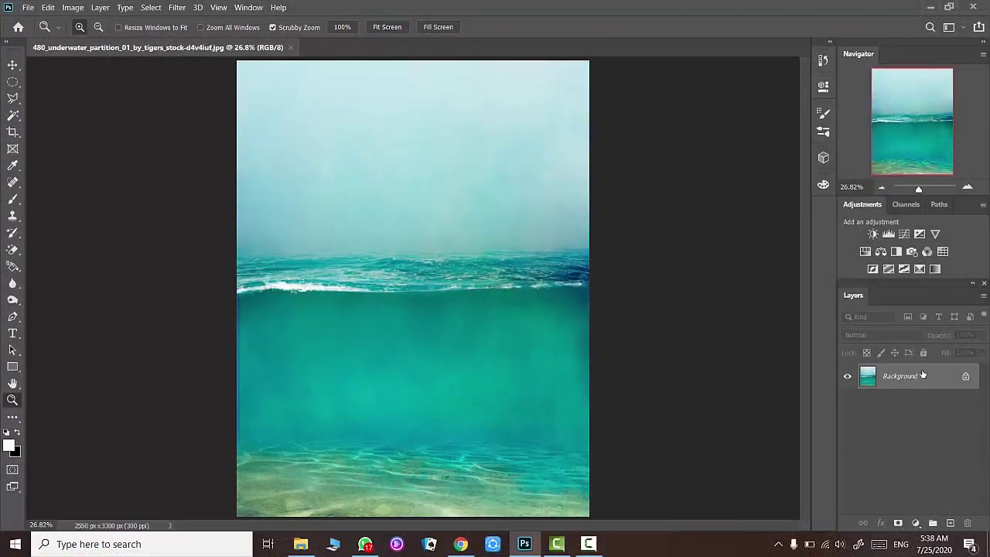
- Convert the seascape's locked Background into Layer 0 and begin opening the bird-and-cloud sky photo
double_click(921, 370)
key("Return")
left_click(28, 7)
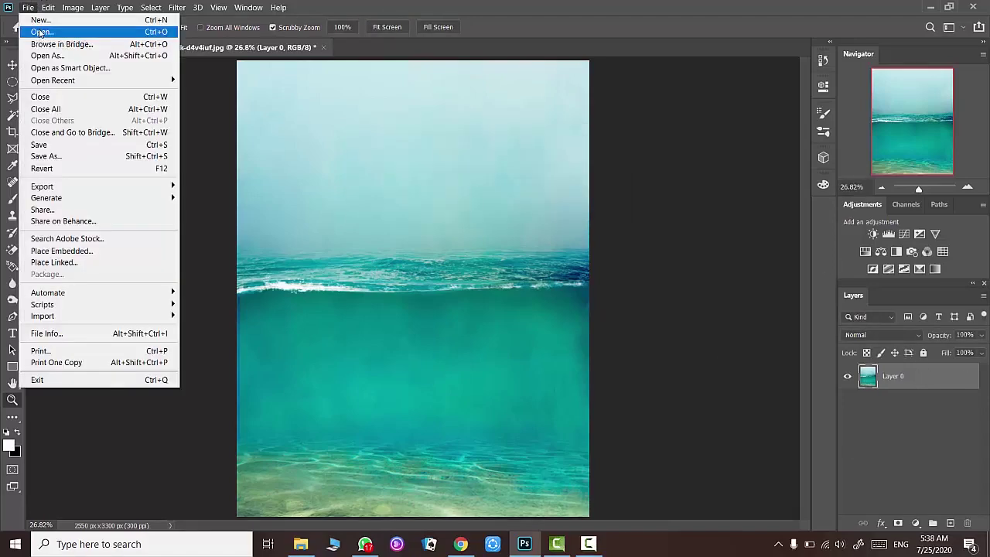
left_click(40, 31)
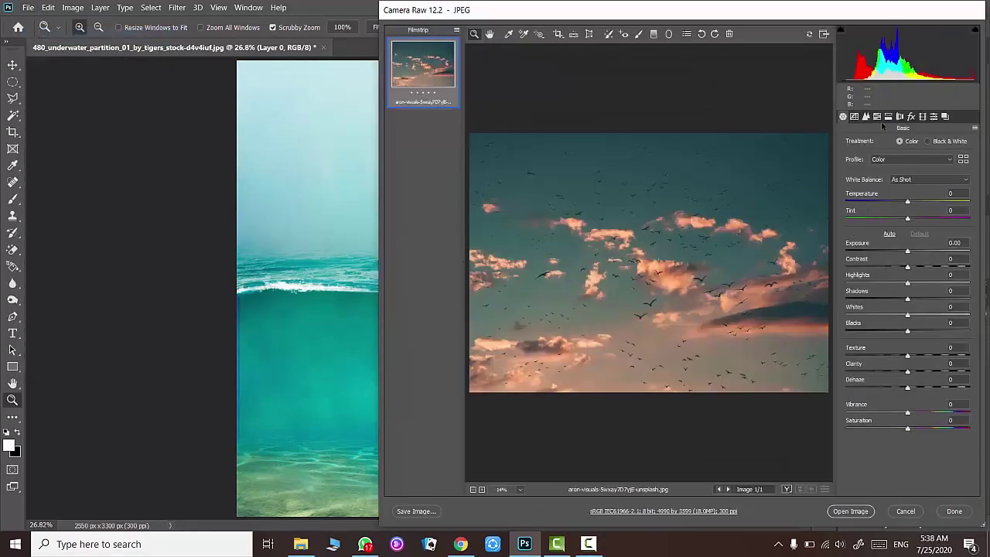
- In Camera Raw, desaturate the sky photo's oranges and yellows, cool its temperature, and open it
left_click(877, 116)
left_click_drag(907, 216, 855, 215)
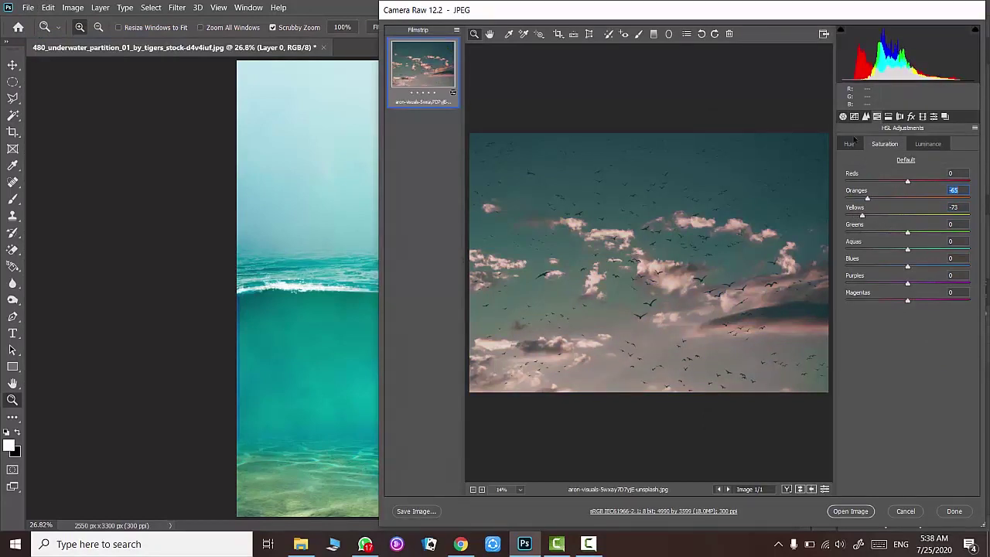
key("ctrl+alt+1")
left_click_drag(900, 202, 896, 200)
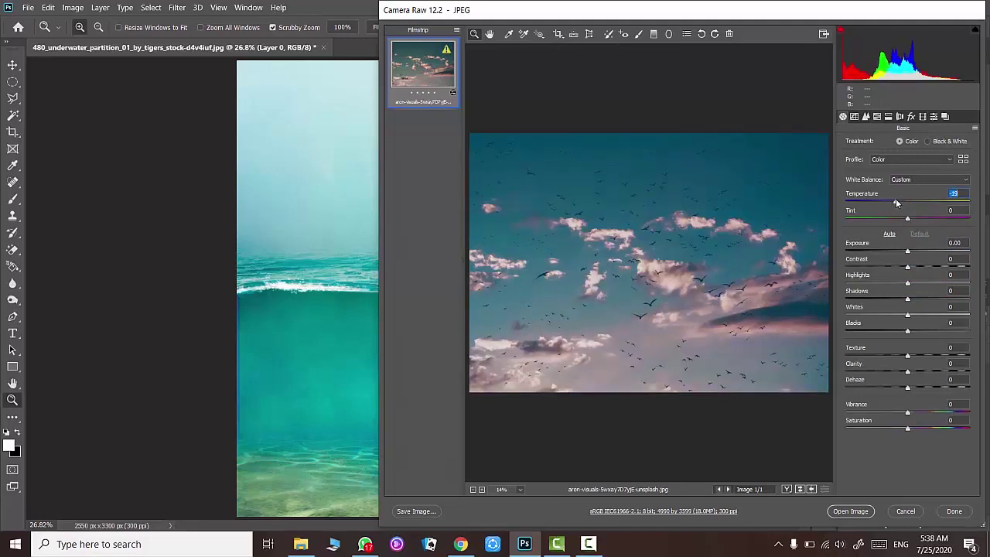
left_click(851, 511)
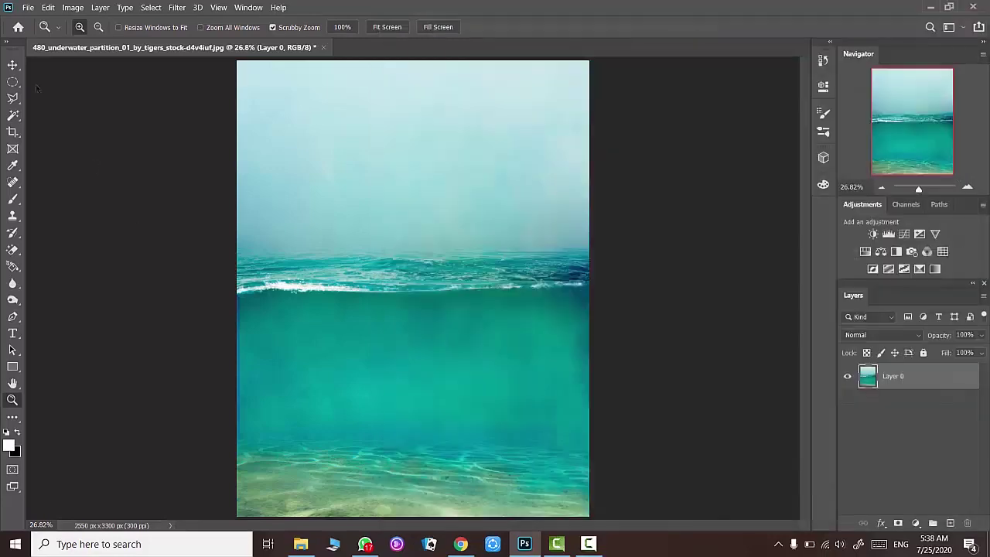
- Move the bird sky into the underwater document, shift it down, and hide that layer
key("v")
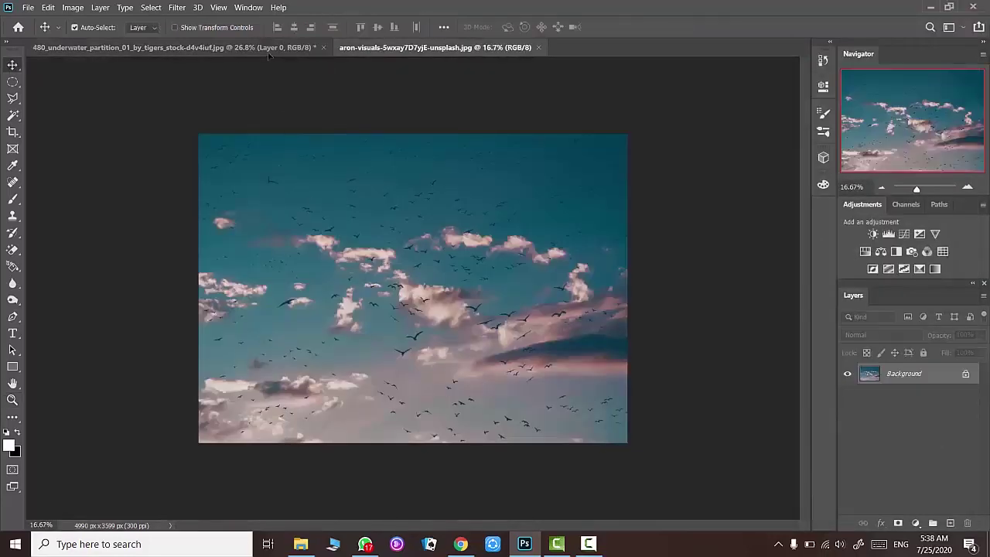
left_click_drag(309, 77, 341, 144)
left_click_drag(398, 171, 458, 212)
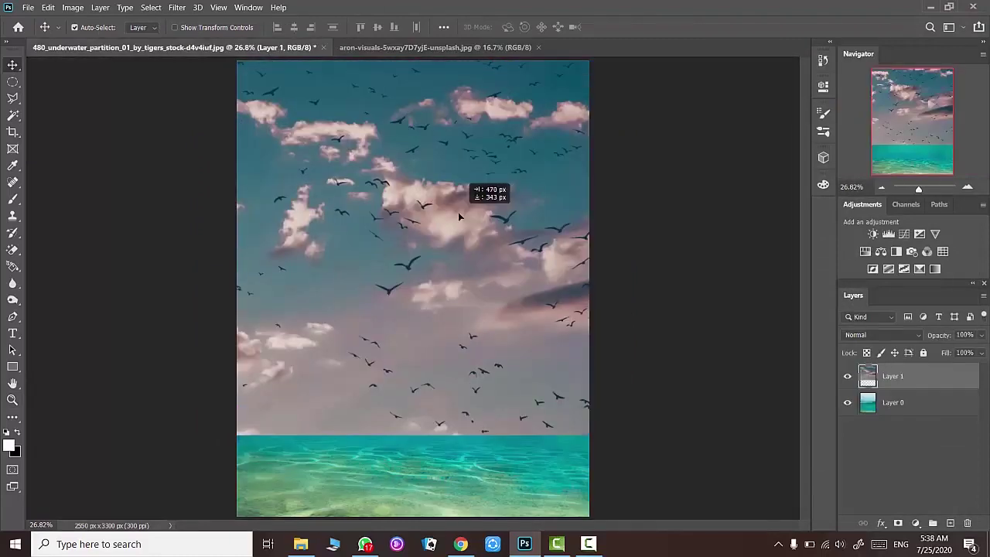
left_click(848, 402)
left_click_drag(848, 376, 848, 402)
- Add a layer mask to the sea layer and start painting out the hazy sky with a soft brush
left_click(913, 402)
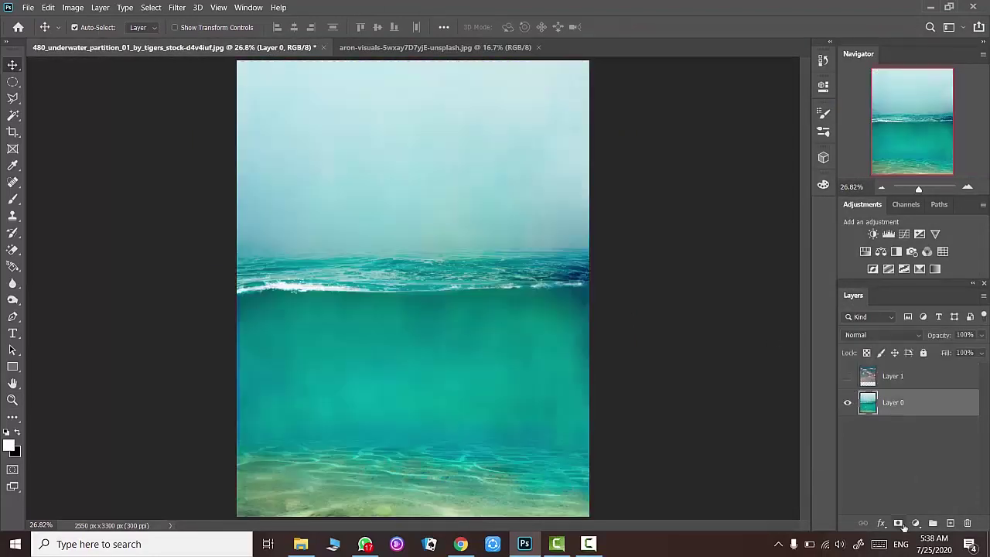
left_click(899, 523)
key("b")
left_click_drag(332, 172, 278, 176)
right_click(539, 242)
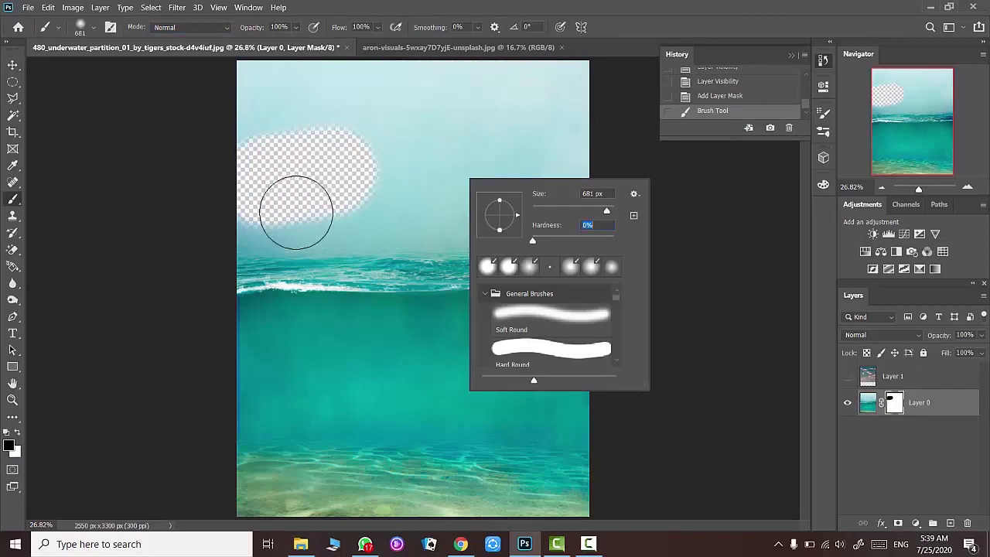
left_click_drag(296, 213, 258, 210)
key("ctrl+z")
key("ctrl+z")
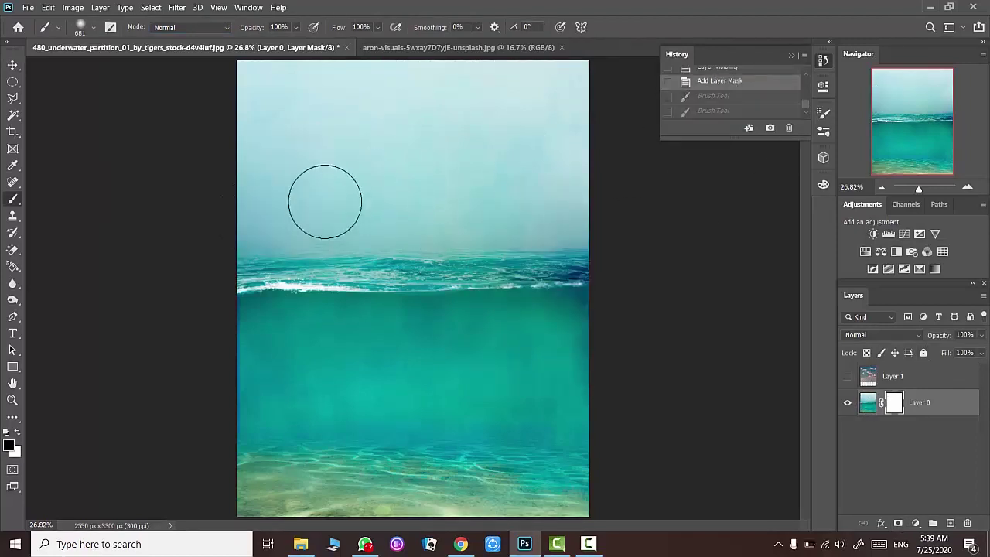
- Mask away the remaining haze up to the top and along both horizon edges
left_click_drag(227, 230, 534, 215)
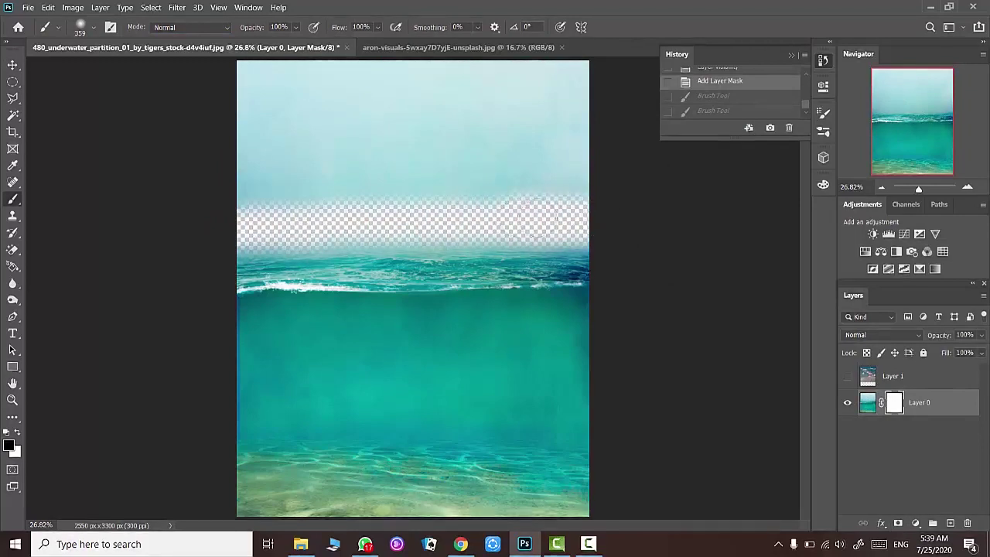
mouse_move(605, 222)
left_mouse_down()
mouse_move(604, 93)
mouse_move(193, 72)
left_mouse_up()
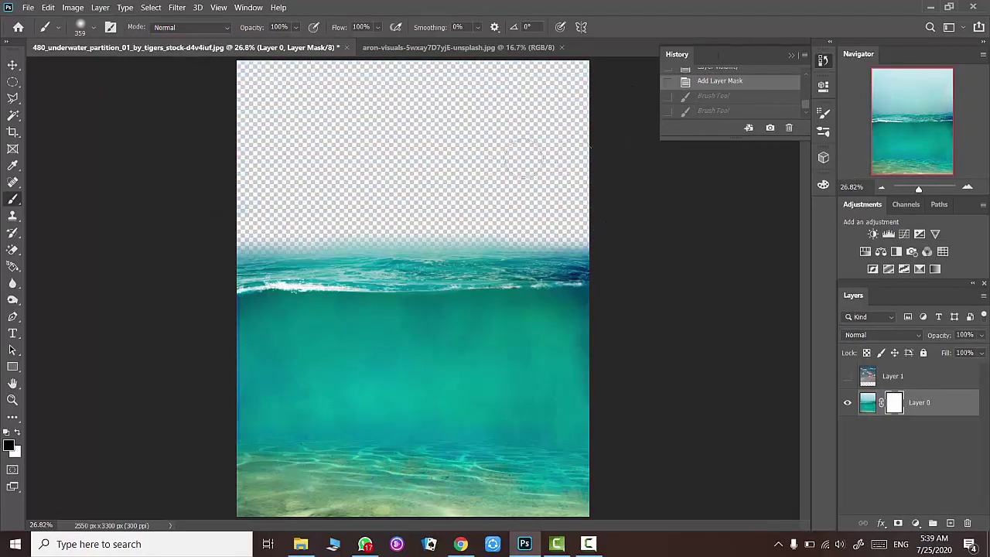
left_click_drag(524, 158, 120, 152)
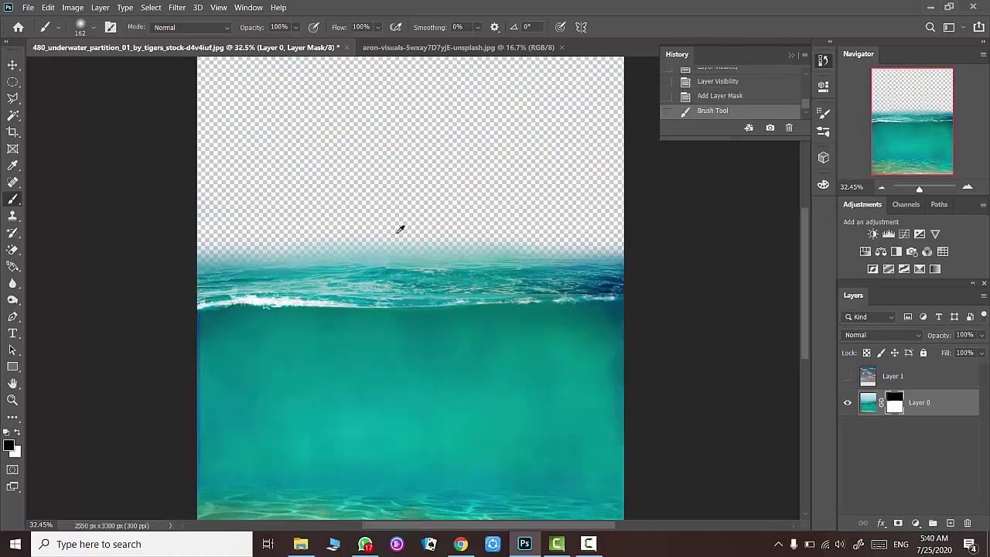
scroll(409, 226, "up", 3)
left_click_drag(294, 250, 750, 259)
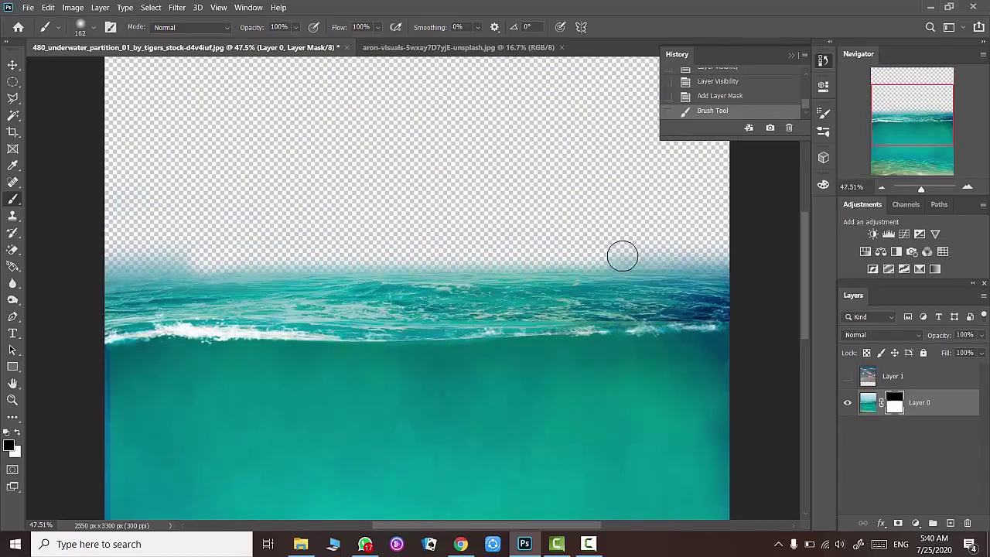
left_click_drag(199, 249, 112, 254)
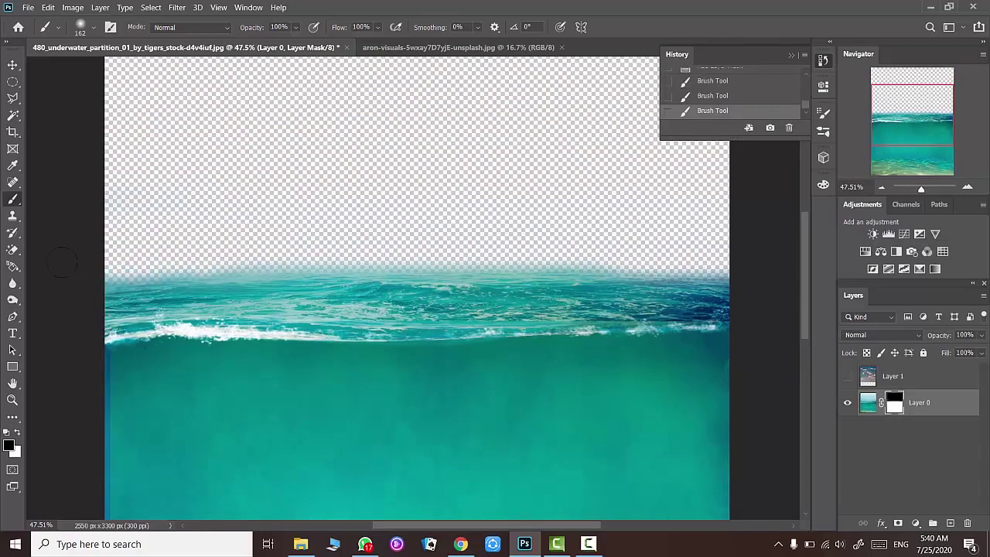
scroll(454, 216, "down", 3)
- Bring the sky in again, delete the old sky layer, and send the new one below the sea
left_click(433, 47)
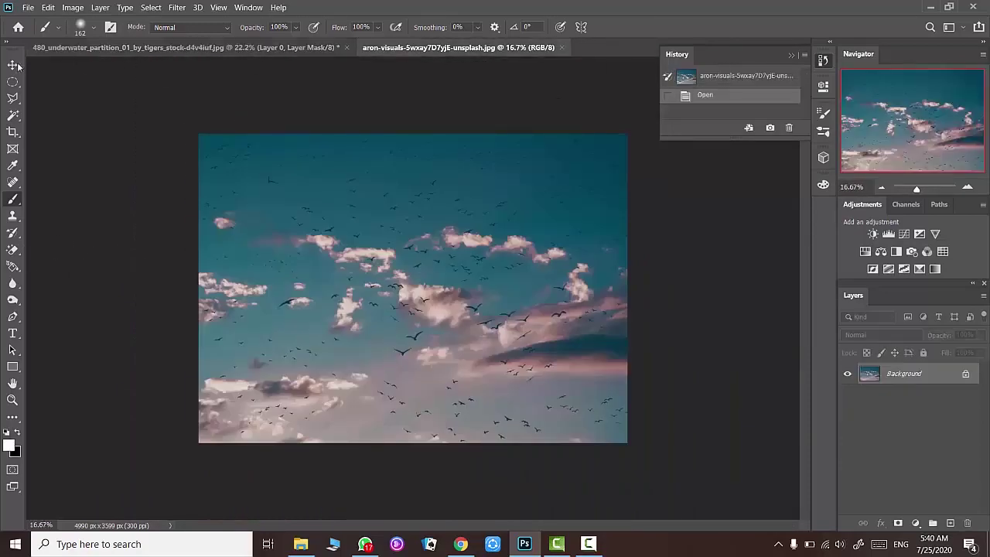
key("v")
mouse_move(441, 250)
left_mouse_down()
mouse_move(359, 87)
mouse_move(434, 184)
left_mouse_up()
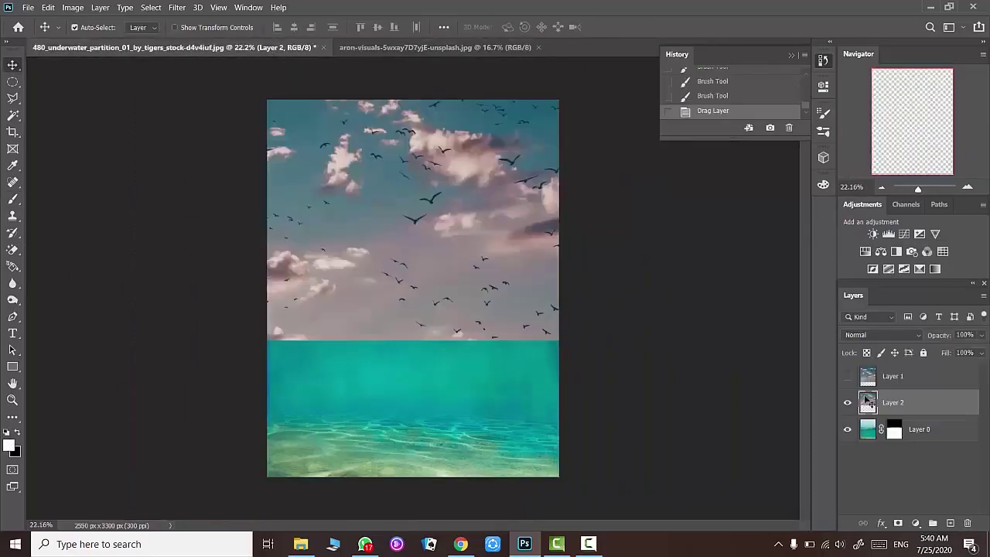
key("Delete")
key("ctrl+bracketleft")
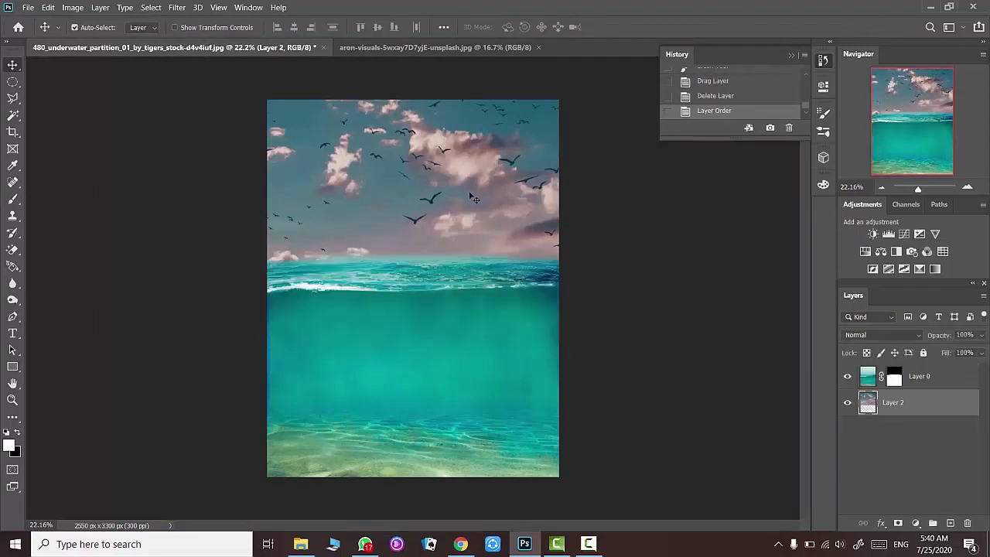
left_click_drag(477, 186, 494, 210)
- Scale the sky layer down to fill the area above the horizon
key("ctrl+t")
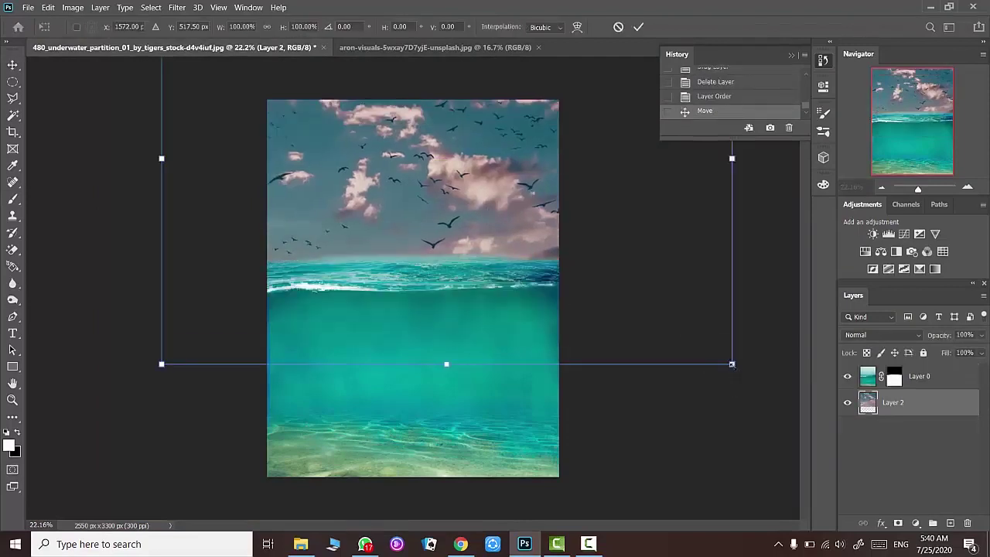
left_click_drag(732, 363, 489, 261)
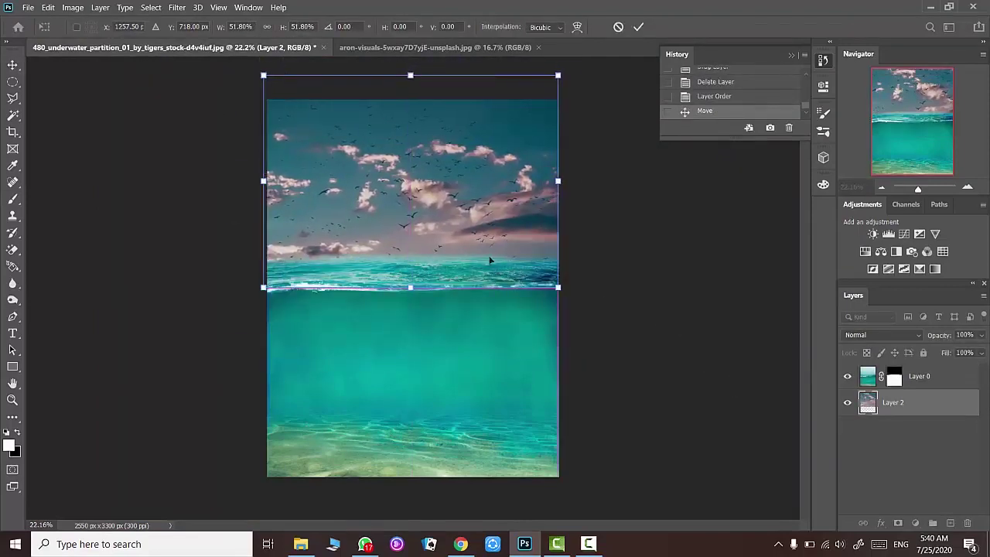
left_click(638, 27)
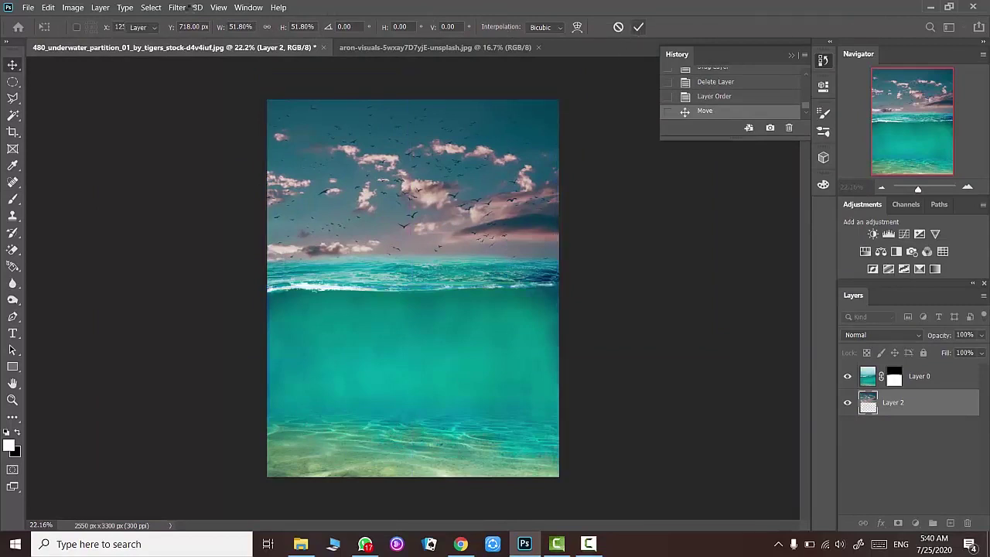
- Use the Camera Raw Filter to set the sky's Shadows to 100 and raise its Highlights
left_click(186, 7)
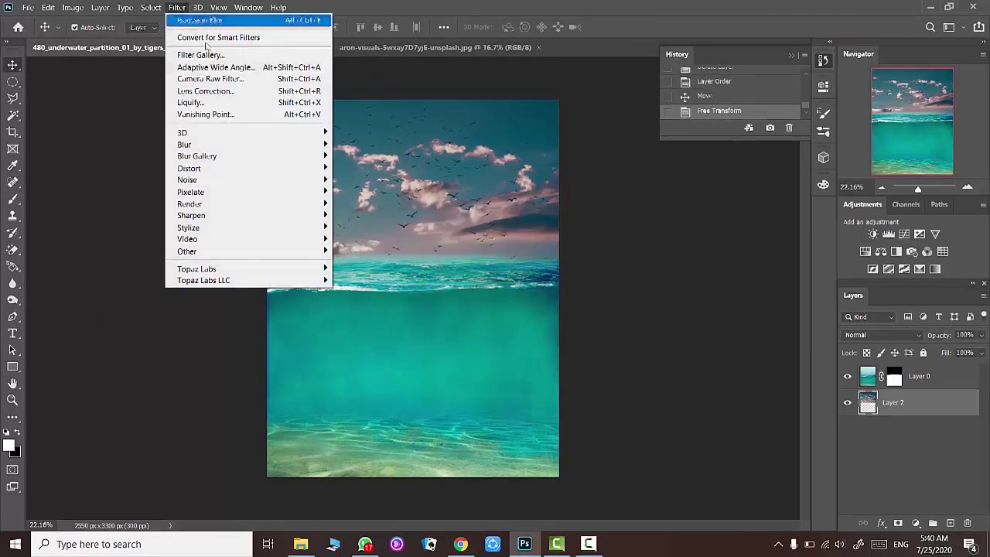
left_click(423, 98)
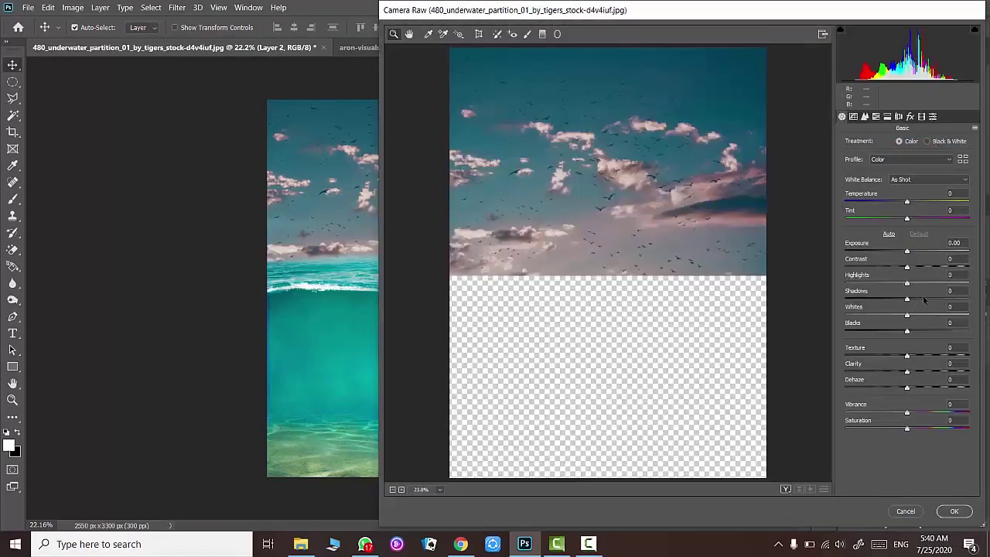
left_click(956, 291)
type("100")
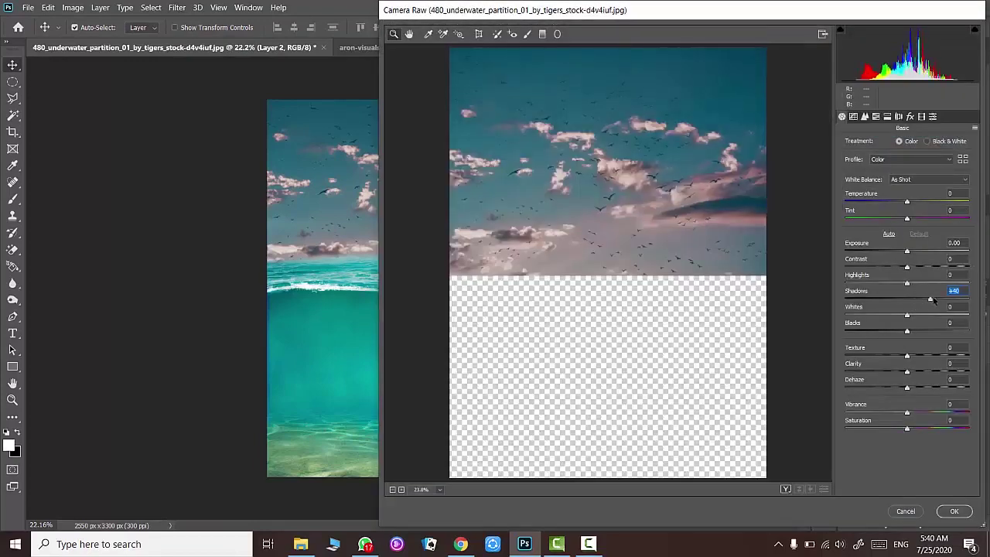
key("Return")
left_click_drag(907, 283, 933, 283)
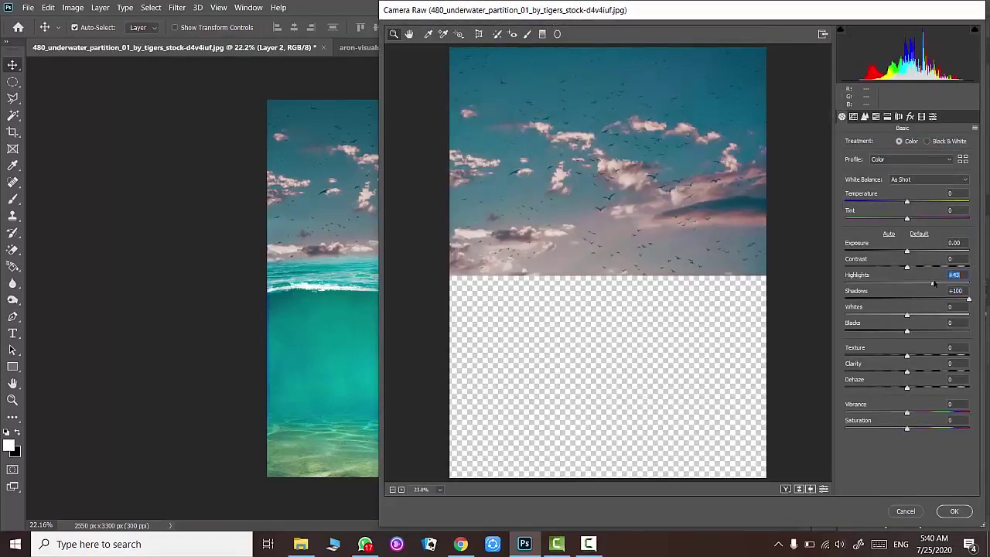
left_click(953, 513)
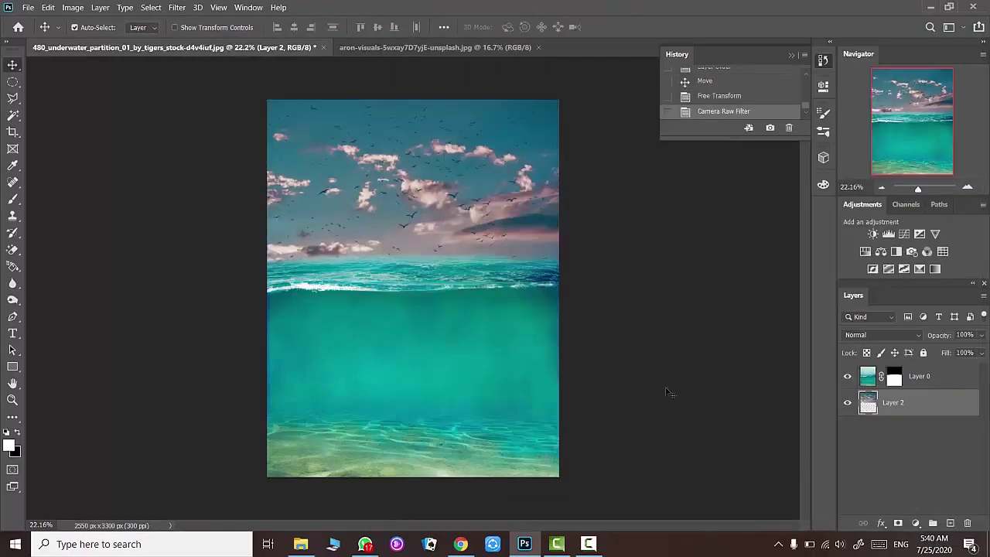
- Paint black on the sea layer's mask with an 84%-hardness brush over the whole underwater teal area
left_click(894, 382)
key("b")
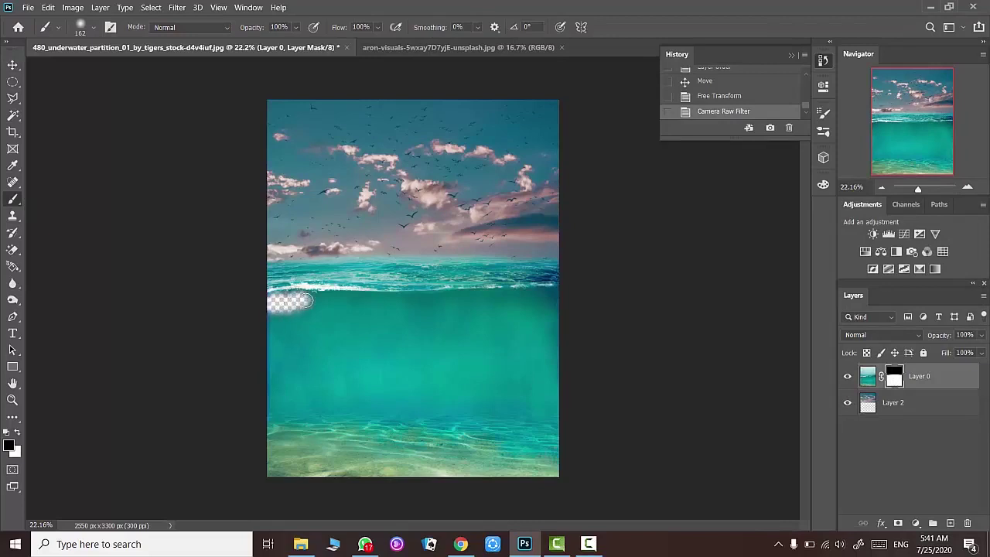
mouse_move(360, 303)
left_mouse_down()
mouse_move(553, 309)
mouse_move(329, 334)
left_mouse_up()
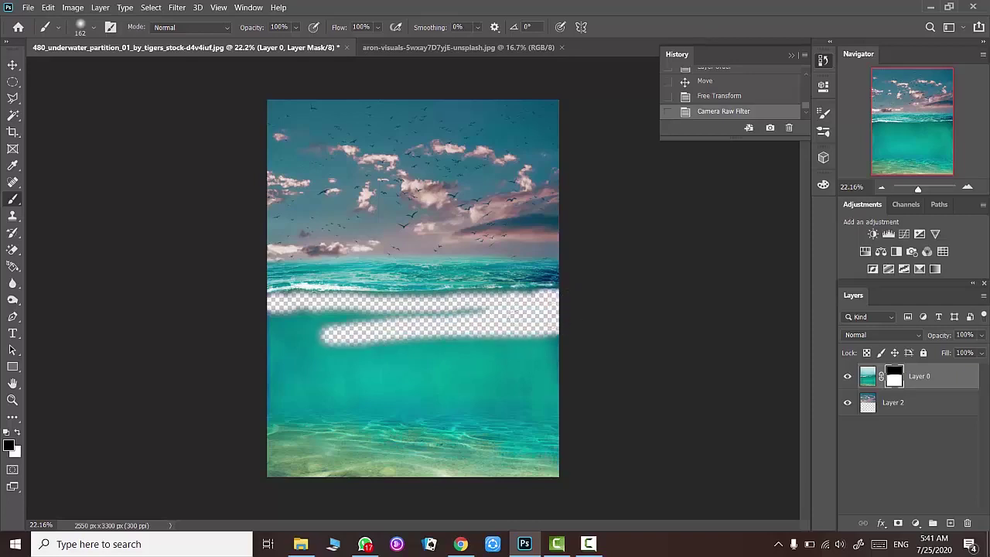
mouse_move(379, 315)
left_mouse_down()
mouse_move(274, 319)
mouse_move(464, 340)
mouse_move(282, 354)
left_mouse_up()
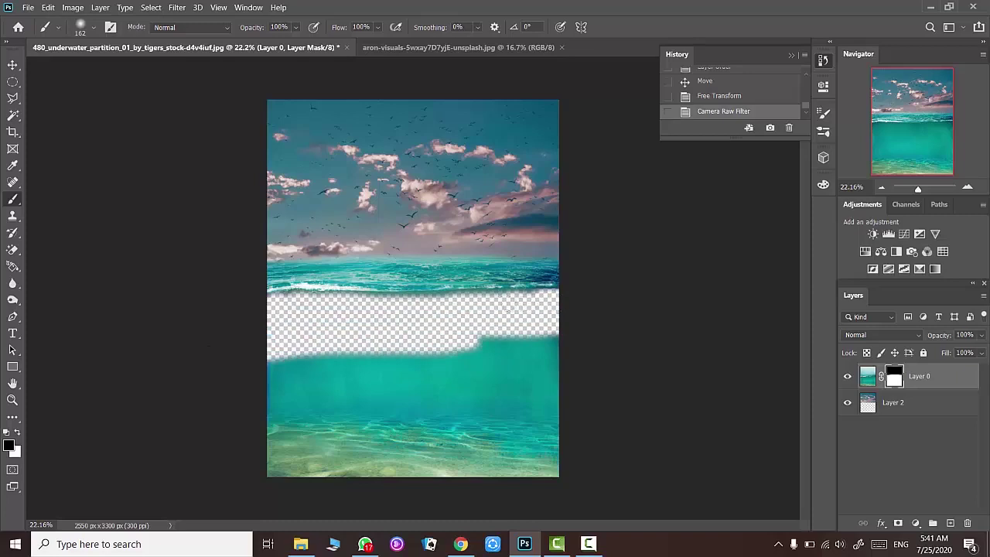
mouse_move(419, 334)
left_mouse_down()
mouse_move(160, 371)
mouse_move(606, 382)
mouse_move(381, 395)
left_mouse_up()
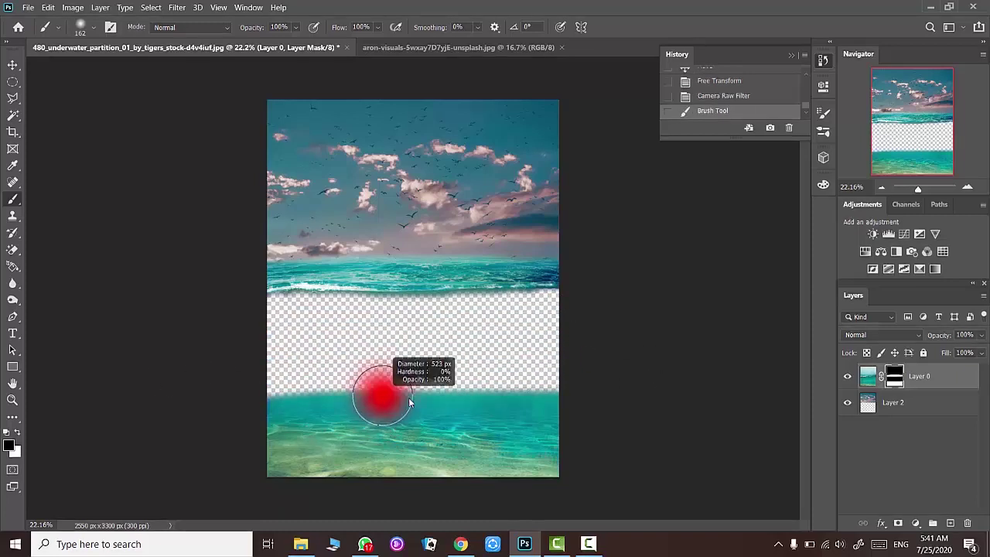
right_click(410, 401)
key("Return")
mouse_move(279, 409)
left_mouse_down()
mouse_move(553, 353)
mouse_move(278, 456)
mouse_move(530, 463)
mouse_move(294, 442)
left_mouse_up()
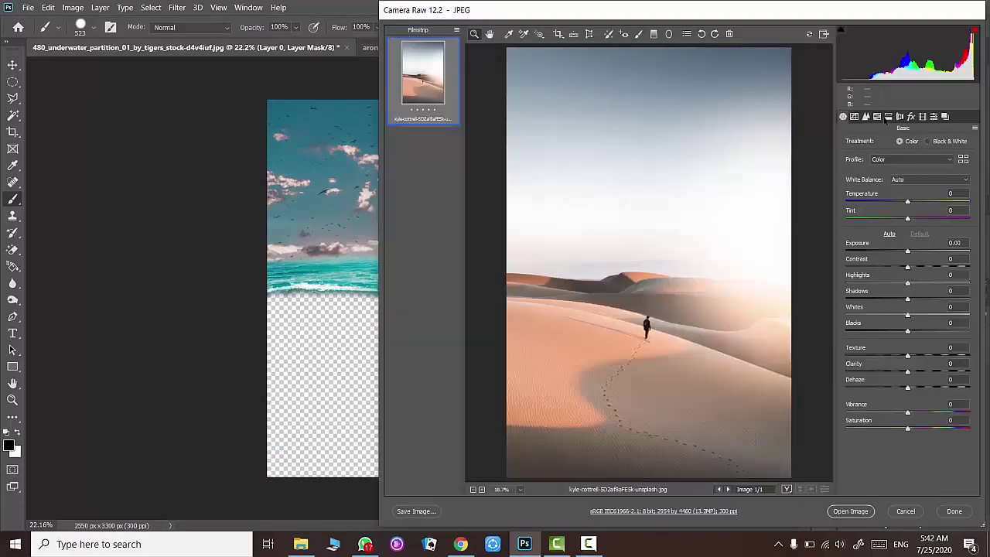
- In Camera Raw, lower the desert photo's orange saturation, reduce temperature and shadows, then open it
left_click(877, 116)
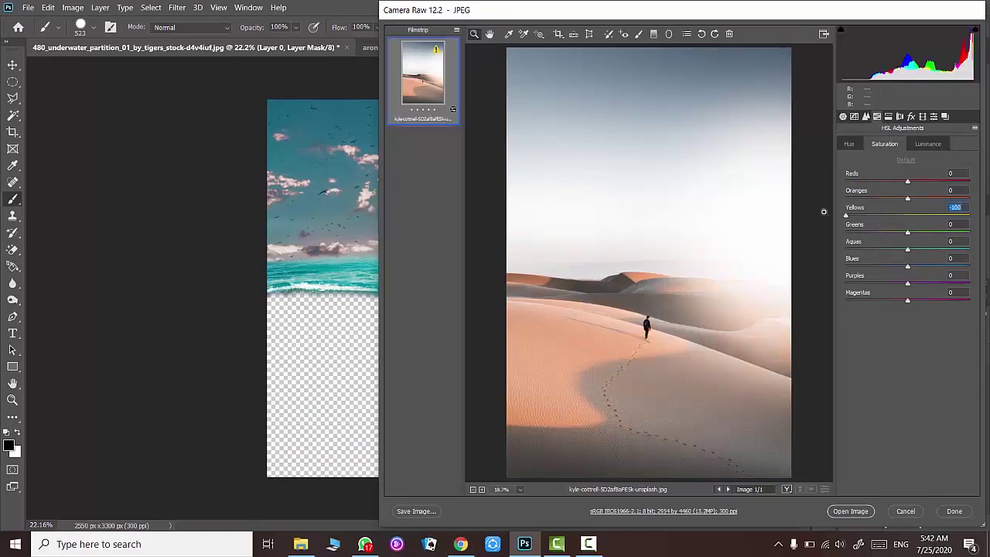
mouse_move(907, 198)
left_mouse_down()
mouse_move(882, 200)
mouse_move(901, 203)
left_mouse_up()
left_click(843, 116)
left_click_drag(908, 300, 917, 295)
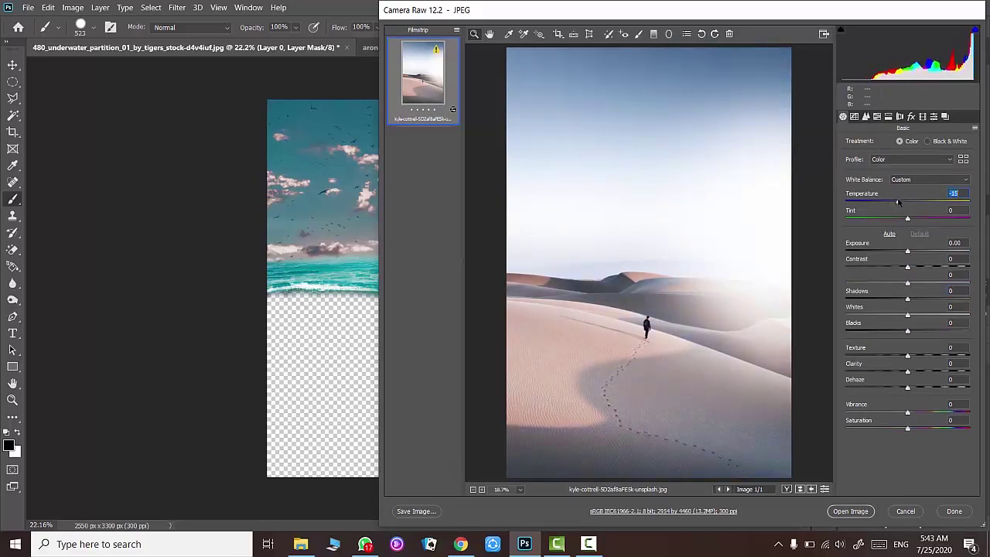
left_click(850, 511)
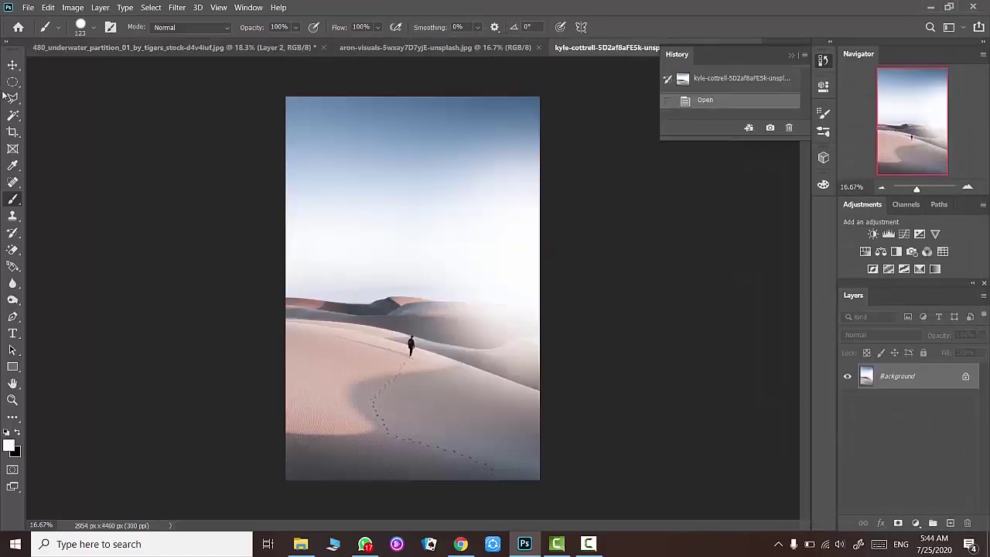
- Convert the desert Background into a layer, then try and discard a heavily feathered sky-band selection
left_click(12, 81)
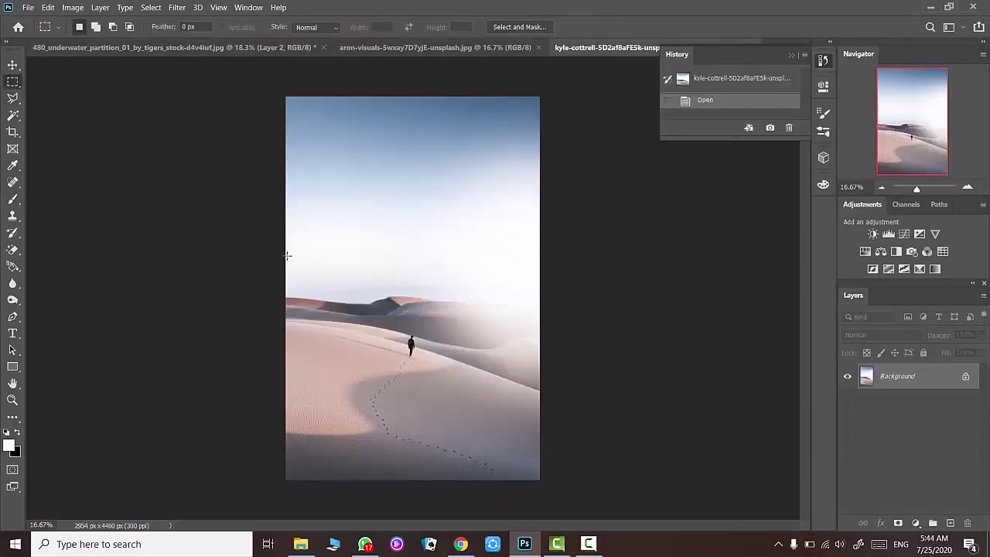
double_click(897, 376)
key("Return")
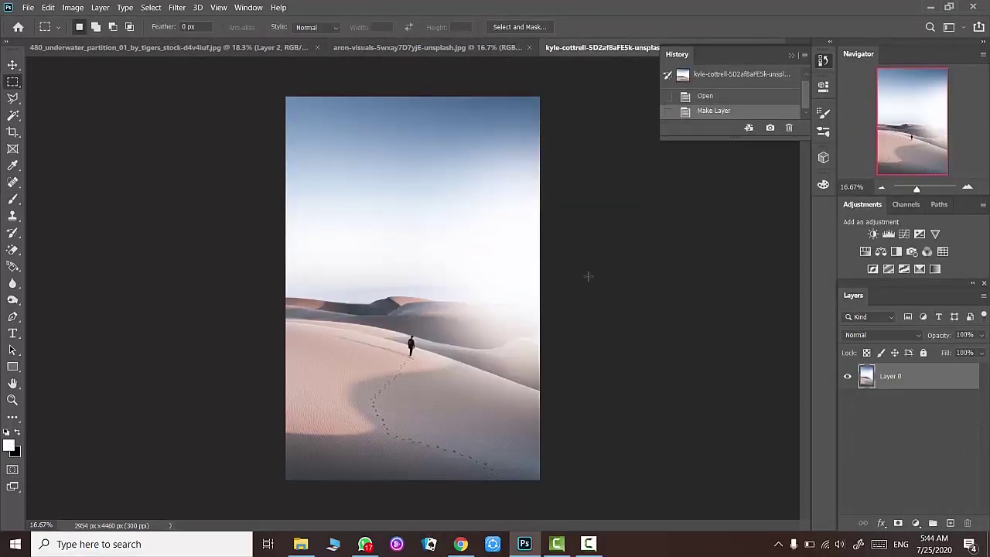
mouse_move(588, 275)
left_mouse_down()
mouse_move(183, 194)
mouse_move(136, 174)
left_mouse_up()
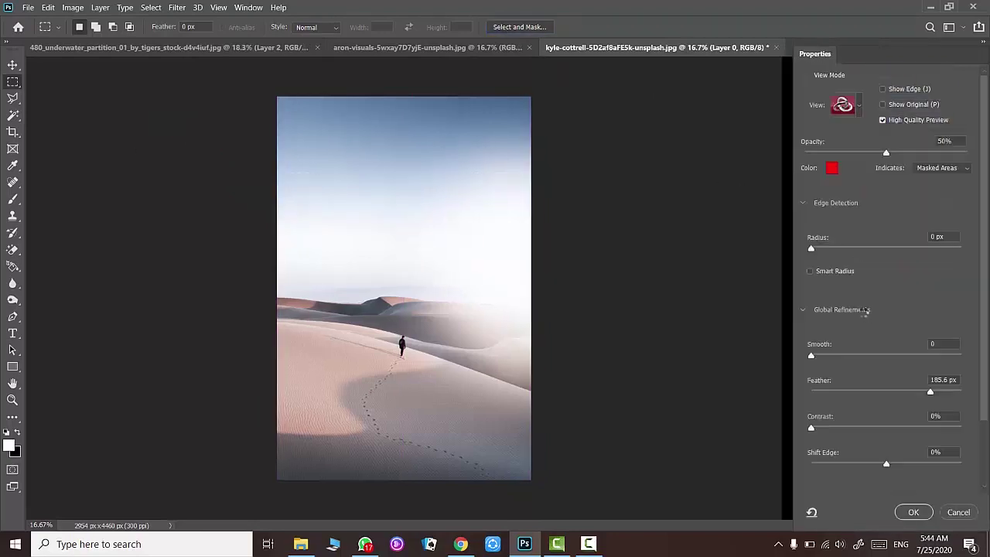
left_click_drag(907, 390, 940, 394)
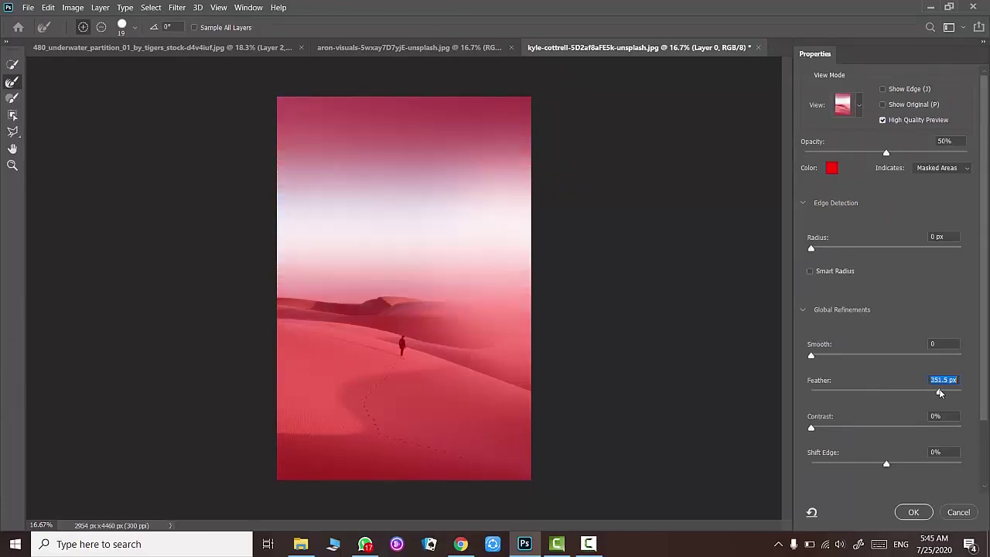
left_click(914, 512)
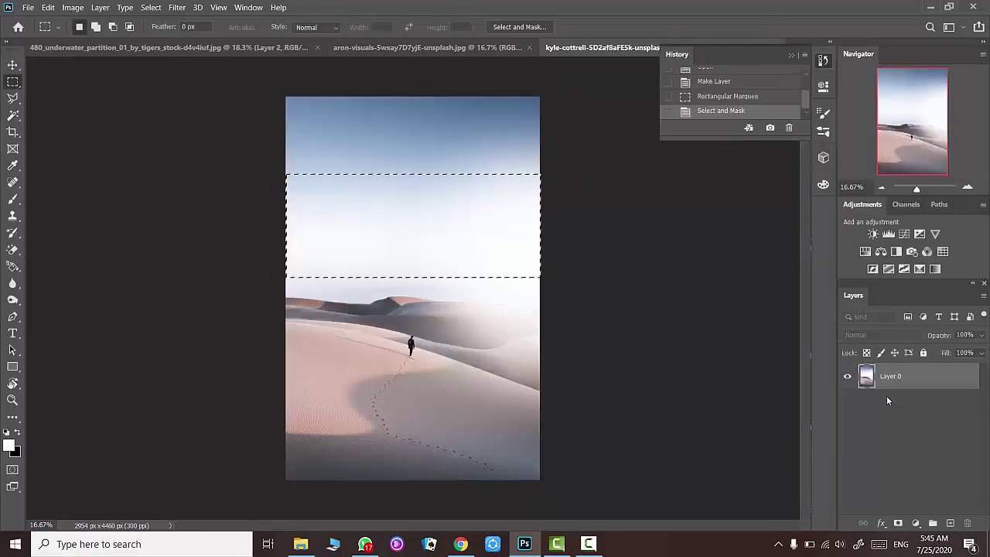
key("Delete")
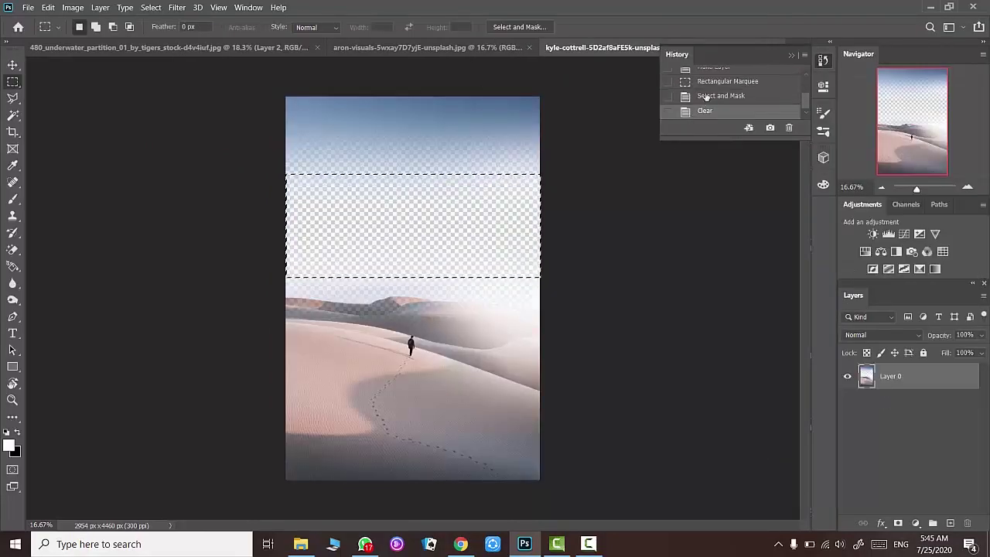
key("ctrl+z")
right_click(442, 149)
left_click(455, 155)
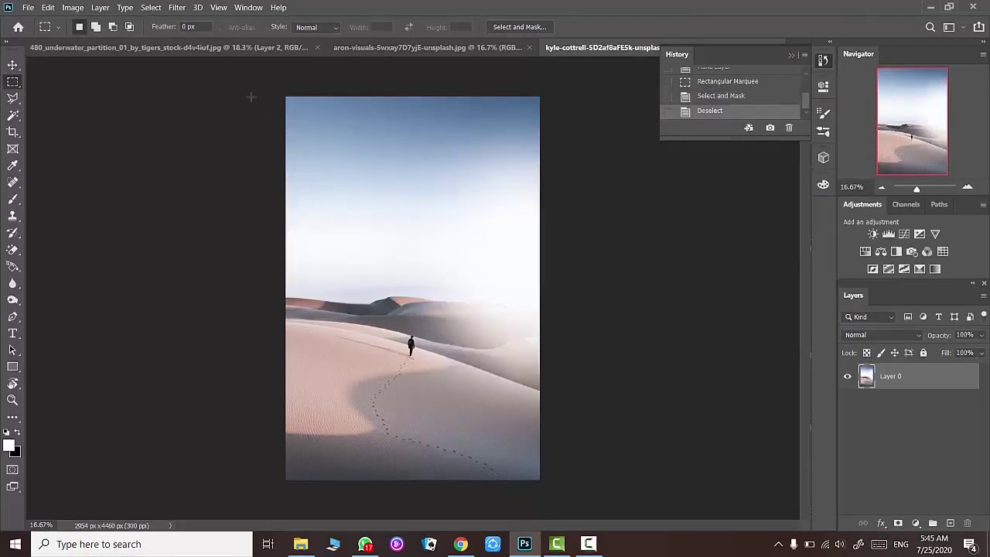
- Cut the top blue sky onto its own layer with Layer Via Cut and move it down over the horizon
left_click_drag(250, 98, 678, 212)
key("v")
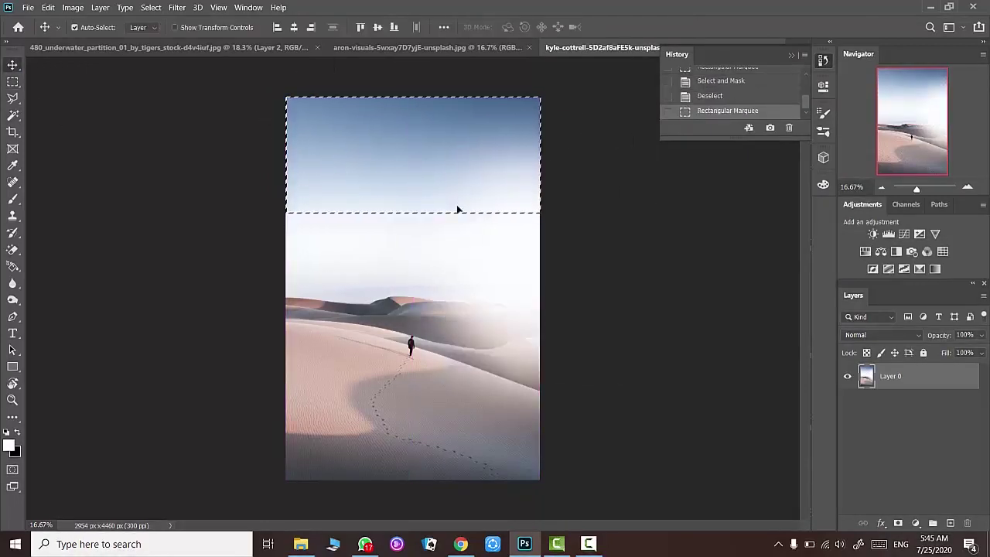
left_click_drag(457, 212, 448, 226)
key("ctrl+z")
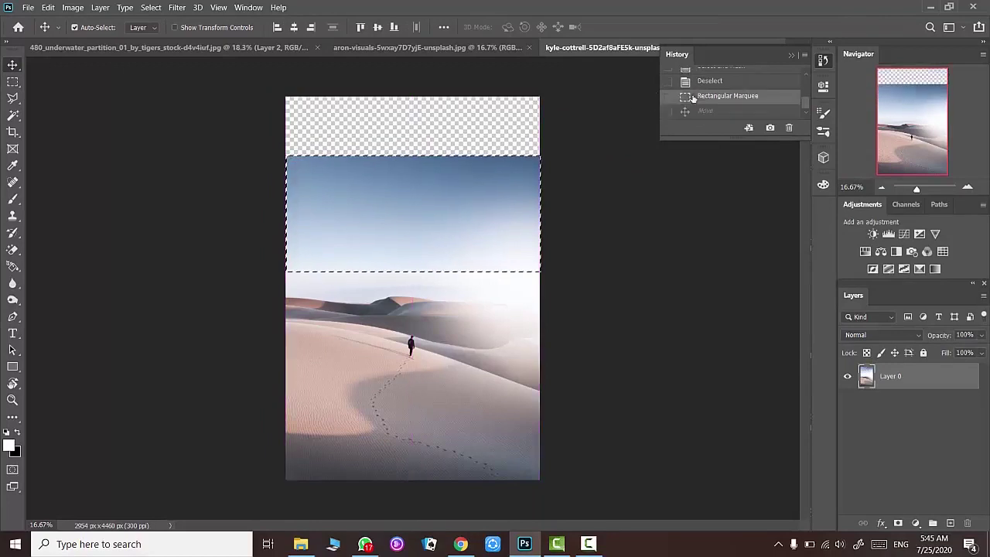
left_click(13, 99)
right_click(431, 137)
left_click(472, 236)
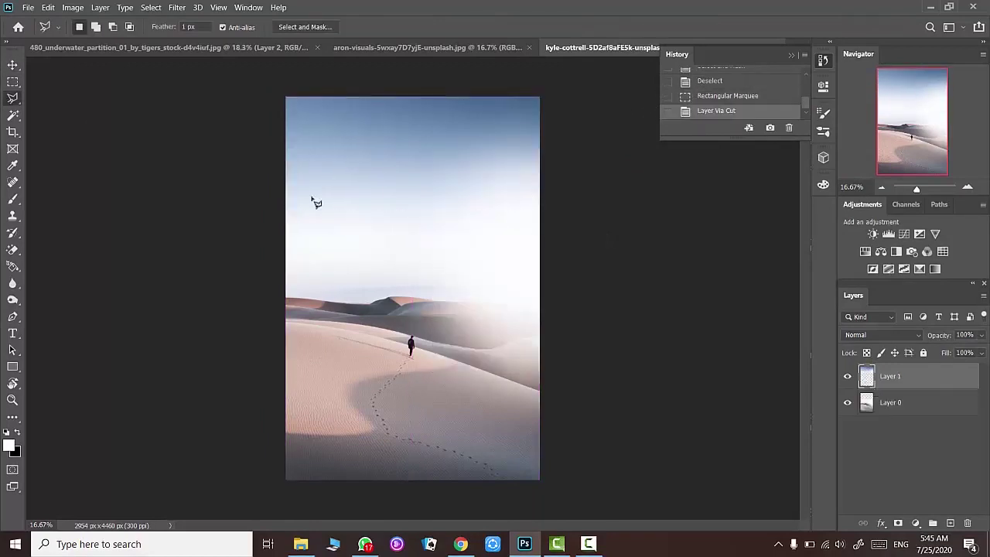
key("v")
mouse_move(454, 148)
left_mouse_down()
mouse_move(460, 224)
mouse_move(473, 249)
left_mouse_up()
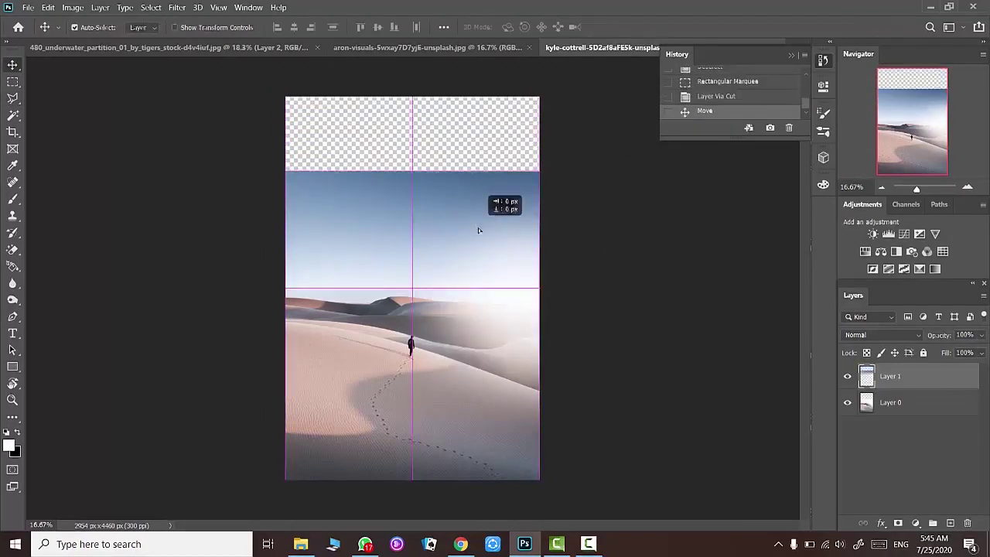
- Mask the lowered sky layer and paint black along the horizon so it blends into the dunes
left_click(898, 523)
key("b")
right_click(313, 312)
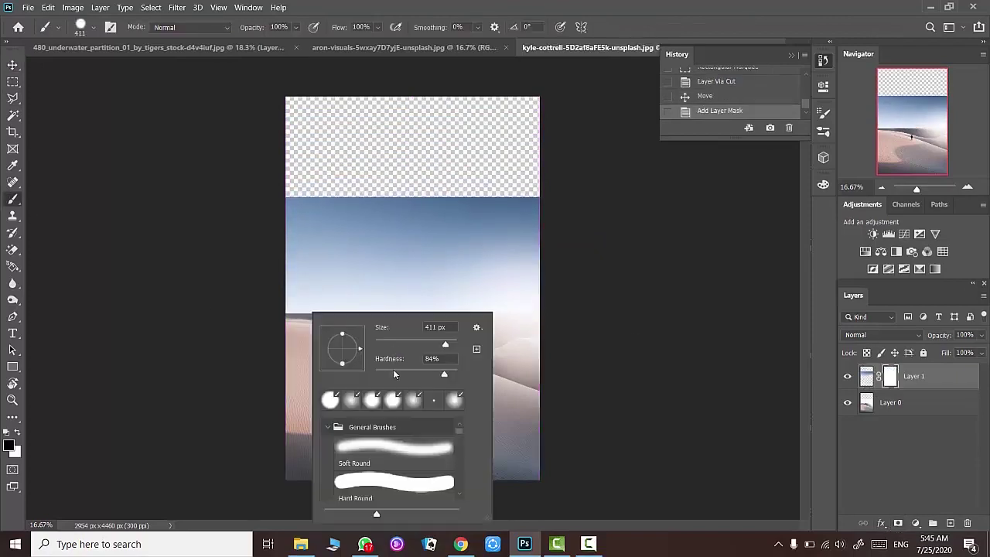
key("Escape")
mouse_move(343, 312)
left_mouse_down()
mouse_move(436, 325)
mouse_move(361, 298)
mouse_move(469, 308)
left_mouse_up()
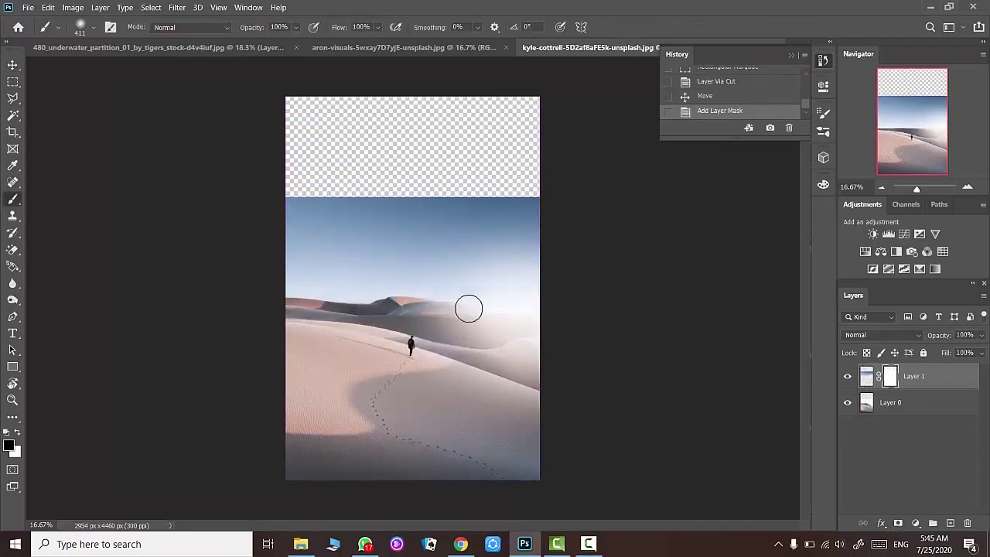
left_click_drag(408, 318, 472, 317)
left_click_drag(323, 314, 287, 309)
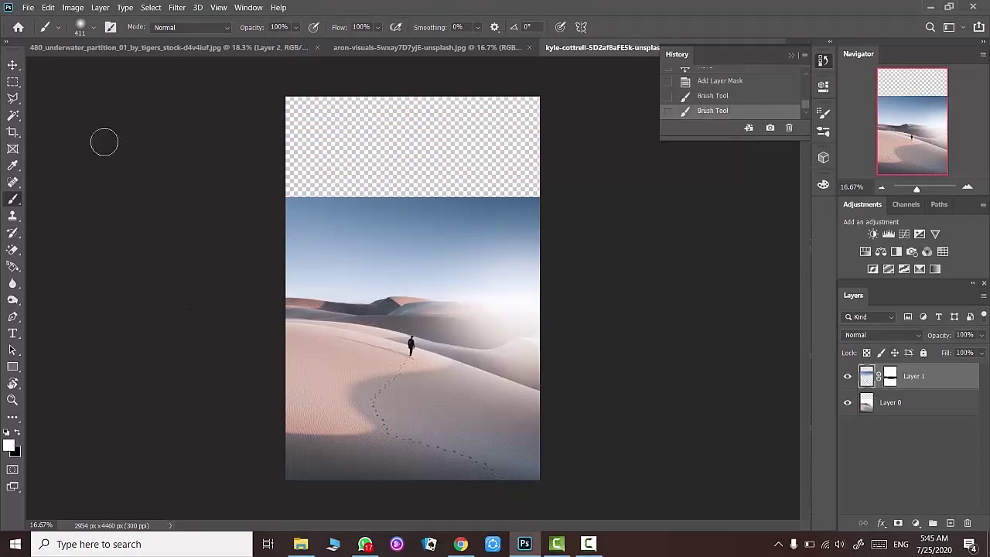
- Stamp and merge the visible layers into one desert layer and drag it into the composite
key("x")
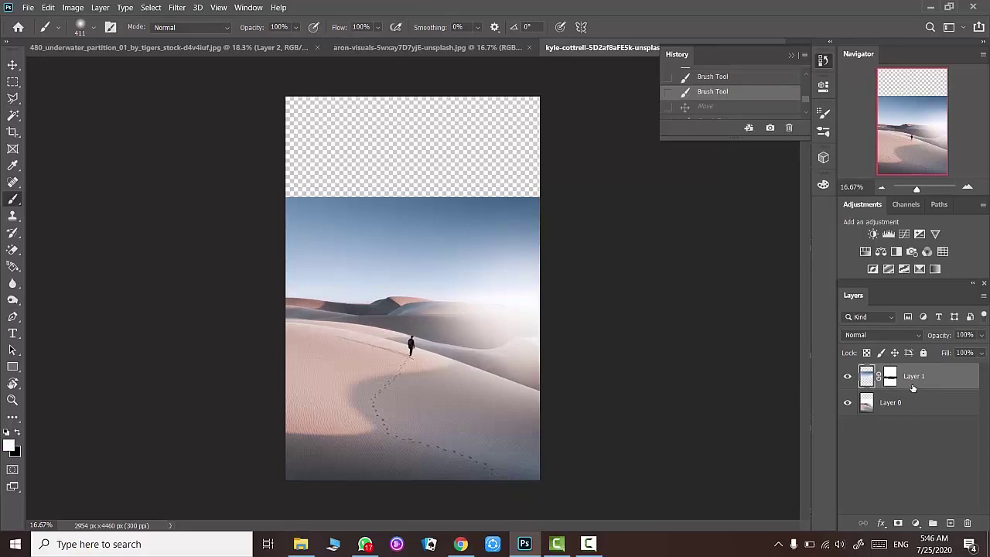
key("ctrl+alt+e")
key("ctrl+shift+e")
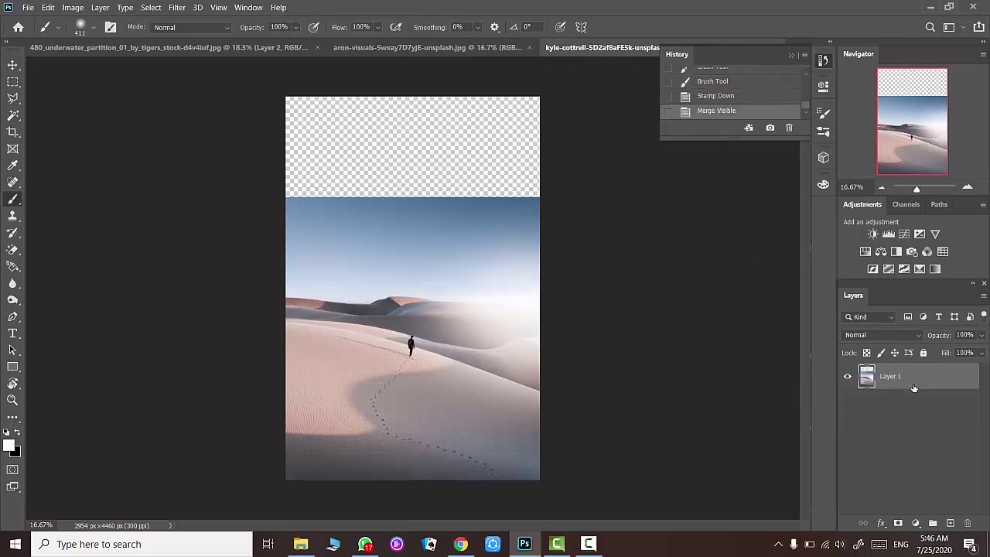
left_click(11, 66)
left_click_drag(412, 309, 456, 427)
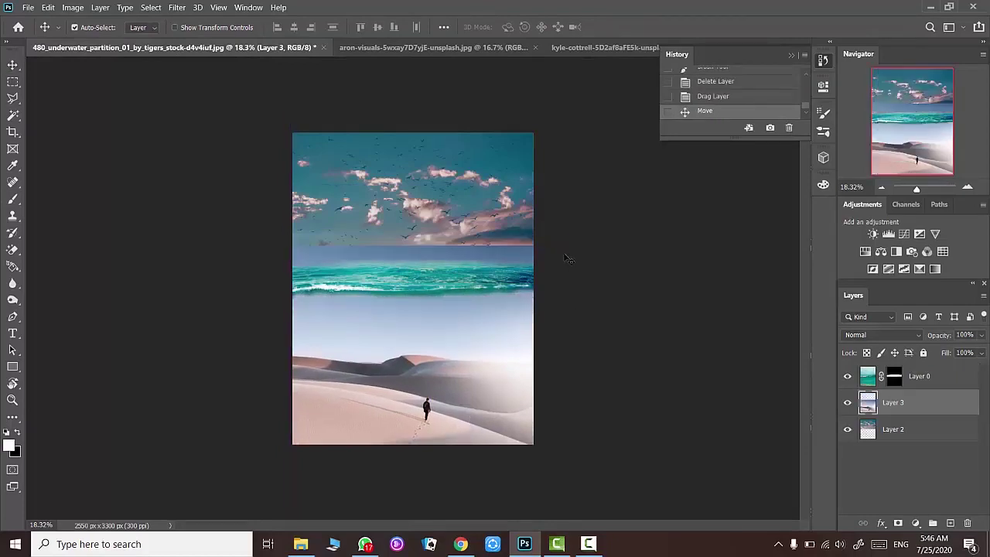
- Scale the desert layer to 86.32% to match the canvas width and move it down below the waves
key("ctrl+t")
left_click_drag(568, 400, 533, 400)
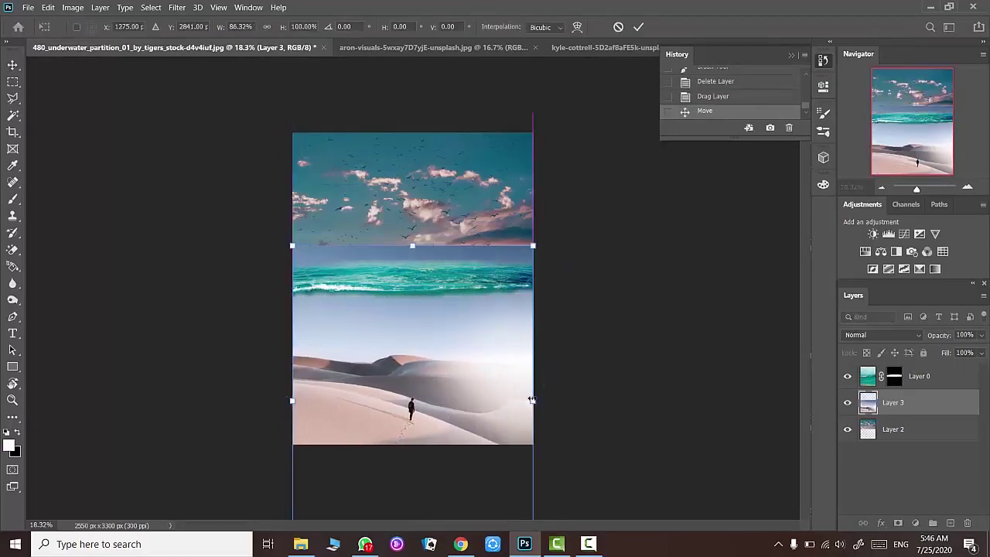
left_click(303, 26)
type("86.32")
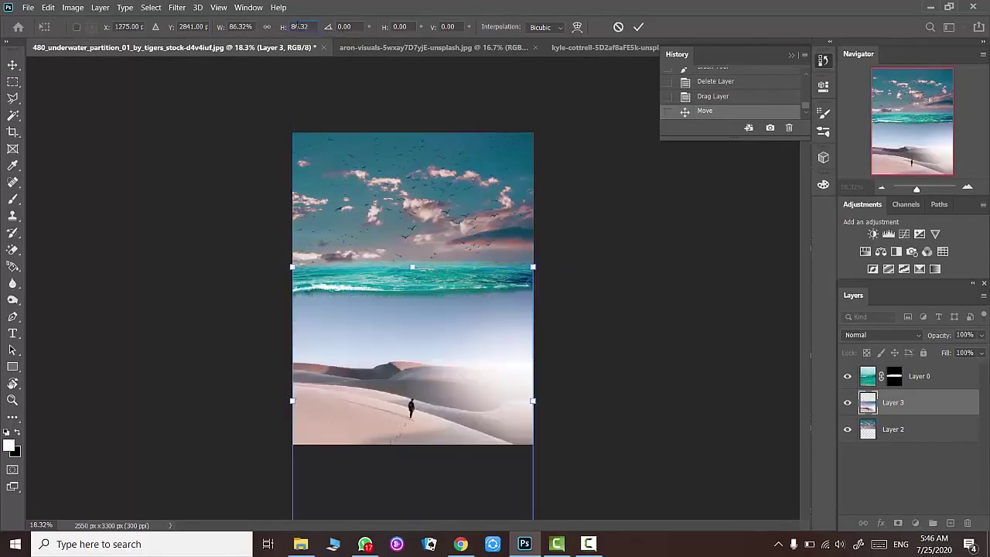
left_click(638, 26)
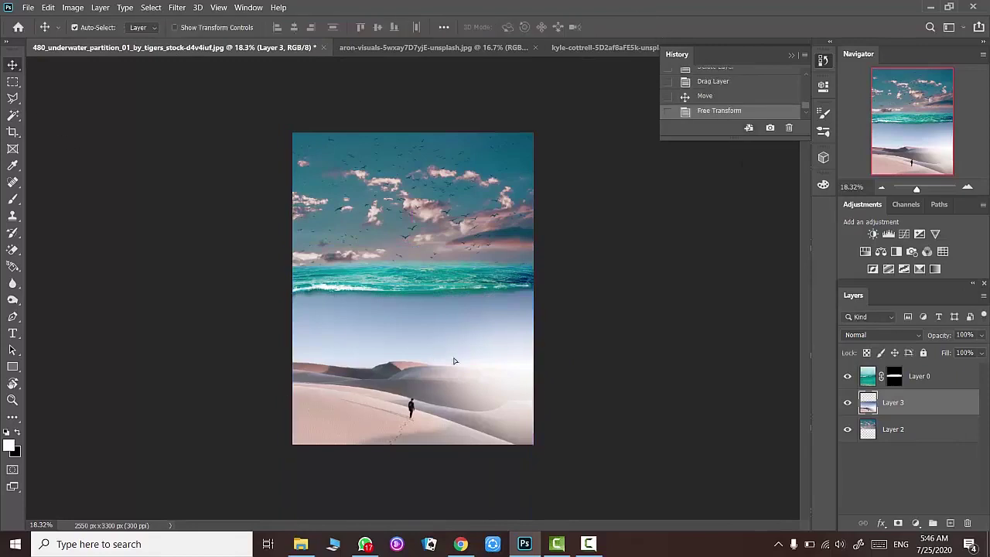
mouse_move(455, 353)
left_mouse_down()
mouse_move(455, 372)
mouse_move(503, 373)
left_mouse_up()
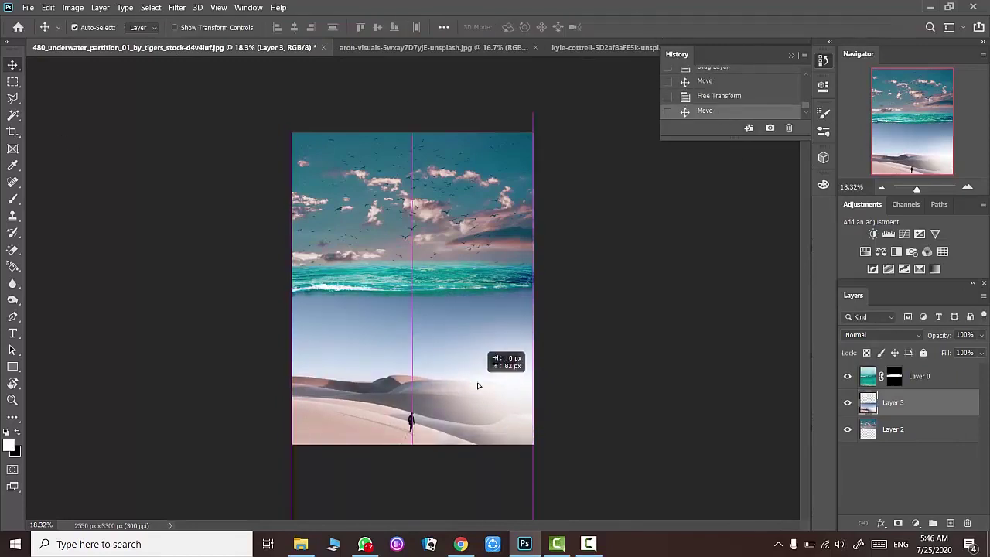
left_click(12, 400)
- Zoom in and paint black on the sea mask to soften the wave line's lower edge
mouse_move(299, 280)
left_mouse_down()
mouse_move(529, 516)
mouse_move(433, 526)
left_mouse_up()
key("alt+bracketright")
key("b")
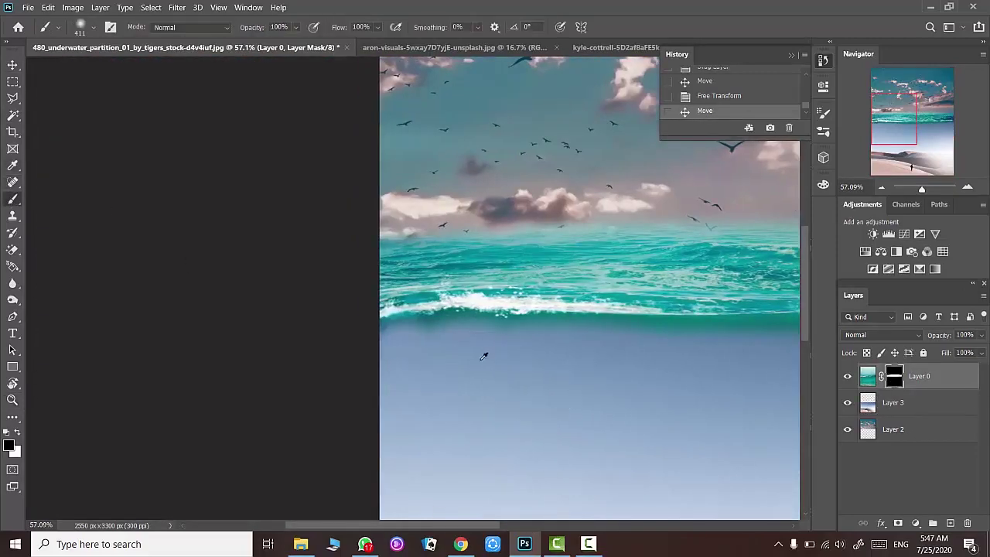
left_click_drag(403, 340, 784, 336)
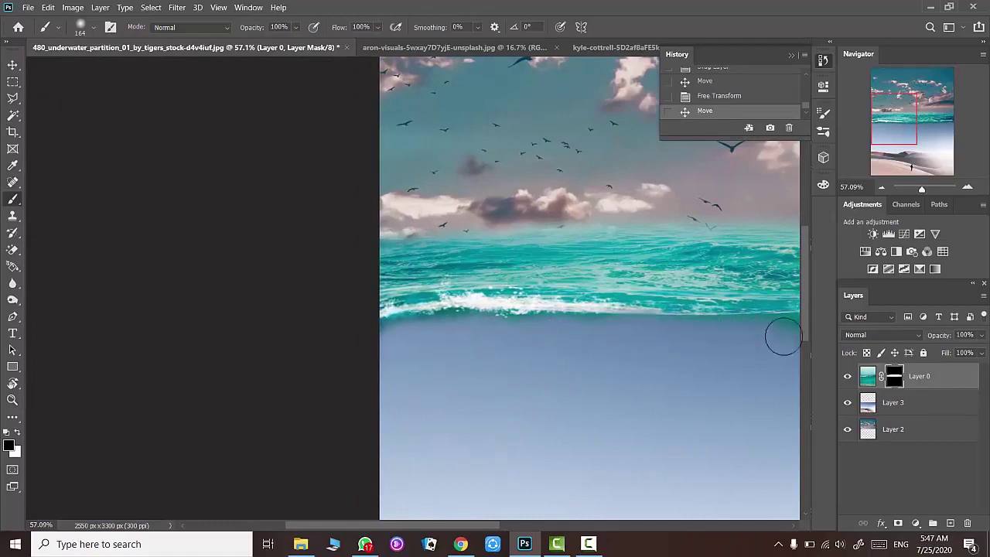
left_click_drag(491, 525, 545, 526)
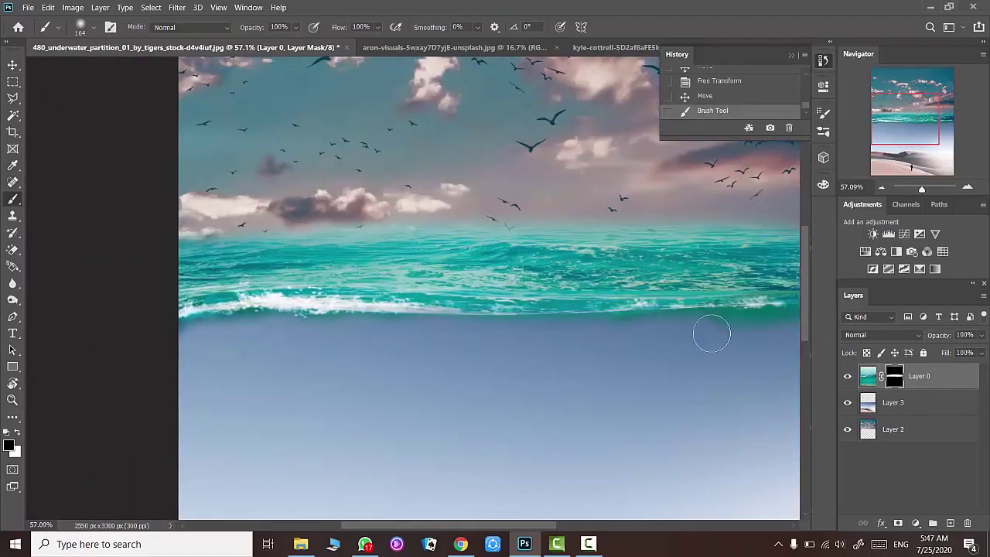
mouse_move(712, 334)
left_mouse_down()
mouse_move(593, 336)
mouse_move(773, 329)
left_mouse_up()
scroll(574, 506, "right", 3)
scroll(368, 335, "down", 3)
scroll(368, 335, "up", 3)
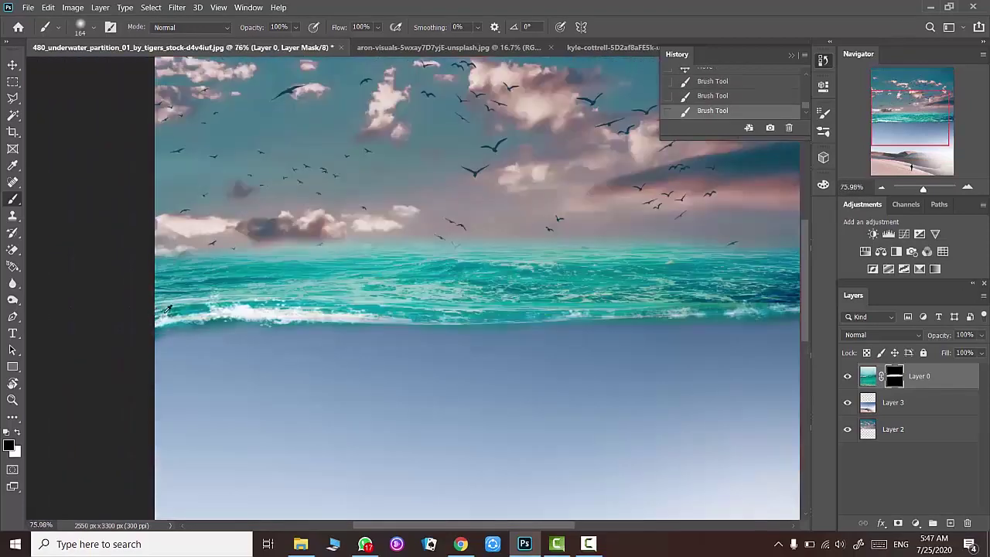
scroll(367, 334, "up", 3)
- With a smaller brush, blend the teal wave edge along the left shoreline and right side
key("bracketleft")
key("bracketleft")
key("bracketleft")
mouse_move(300, 344)
left_mouse_down()
mouse_move(194, 353)
mouse_move(155, 398)
left_mouse_up()
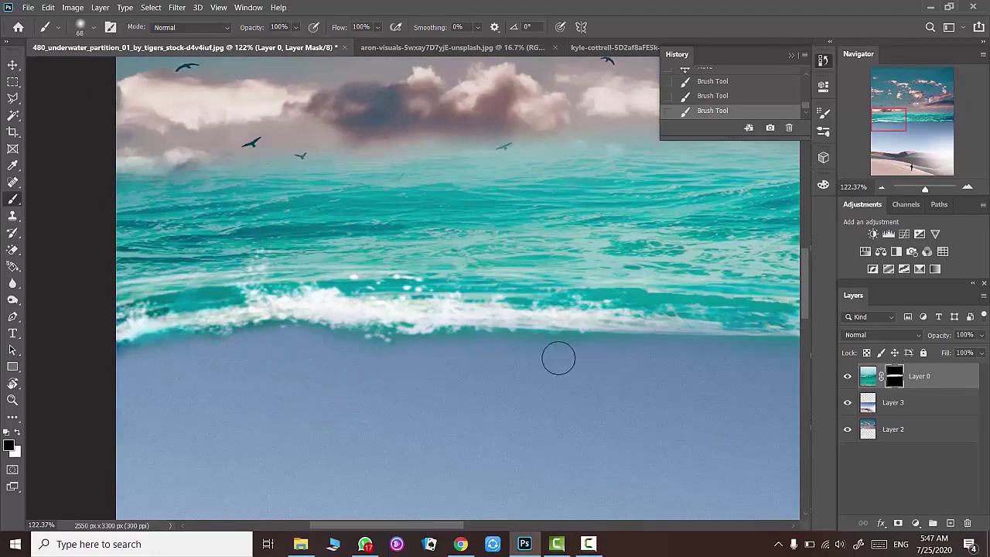
left_click_drag(448, 528, 485, 529)
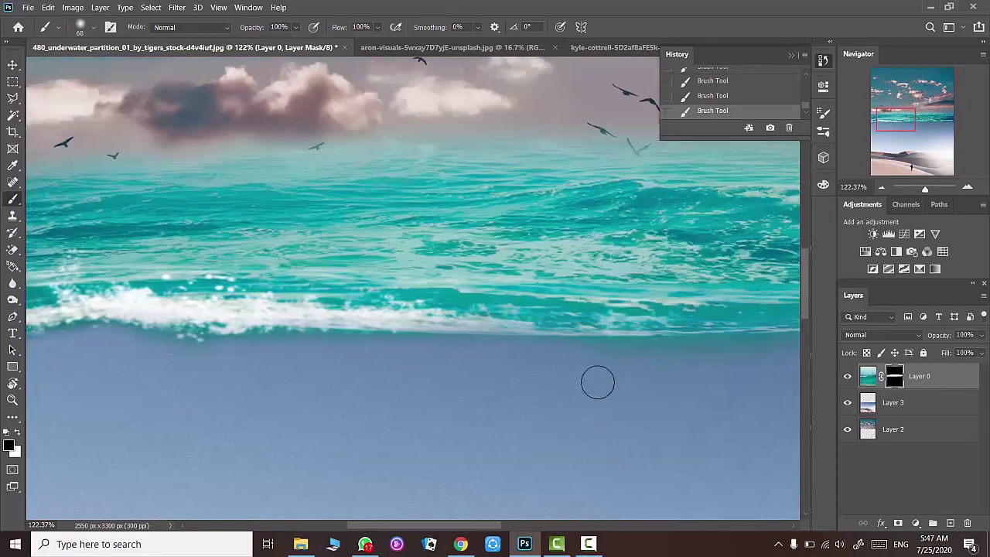
left_click_drag(426, 525, 551, 525)
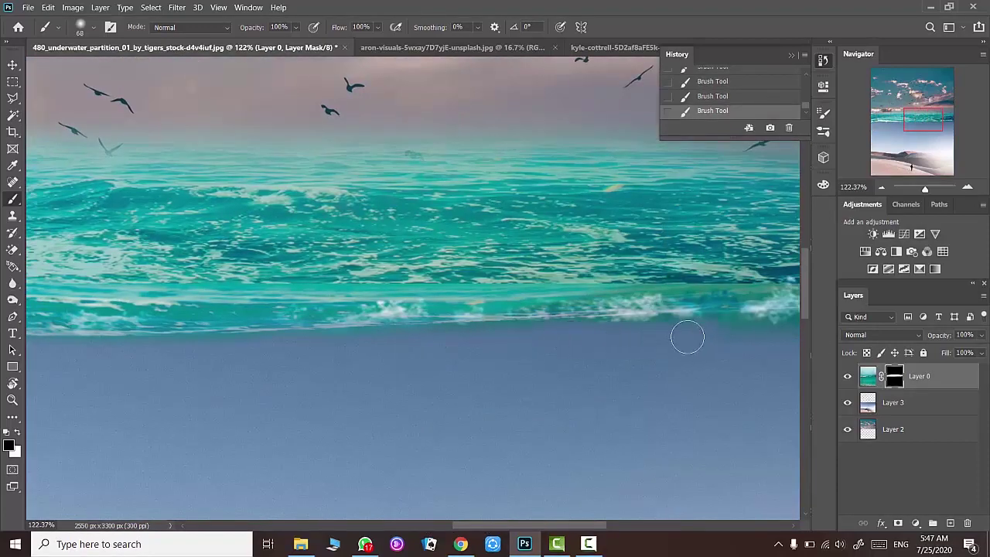
left_click_drag(752, 333, 742, 362)
left_click_drag(529, 527, 590, 527)
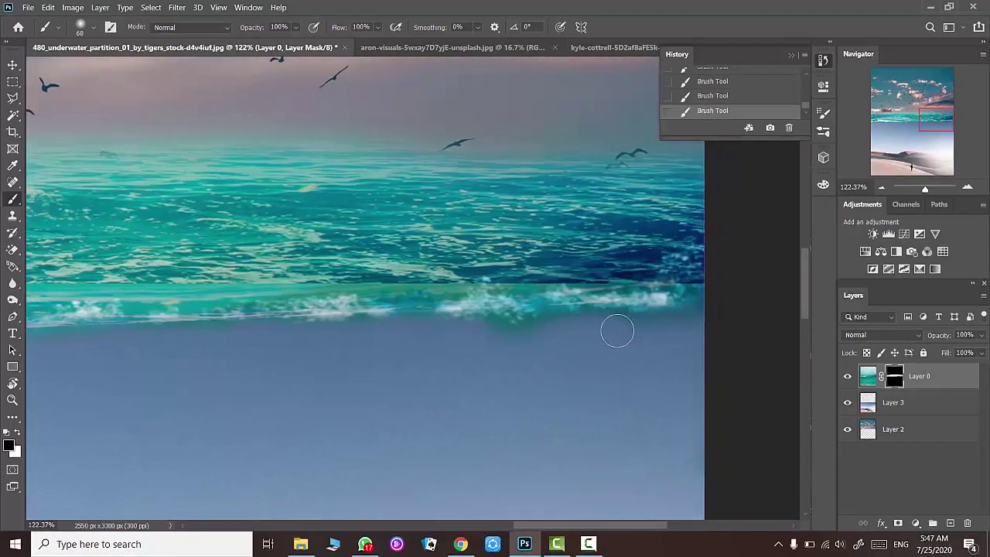
scroll(347, 315, "down", 6, "alt")
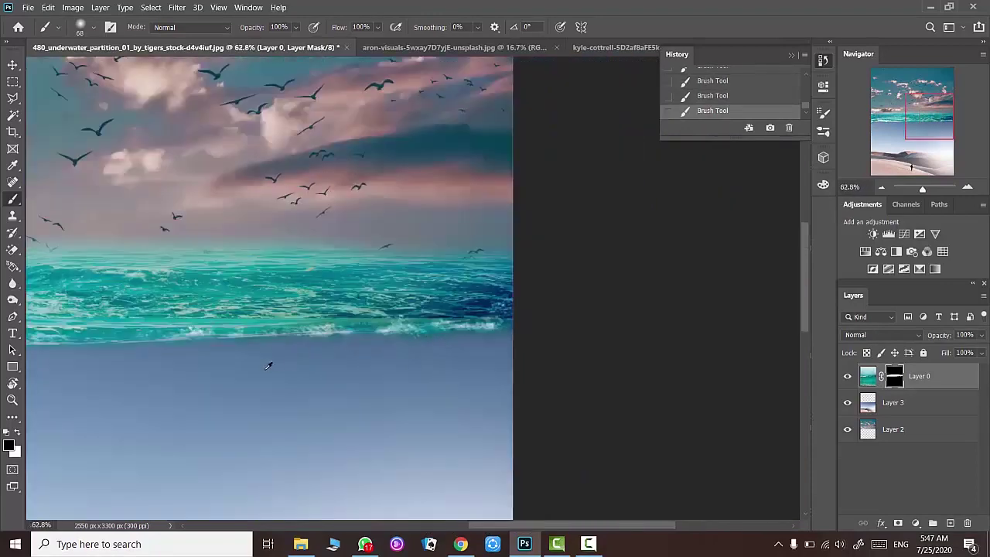
scroll(347, 316, "up", 1, "alt")
scroll(333, 325, "down", 1, "alt")
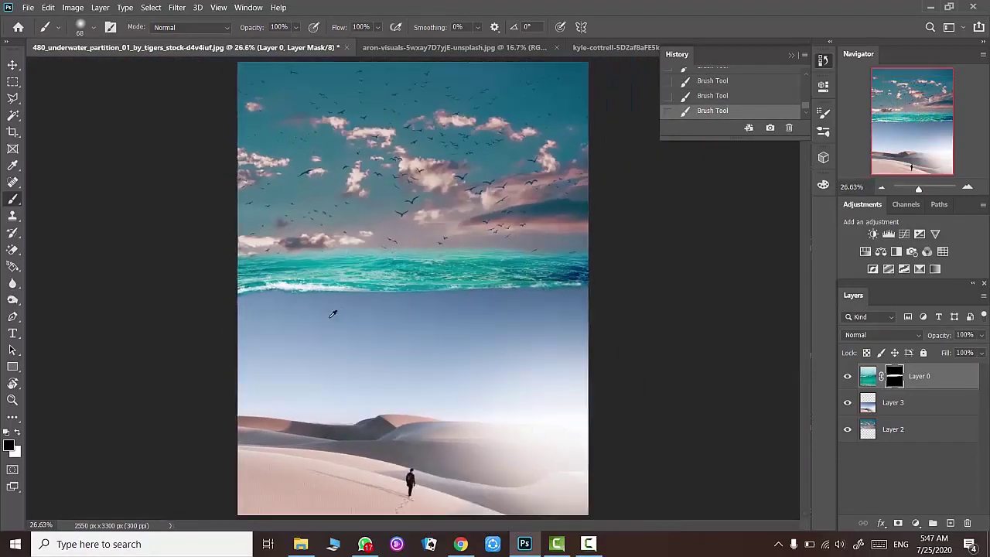
scroll(322, 338, "down", 1, "alt")
left_click(868, 377)
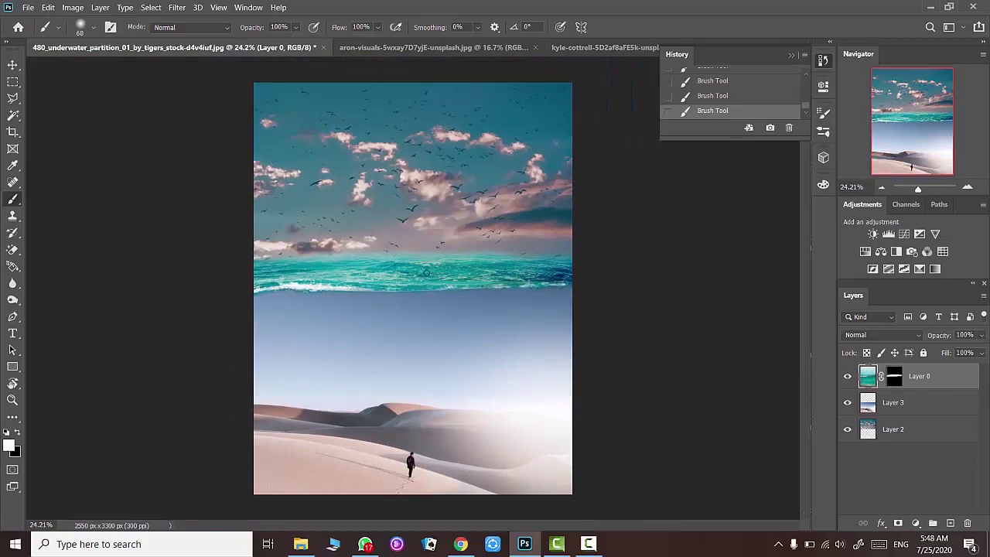
- Lower the sea layer's saturation with Hue/Saturation
key("ctrl+u")
left_click_drag(775, 154, 746, 153)
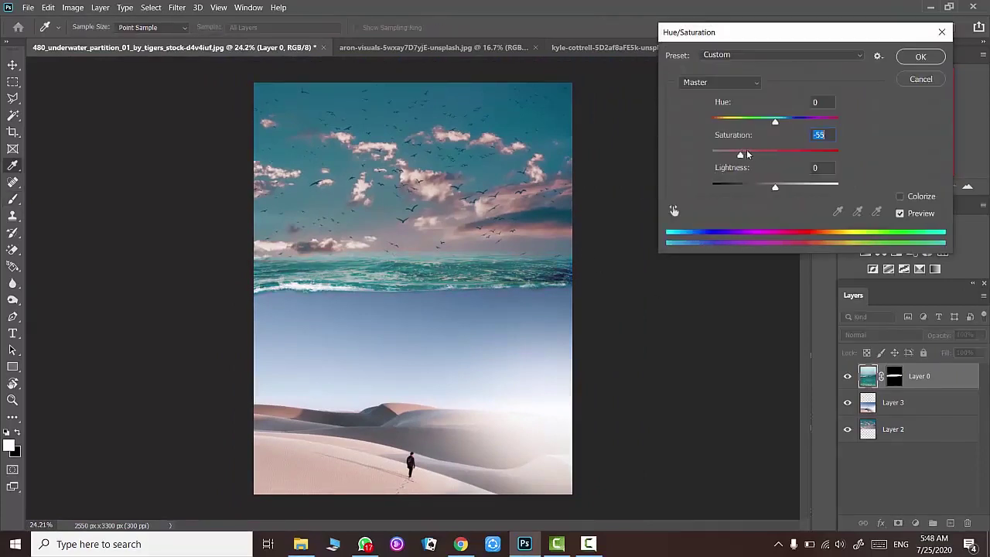
left_click(913, 62)
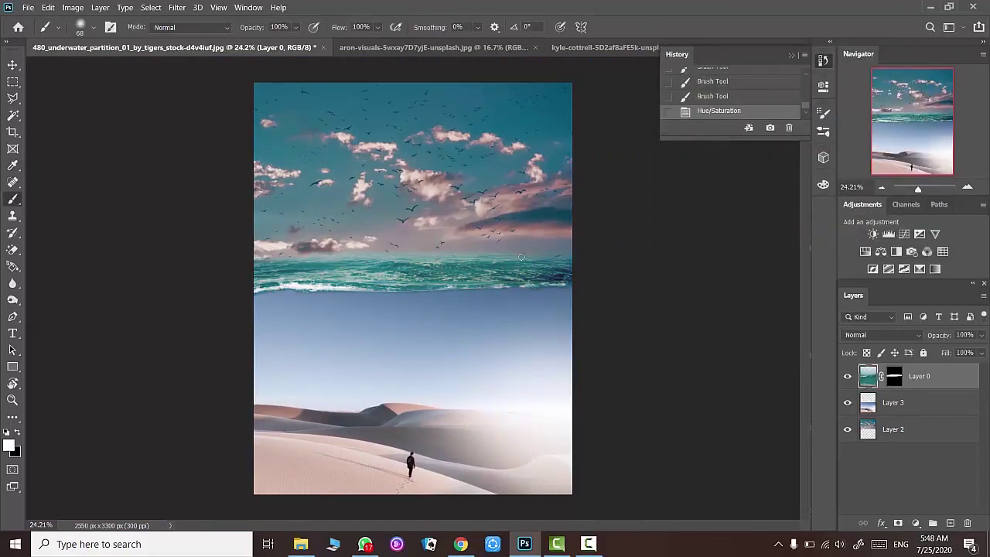
- Sample sea and sky colours in the foreground colour picker, then cancel without changing colour
left_click(9, 446)
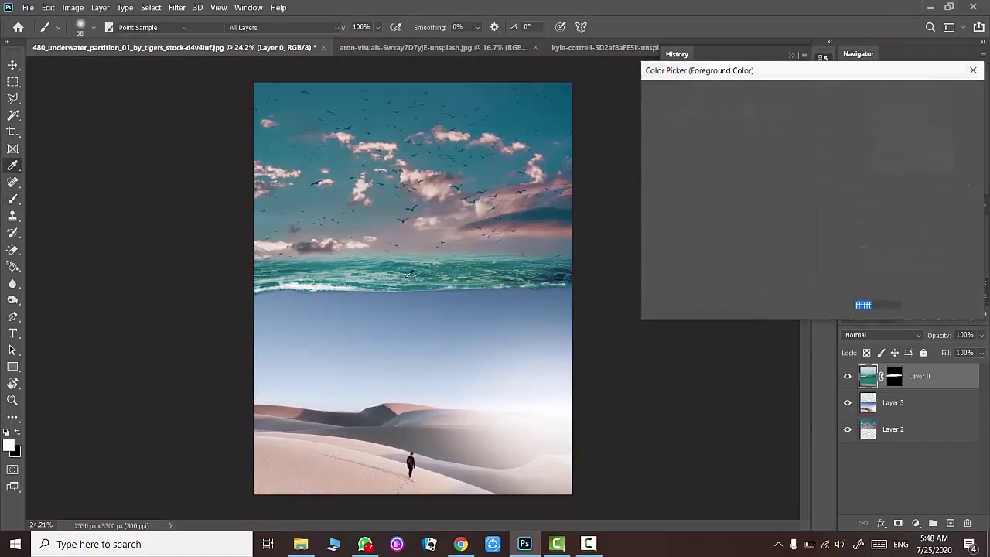
left_click(421, 299)
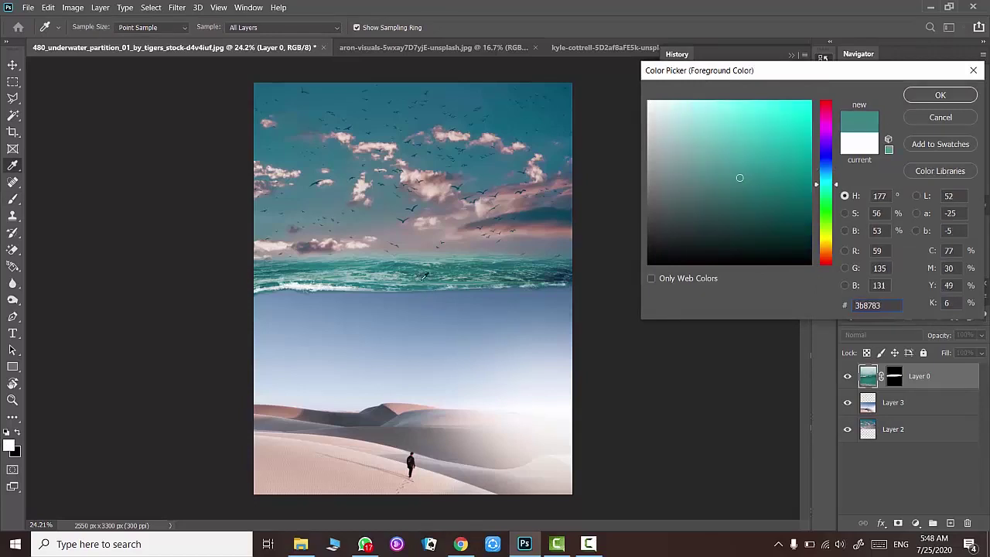
left_click(441, 271)
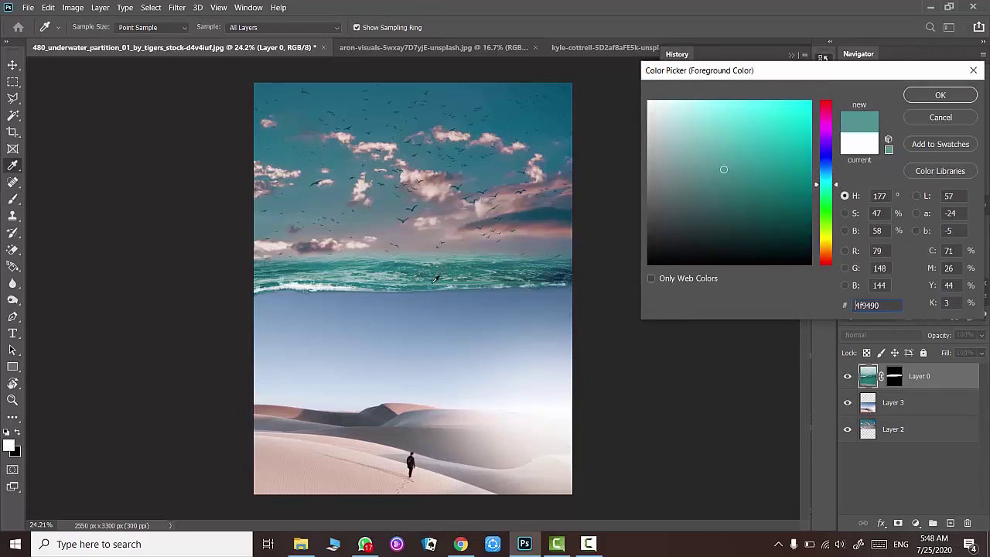
left_click(435, 279)
left_click(424, 302)
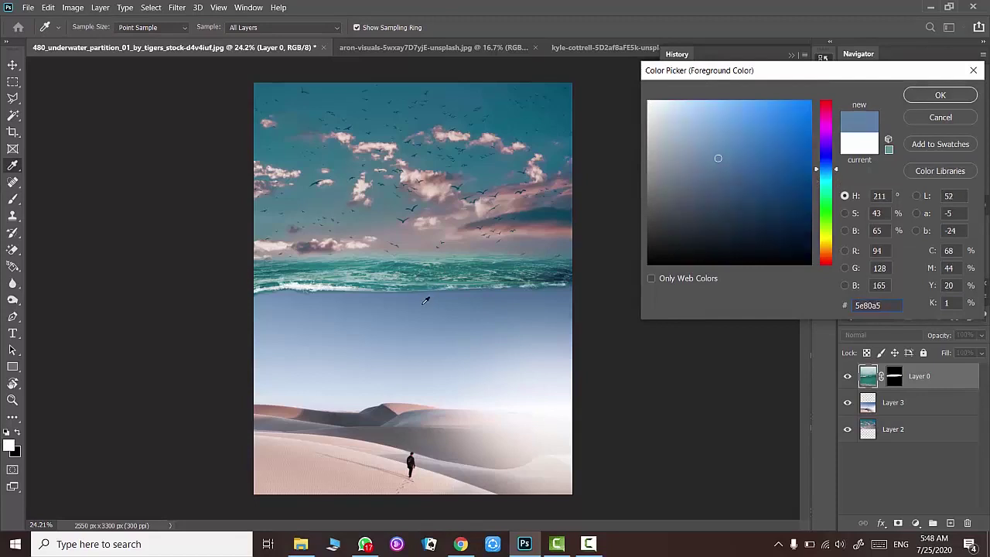
left_click(941, 117)
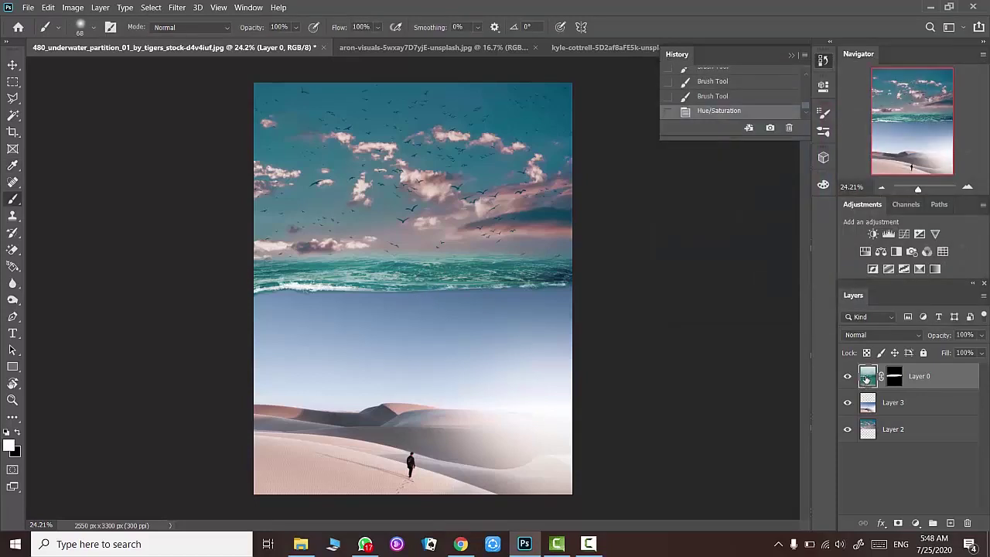
- Try full desaturation of the sea, revert it, and apply a milder cut of about -31
key("ctrl+u")
left_click_drag(775, 154, 734, 151)
left_click(922, 58)
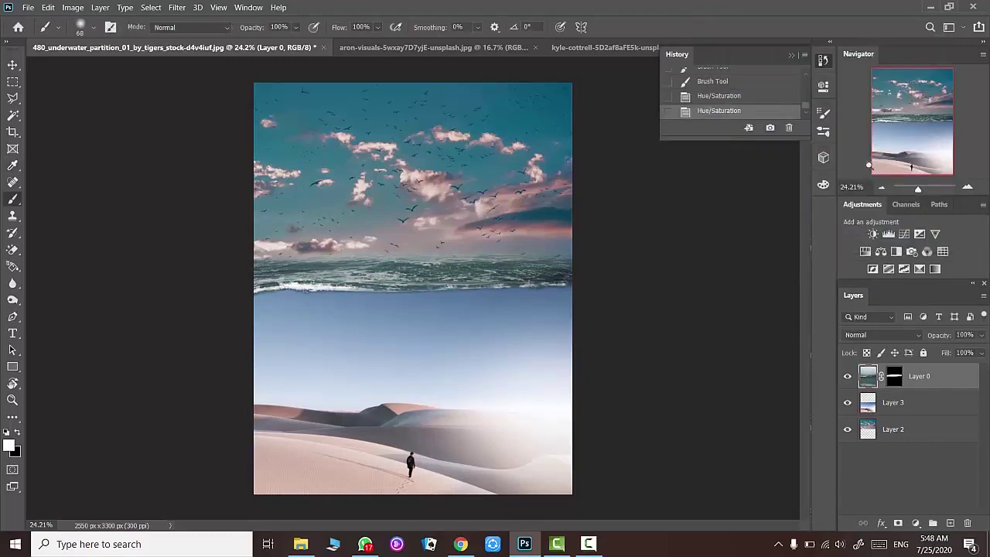
left_click(747, 96)
key("ctrl+u")
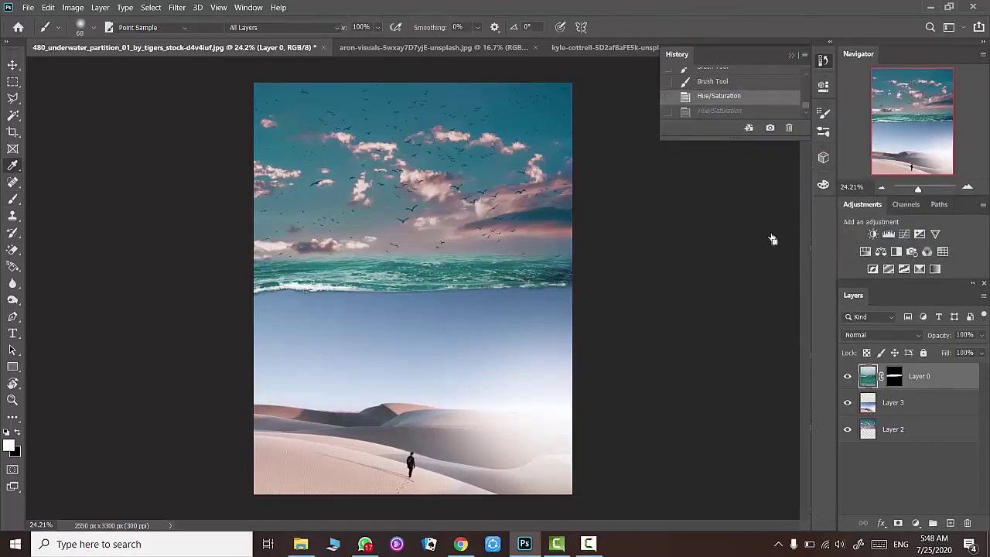
left_click_drag(753, 151, 757, 156)
left_click(920, 56)
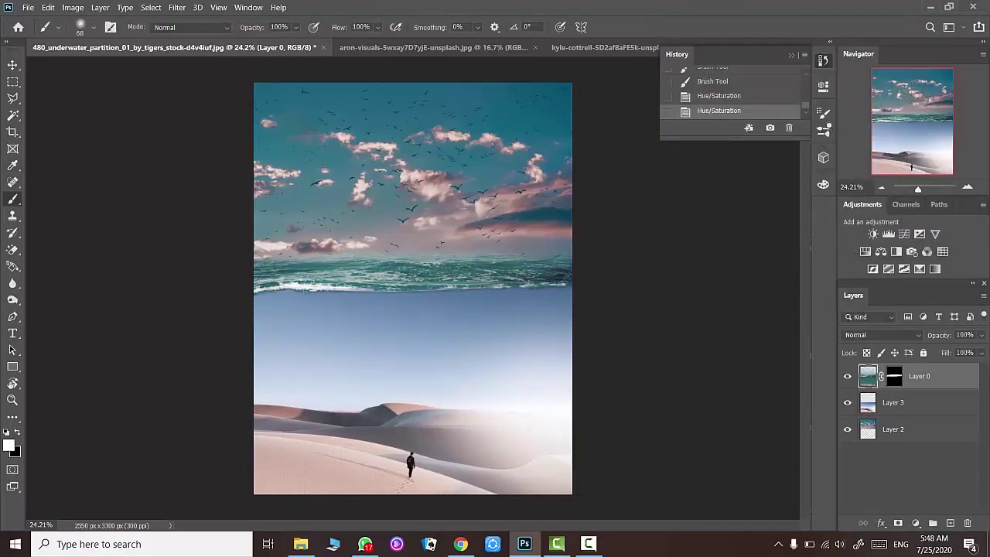
- Brighten the sea's midtones with a Curves adjustment
left_click(73, 7)
mouse_move(101, 58)
left_click(271, 58)
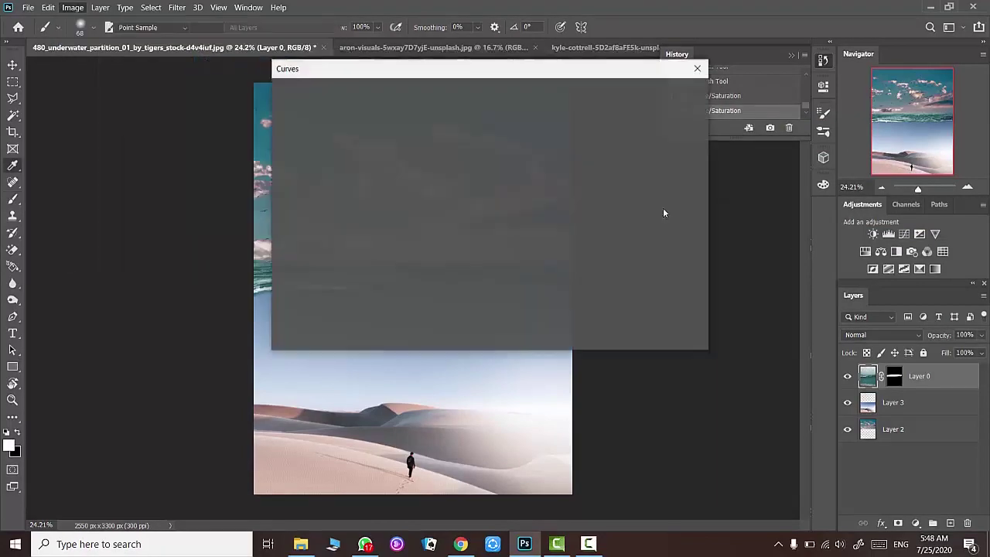
left_click_drag(726, 204, 733, 191)
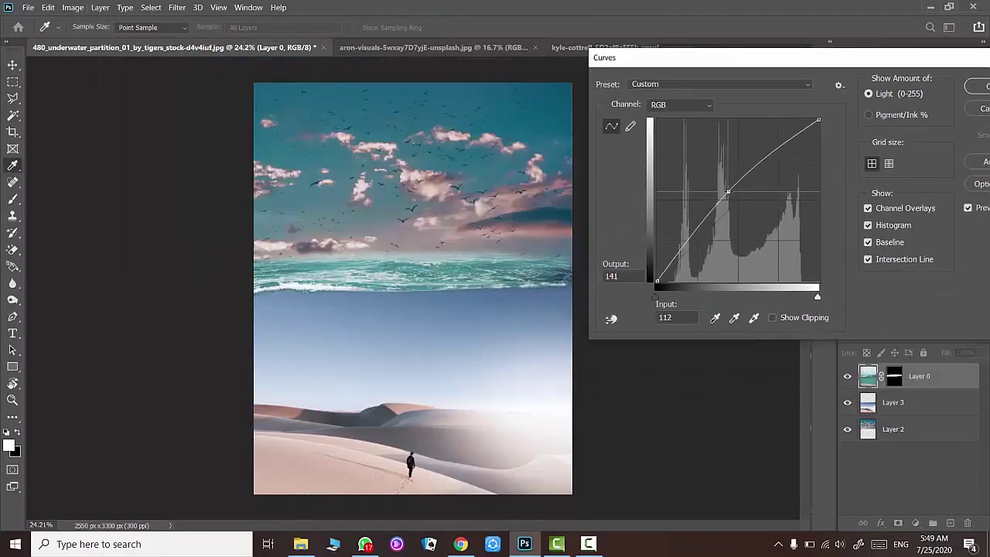
left_click(976, 86)
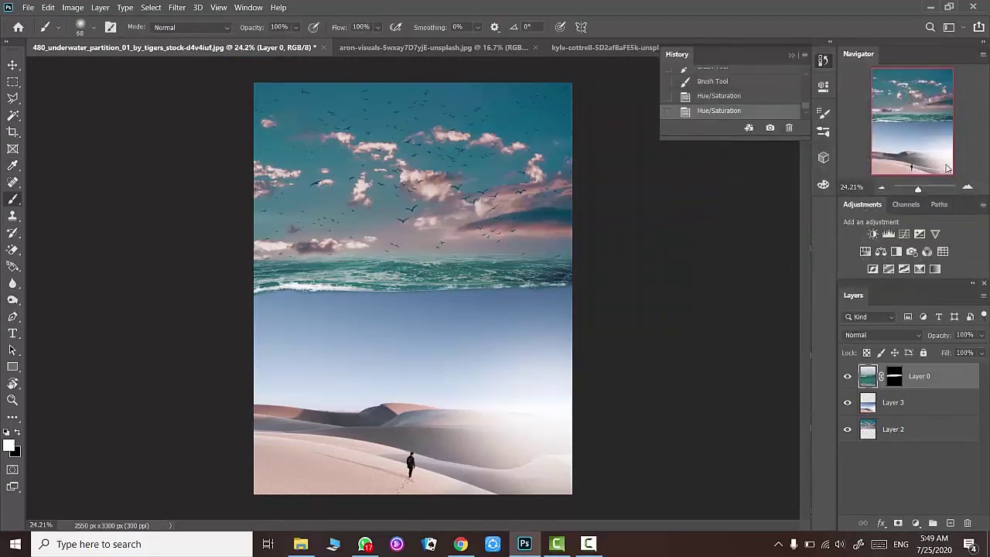
- Shift the sea's highlights +29 toward blue with Color Balance
key("ctrl+b")
left_click(734, 160)
left_click_drag(720, 123, 716, 123)
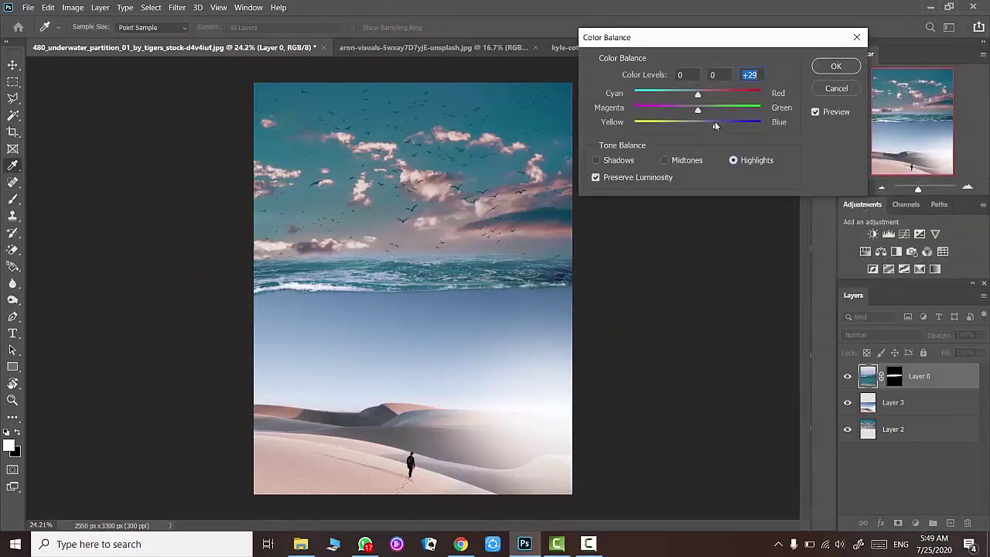
left_click(836, 67)
key("b")
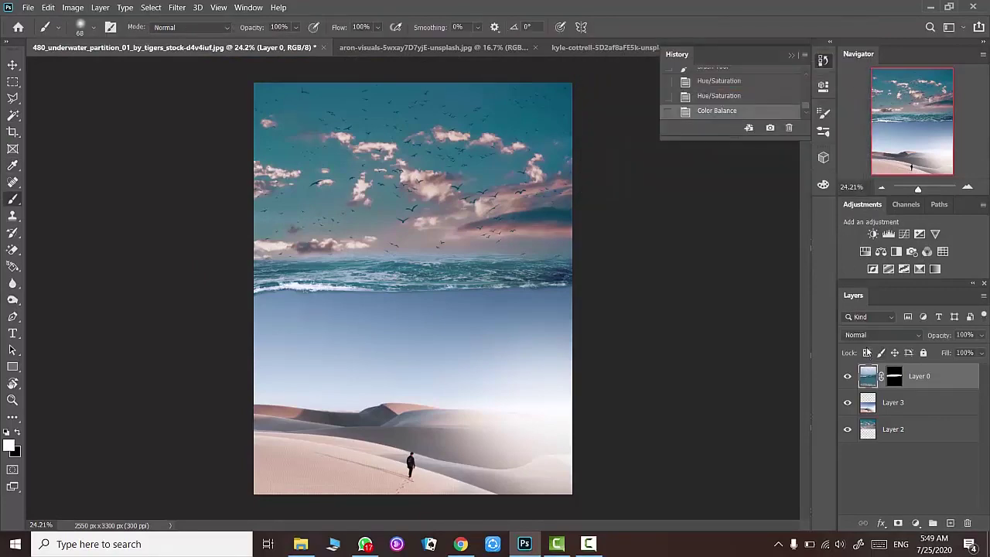
- On Layer 3, zoom into the dunes and spot-heal away the walker, his footprints and shadow
left_click(893, 412)
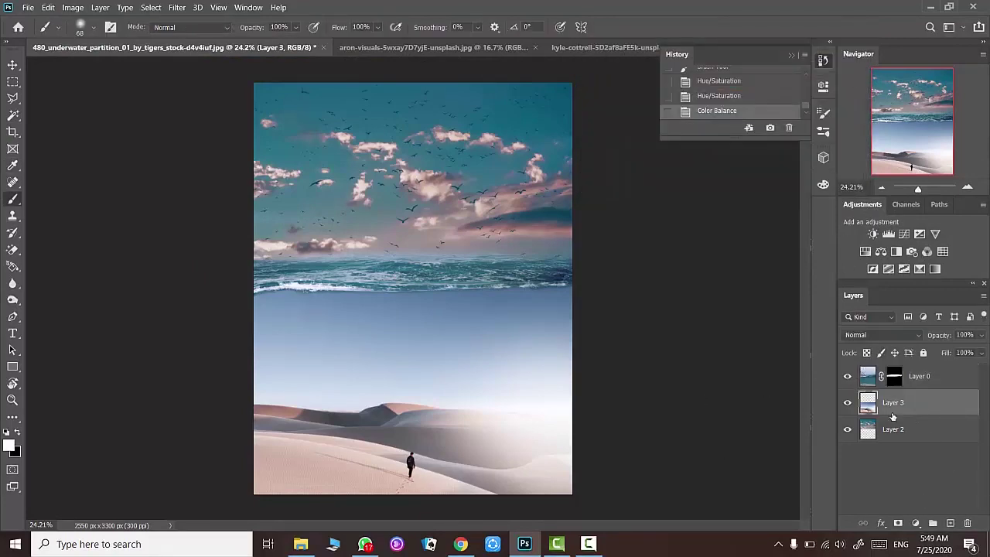
left_click(12, 400)
left_click_drag(394, 499, 504, 413)
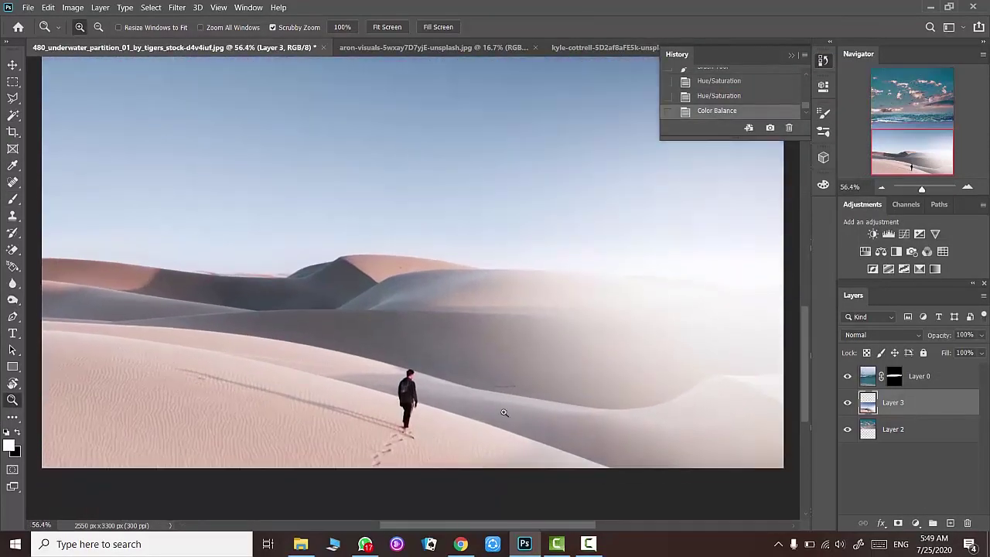
key("j")
left_click_drag(176, 367, 406, 428)
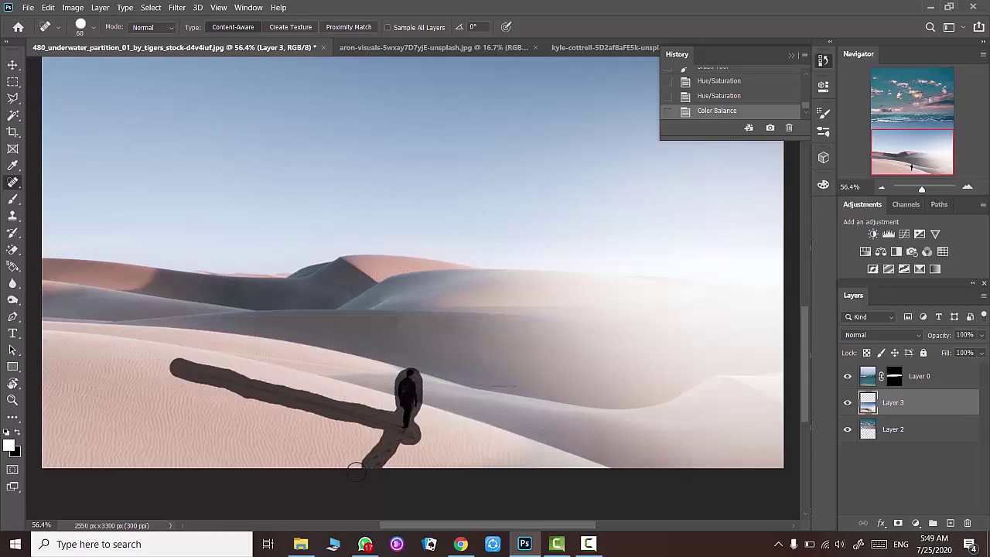
left_click_drag(351, 471, 345, 472)
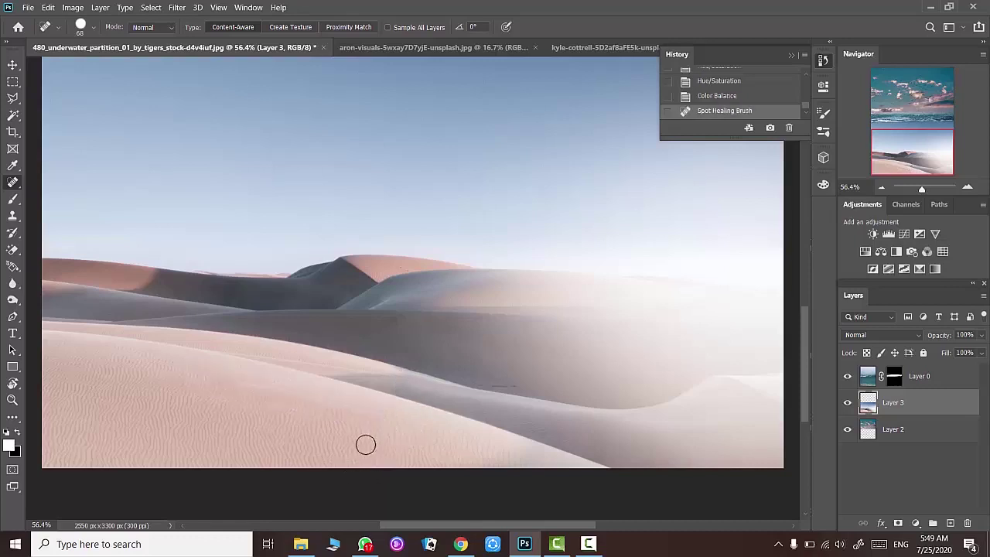
- Clone-stamp clean sand over the leftover marks in the dunes, then zoom back out
left_click(13, 218)
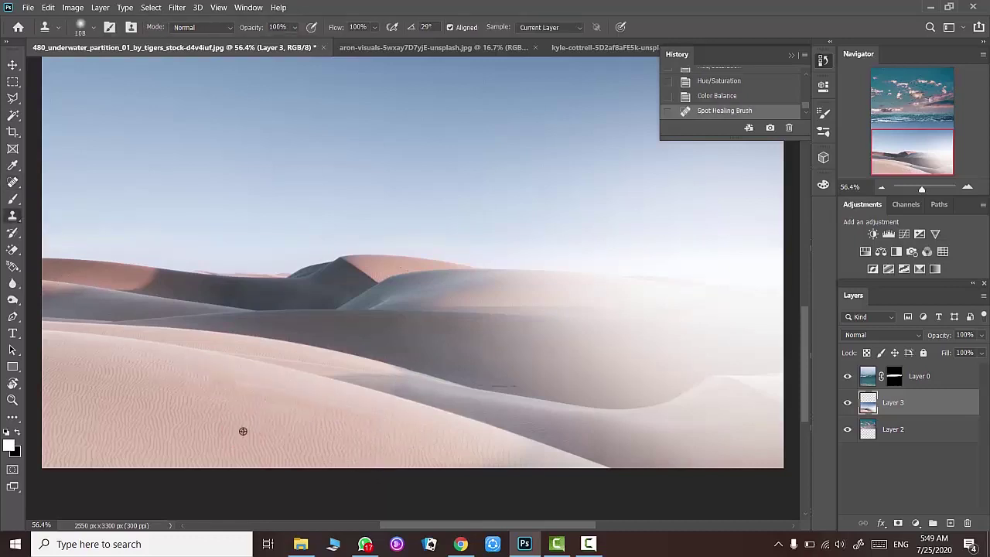
left_click_drag(250, 389, 388, 425)
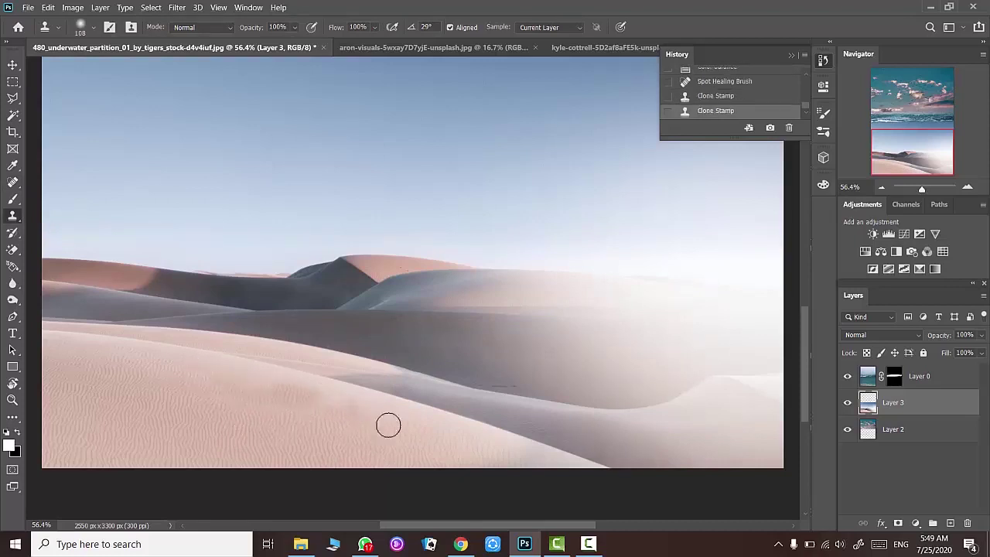
left_click_drag(311, 389, 286, 388)
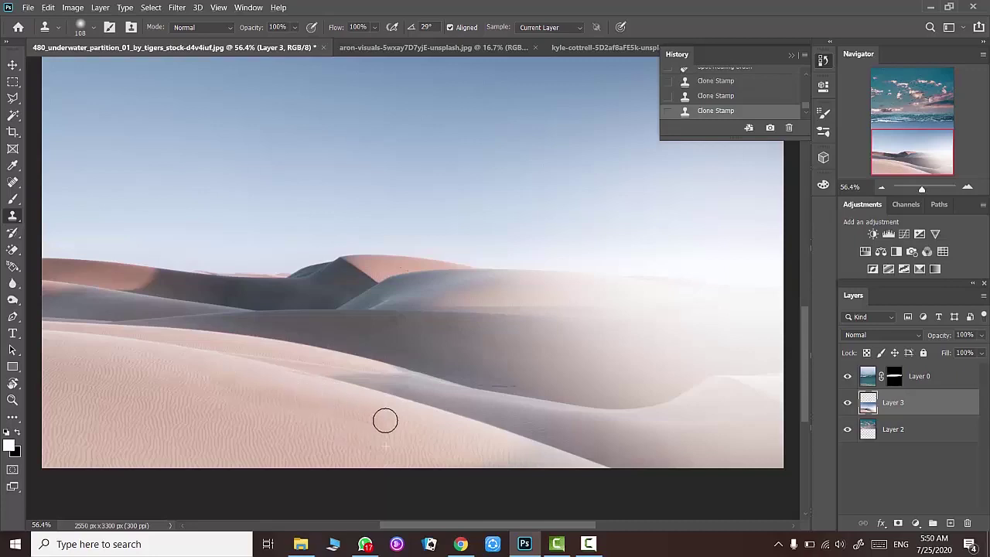
scroll(276, 397, "down", 2)
scroll(276, 386, "down", 3)
scroll(276, 369, "down", 2)
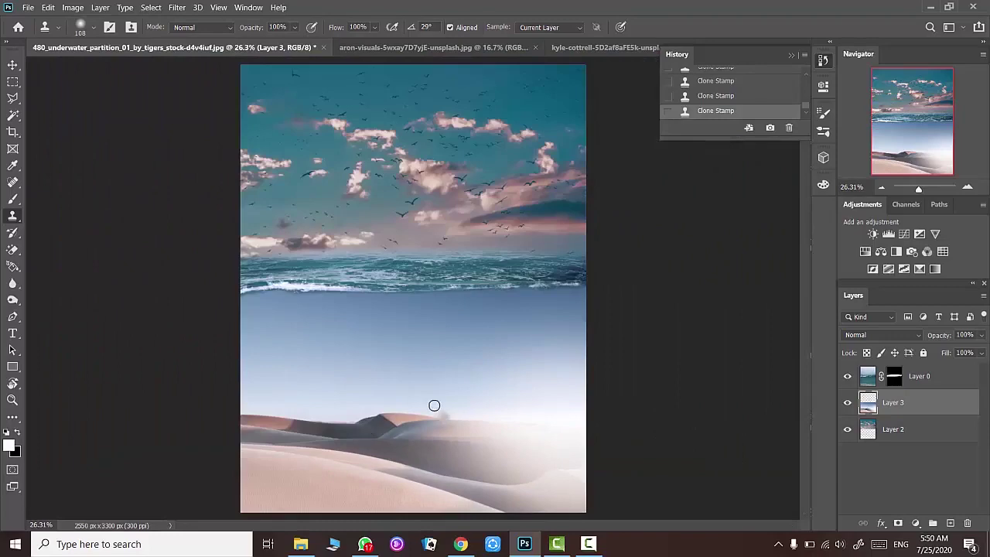
left_click(894, 430)
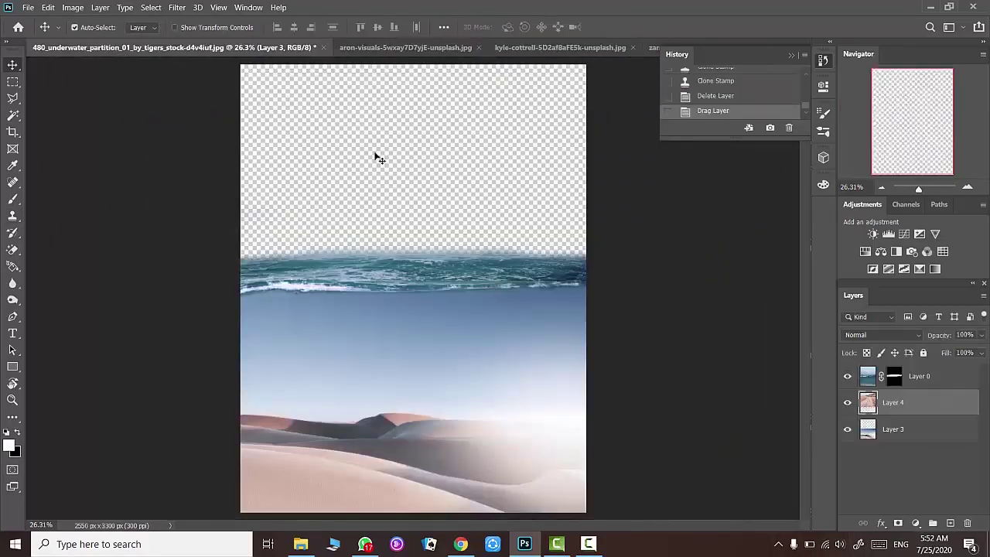
- Move the road photo lower and scale it up so its sky sits above the sea
mouse_move(376, 155)
left_mouse_down()
mouse_move(525, 410)
mouse_move(550, 416)
left_mouse_up()
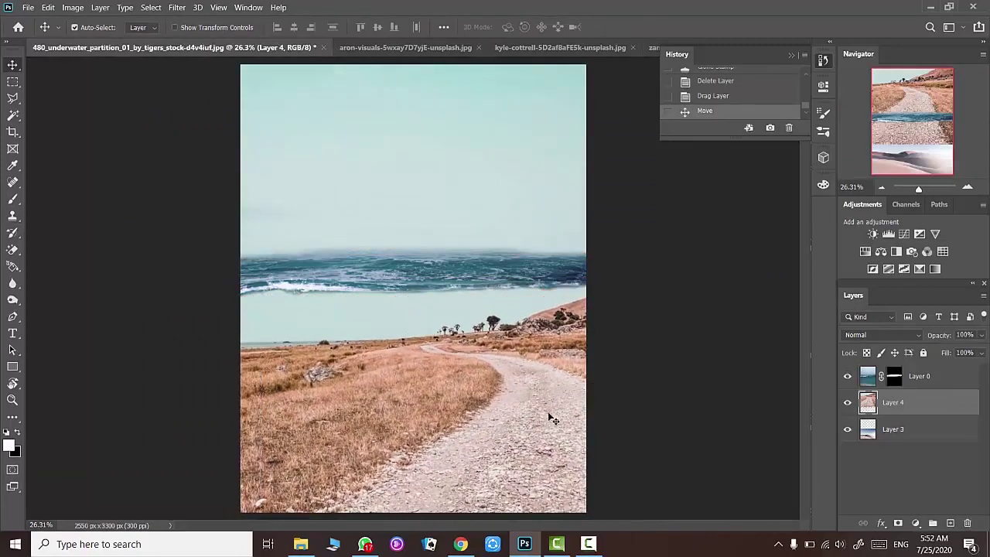
key("ctrl+t")
type("50")
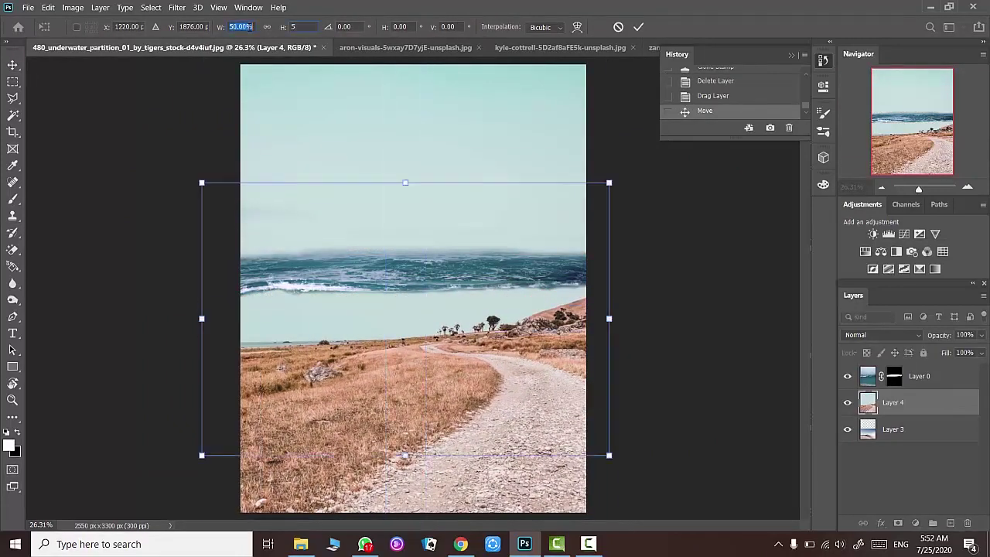
mouse_move(621, 447)
left_mouse_down()
mouse_move(622, 331)
mouse_move(632, 406)
left_mouse_up()
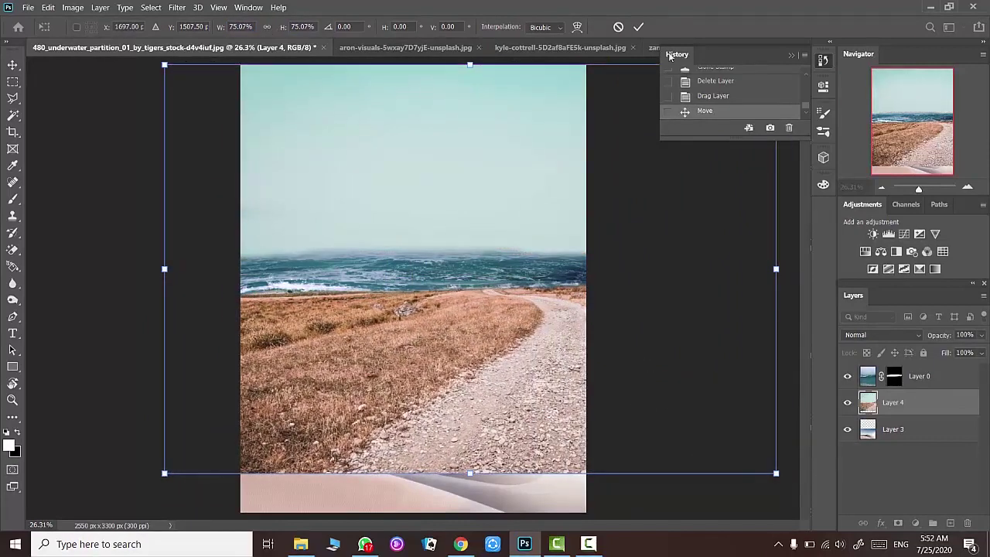
left_click(639, 27)
- Paint out the road photo's land on its mask with a large brush
key("b")
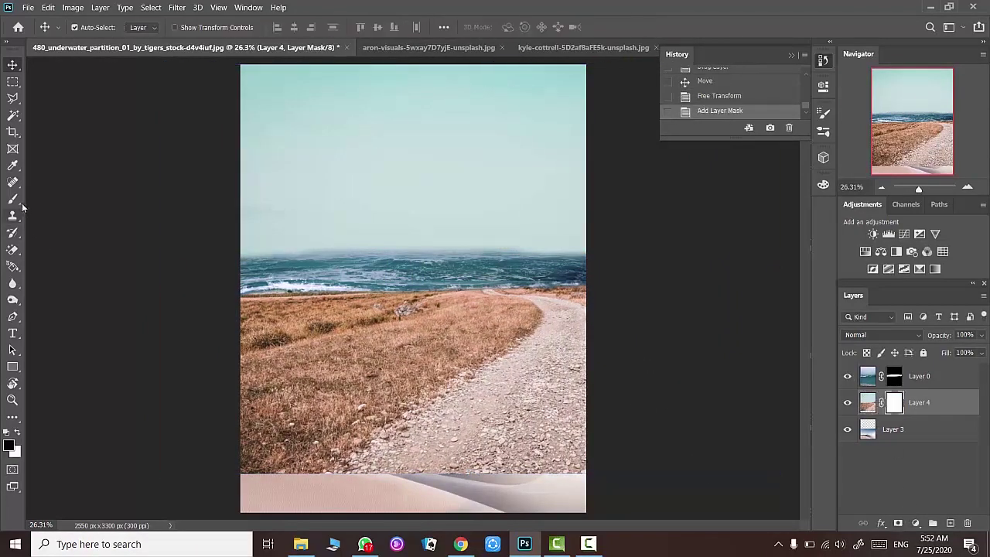
right_click(477, 386)
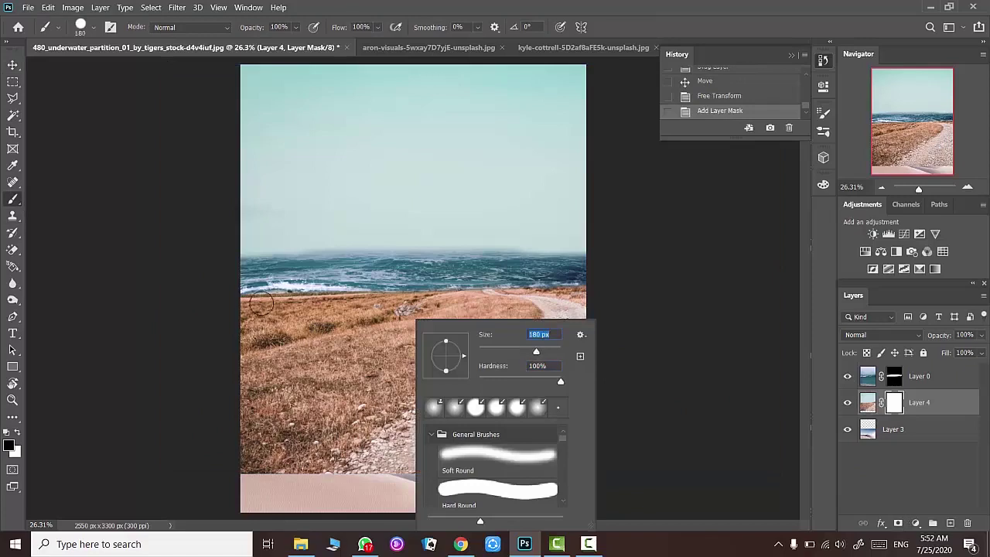
key("Escape")
right_click(286, 308)
key("Escape")
mouse_move(341, 317)
left_mouse_down()
mouse_move(255, 309)
mouse_move(542, 310)
mouse_move(420, 376)
mouse_move(248, 420)
mouse_move(443, 442)
left_mouse_up()
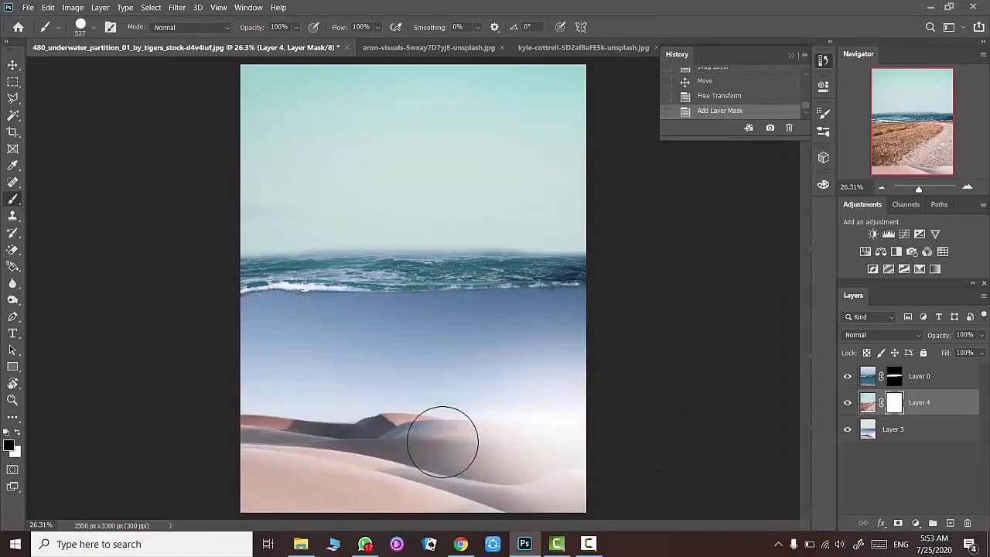
left_click_drag(615, 433, 769, 433)
left_click(868, 401)
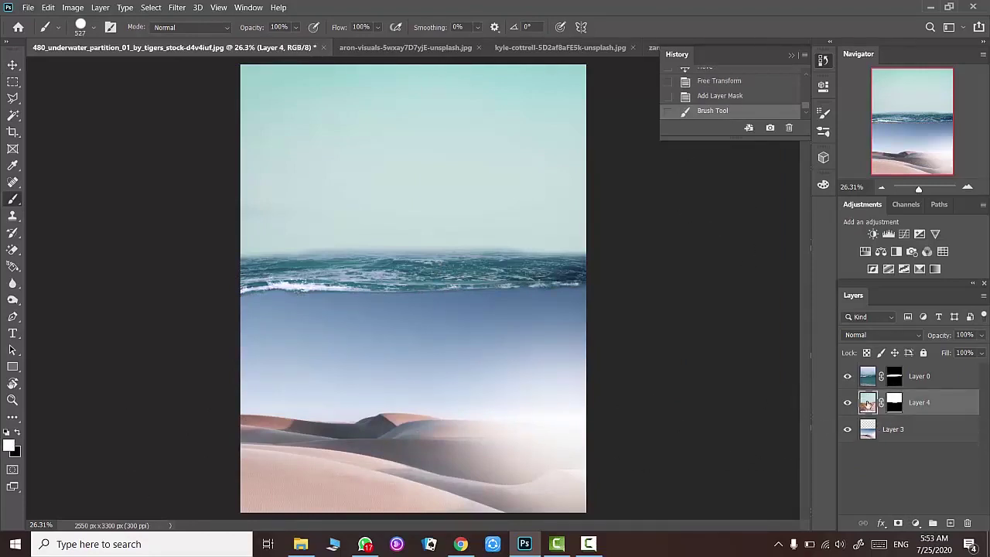
- Try darkening the road-photo sky with Curves, then undo it
left_click(73, 7)
left_click(224, 64)
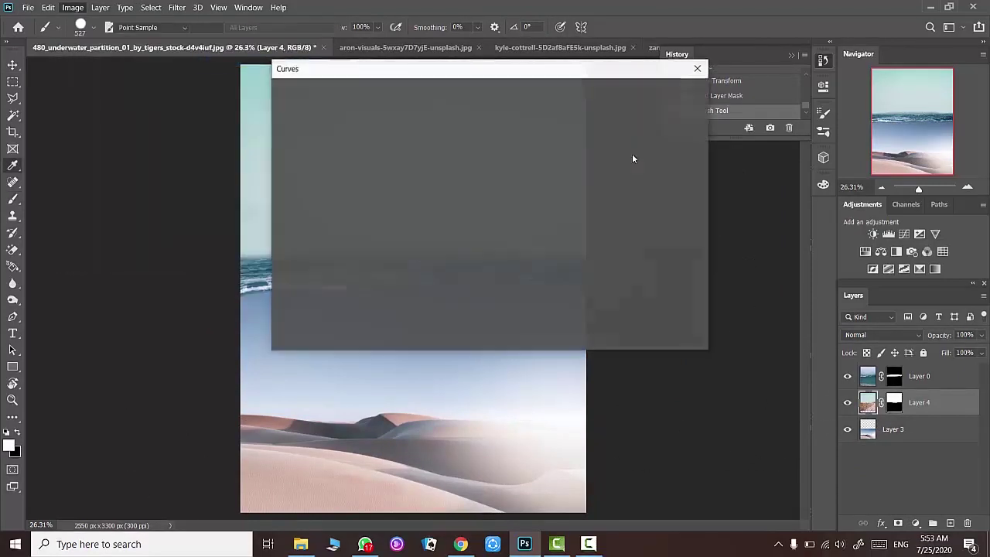
mouse_move(563, 72)
left_mouse_down()
mouse_move(826, 97)
mouse_move(851, 78)
left_mouse_up()
left_click_drag(741, 184, 749, 205)
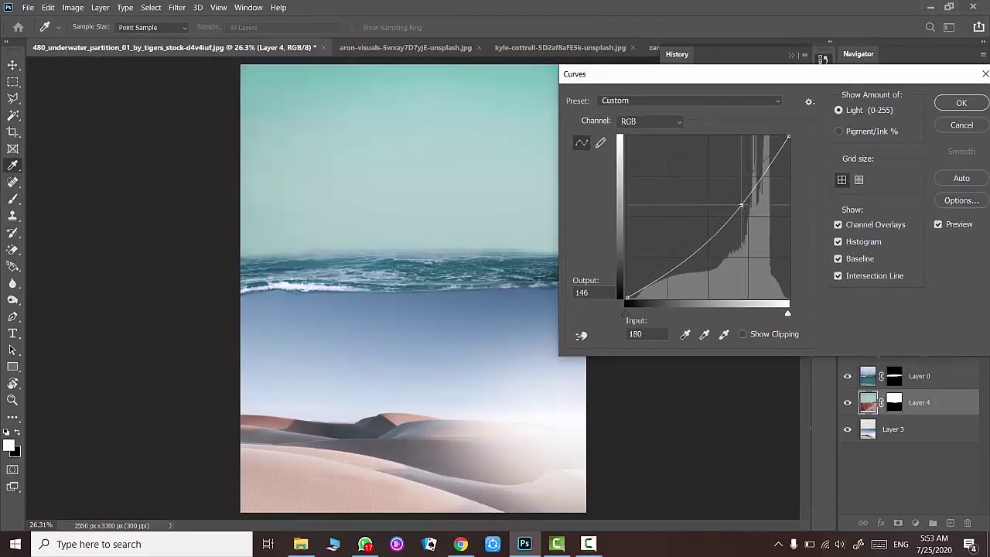
left_click(961, 102)
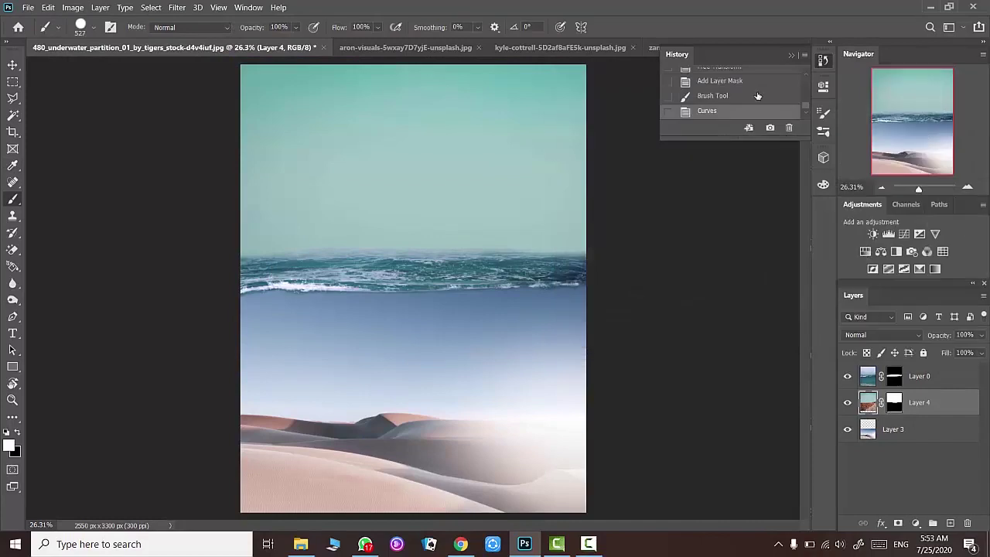
key("ctrl+z")
- Push the sky's shadows to +100 blue with Color Balance, keeping cyan-red neutral
left_click(867, 402)
key("ctrl+b")
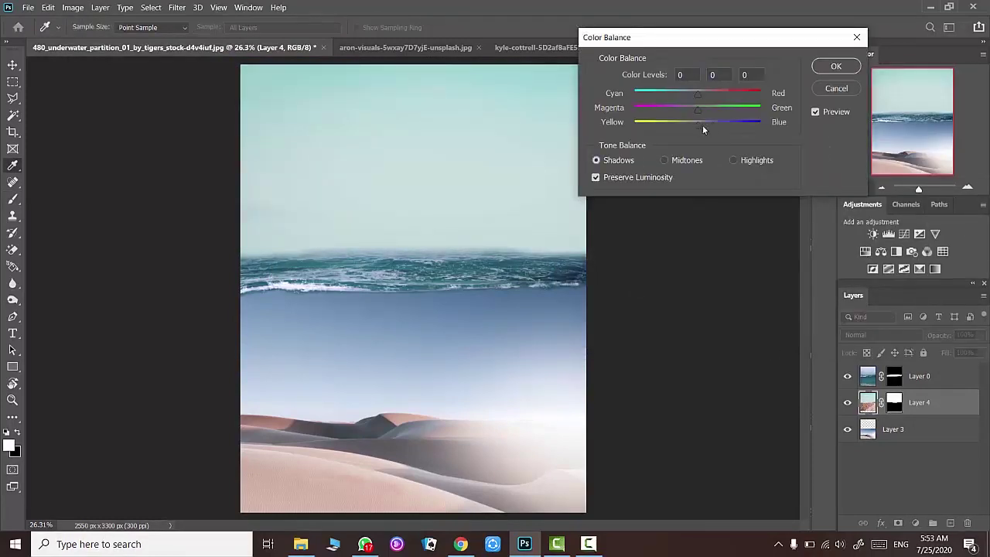
left_click_drag(700, 125, 780, 124)
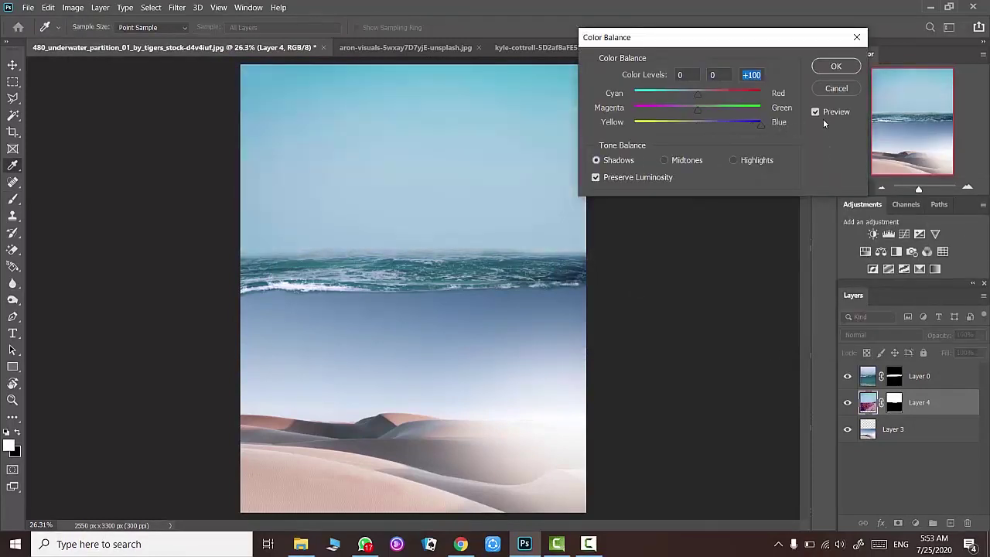
left_click_drag(683, 97, 698, 94)
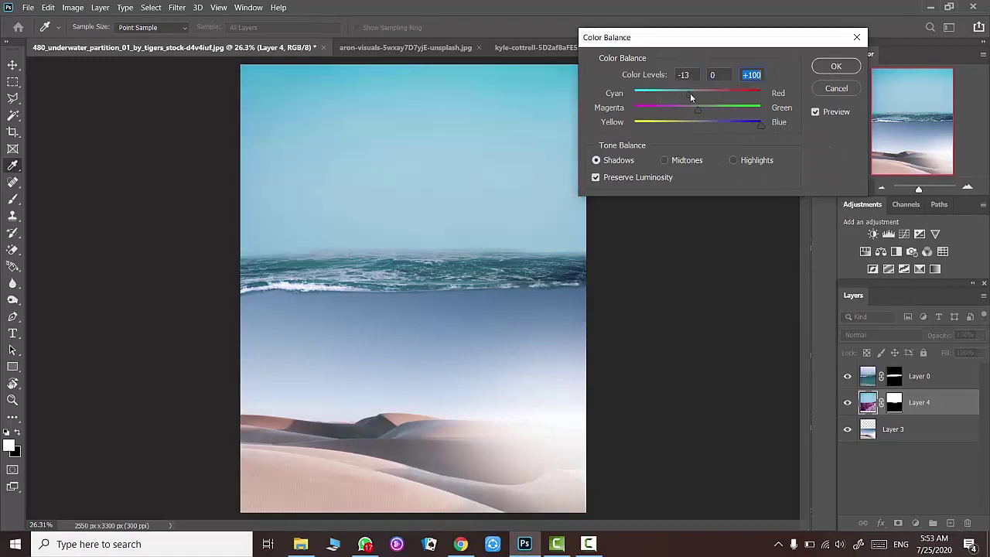
left_click(851, 68)
- Darken the sky slightly by pulling the Curves midpoint down
left_click(72, 6)
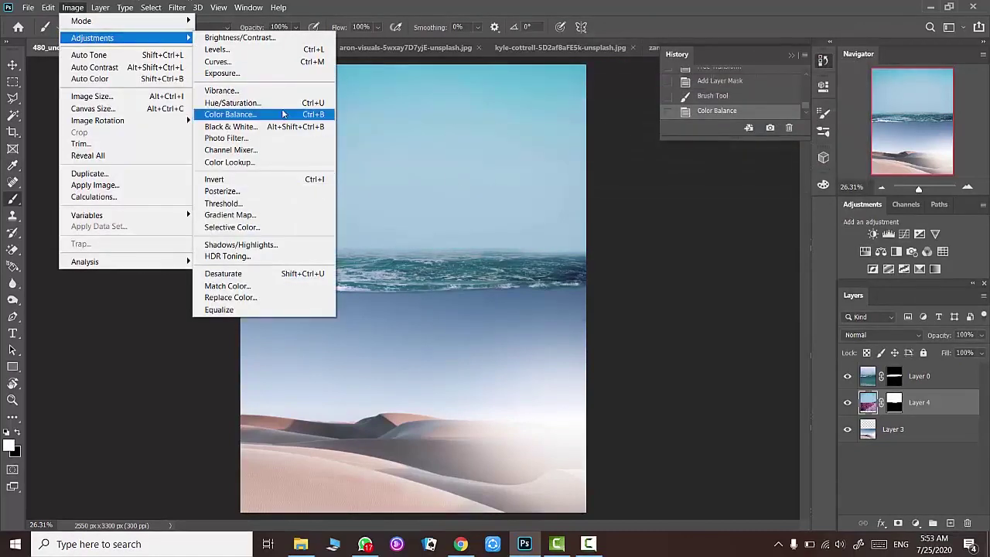
key("Escape")
key("ctrl+m")
left_click_drag(727, 164, 728, 176)
left_click(943, 81)
key("b")
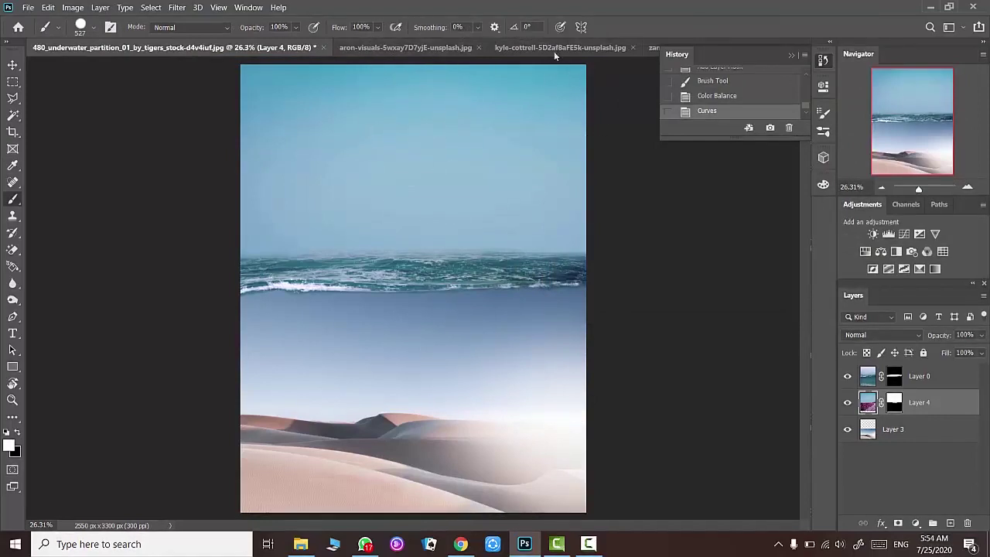
- Close the desert-figure and road photo documents without saving
left_click(611, 47)
key("ctrl+w")
key("n")
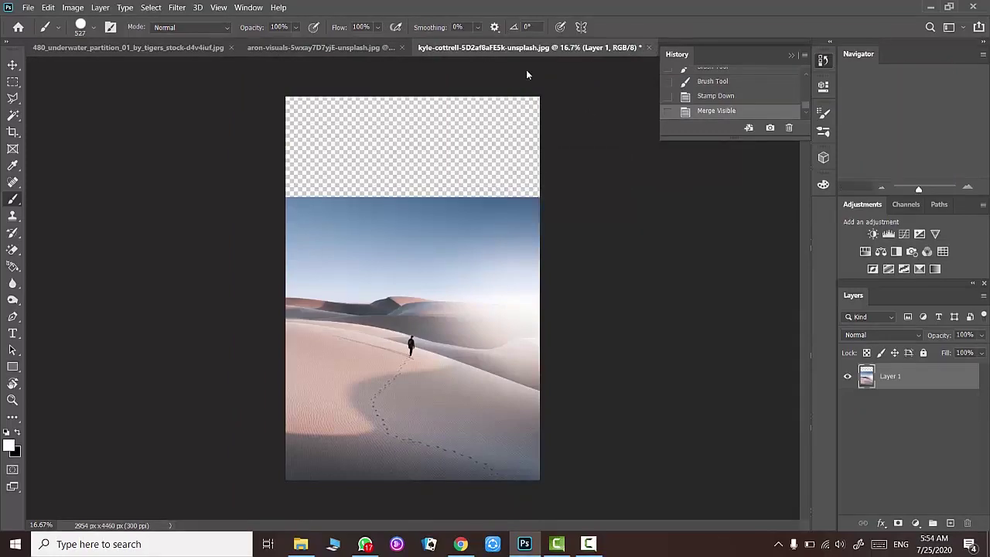
key("ctrl+w")
key("n")
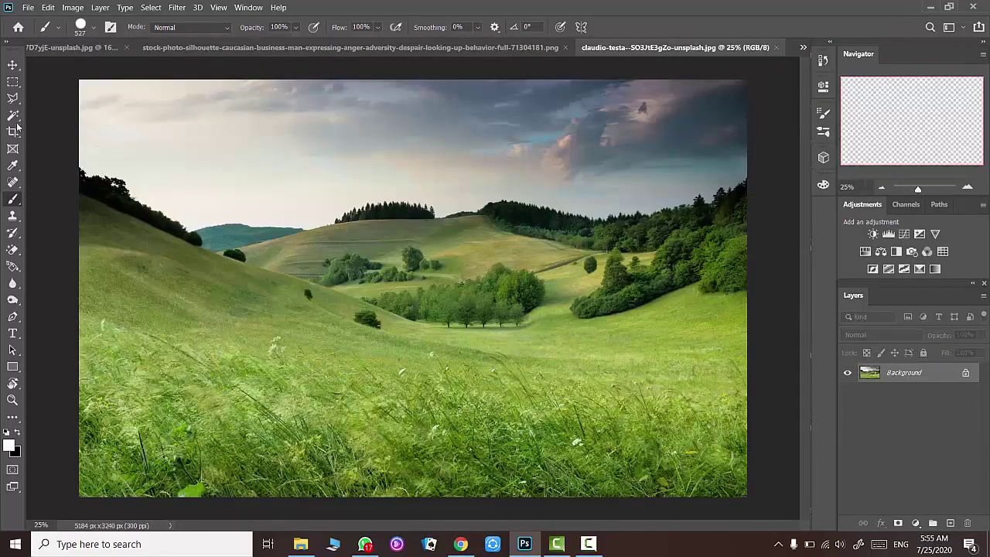
- Quick-select the middle meadow hill, trimming out the sky sliver and treeline
left_click(14, 117)
left_click(70, 128)
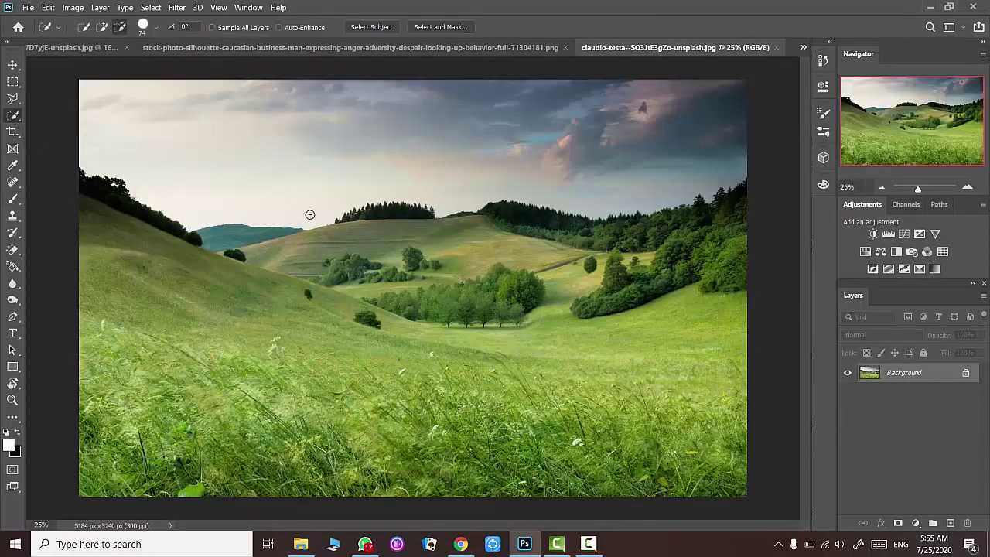
left_click_drag(332, 244, 465, 216)
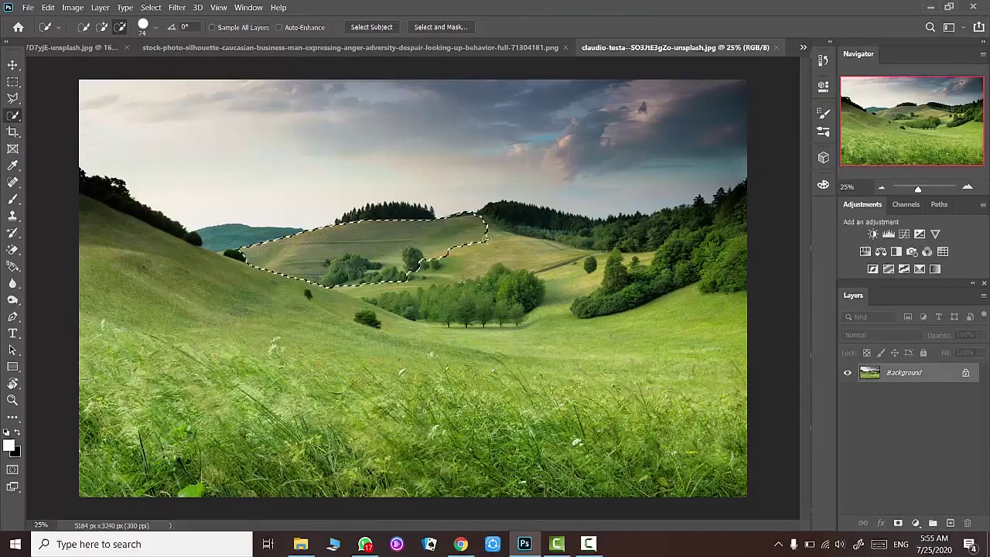
scroll(461, 195, "up", 3)
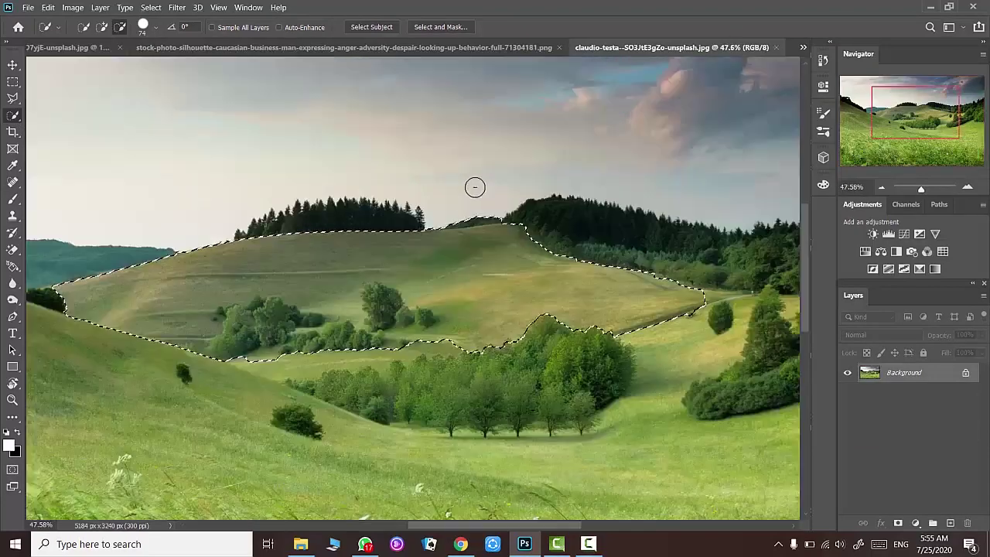
scroll(462, 195, "up", 3)
scroll(461, 198, "up", 2)
left_click_drag(364, 268, 403, 272)
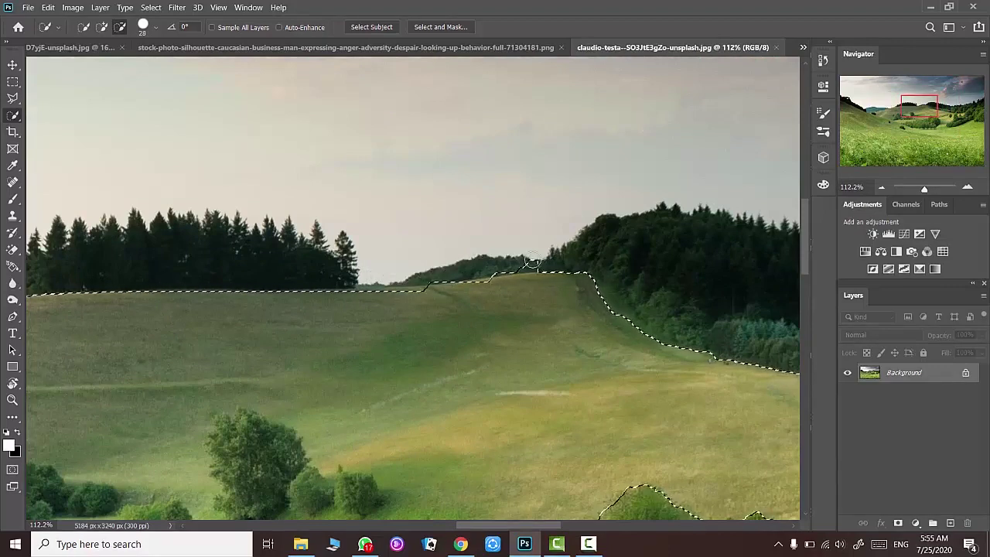
left_click_drag(405, 271, 535, 263)
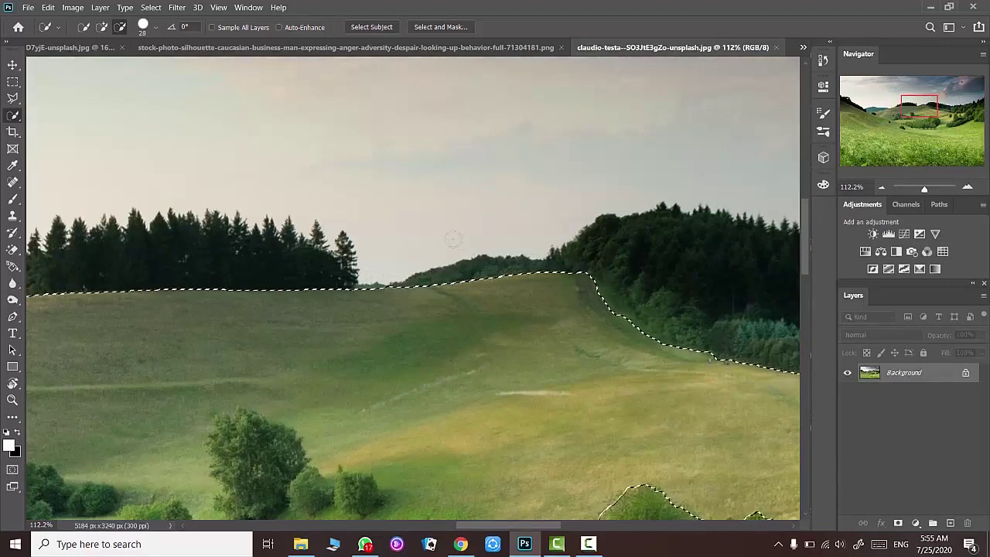
scroll(433, 232, "down", 1)
scroll(431, 241, "down", 3)
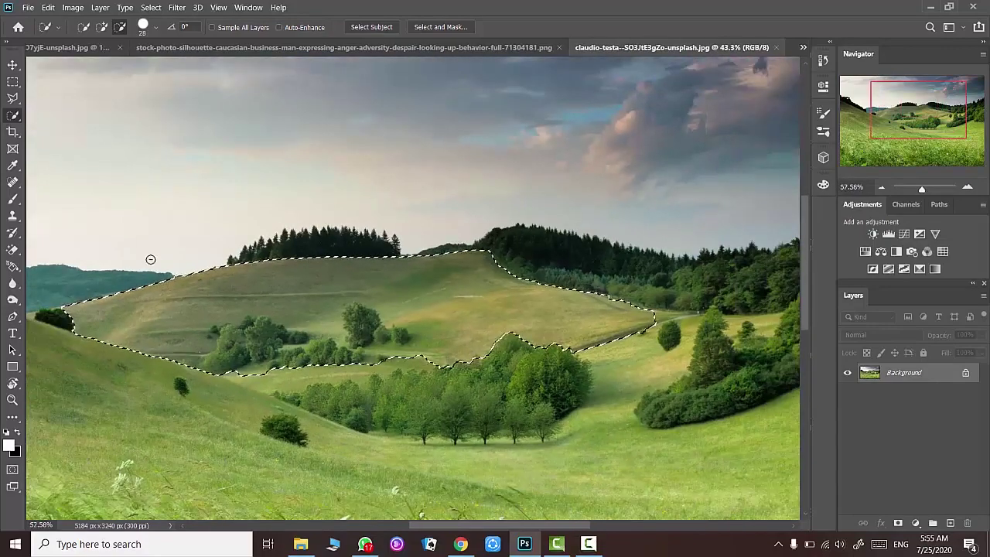
scroll(151, 259, "up", 3)
scroll(199, 291, "up", 3)
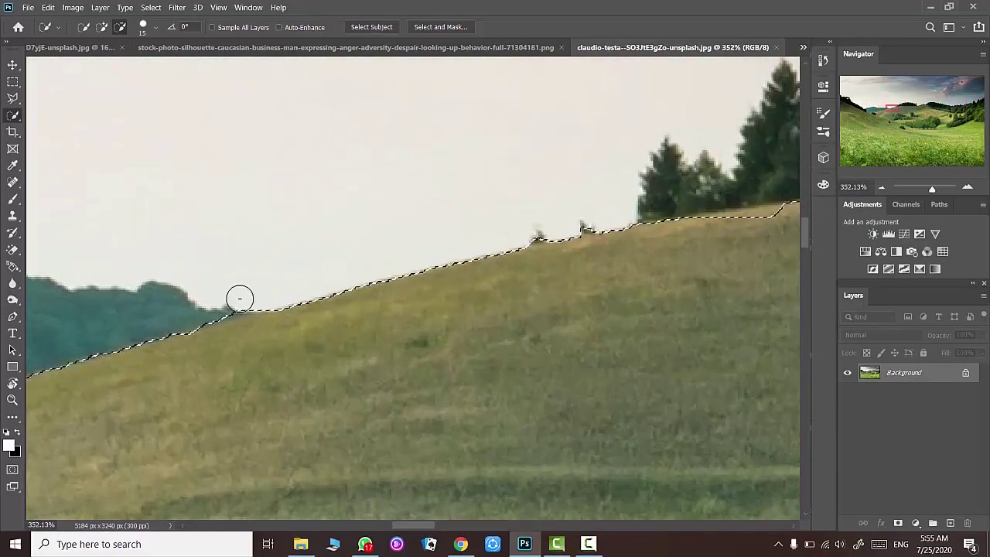
left_click(239, 298)
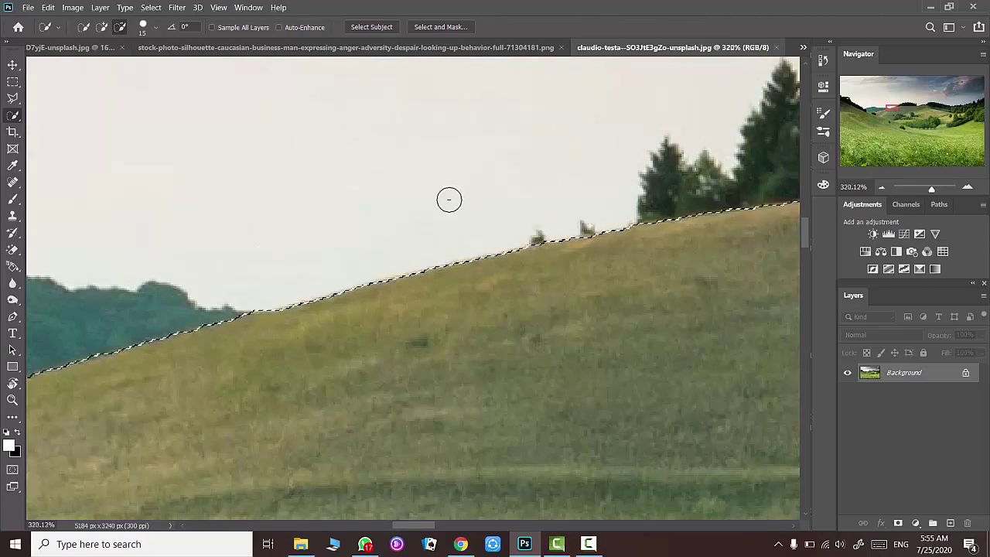
scroll(447, 201, "down", 4)
scroll(447, 204, "down", 2)
scroll(441, 205, "down", 1)
scroll(436, 209, "down", 2)
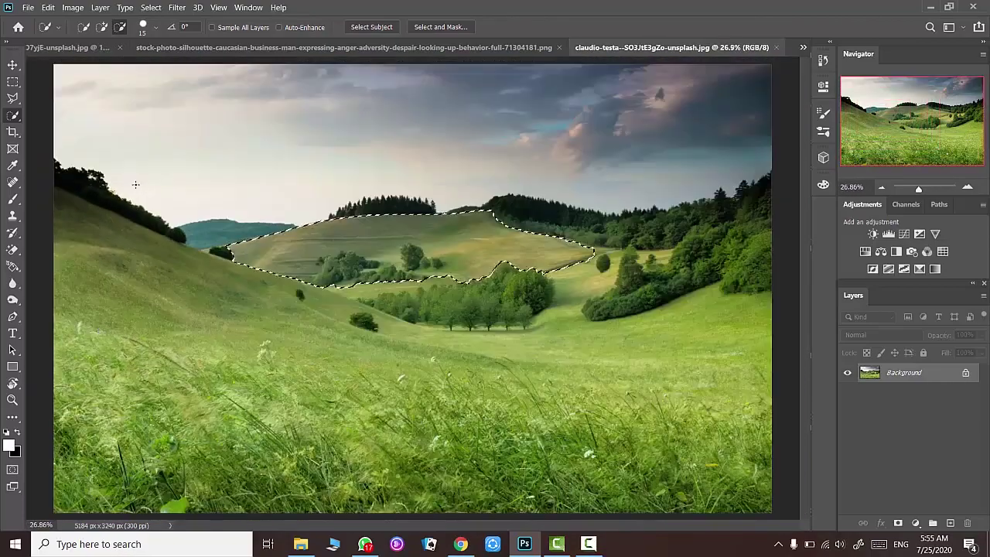
- Smooth the hill selection in Select and Mask and drag it toward another document
key("alt+ctrl+r")
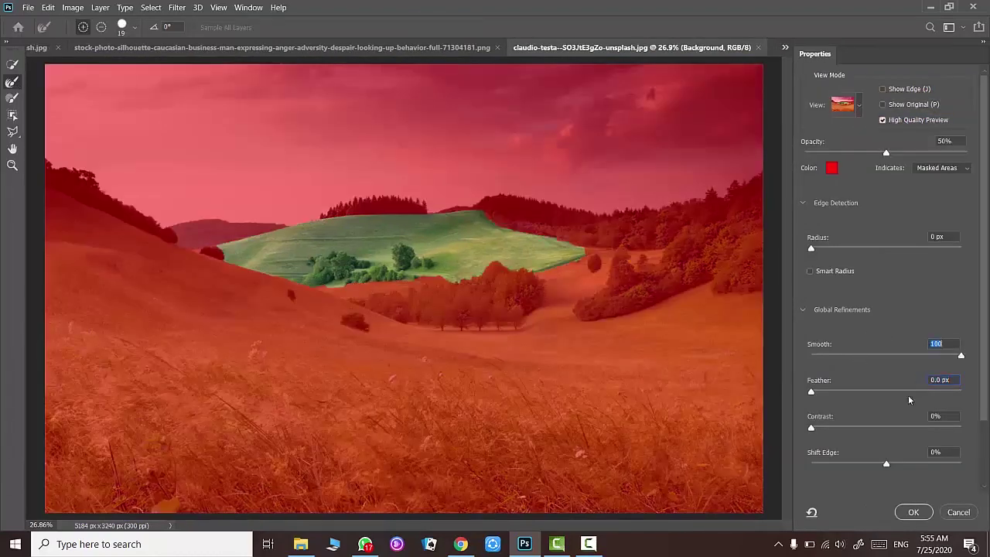
left_click(913, 512)
key("v")
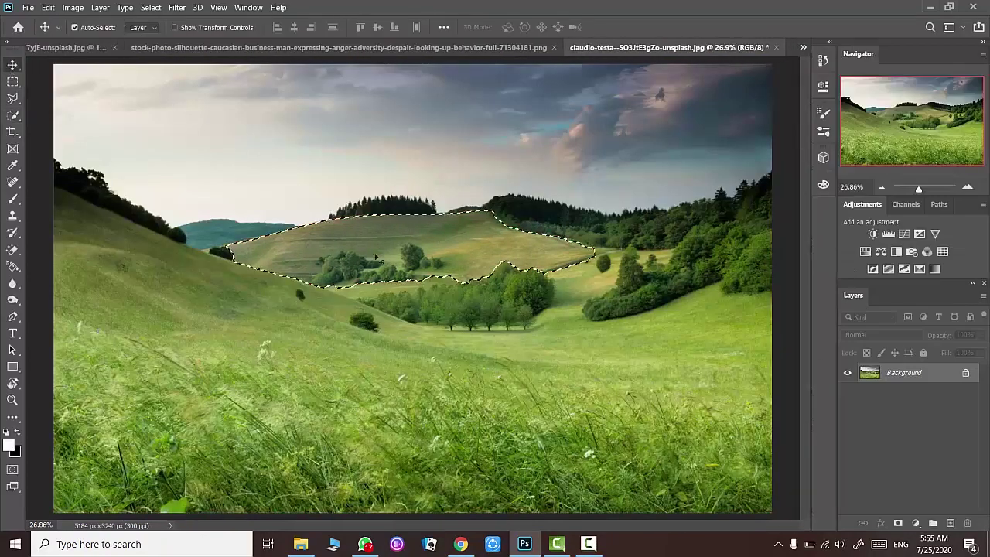
left_click_drag(354, 238, 96, 64)
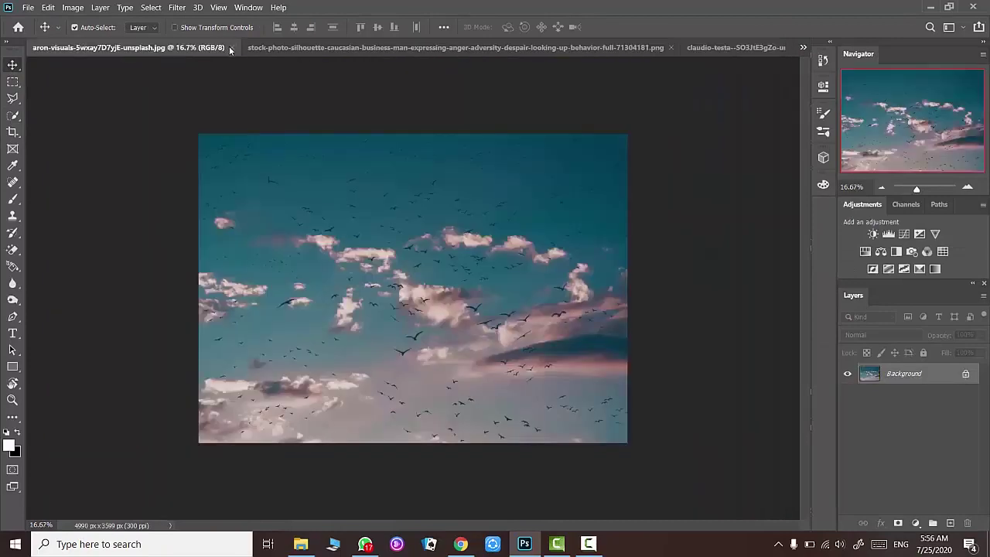
- Drop the meadow hill into the composite, stack it above the sea layer and settle it on the horizon
left_click(222, 47)
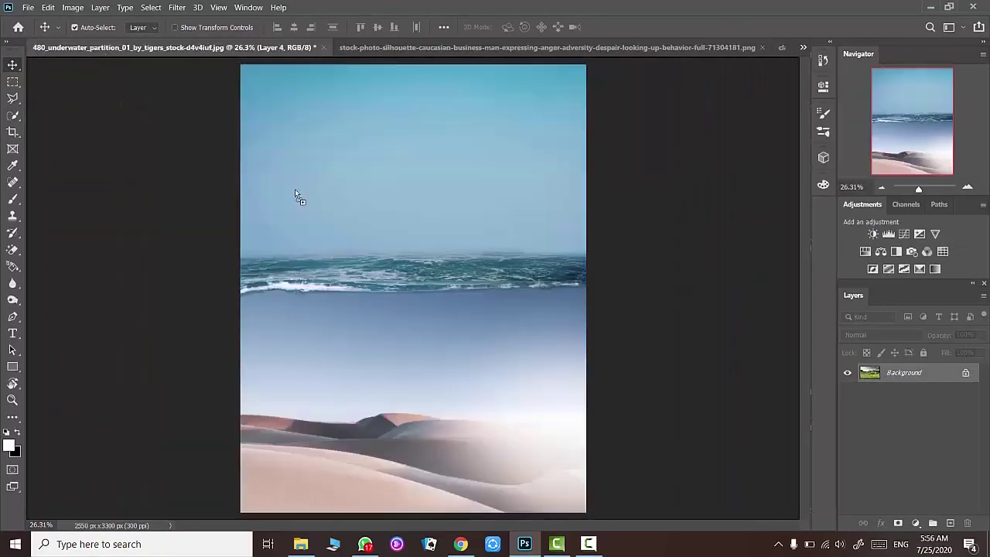
left_click_drag(403, 254, 421, 206)
left_click_drag(892, 402, 893, 372)
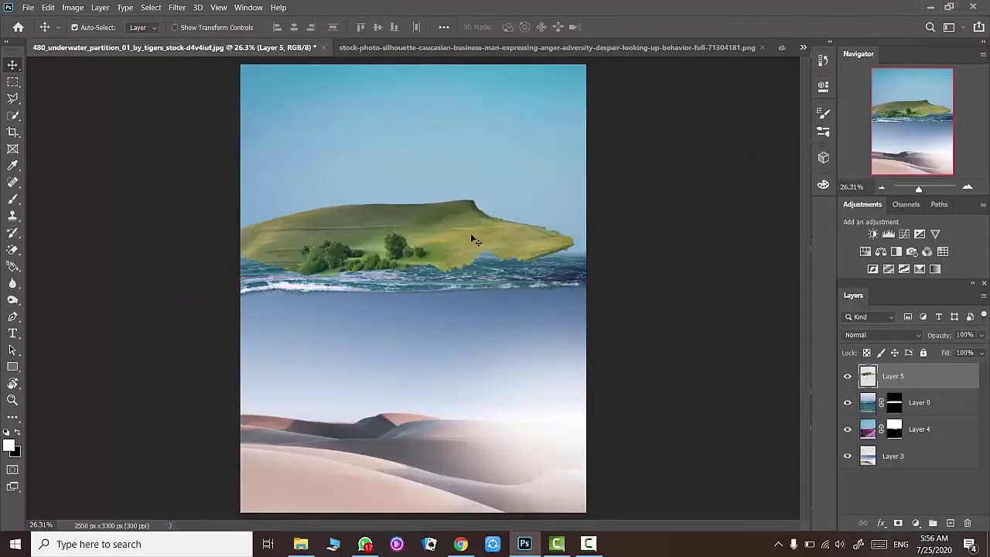
mouse_move(470, 233)
left_mouse_down()
mouse_move(466, 280)
mouse_move(418, 257)
mouse_move(404, 268)
left_mouse_up()
scroll(404, 268, "up", 5)
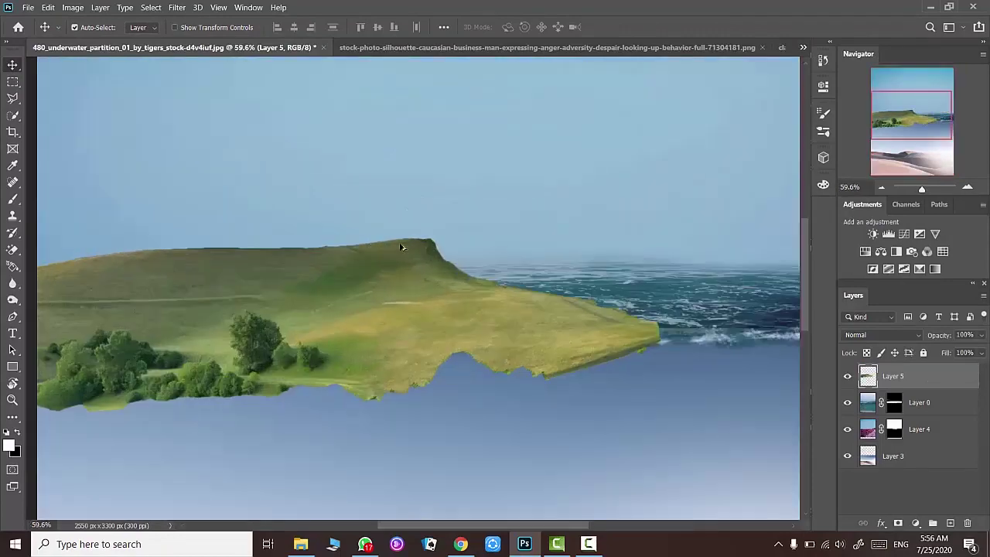
scroll(410, 262, "up", 1)
left_click_drag(533, 526, 434, 526)
left_click_drag(925, 188, 920, 188)
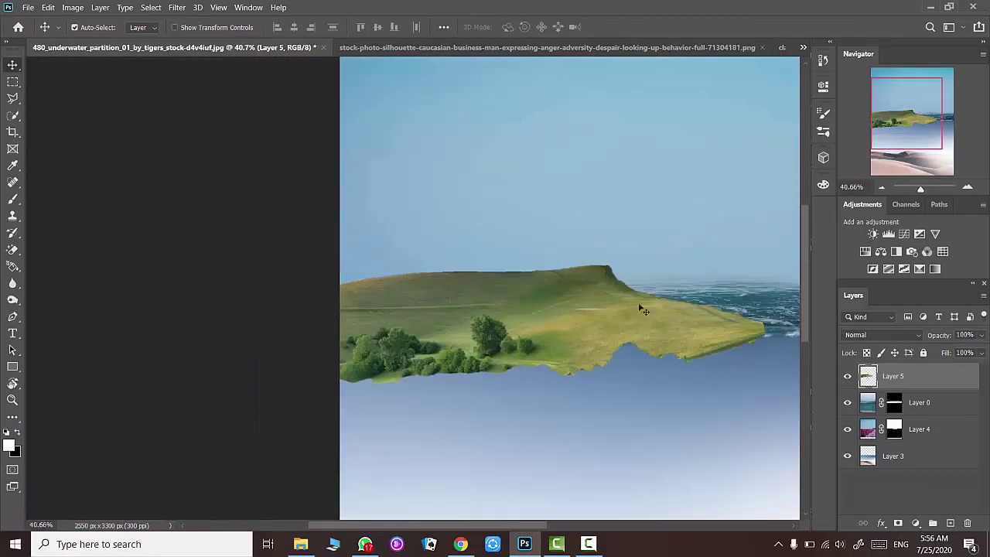
mouse_move(639, 310)
left_mouse_down()
mouse_move(596, 317)
mouse_move(635, 330)
left_mouse_up()
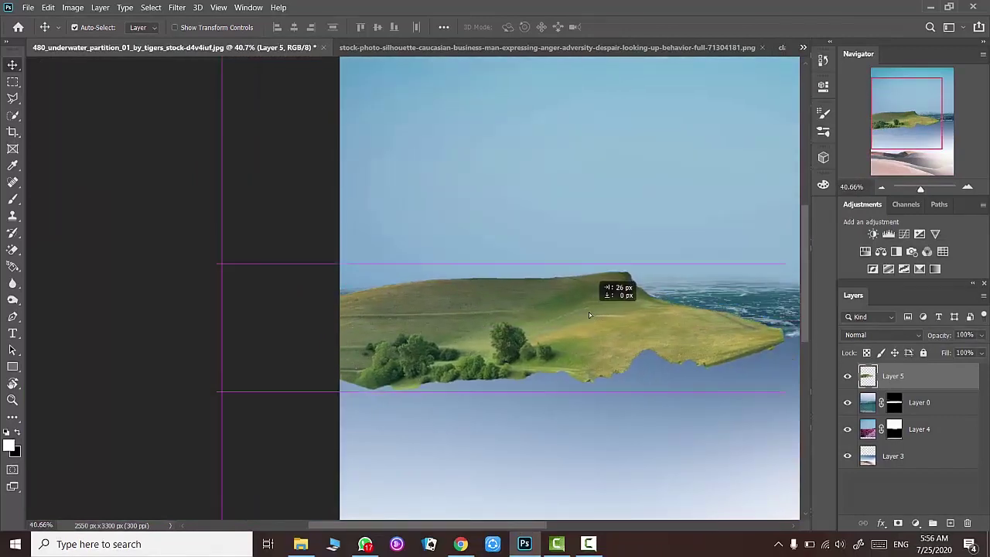
left_click(898, 523)
- Brush the hill's ragged base away on its mask with a soft black brush so surf shows through
key("b")
right_click(492, 315)
key("bracketleft")
key("bracketleft")
key("bracketleft")
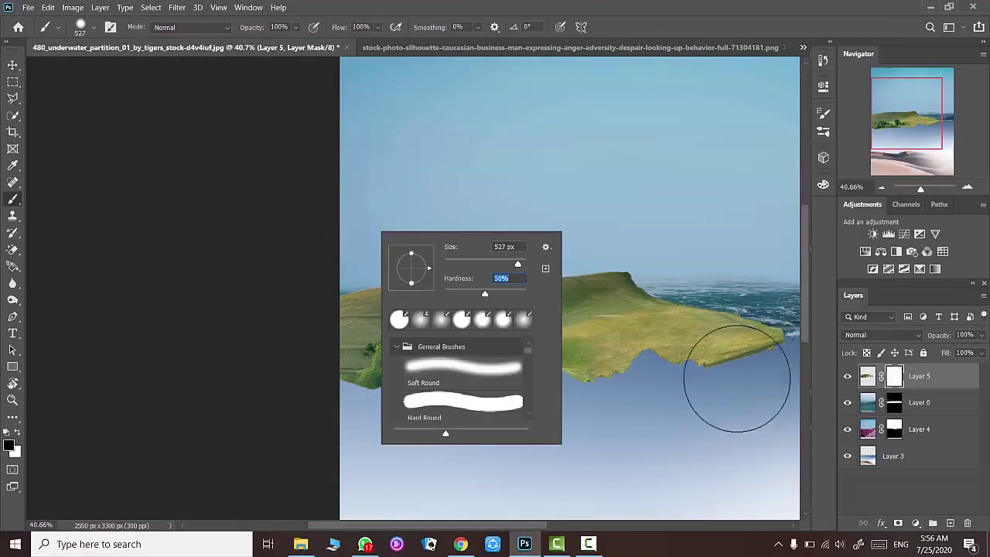
key("bracketleft")
key("bracketleft")
key("bracketleft")
key("Return")
key("bracketright")
key("bracketright")
key("bracketright")
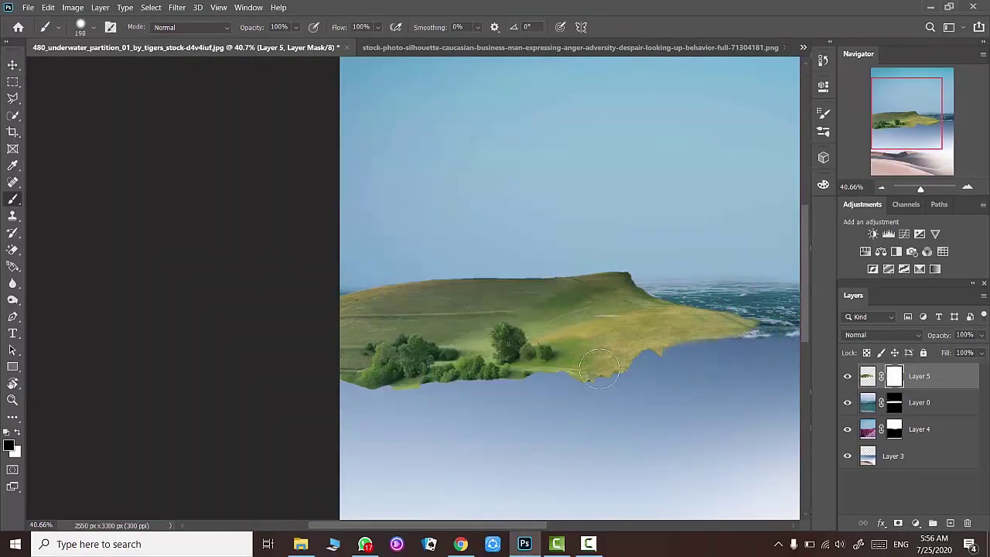
left_click_drag(762, 329, 508, 338)
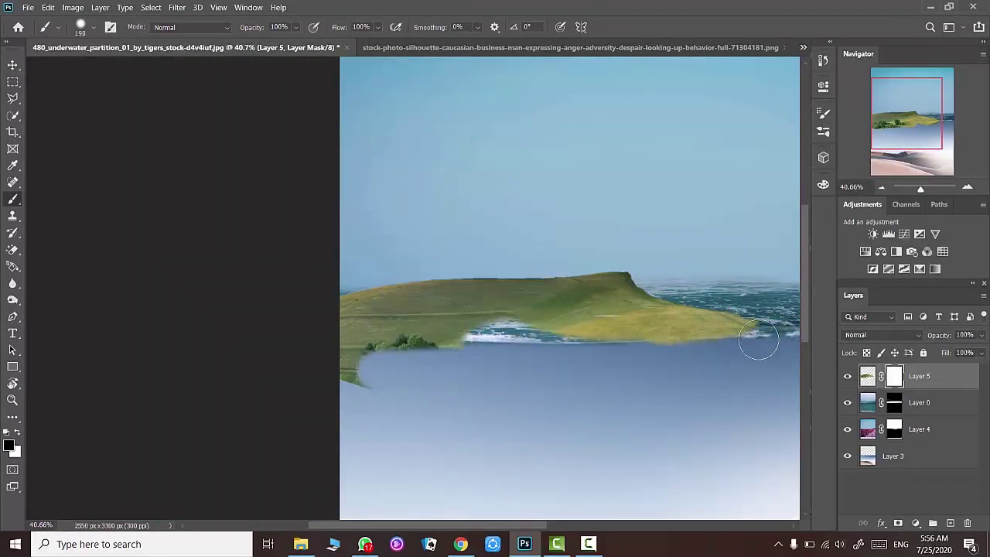
mouse_move(758, 336)
left_mouse_down()
mouse_move(350, 356)
mouse_move(385, 351)
left_mouse_up()
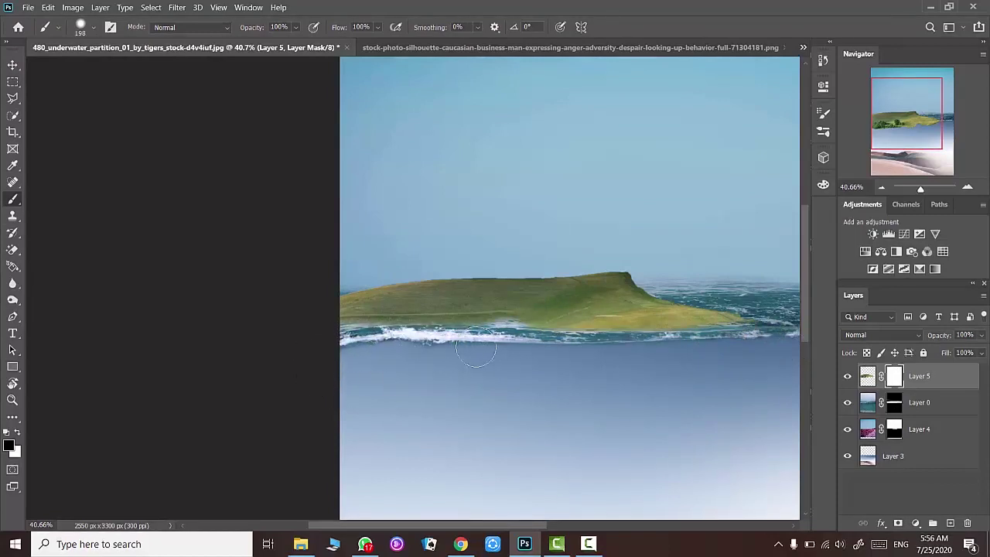
mouse_move(476, 352)
left_mouse_down()
mouse_move(342, 348)
mouse_move(688, 351)
mouse_move(611, 345)
mouse_move(484, 359)
left_mouse_up()
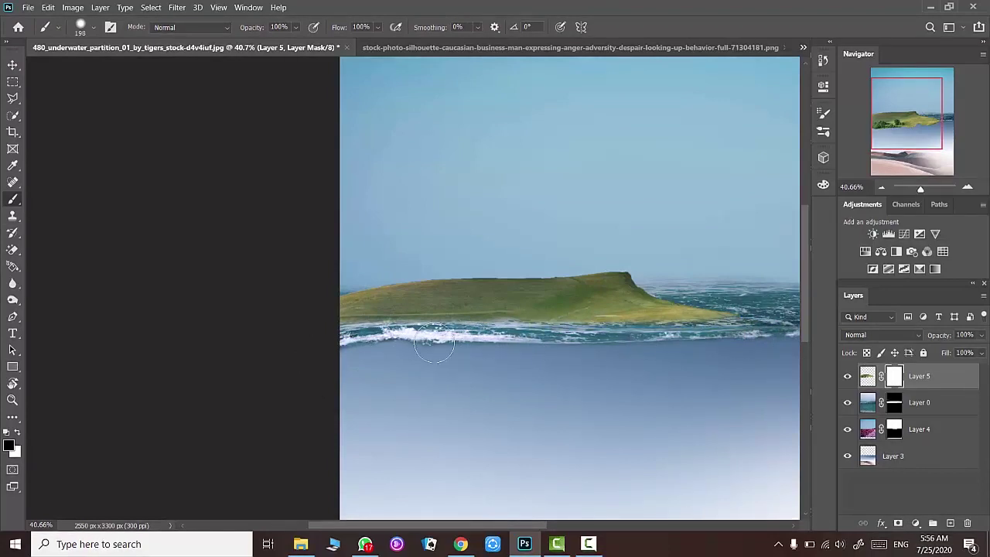
scroll(688, 268, "up", 4, "alt")
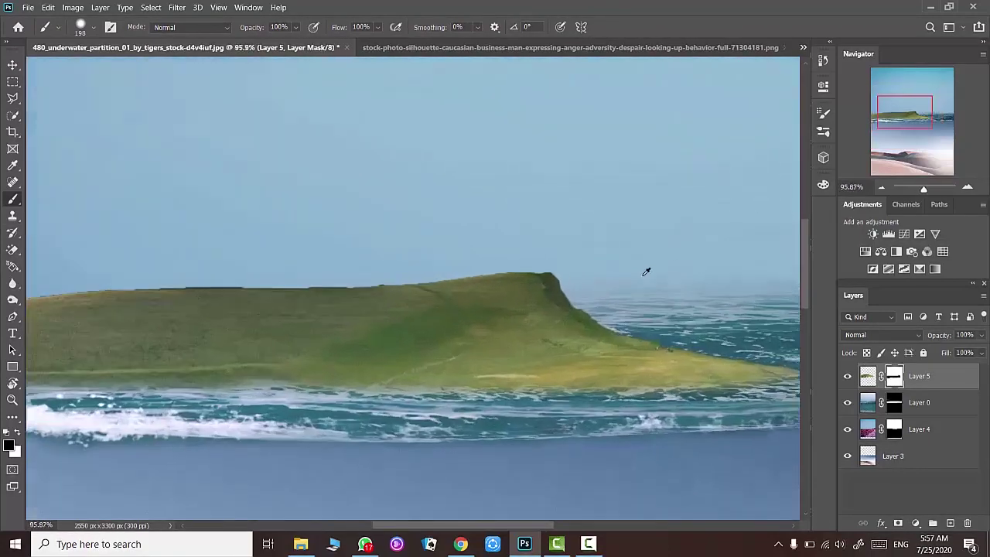
scroll(434, 332, "up", 2, "alt")
key("x")
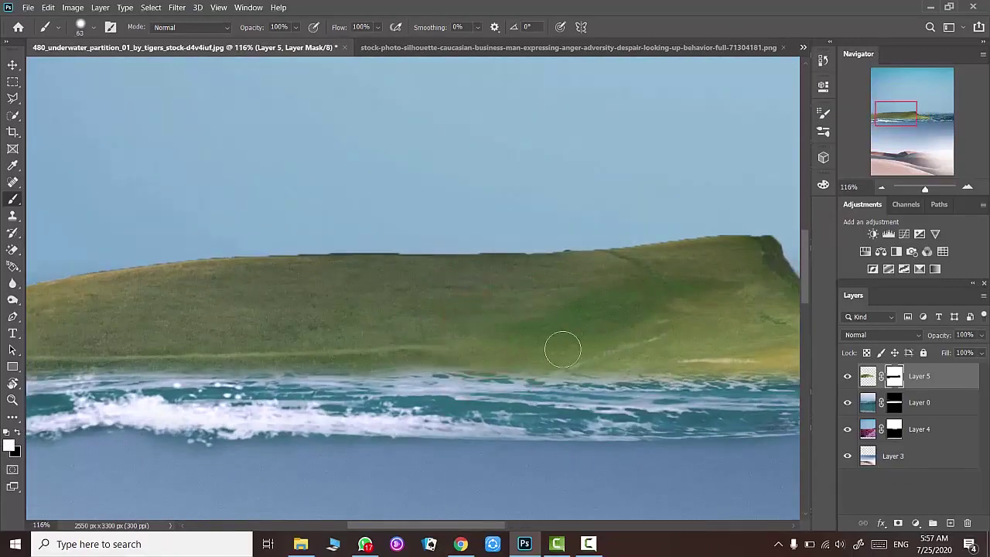
- Bring the hill's left side into view and start a pen path at its left edge
left_click_drag(145, 252, 396, 306)
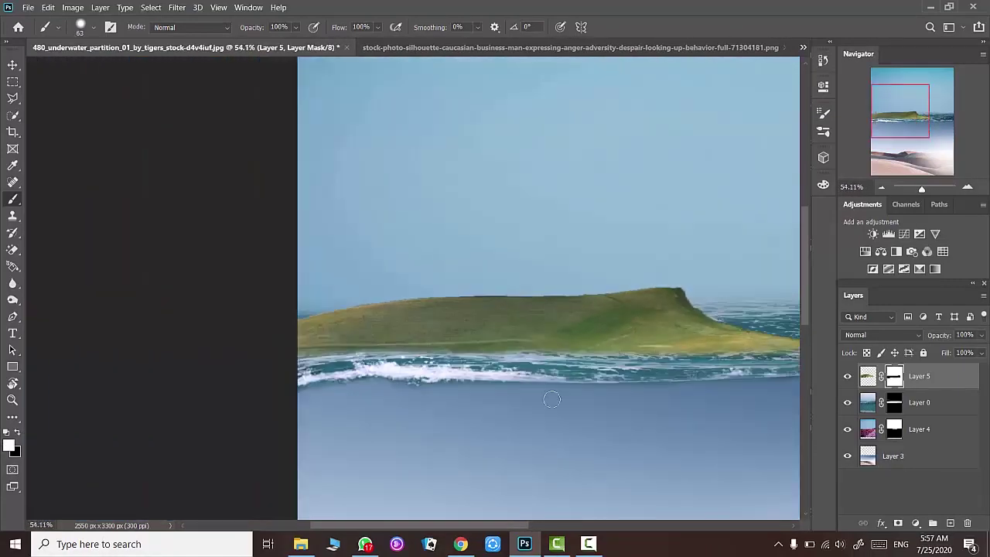
scroll(335, 364, "up", 3, "alt")
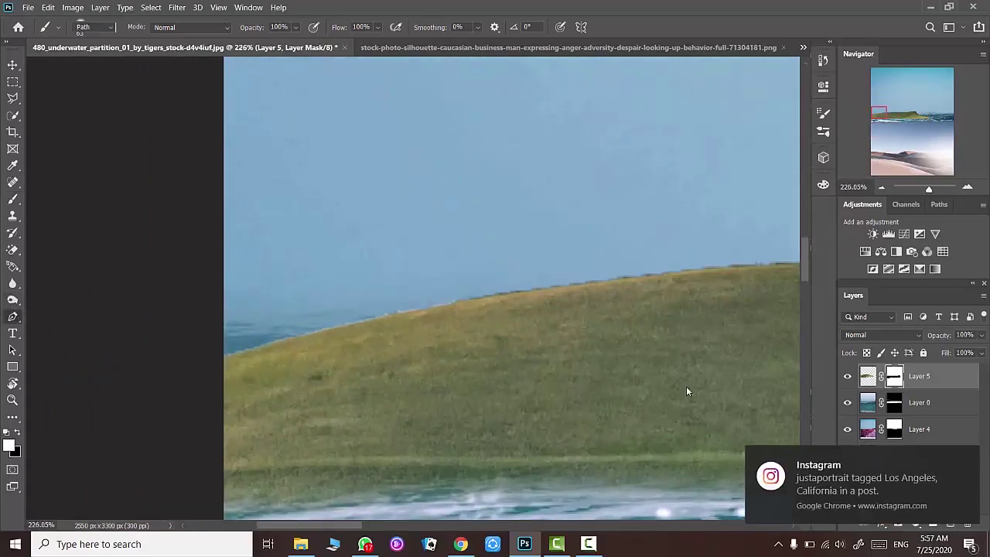
key("p")
left_click(970, 461)
left_click(200, 366)
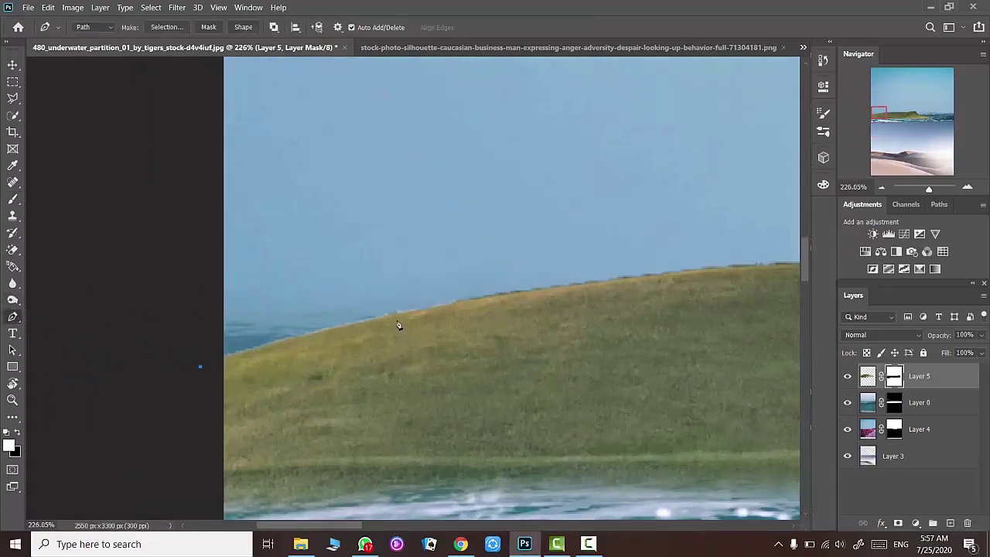
- Place curved pen anchor points along the island's grassy hilltop
left_click(457, 301)
left_click_drag(350, 526, 388, 521)
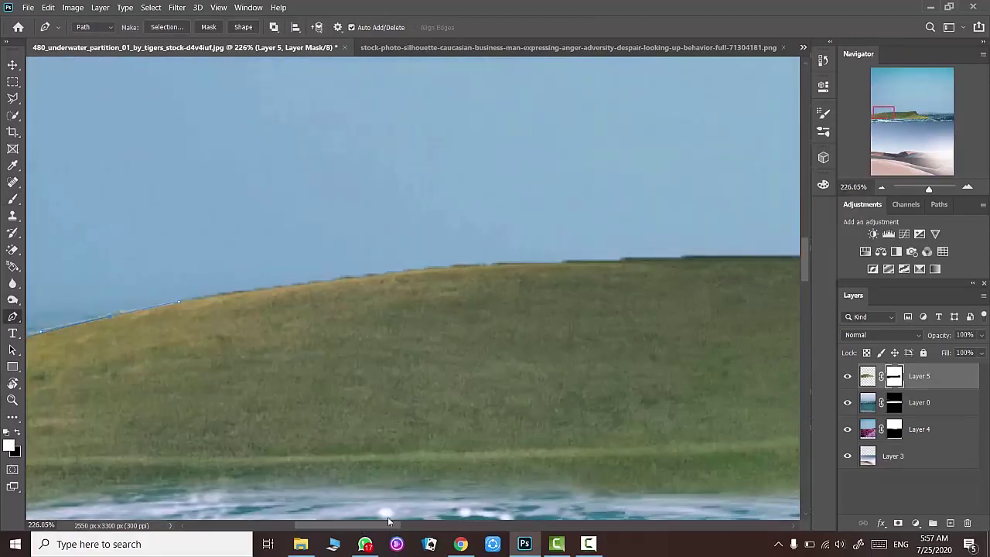
left_click_drag(482, 269, 531, 269)
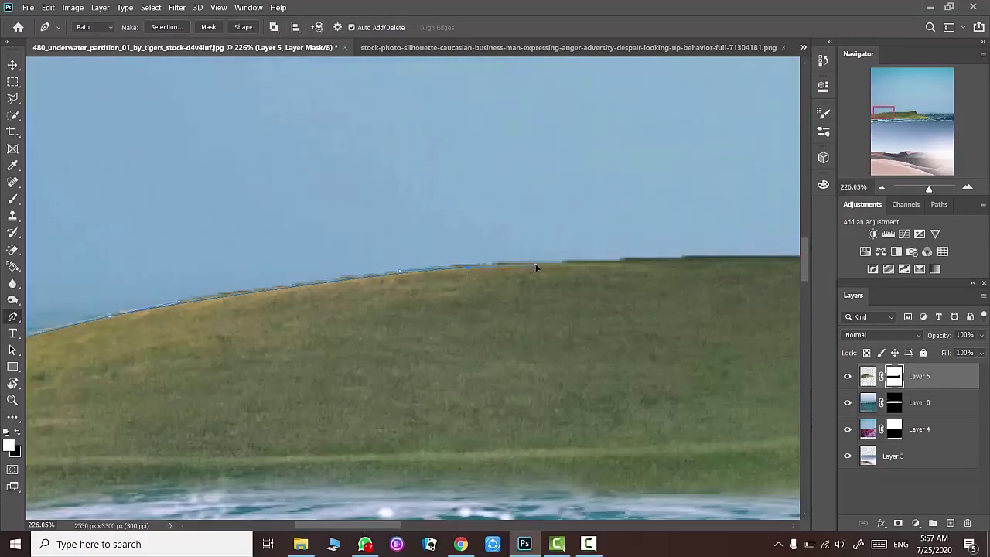
left_click_drag(414, 527, 440, 516)
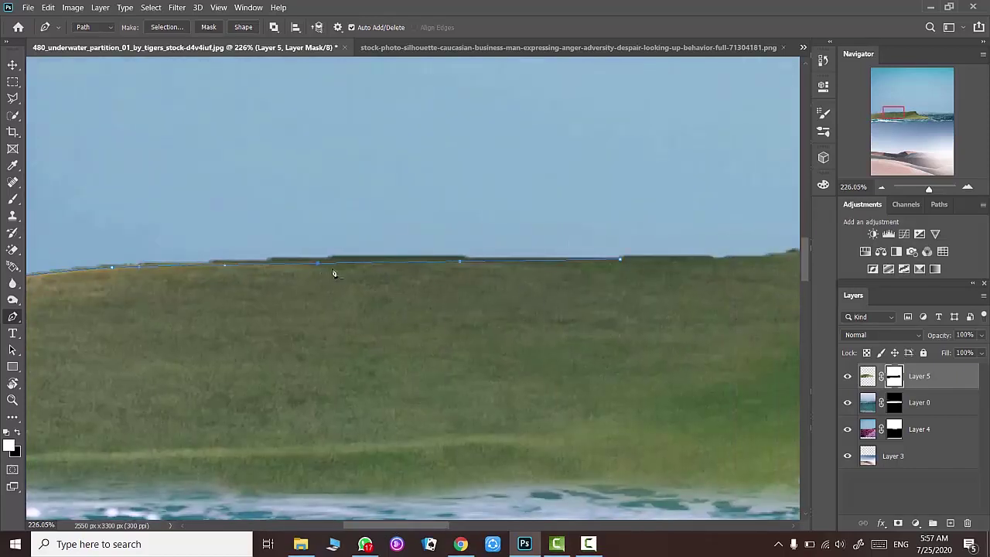
left_click_drag(317, 264, 600, 345)
- Undo the stray anchor point and refine the ridge path by adding and removing points
left_click(823, 60)
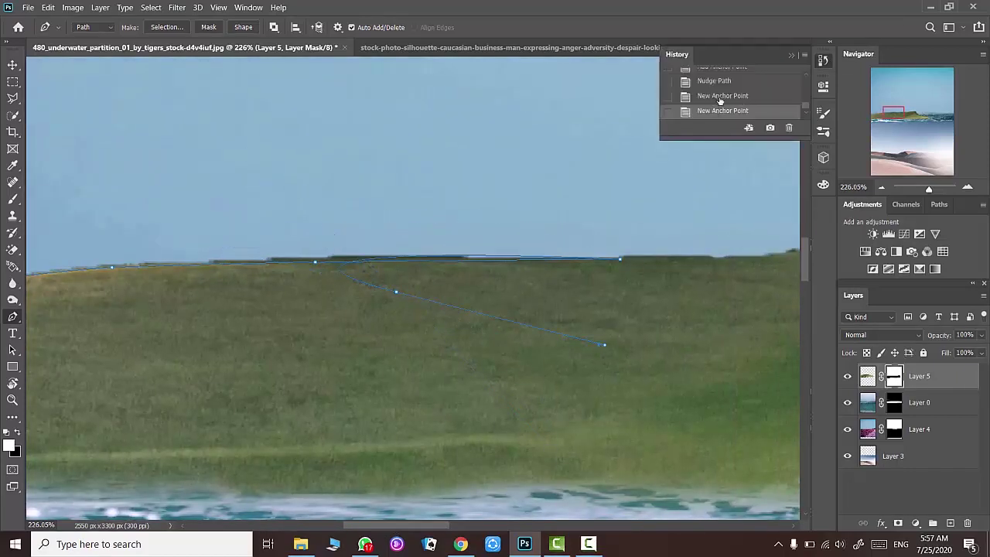
left_click(719, 96)
key("ctrl+z")
left_click_drag(551, 372, 424, 246)
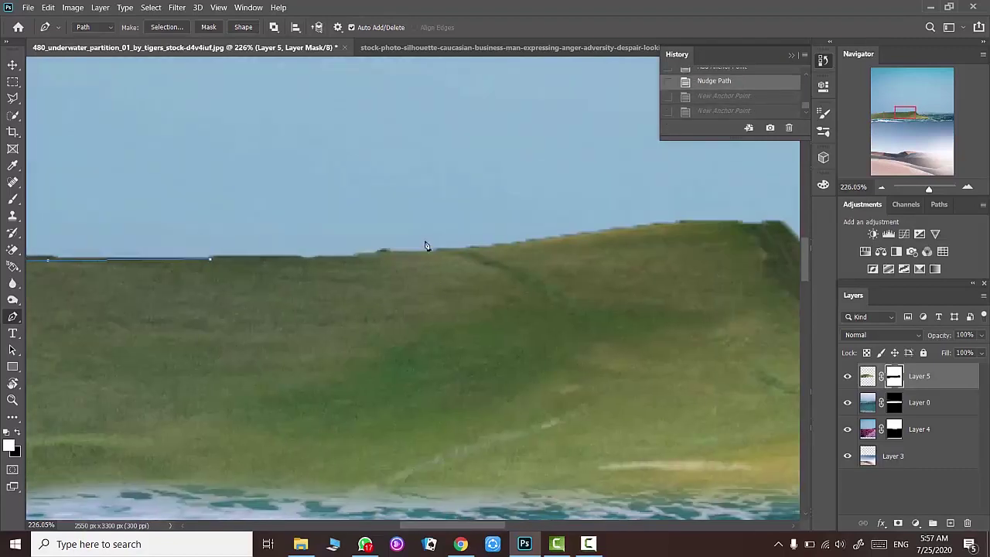
left_click(553, 238)
double_click(493, 249)
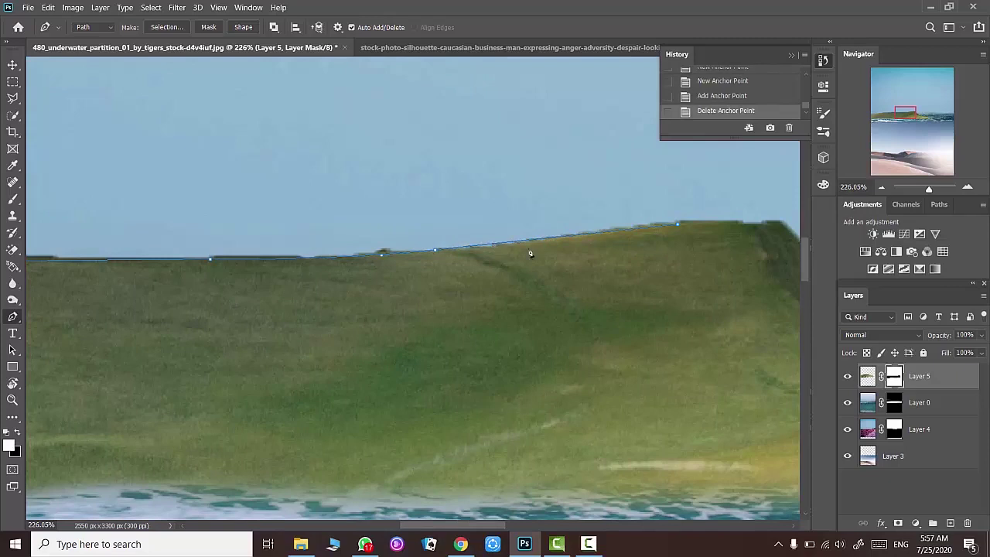
left_click(495, 246)
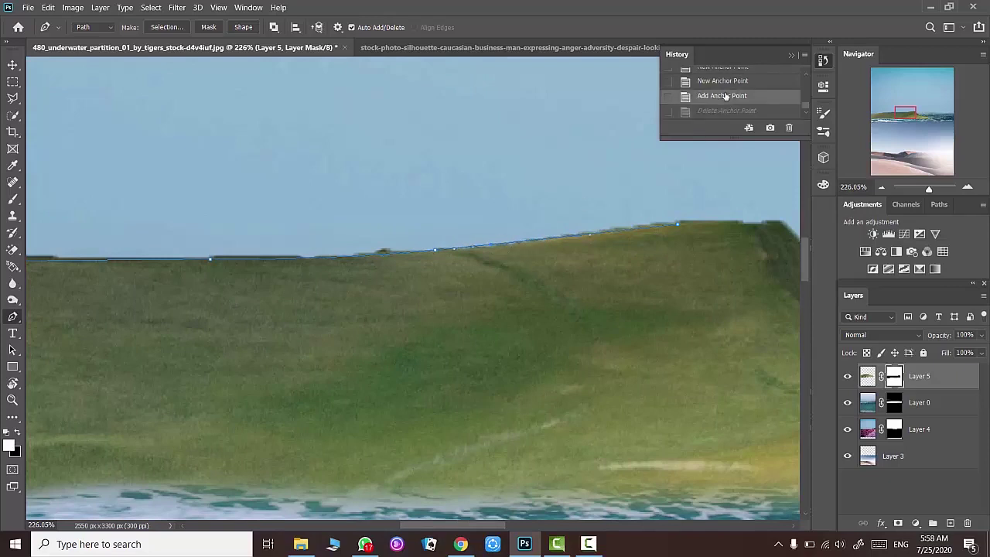
left_click(436, 250)
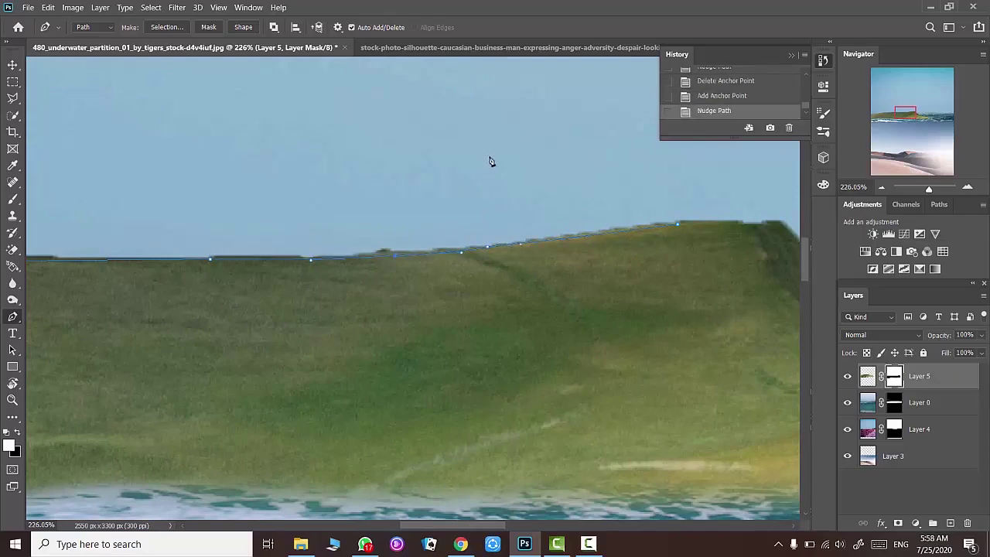
- Extend the path past the hilltop corner, down the right slope and along the shoreline
scroll(716, 234, "right", 3)
left_click(596, 224)
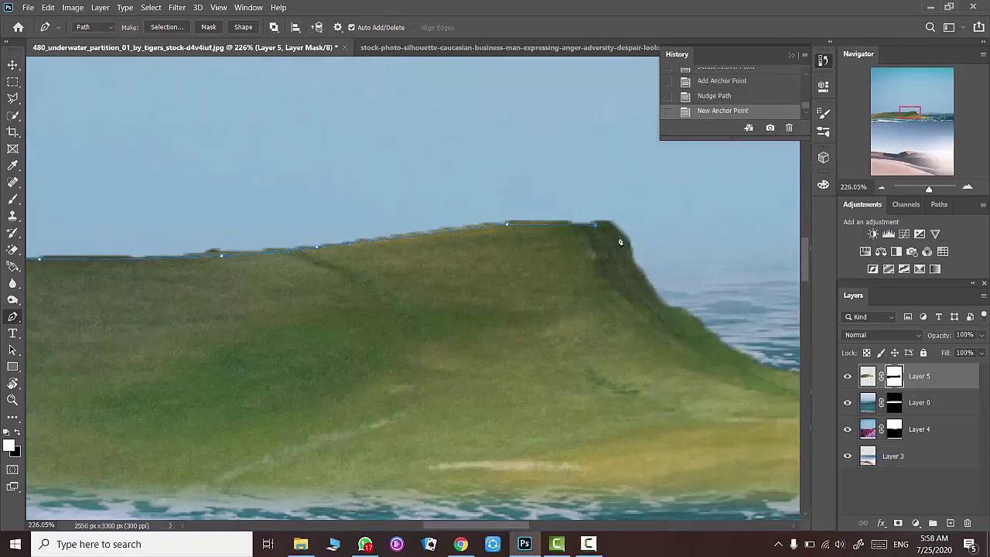
left_click(648, 307)
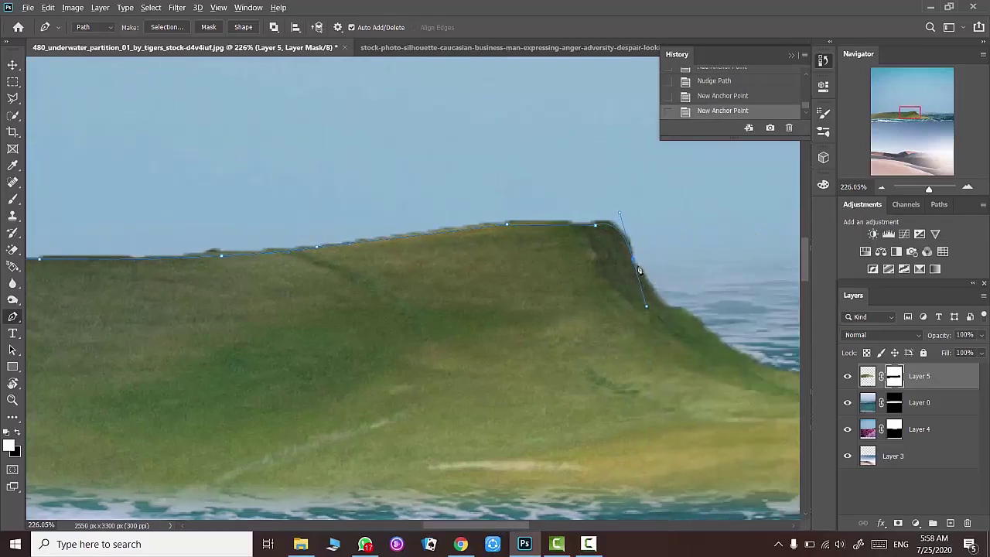
left_click(686, 312)
left_click(702, 331)
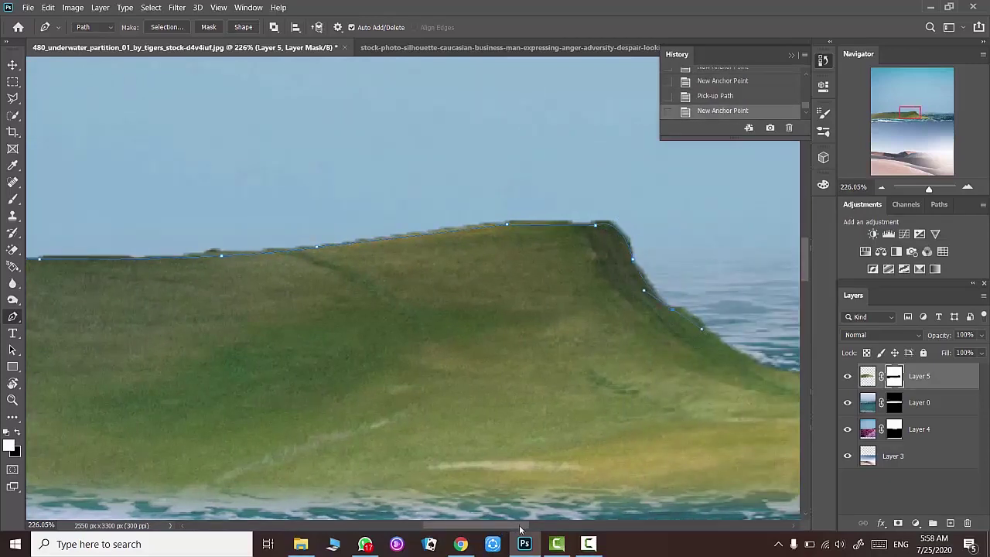
scroll(556, 408, "right", 6)
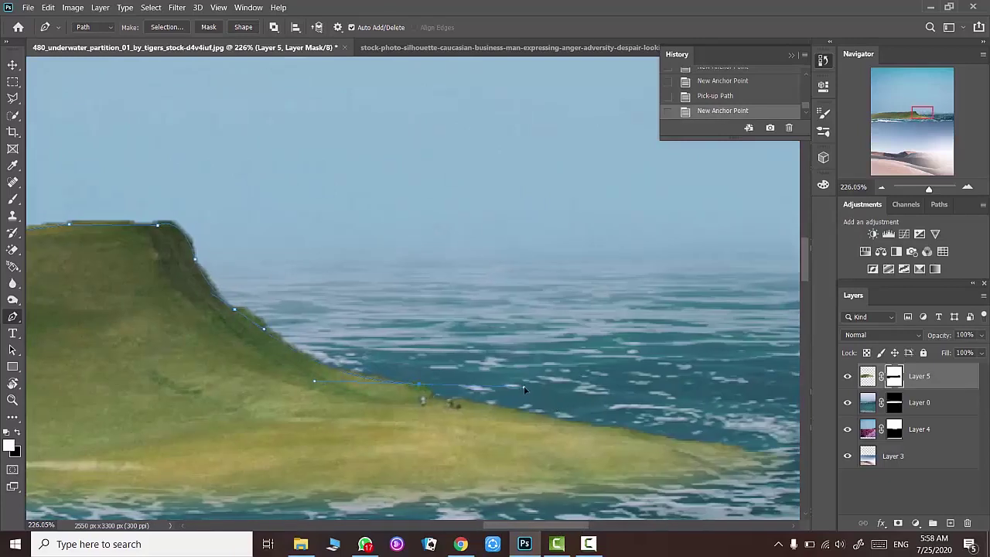
left_click(418, 386)
left_click(431, 395)
left_click(466, 398)
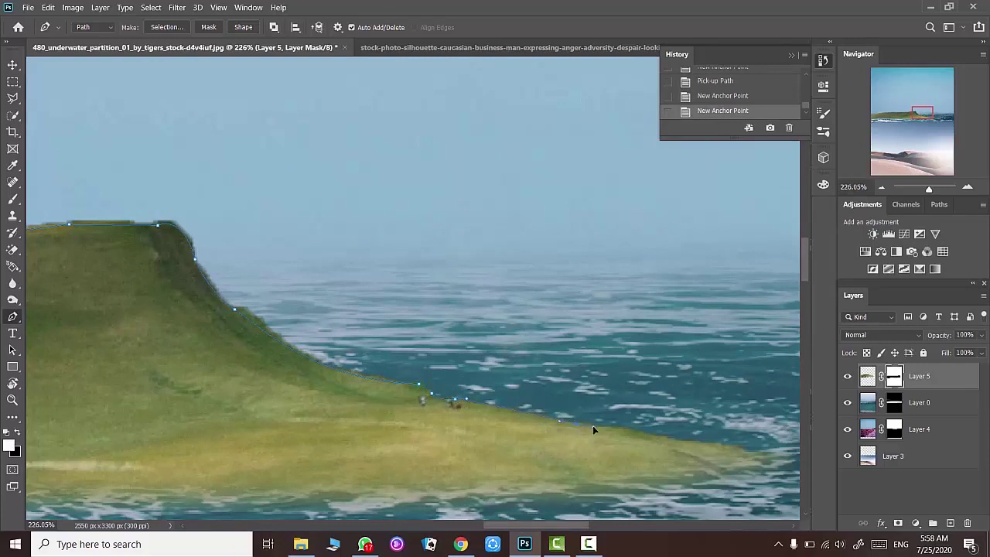
left_click_drag(670, 439, 704, 448)
scroll(459, 295, "left", 10)
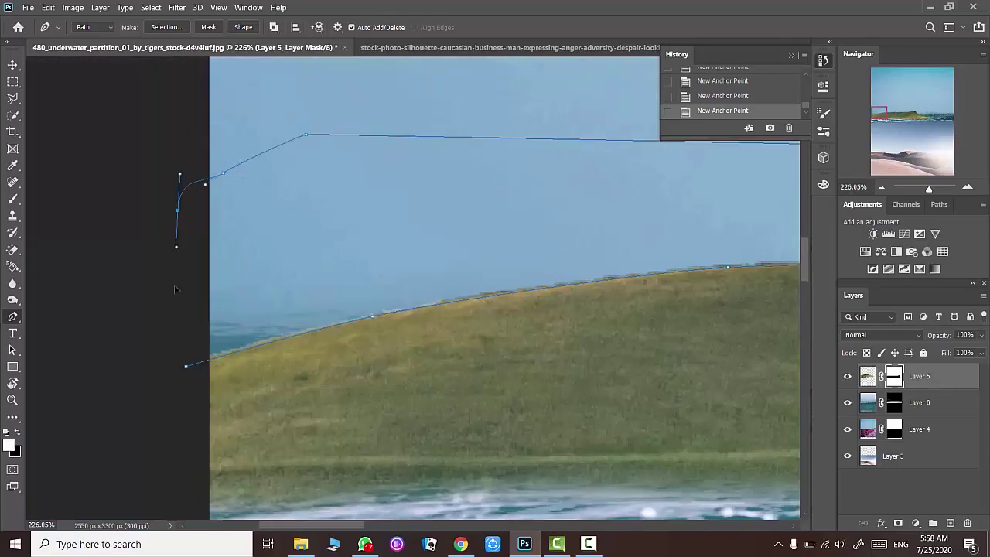
- Close the path, load it as a selection and refine it with a 1px feather
left_click(187, 367)
key("ctrl+Return")
key("ctrl+alt+r")
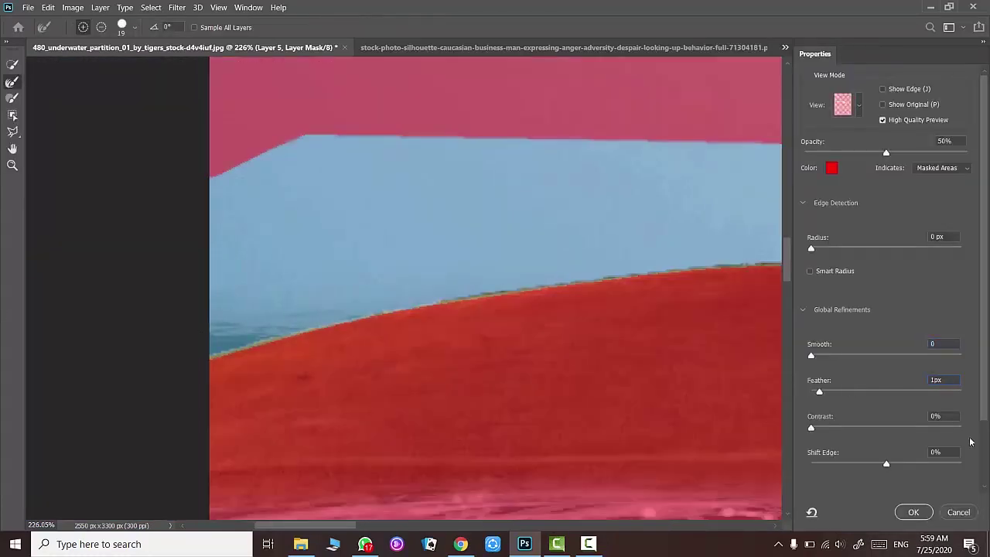
left_click(921, 514)
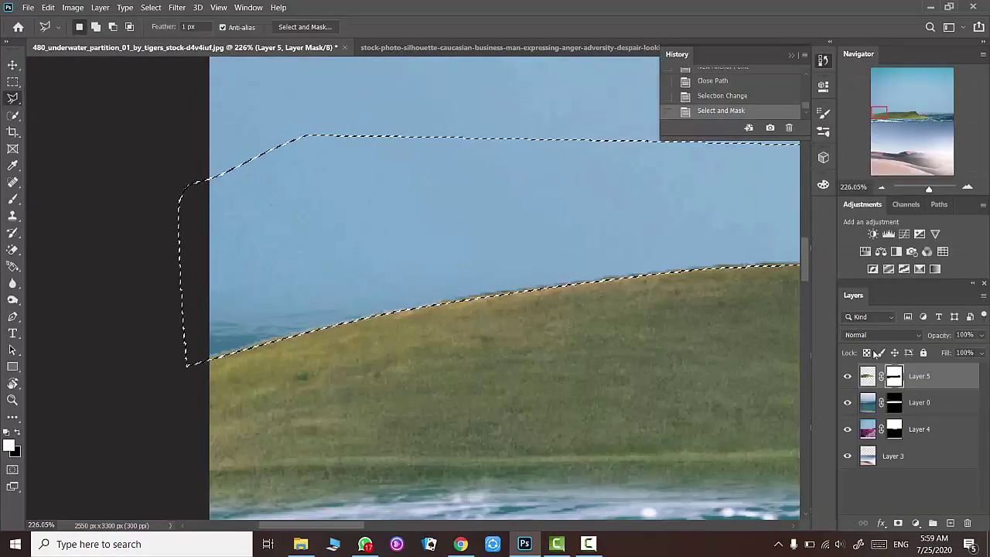
- Delete the selected sky from the island layer's pixels and deselect
left_click(868, 376)
key("Delete")
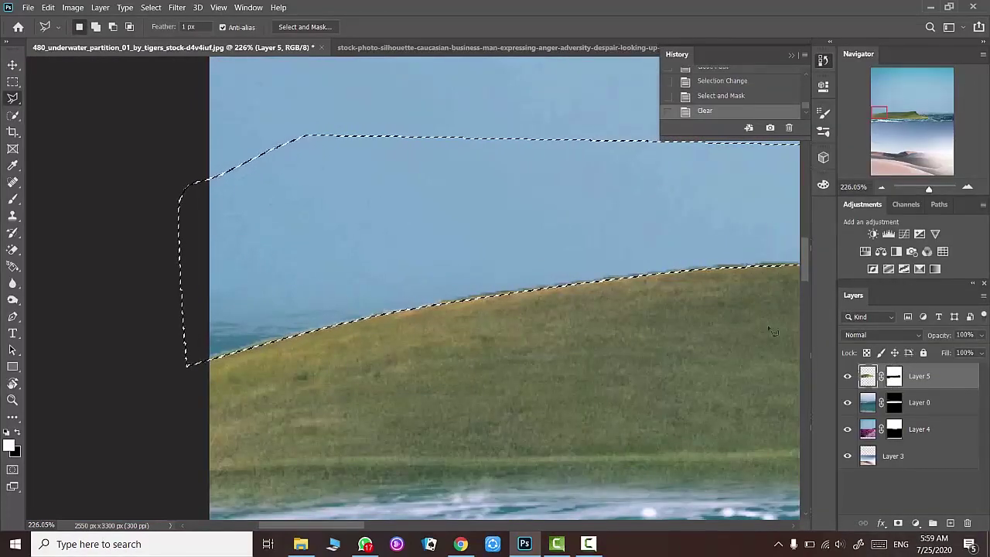
right_click(660, 237)
left_click(663, 249)
left_click_drag(928, 190, 924, 188)
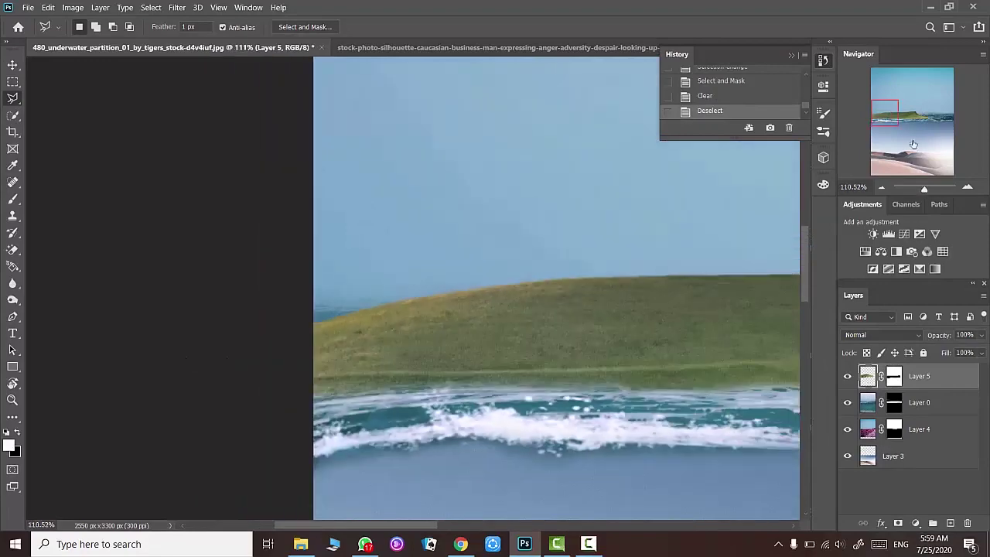
left_click_drag(913, 144, 916, 114)
left_click(12, 400)
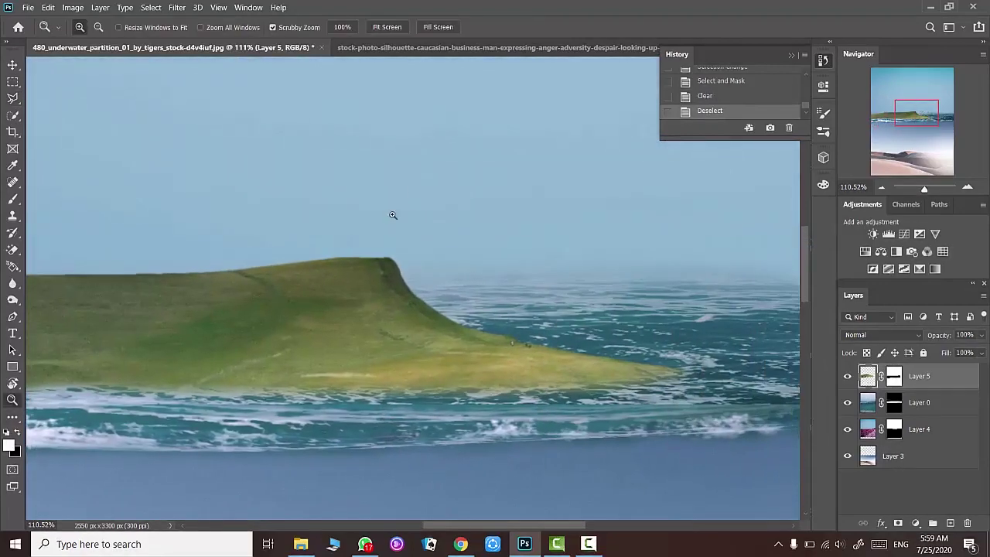
scroll(387, 181, "down", 5)
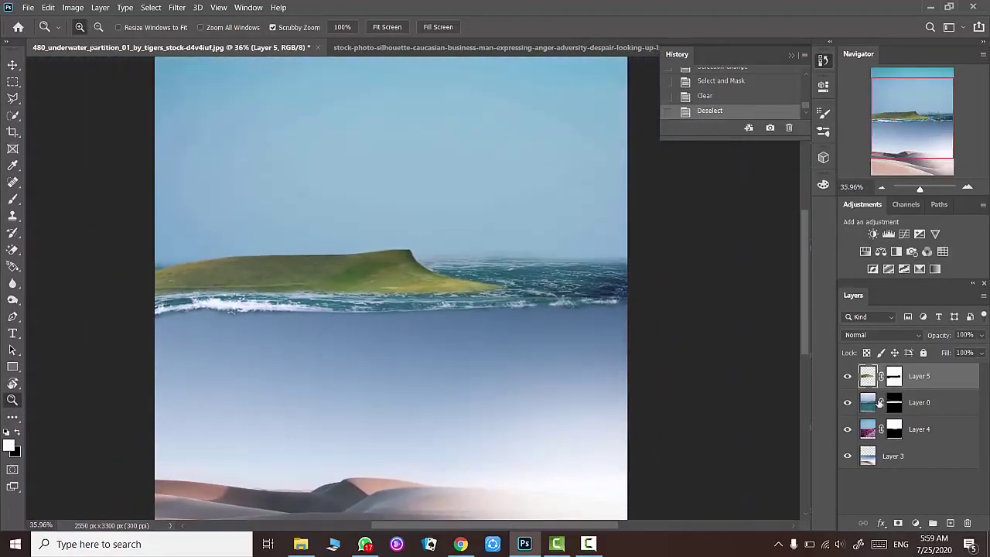
- Scale the island layer to 72% and nudge it slightly down
key("ctrl+t")
left_click_drag(521, 349, 414, 325)
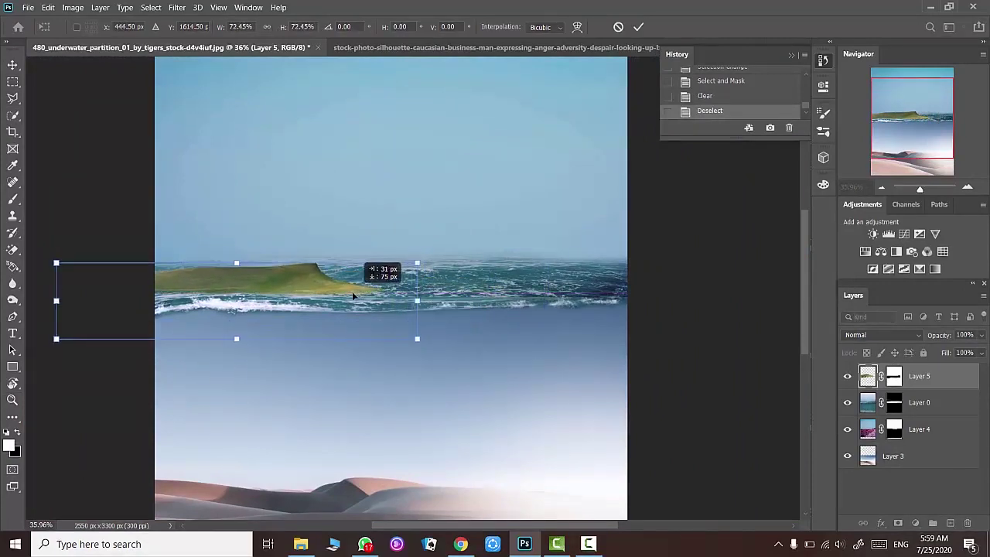
left_click_drag(355, 288, 357, 292)
left_click(638, 27)
- Zoom in and paint along the island's lower edge on its layer mask, redoing one stroke
key("z")
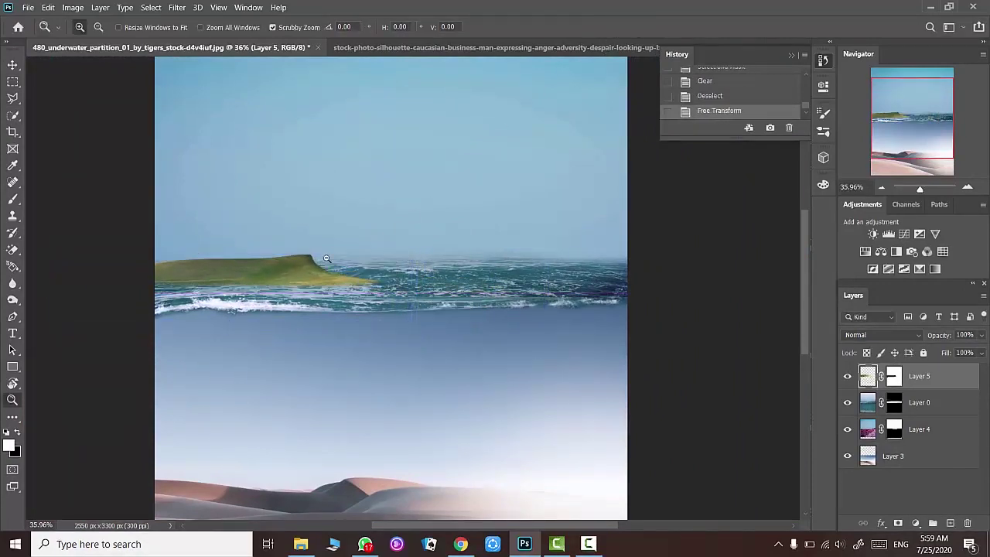
left_click_drag(322, 265, 363, 265)
left_click(13, 202)
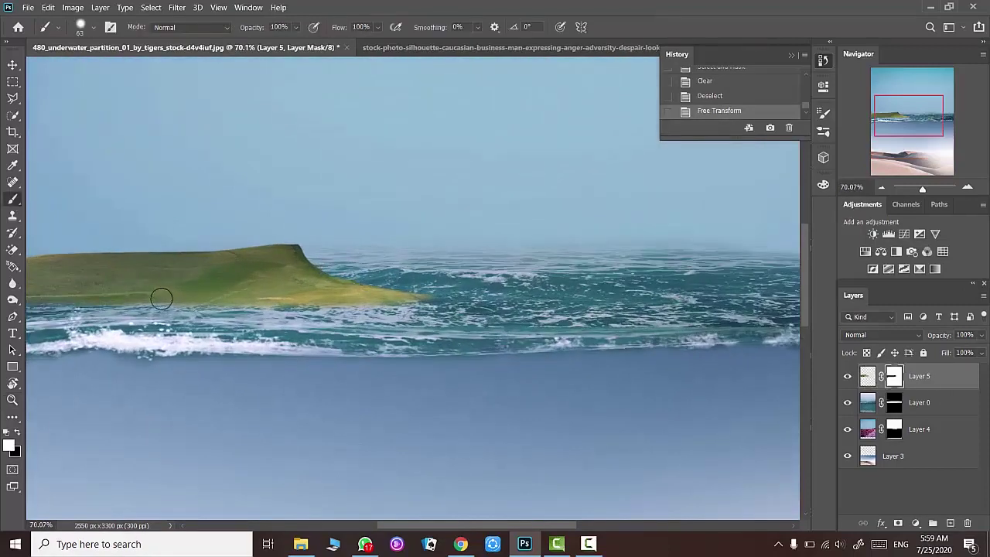
left_click_drag(168, 298, 418, 307)
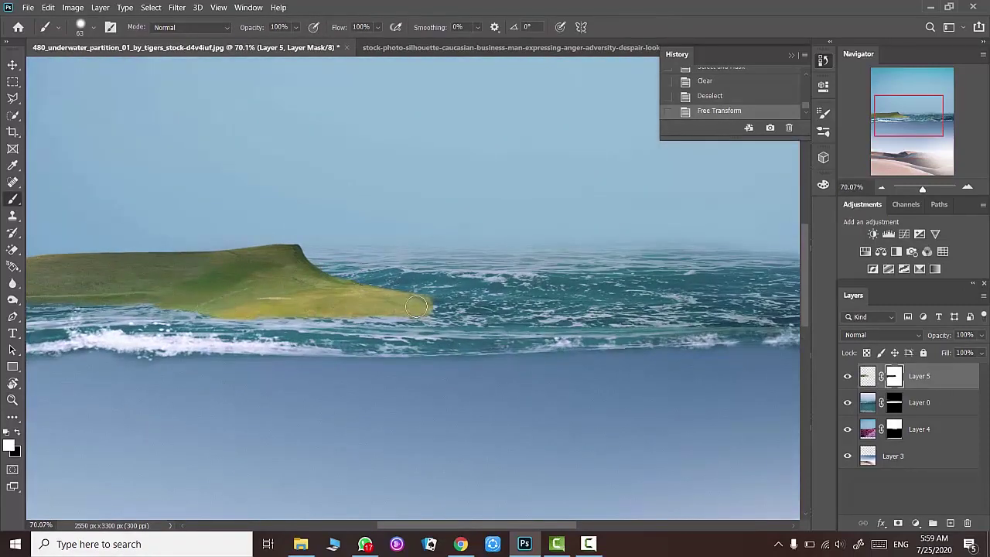
key("ctrl+z")
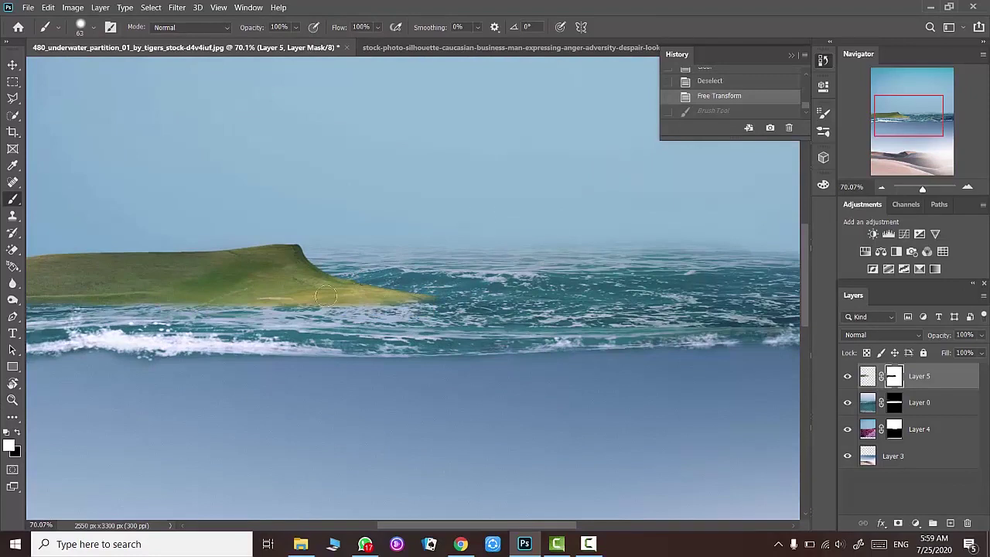
mouse_move(294, 304)
left_mouse_down()
mouse_move(400, 304)
mouse_move(108, 309)
left_mouse_up()
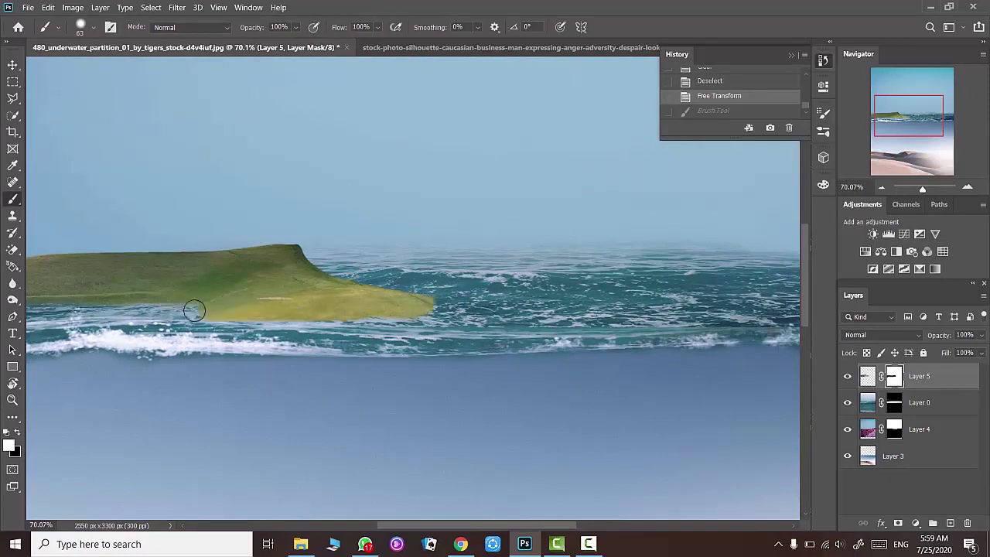
left_click_drag(524, 528, 474, 527)
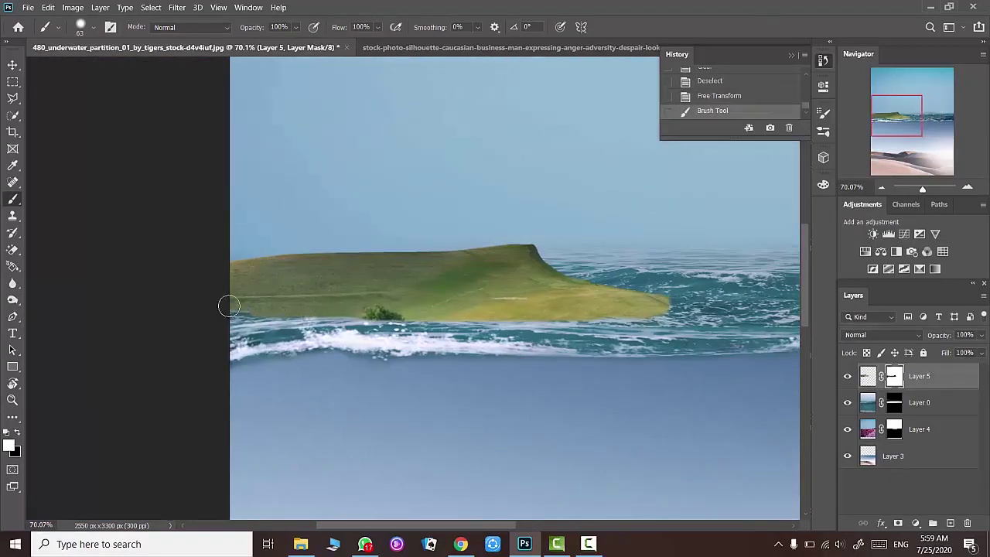
- Paint black on the mask to blend the island's base and right tip into the sea
left_click(298, 296)
left_click(18, 433)
left_click_drag(371, 317, 241, 328)
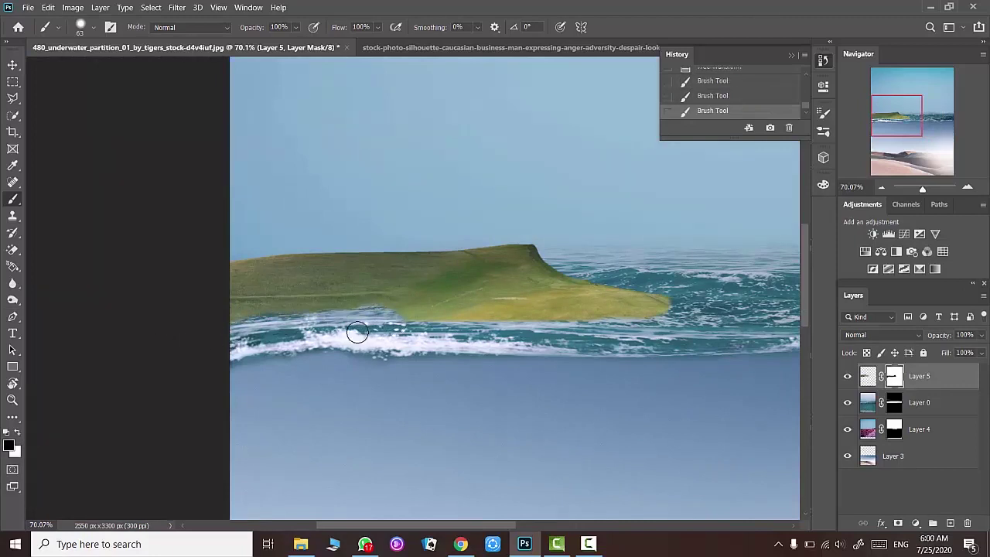
left_click_drag(410, 316, 621, 340)
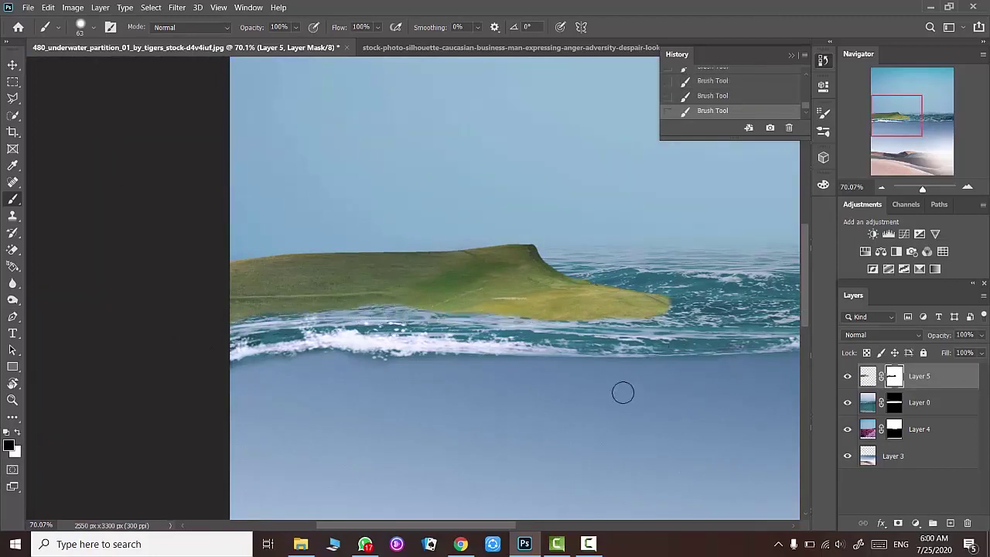
left_click_drag(419, 317, 585, 326)
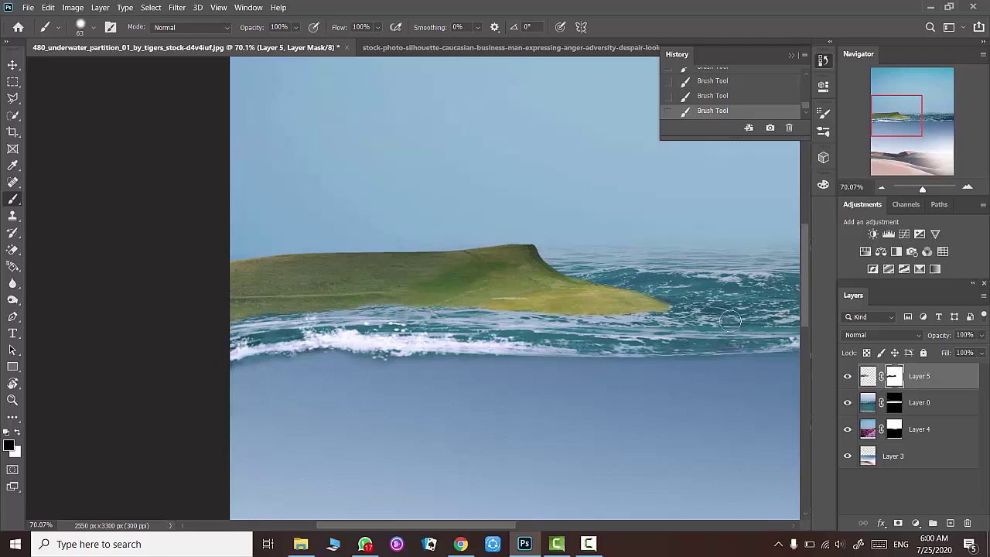
scroll(430, 253, "down", 3)
scroll(402, 232, "down", 3)
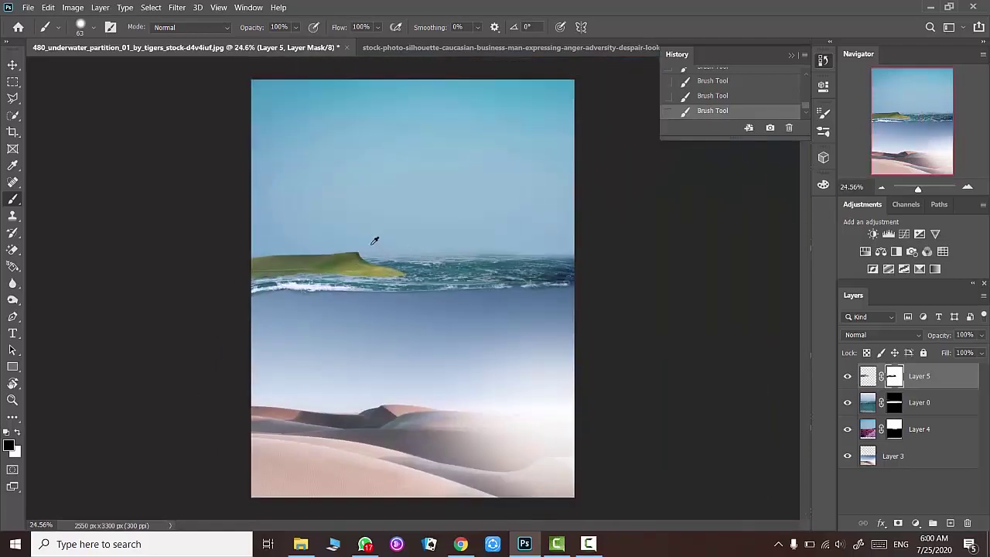
scroll(340, 231, "up", 1)
scroll(333, 221, "up", 2)
scroll(346, 215, "up", 3)
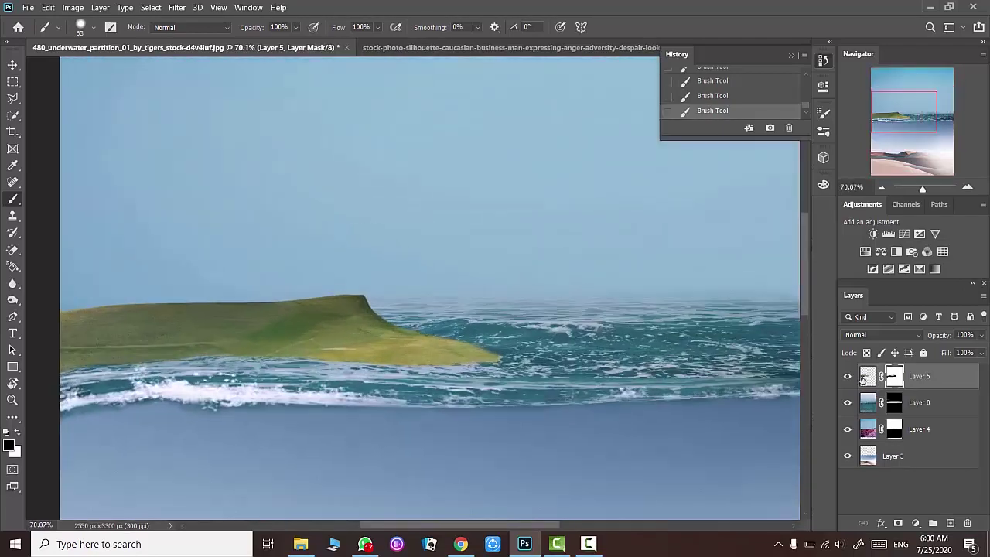
key("ctrl+2")
left_click(12, 65)
left_click_drag(335, 333, 332, 332)
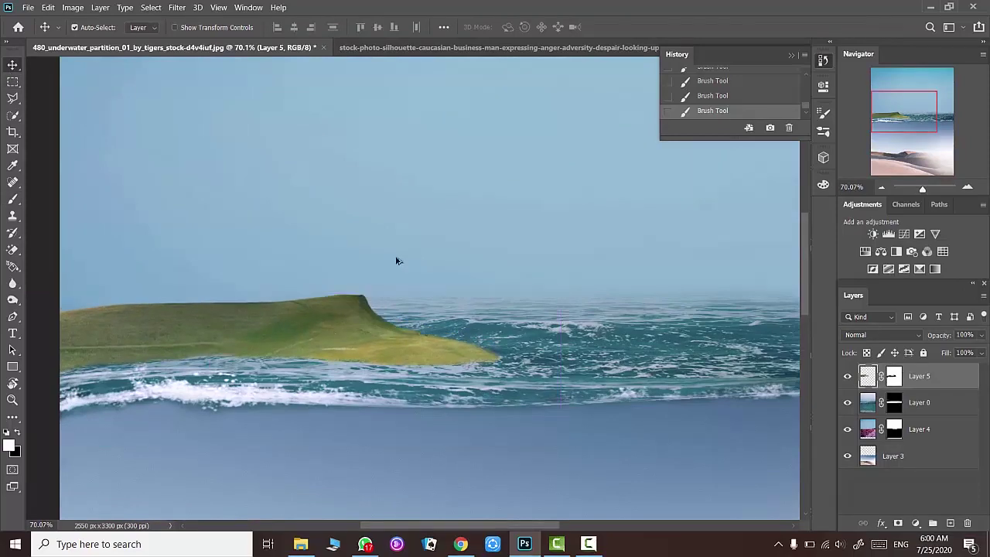
- Drag the silhouette man from his document into the composite
scroll(384, 275, "down", 2)
scroll(384, 275, "down", 2)
scroll(384, 274, "down", 1)
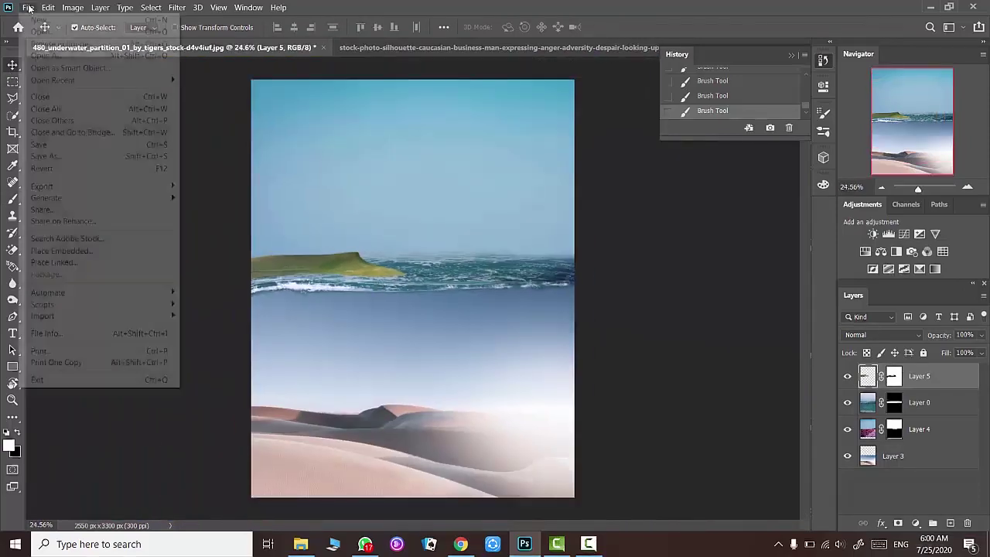
left_click(624, 51)
mouse_move(418, 309)
left_mouse_down()
mouse_move(361, 246)
mouse_move(395, 225)
left_mouse_up()
- Flip the silhouette horizontally and shrink it to a small figure
key("ctrl+t")
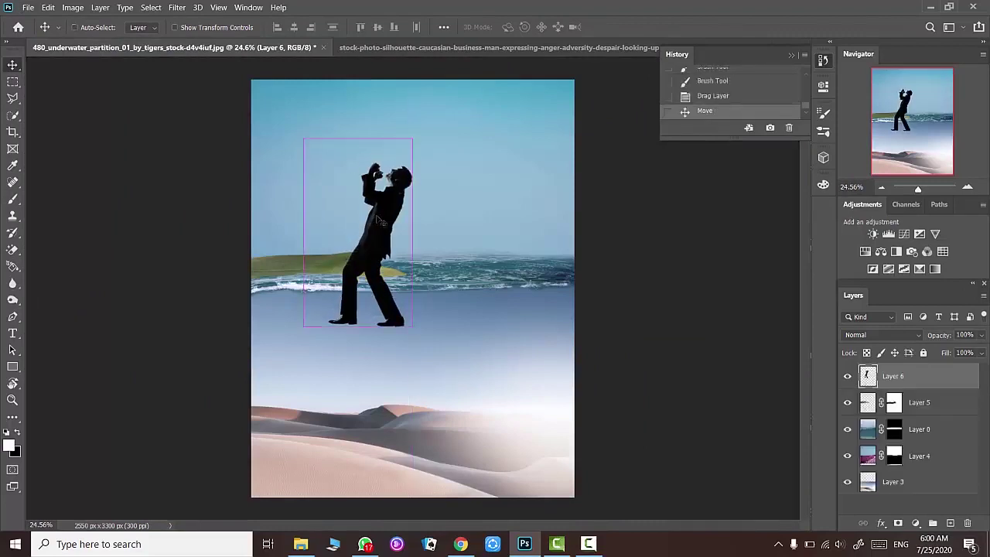
right_click(395, 226)
left_click(420, 442)
mouse_move(412, 138)
left_mouse_down()
mouse_move(332, 276)
mouse_move(356, 248)
left_mouse_up()
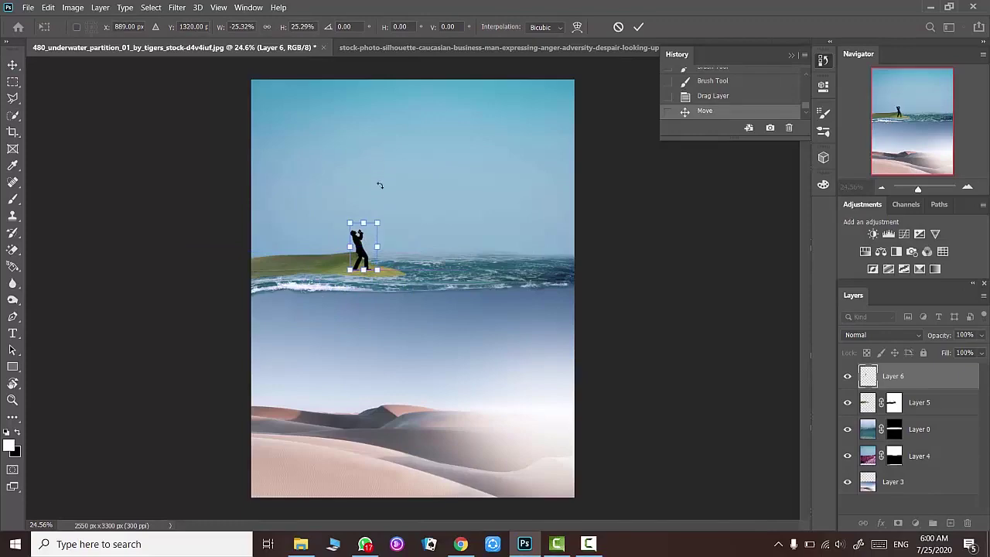
key("Return")
scroll(336, 243, "up", 5)
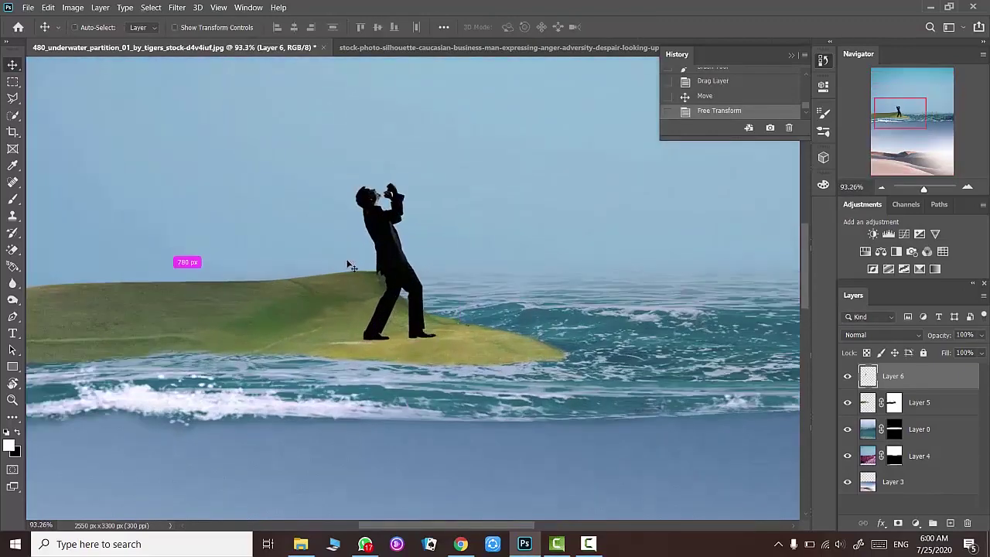
key("ctrl+t")
mouse_move(459, 184)
left_mouse_down()
mouse_move(426, 232)
mouse_move(371, 212)
left_mouse_up()
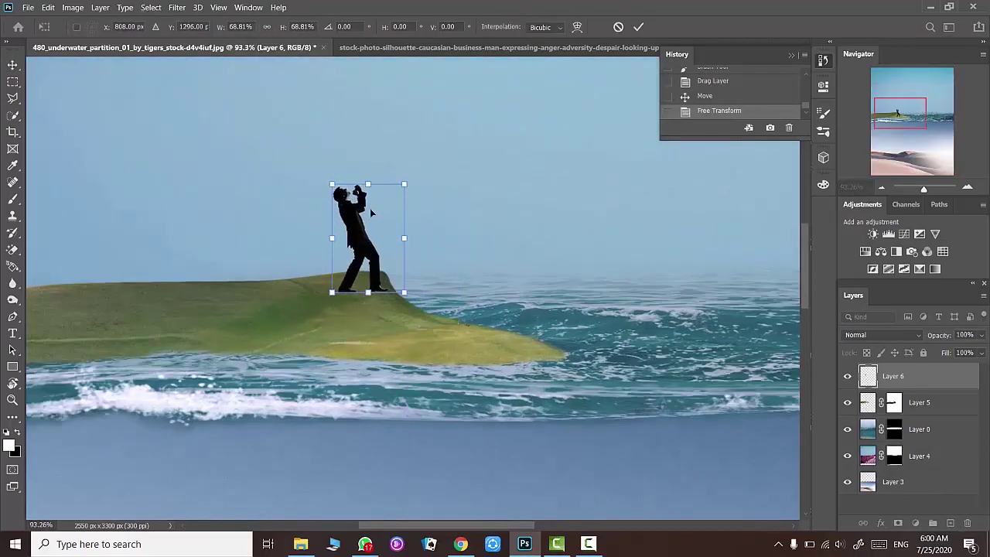
mouse_move(404, 184)
left_mouse_down()
mouse_move(399, 191)
mouse_move(499, 259)
left_mouse_up()
left_click(640, 27)
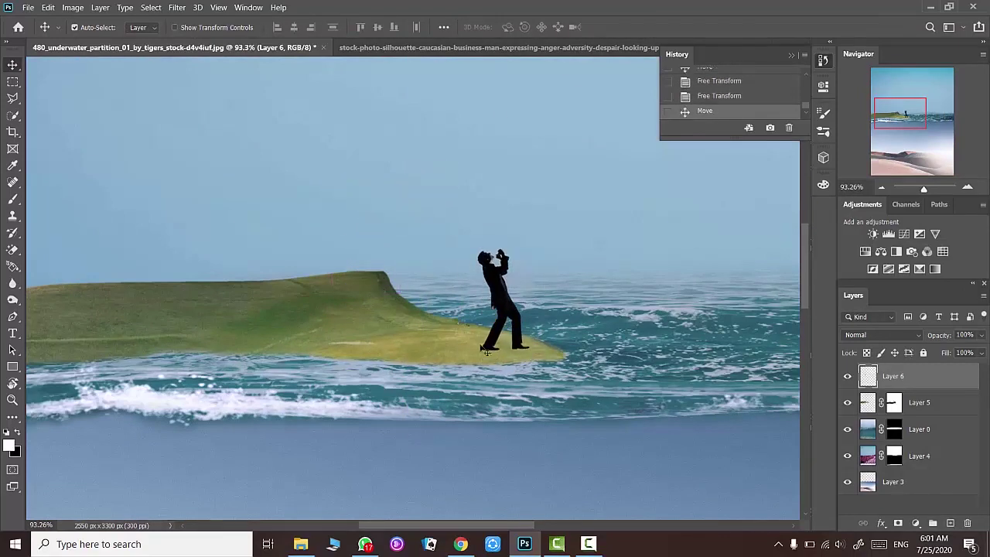
- Stand the man on the island's tip with feet on the grass, and duplicate his layer
left_click_drag(511, 322, 499, 308)
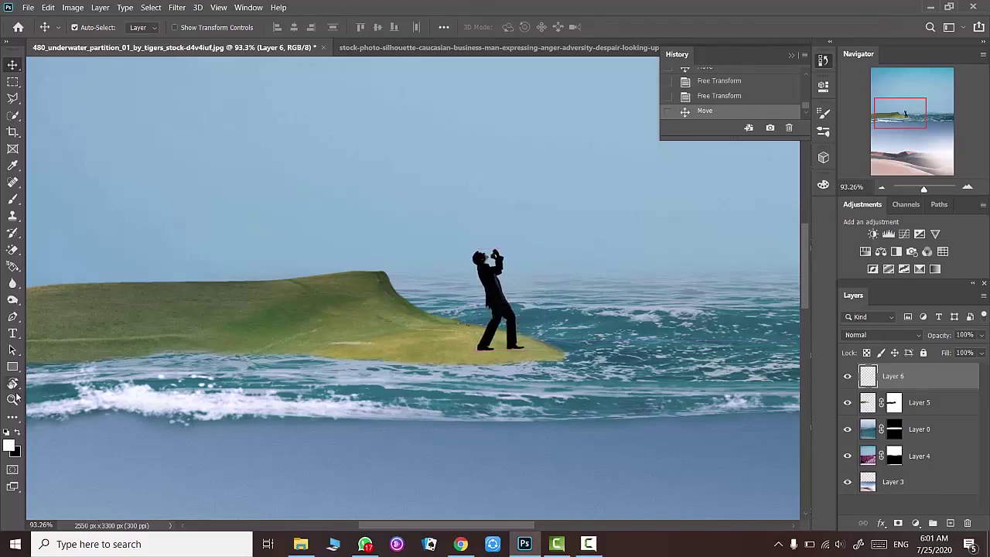
key("z")
left_click(526, 323)
left_click(13, 64)
left_click_drag(476, 212, 468, 176)
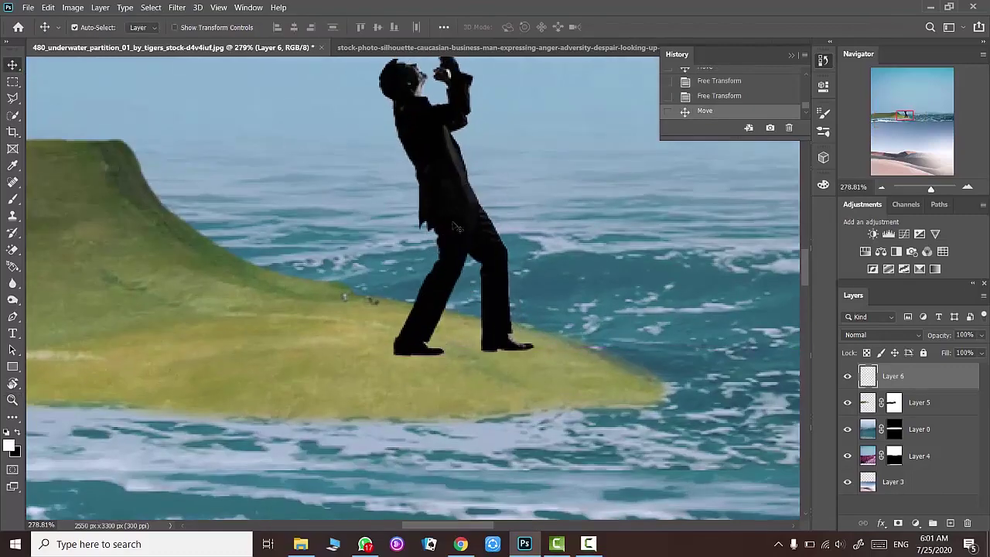
scroll(443, 291, "down", 3)
scroll(443, 290, "down", 2)
scroll(442, 291, "down", 1)
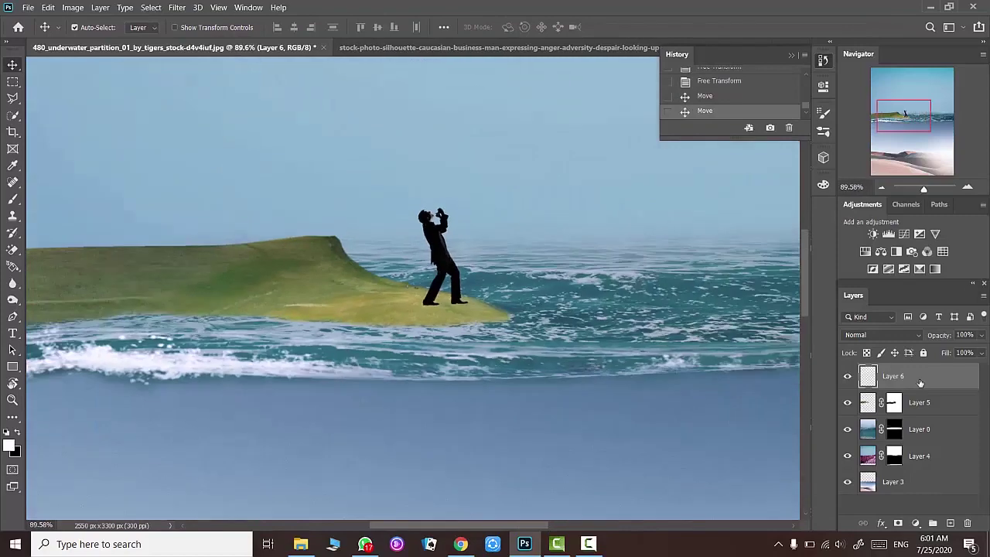
key("ctrl+j")
- Rename the bottom layers desert, sky and seperation
scroll(886, 480, "down", 1)
left_click(887, 503)
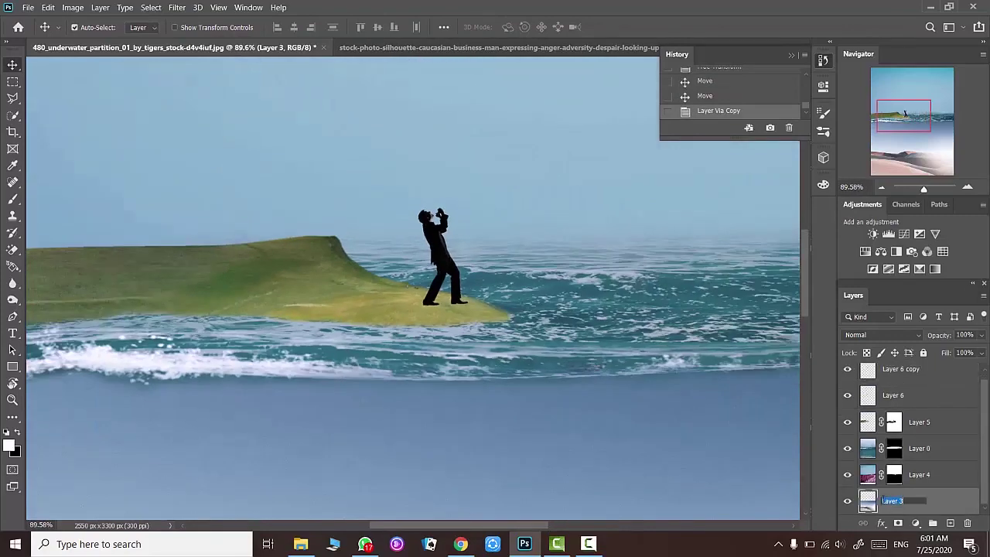
type("desert")
key("Return")
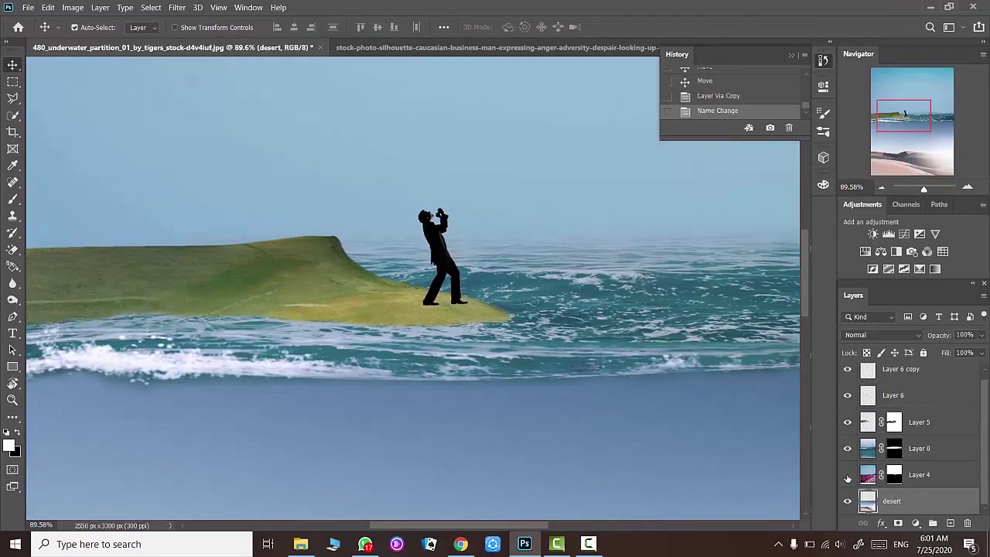
left_click(847, 474)
left_click(917, 479)
type("y")
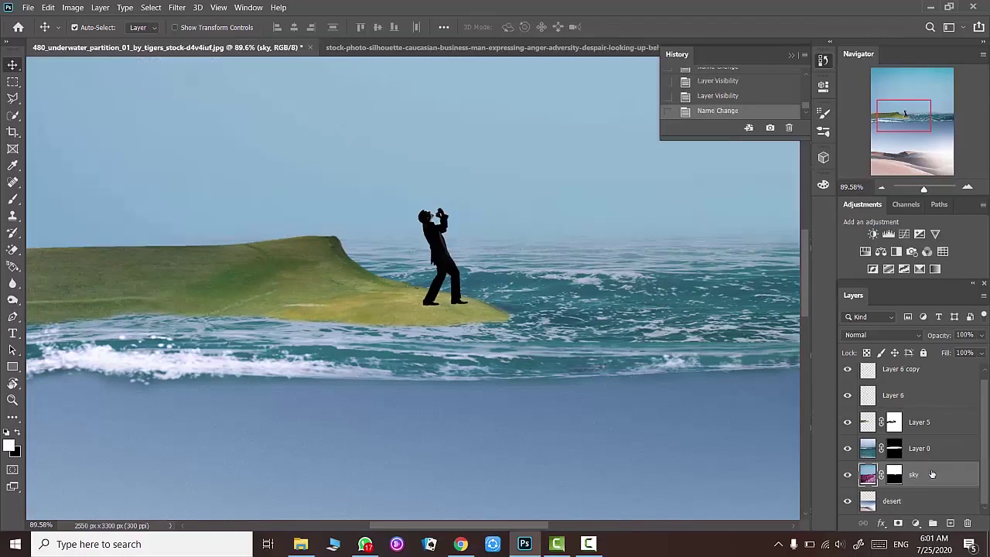
left_click(919, 448)
type("seperation")
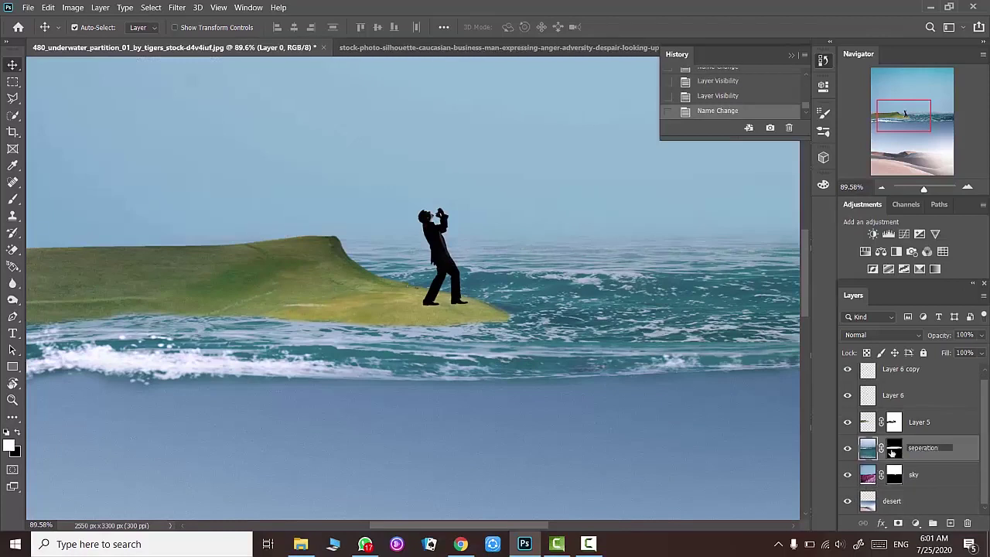
key("Return")
- Rename Layer 5 to island and the silhouette layers to shadow of man and man
double_click(916, 421)
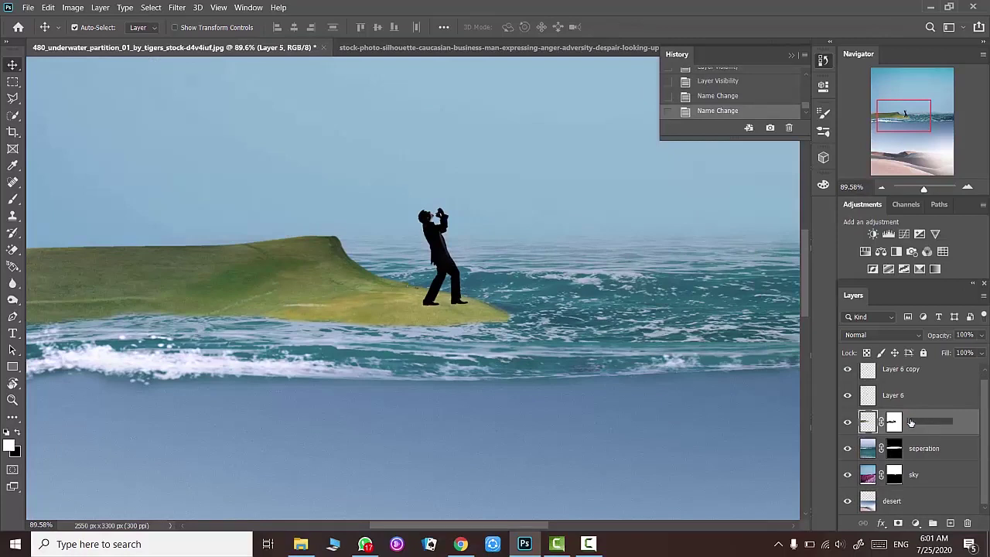
type("island")
key("Return")
double_click(909, 395)
type("shadow of man")
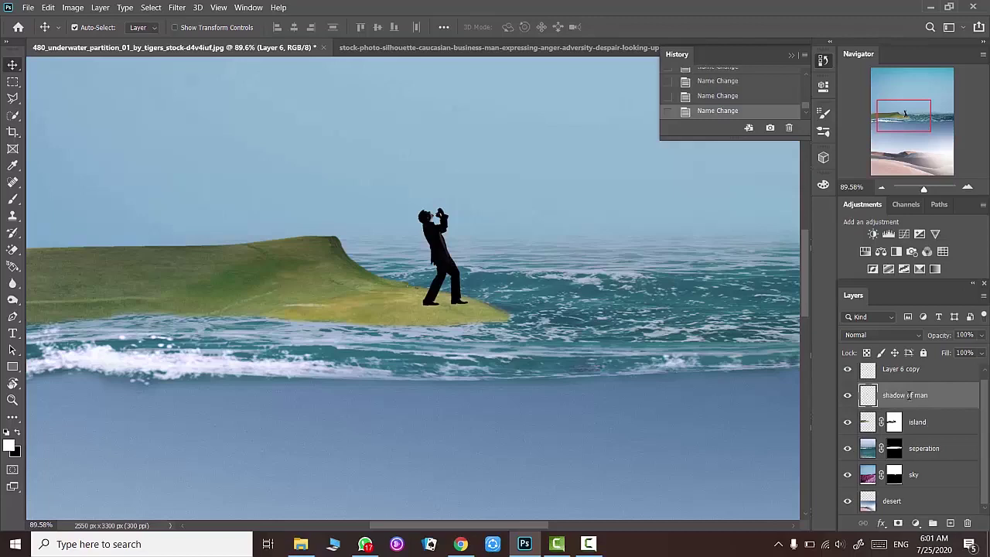
double_click(913, 372)
type("man")
key("Return")
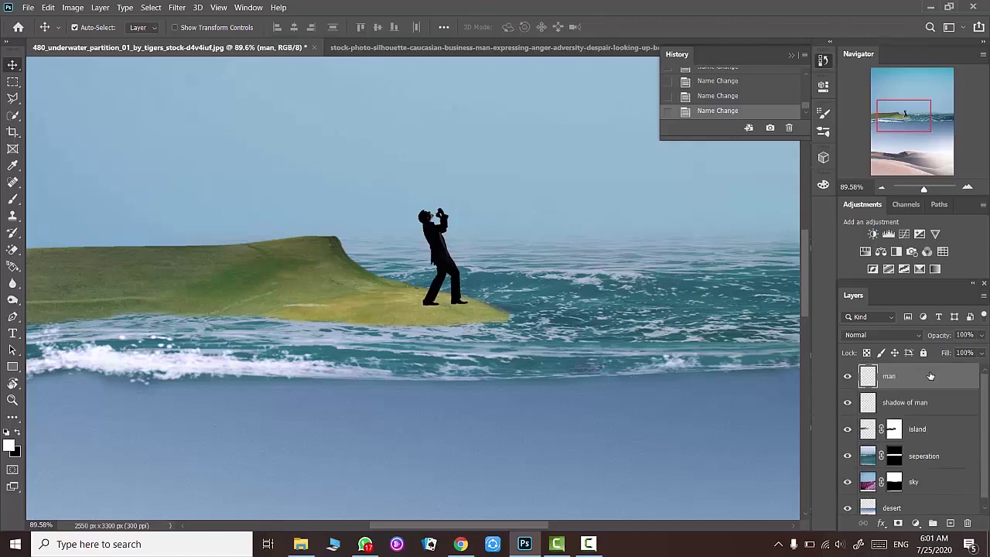
- Flip the shadow of man layer vertically
left_click(922, 401)
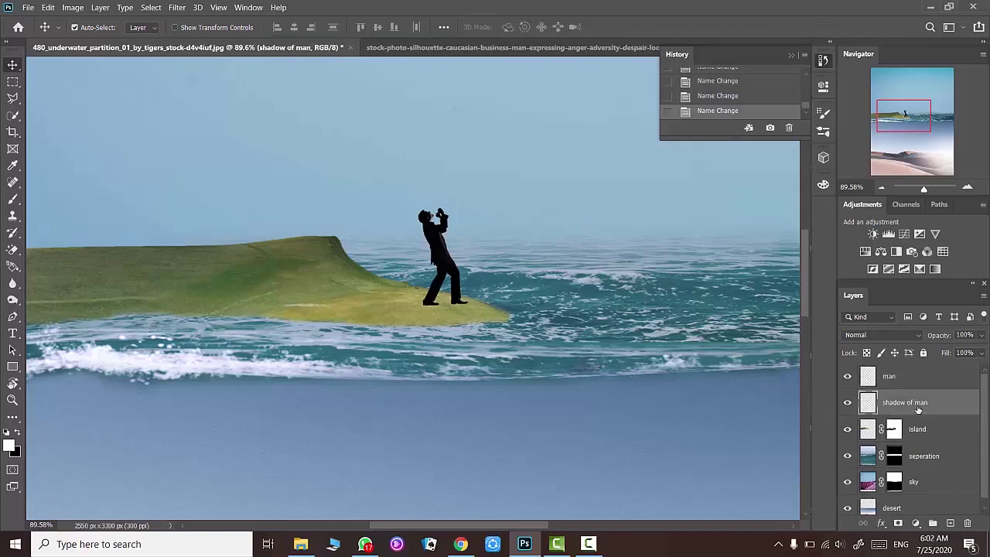
key("ctrl+t")
right_click(448, 273)
left_click(495, 502)
- Slant the shadow diagonally from the man's feet and apply Gaussian Blur radius 2.5
mouse_move(445, 236)
left_mouse_down()
mouse_move(456, 361)
mouse_move(447, 370)
mouse_move(531, 371)
mouse_move(477, 352)
left_mouse_up()
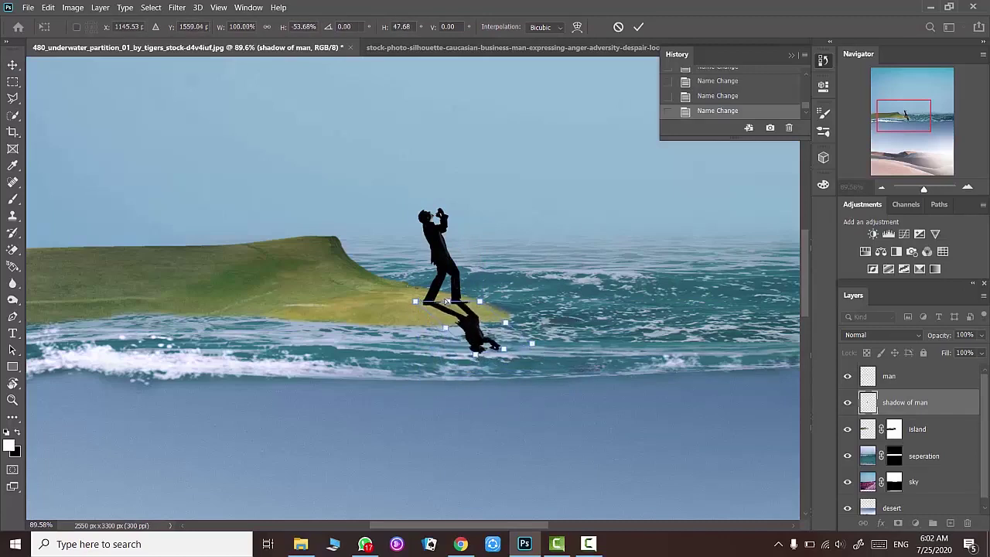
left_click_drag(450, 302, 465, 314)
key("Return")
left_click(177, 7)
mouse_move(184, 144)
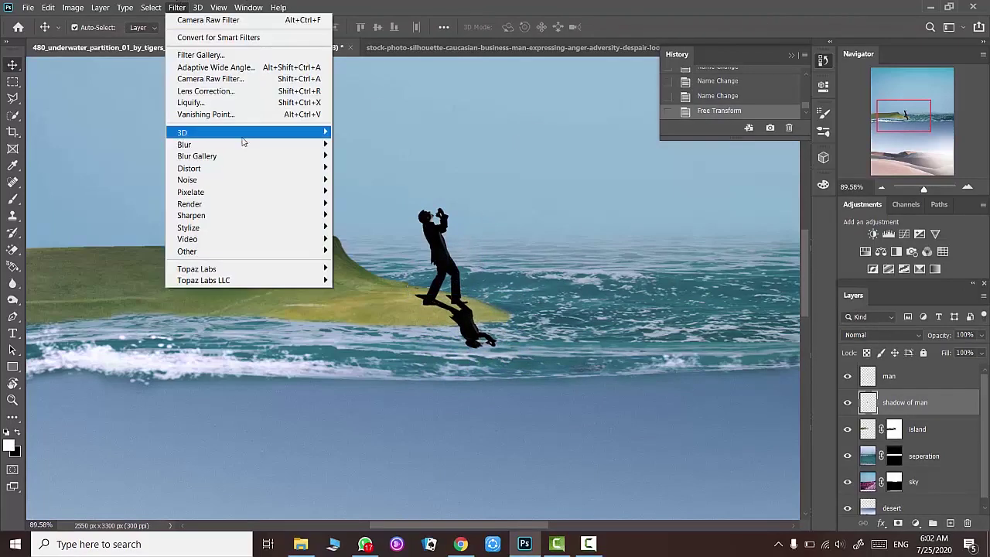
left_click(379, 194)
left_click_drag(709, 235, 700, 239)
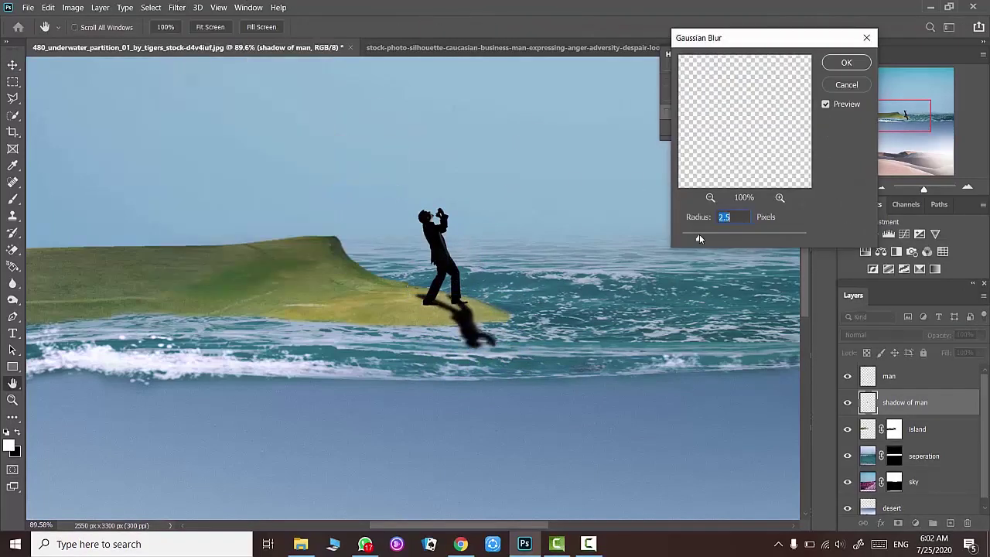
left_click(847, 67)
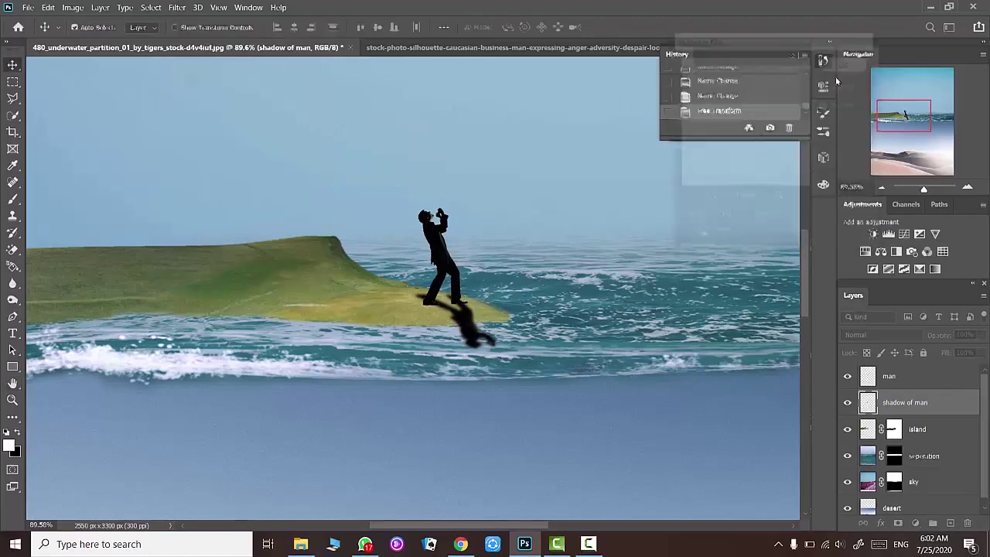
- Darken the shadow with Levels output 30, set fill to 69%, and add a layer mask
key("ctrl+l")
left_click_drag(832, 264, 687, 265)
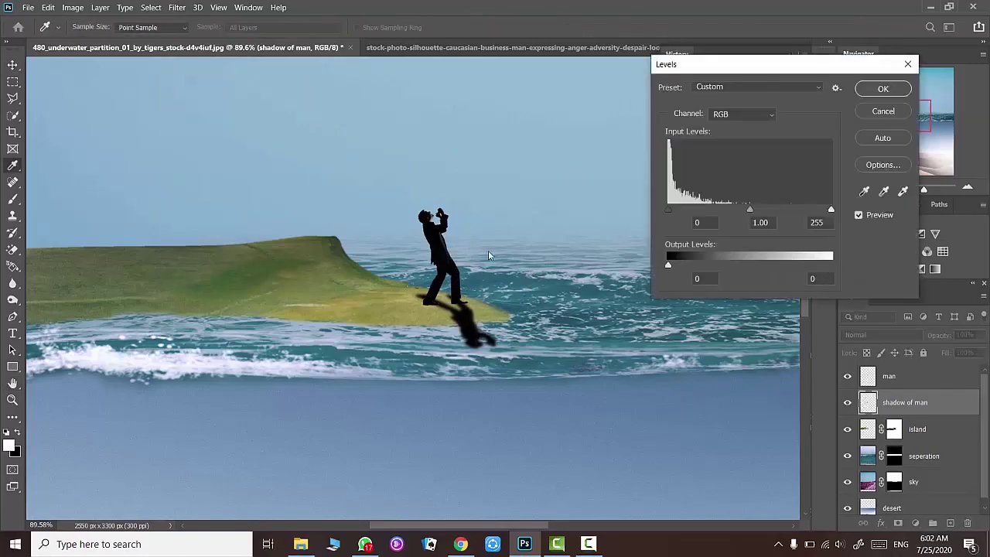
left_click(882, 88)
mouse_move(946, 354)
left_mouse_down()
mouse_move(929, 354)
mouse_move(949, 354)
left_mouse_up()
left_click(898, 523)
- With a size 9 brush, mask out the shadow left of the foot and between the legs
scroll(437, 299, "up", 5)
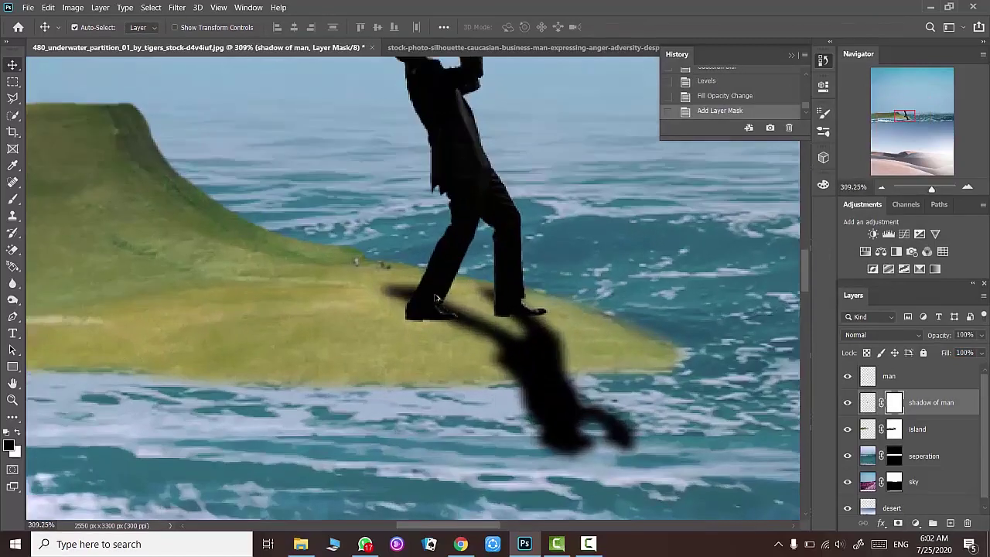
key("b")
scroll(431, 299, "up", 3)
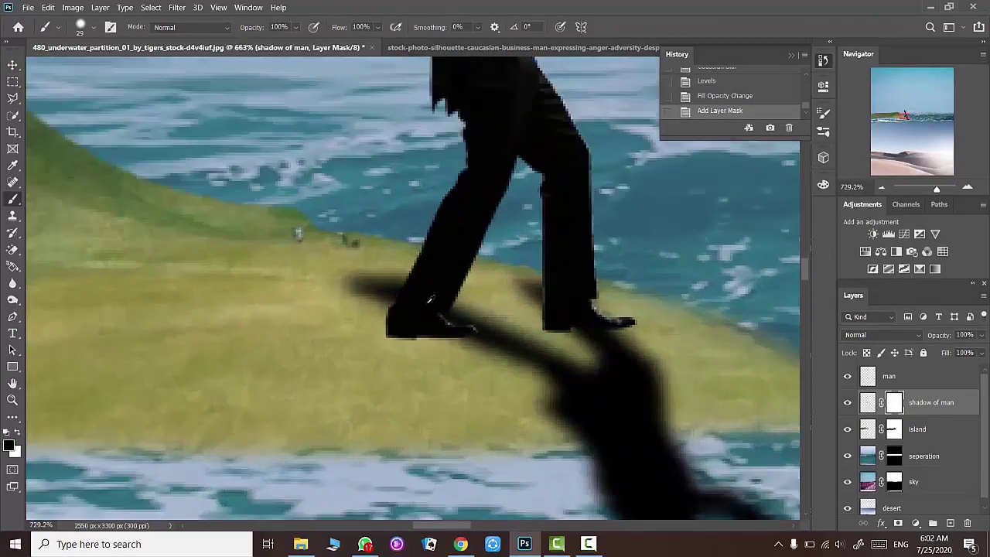
key("bracketleft")
key("bracketleft")
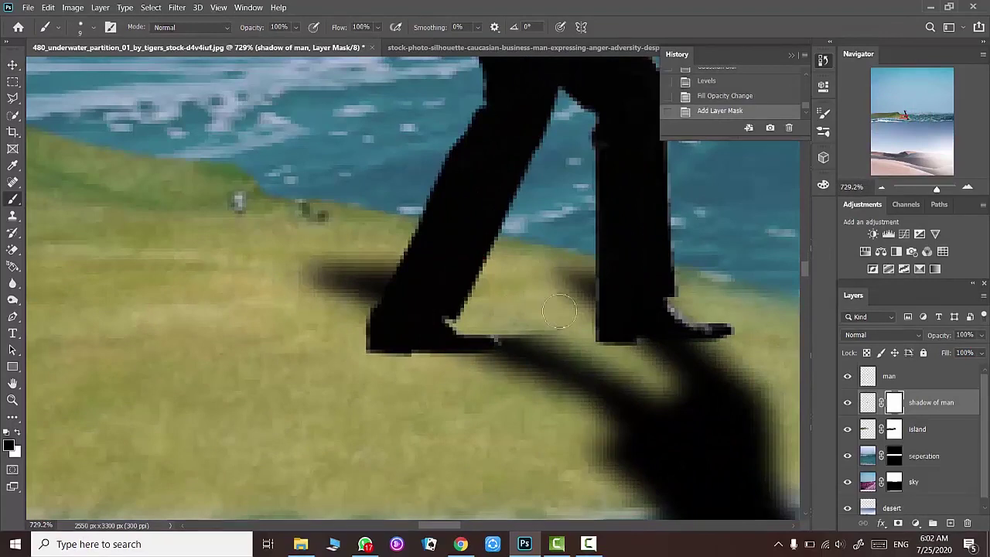
left_click_drag(371, 283, 361, 312)
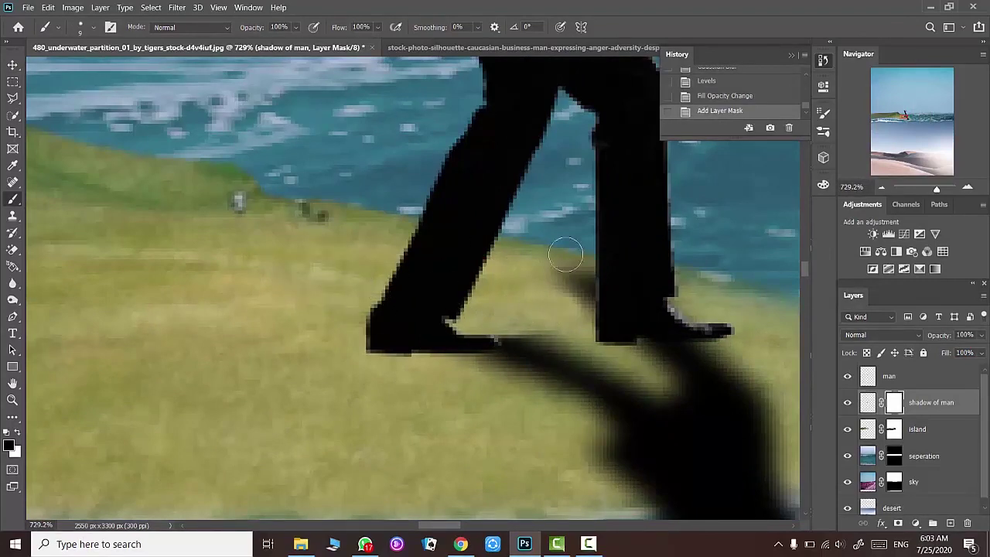
left_click_drag(566, 256, 539, 290)
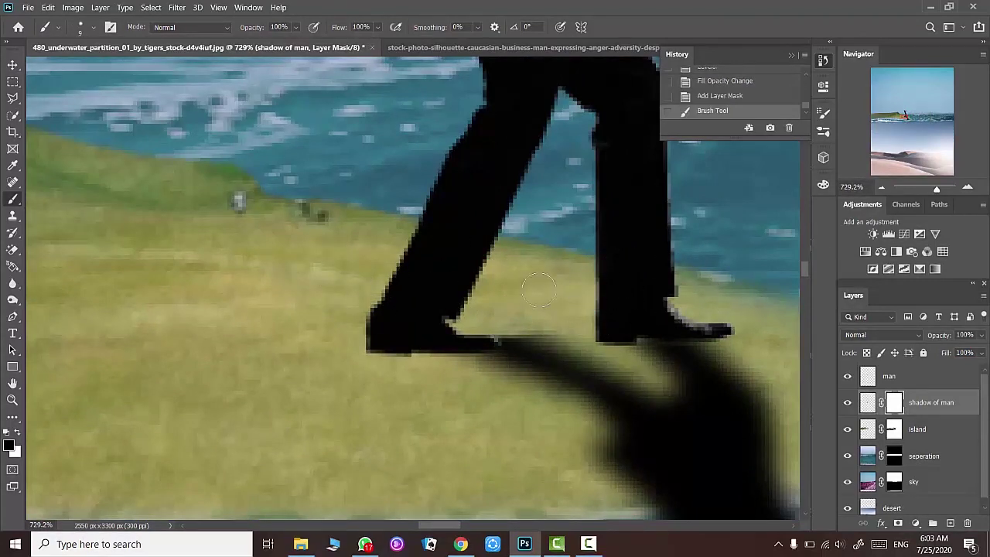
scroll(579, 278, "down", 2)
- Add a new layer and paint black along the bottom of the left foot
left_click(950, 524)
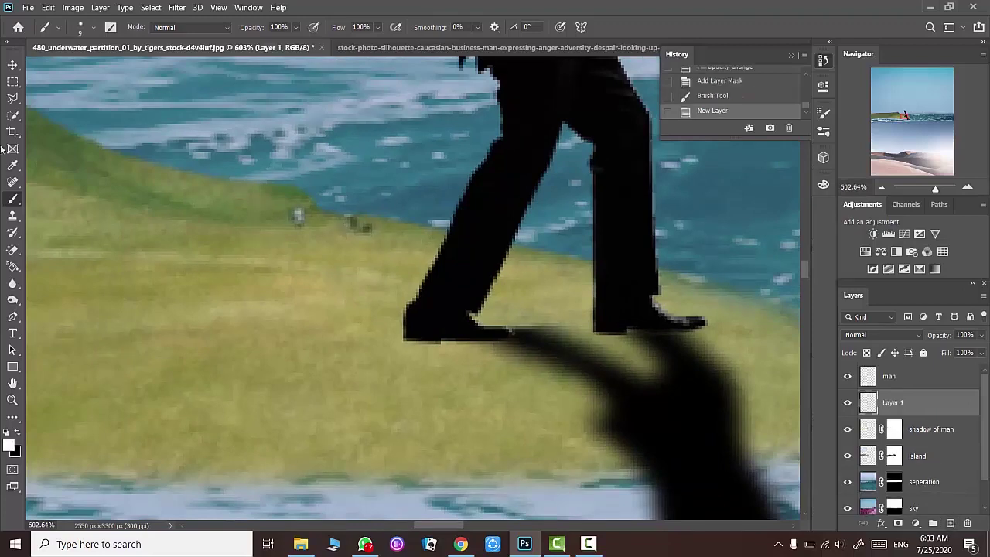
left_click(18, 436)
scroll(442, 335, "up", 3)
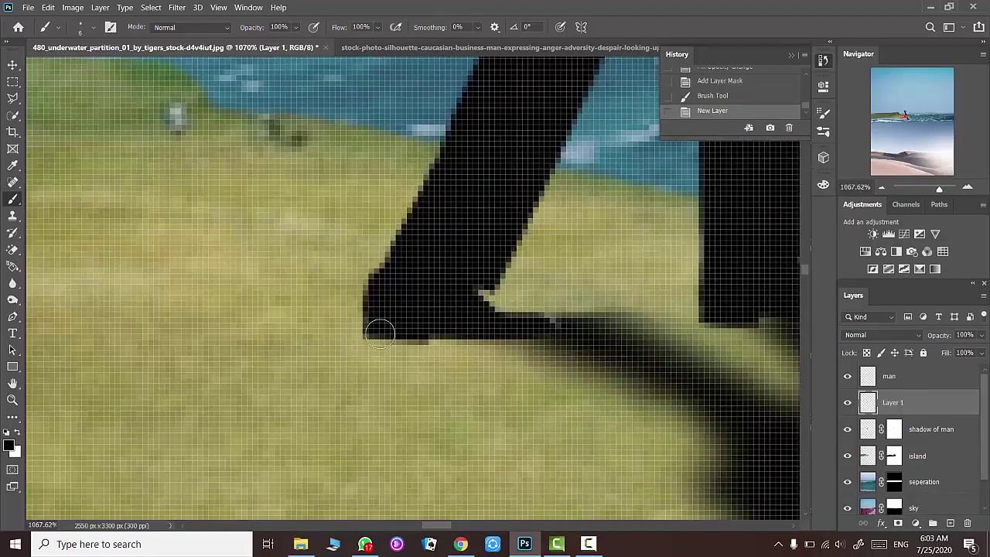
right_click(421, 320)
left_click_drag(387, 341, 561, 334)
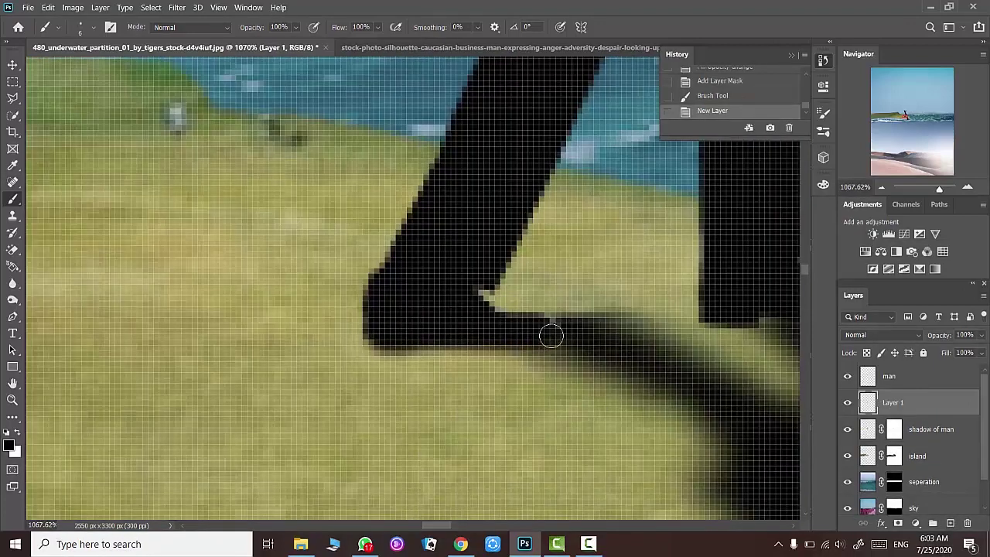
mouse_move(465, 353)
left_mouse_down()
mouse_move(510, 339)
mouse_move(501, 336)
mouse_move(549, 334)
left_mouse_up()
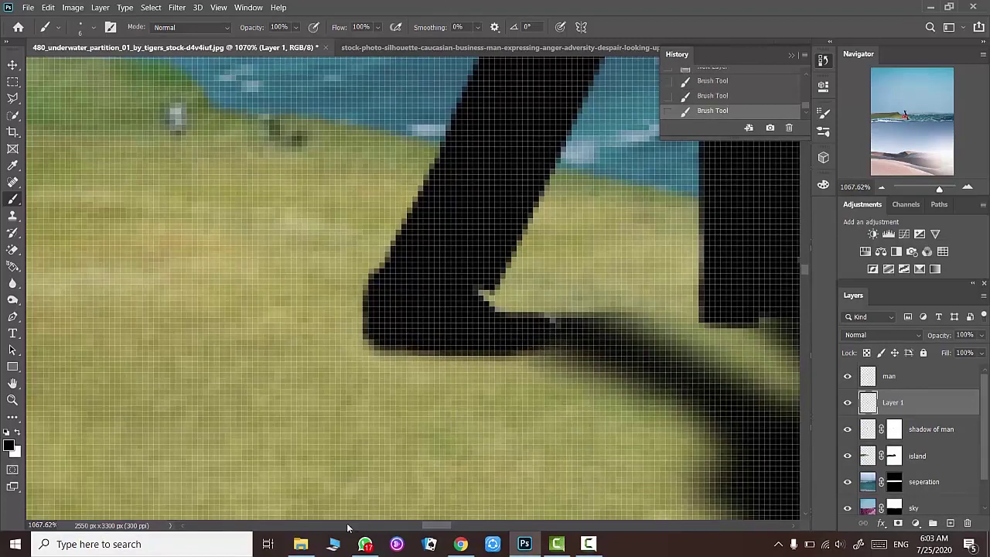
left_click_drag(441, 526, 459, 527)
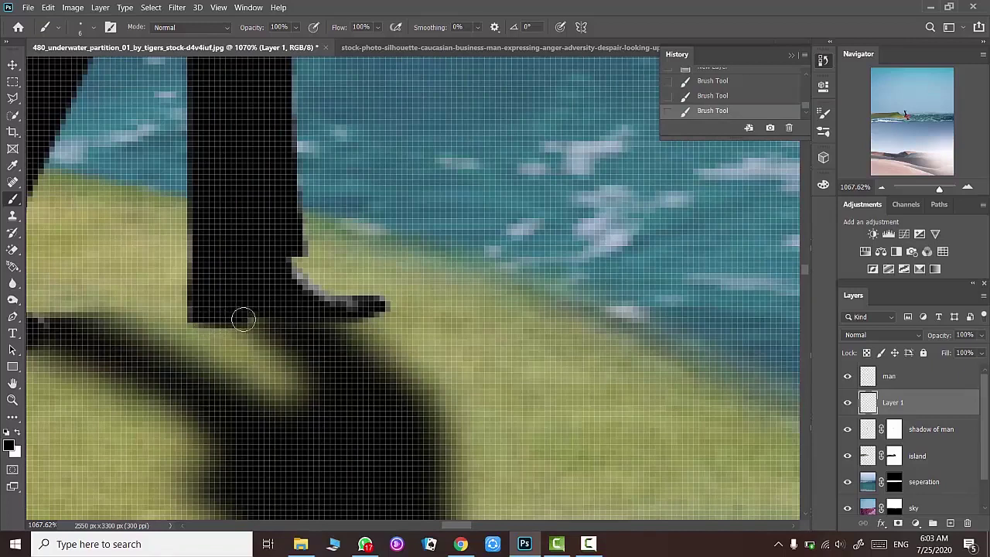
- Undo two strokes in History and repaint black under the right foot to join the shadow
scroll(268, 311, "left", 2)
left_click(712, 96)
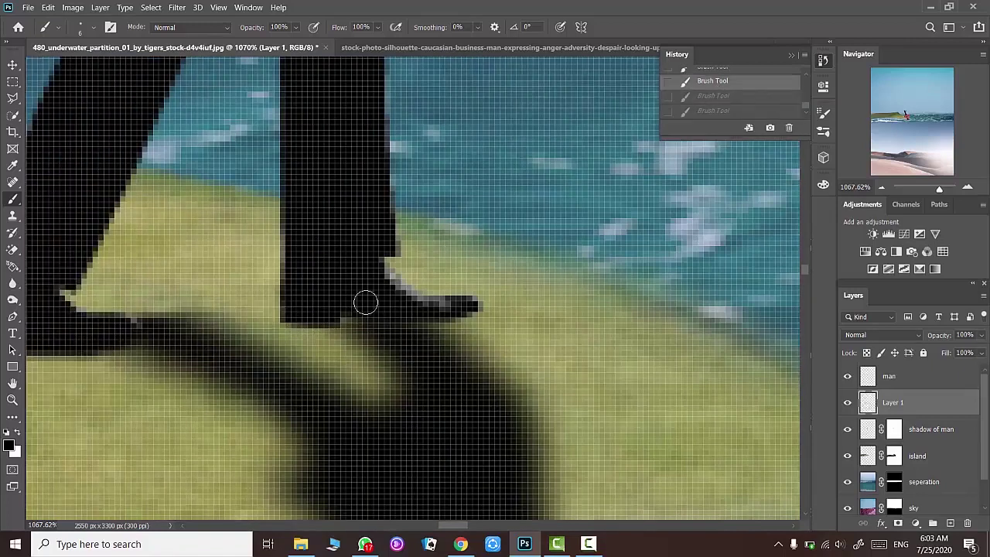
scroll(731, 73, "up", 1)
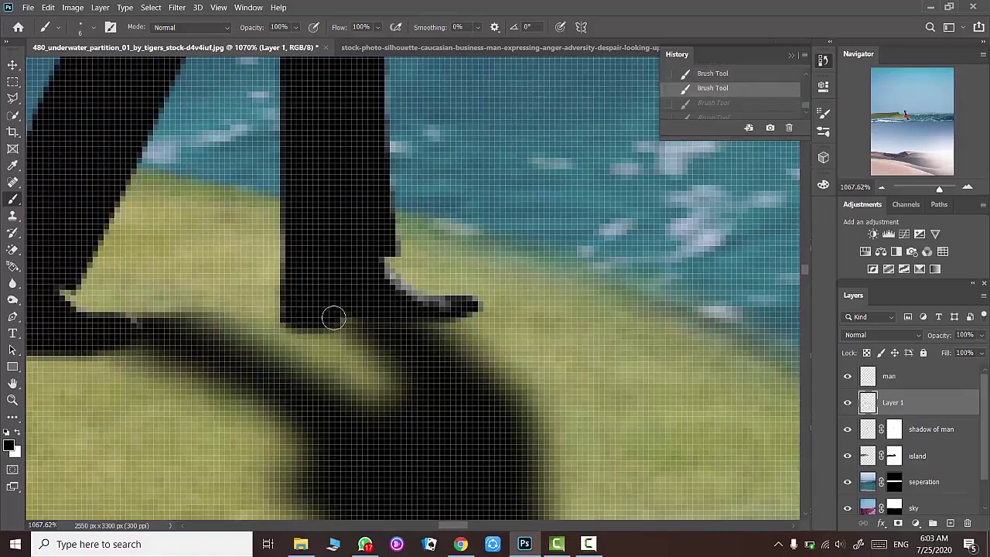
left_click_drag(410, 316, 474, 308)
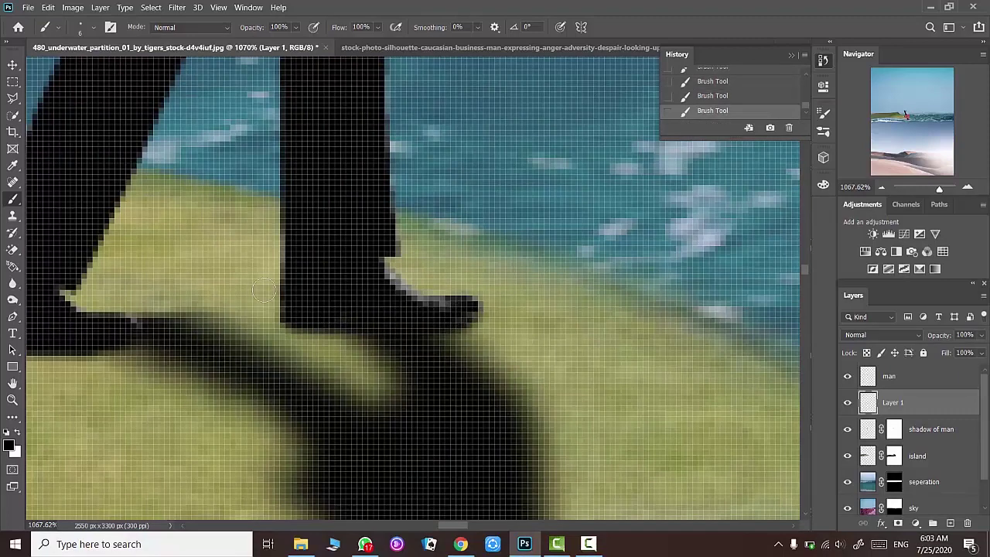
scroll(324, 275, "down", 5)
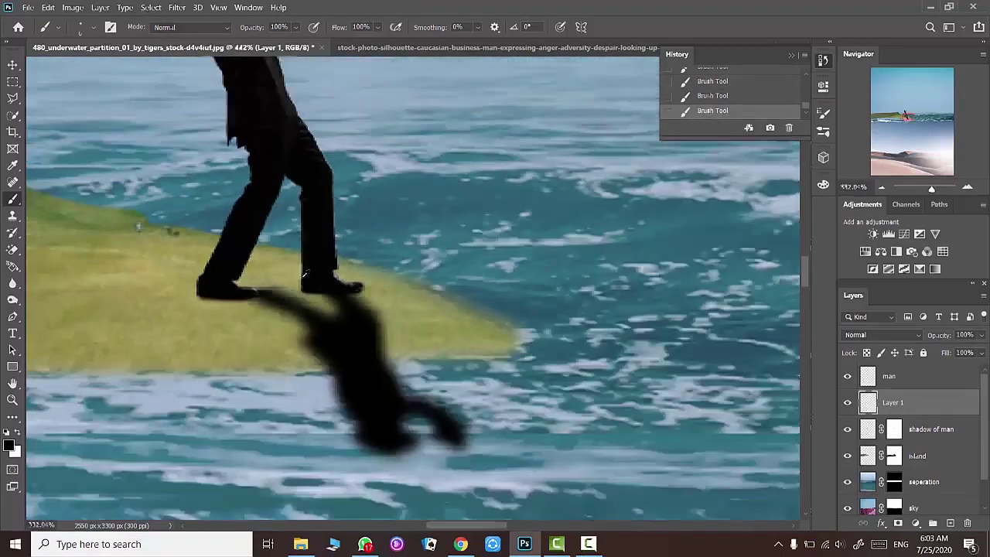
scroll(324, 276, "down", 3)
scroll(324, 275, "down", 1)
left_click(909, 429)
- Rename Layer 1 to 'leg shadow'
double_click(888, 402)
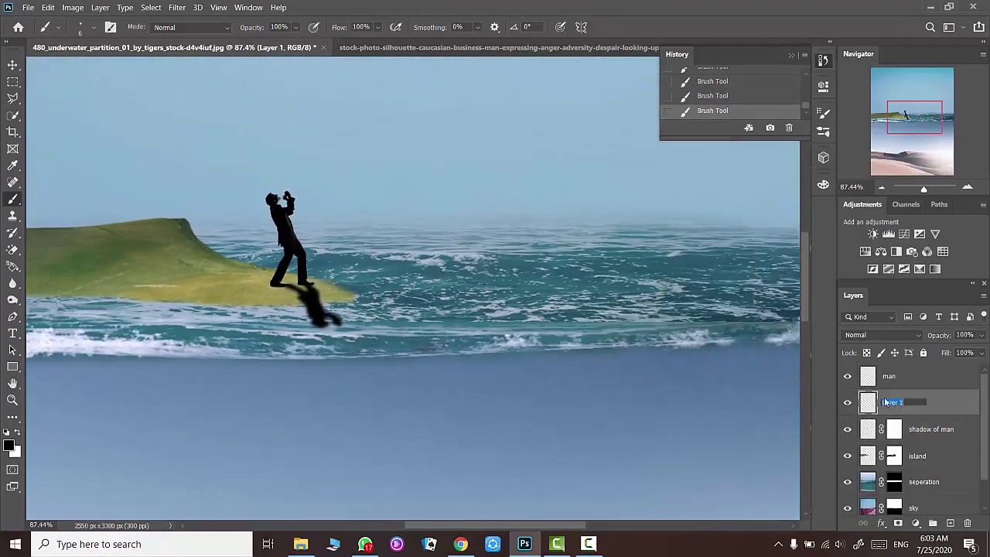
type("leg shadow")
key("Return")
- Set the 'shadow of man' layer Fill to 53% and clip it to the island
left_click(931, 429)
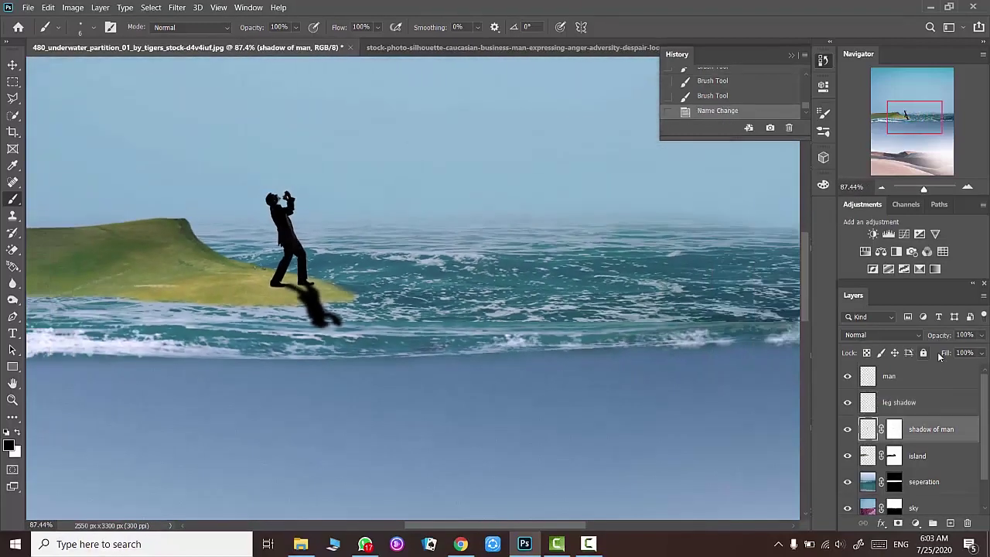
mouse_move(944, 352)
left_mouse_down()
mouse_move(865, 352)
mouse_move(893, 354)
left_mouse_up()
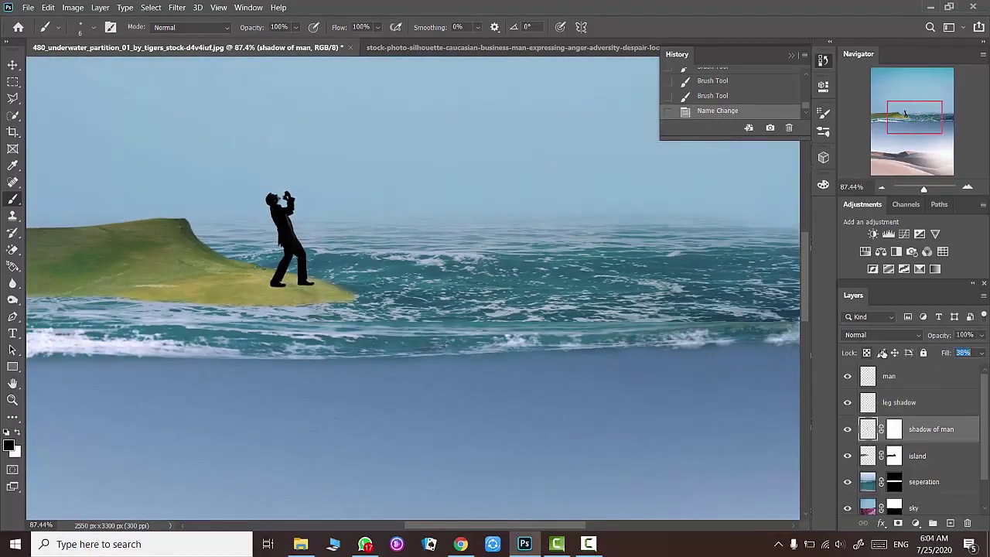
right_click(930, 435)
left_click(818, 280)
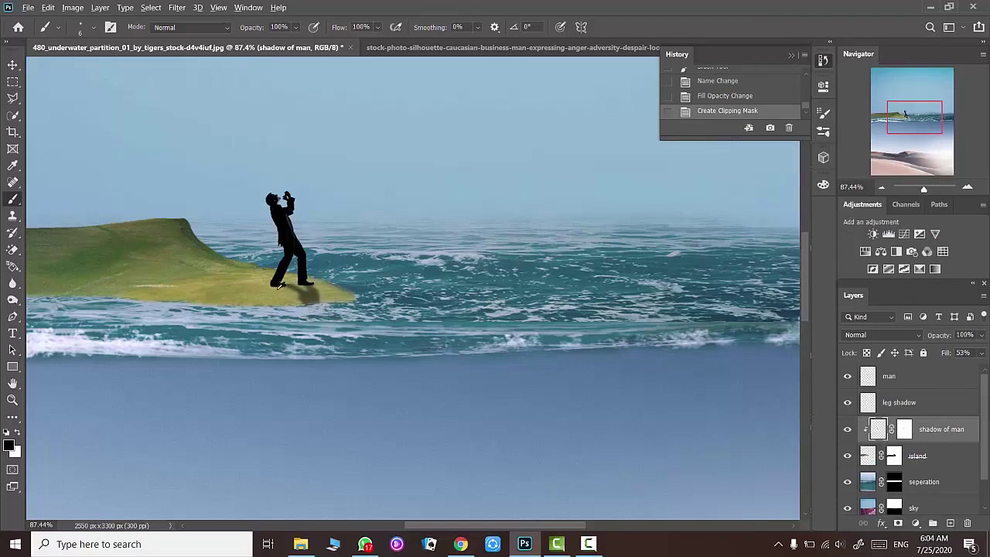
- Scroll through the Layers panel and select the island layer
scroll(280, 285, "down", 3)
scroll(276, 282, "down", 2)
scroll(272, 281, "down", 2)
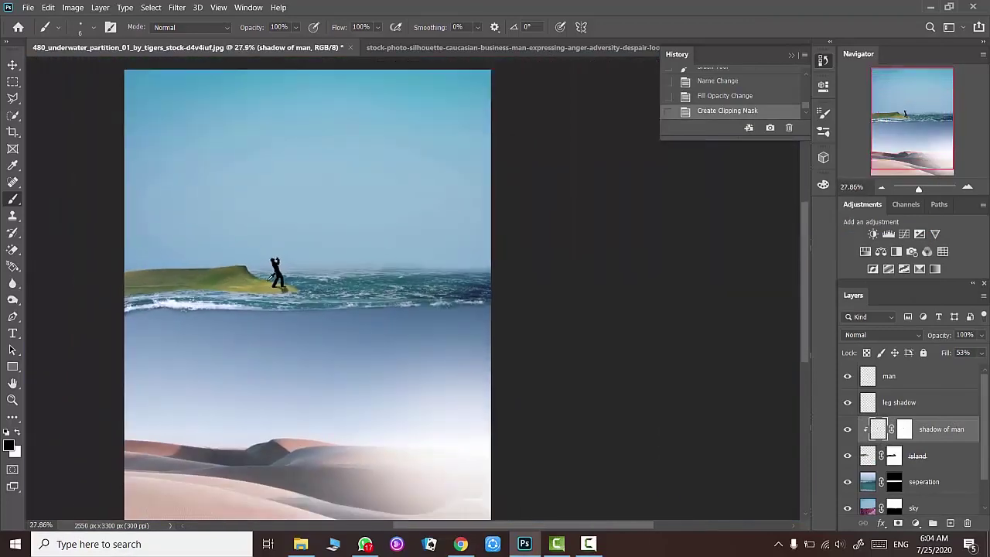
scroll(278, 271, "up", 1)
scroll(283, 221, "up", 1)
scroll(284, 255, "up", 3)
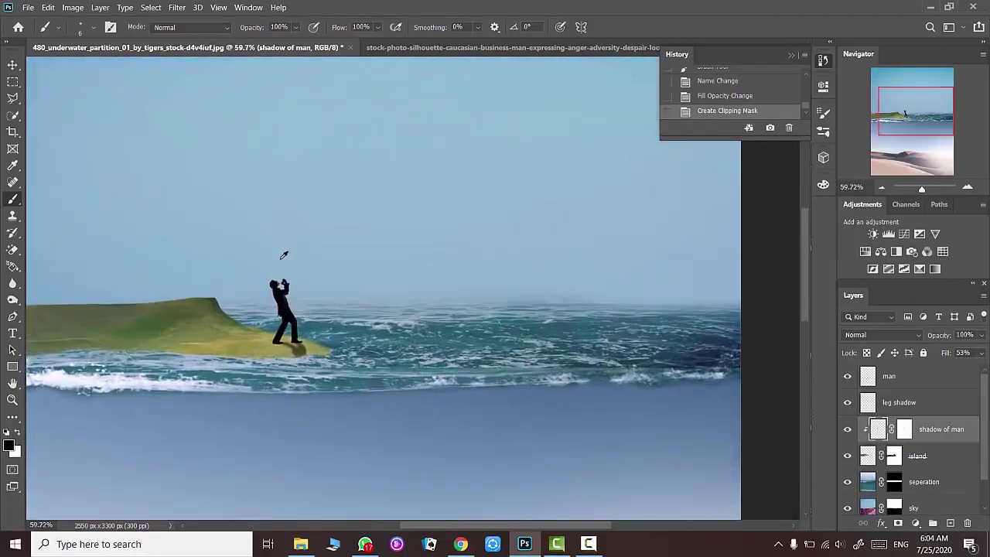
scroll(284, 256, "down", 1)
scroll(284, 257, "down", 2)
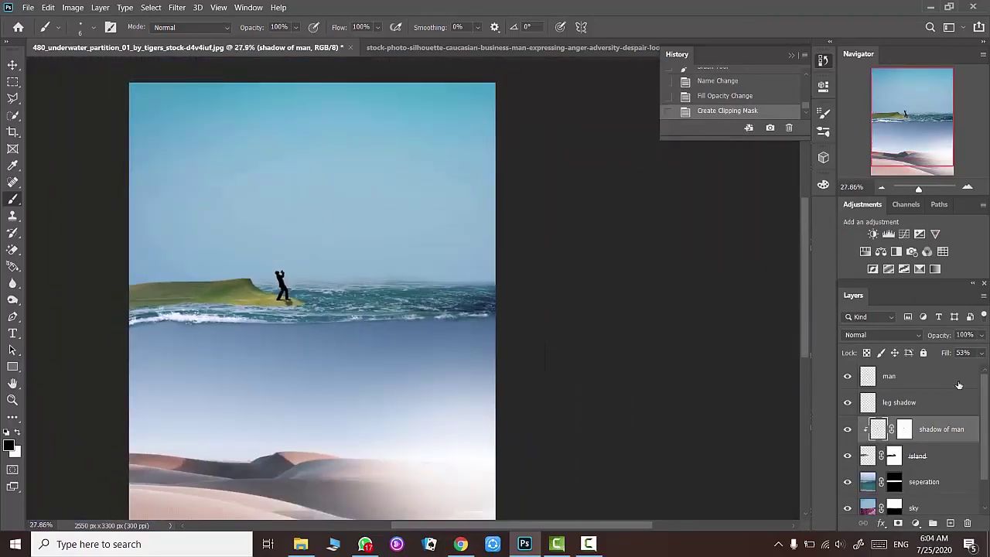
left_click(877, 458)
- Apply a Camera Raw Filter to the island with HSL Greens saturation at +100
left_click(177, 7)
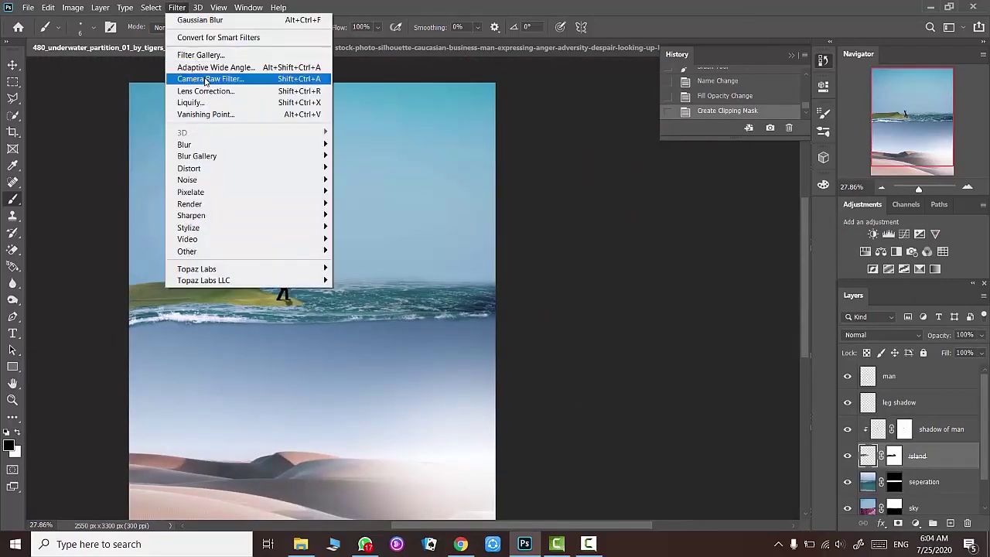
left_click(205, 79)
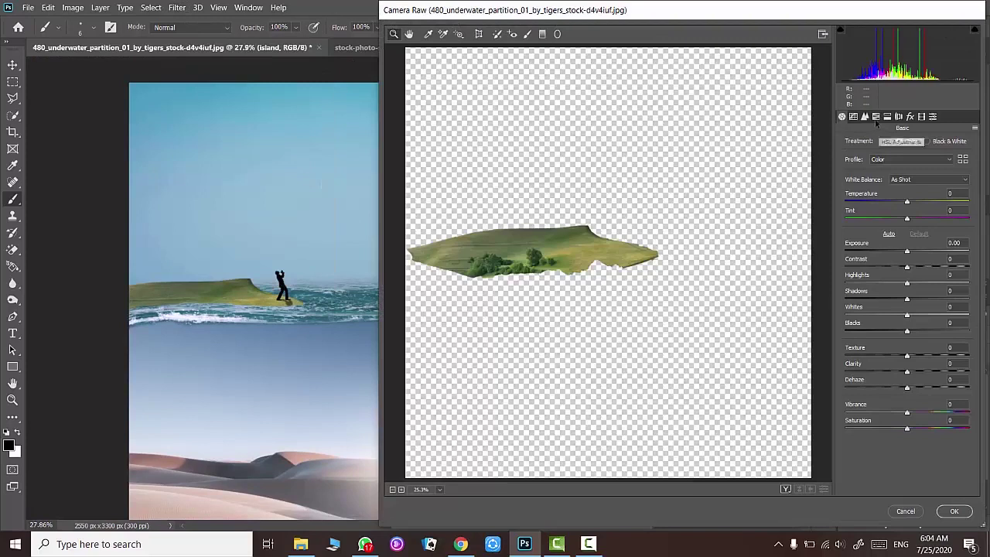
left_click(876, 116)
left_click_drag(908, 232, 984, 234)
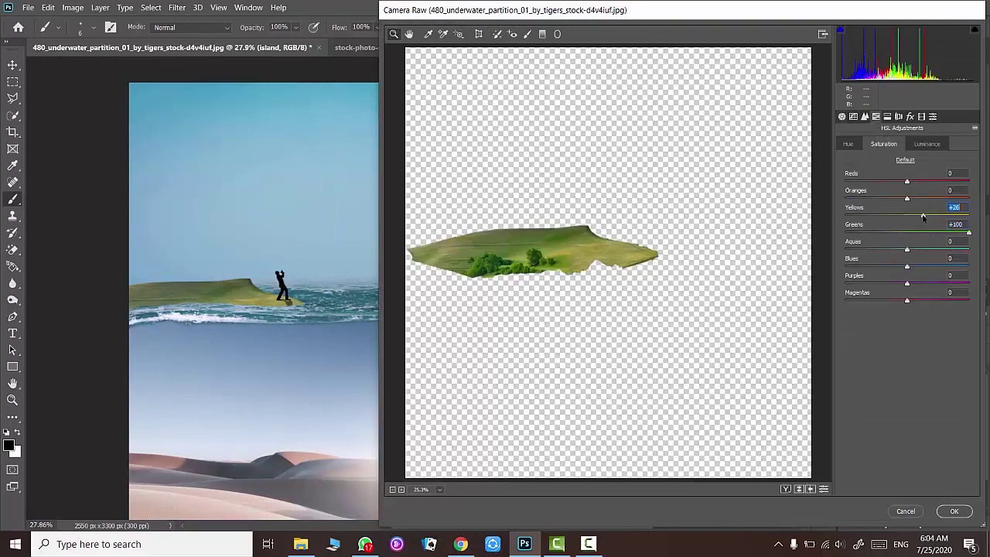
left_click(842, 116)
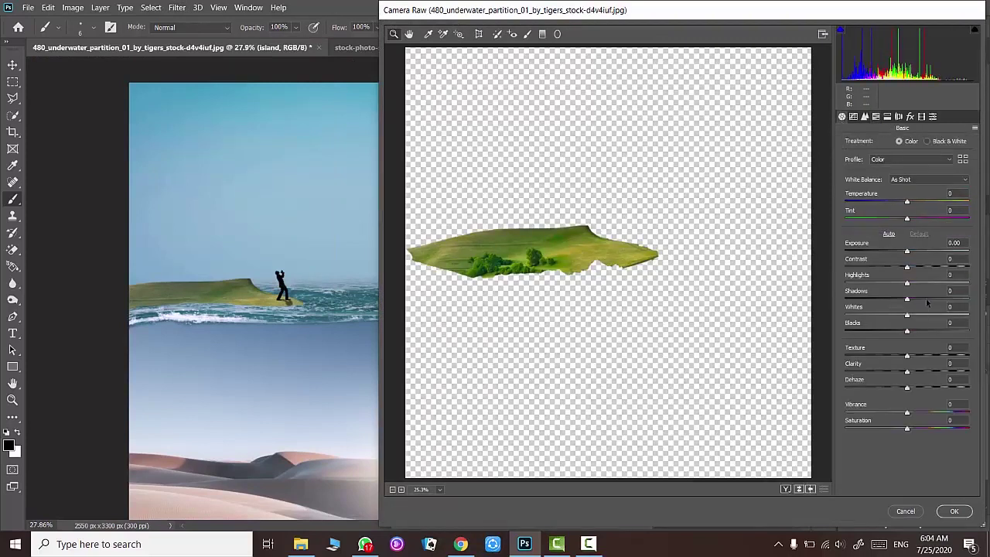
left_click(954, 511)
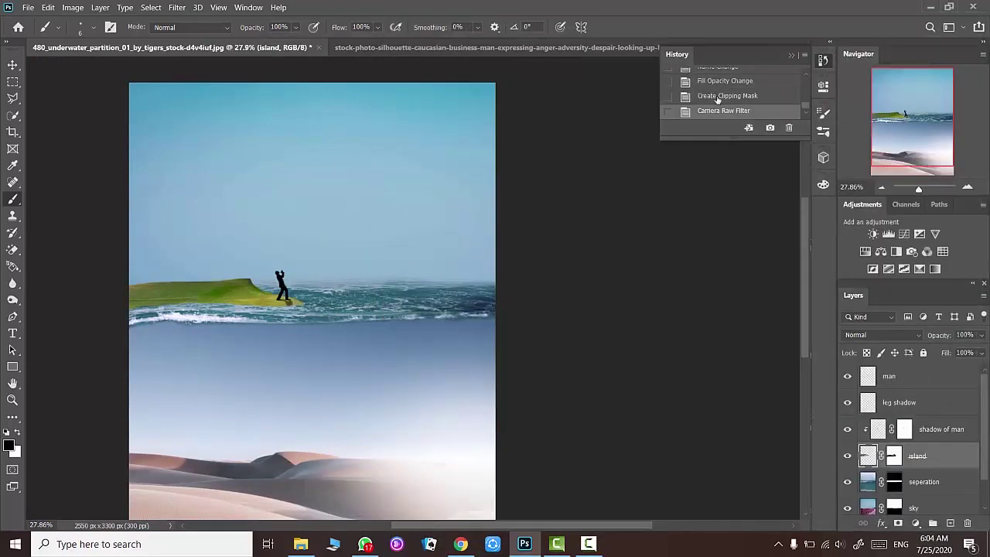
- Compare the island before and after the filter using History states
left_click(718, 96)
left_click(720, 111)
left_click(823, 60)
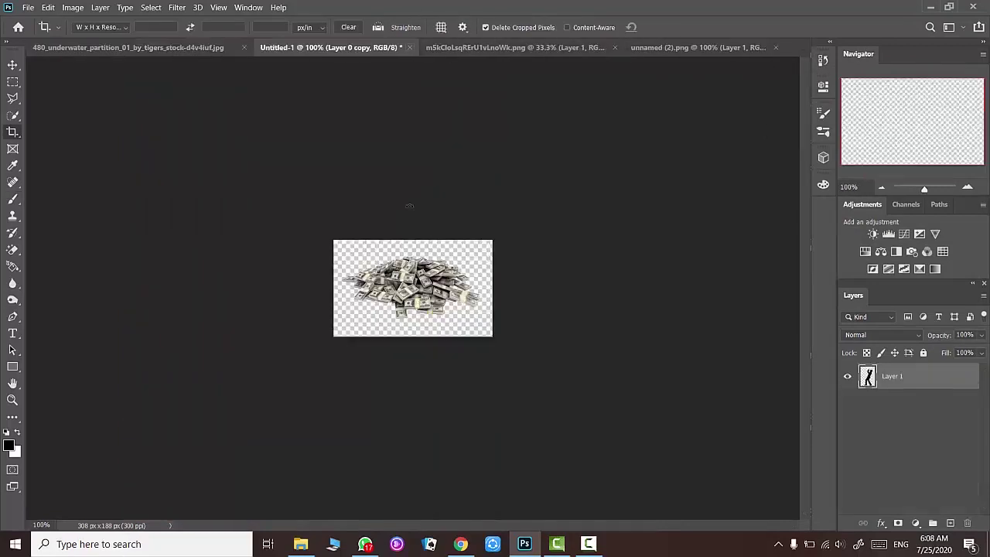
- Copy the money pile into the composite, bring it to the top, and place it on the island's left
left_click(170, 47)
left_click(412, 49)
key("v")
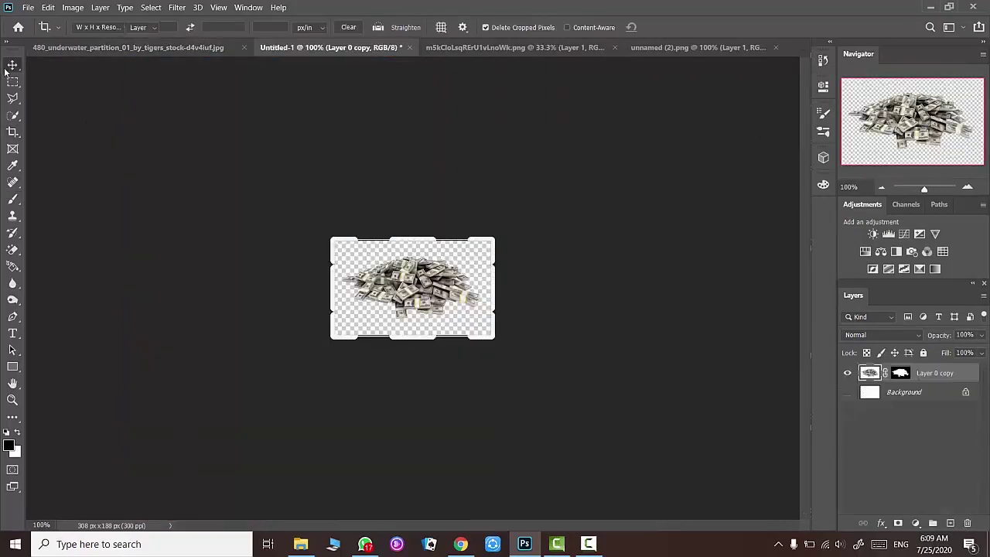
left_click_drag(412, 287, 225, 245)
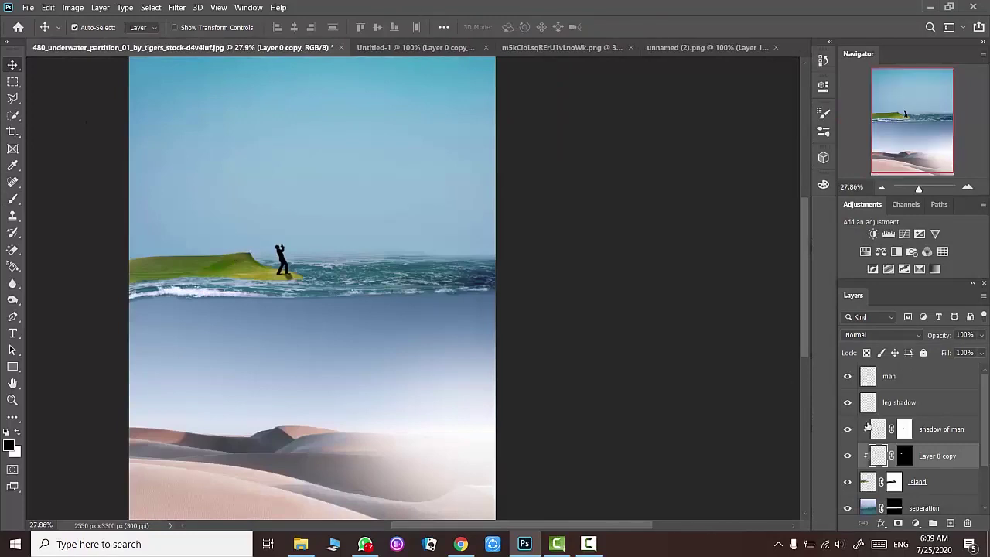
key("ctrl+shift+bracketright")
left_click_drag(229, 247, 199, 262)
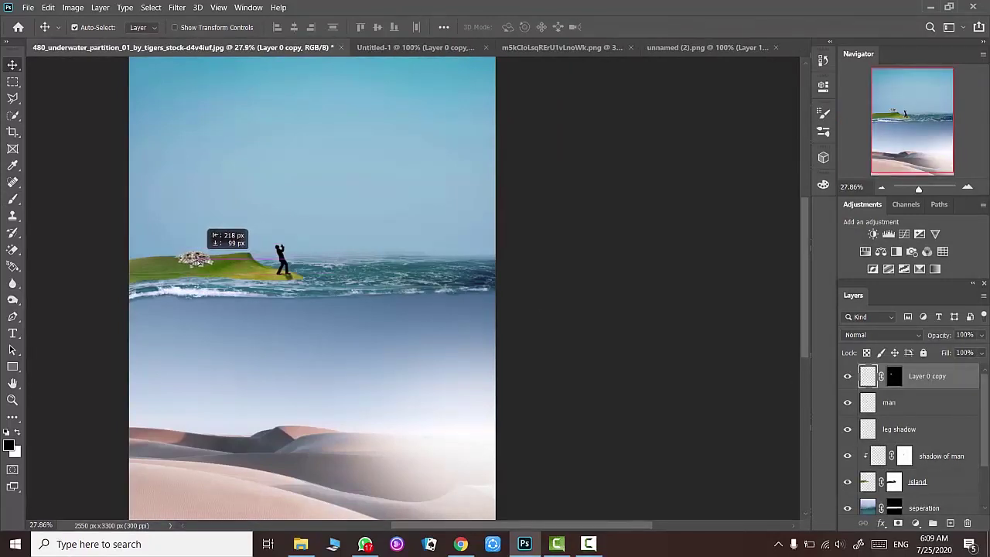
- Zoom in on the island and rename the money pile layer to 'money'
left_click(13, 400)
left_click_drag(54, 275, 325, 267)
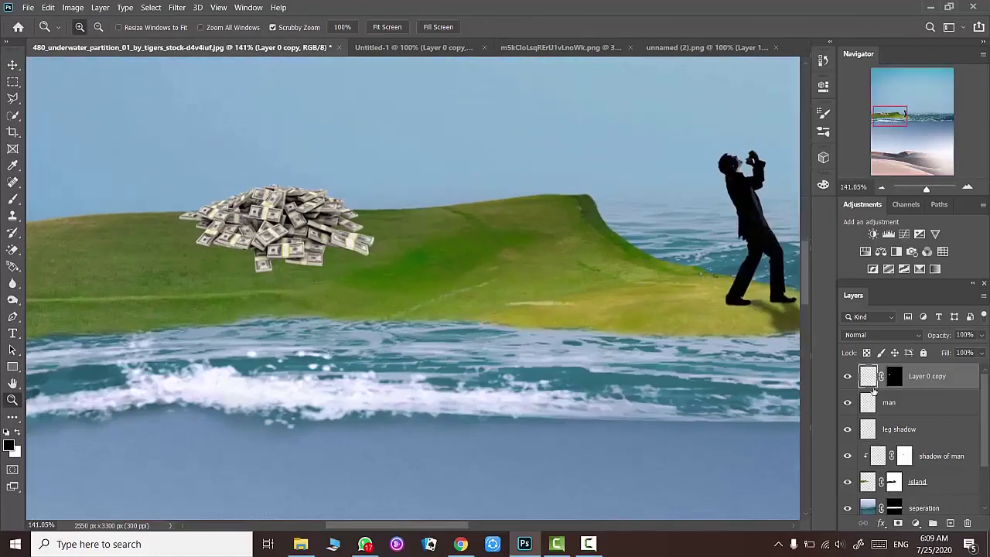
double_click(920, 375)
type("money")
key("Return")
- Nudge the money pile slightly up-left and set a brush of about 14 px
left_click(12, 65)
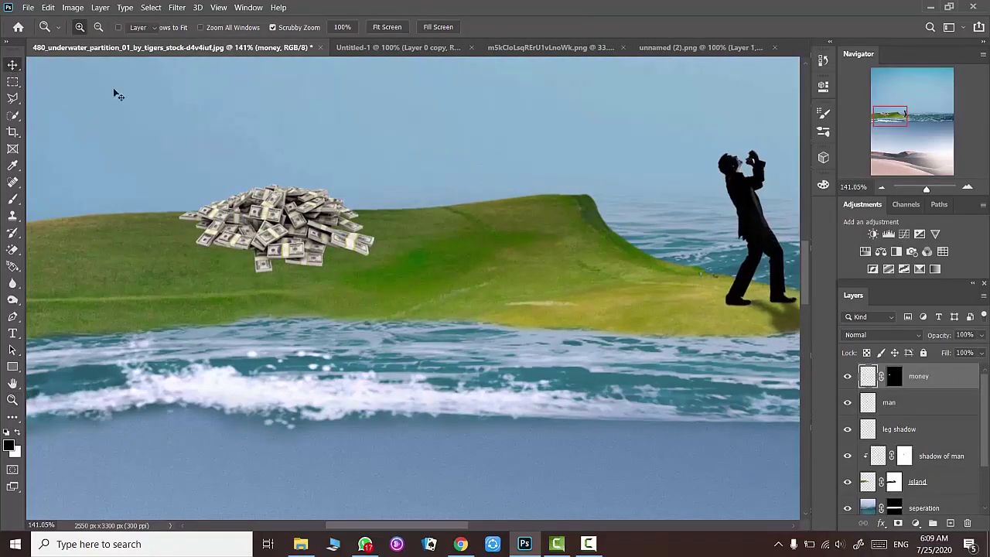
left_click_drag(304, 235, 295, 230)
left_click(13, 397)
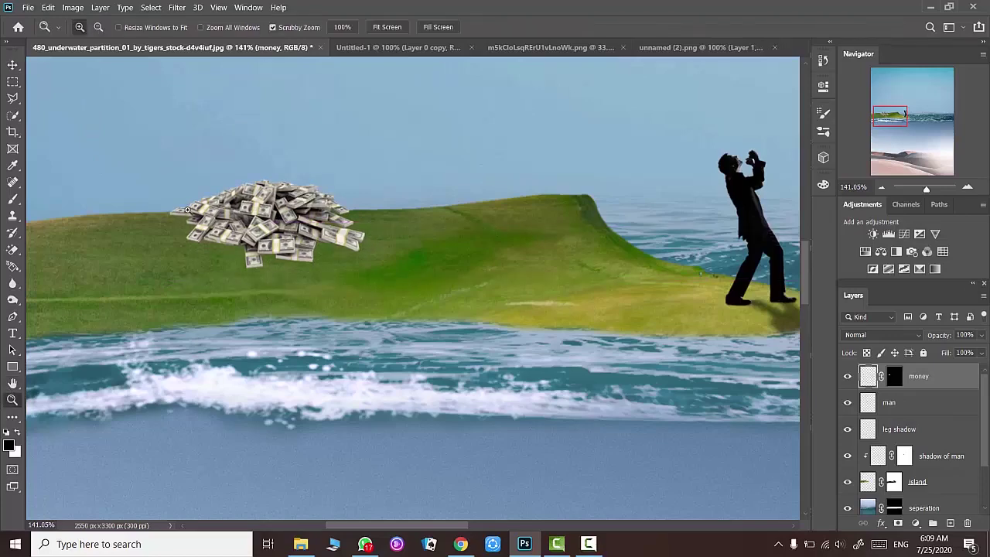
left_click(189, 211)
left_click(12, 198)
right_click(282, 255)
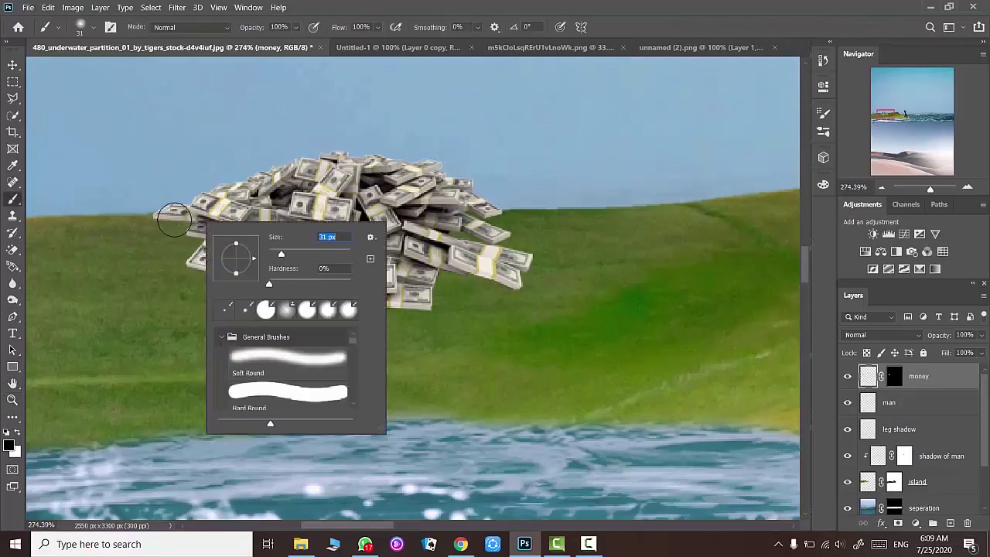
left_click_drag(174, 220, 164, 215)
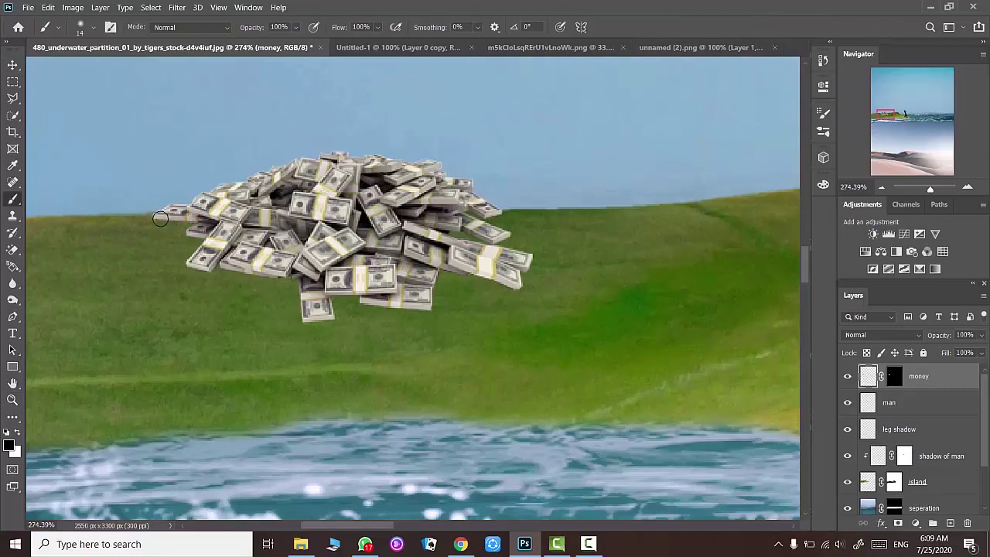
- Add an empty 'money shadow' layer beneath the money layer
left_click(823, 60)
key("ctrl+shift+alt+n")
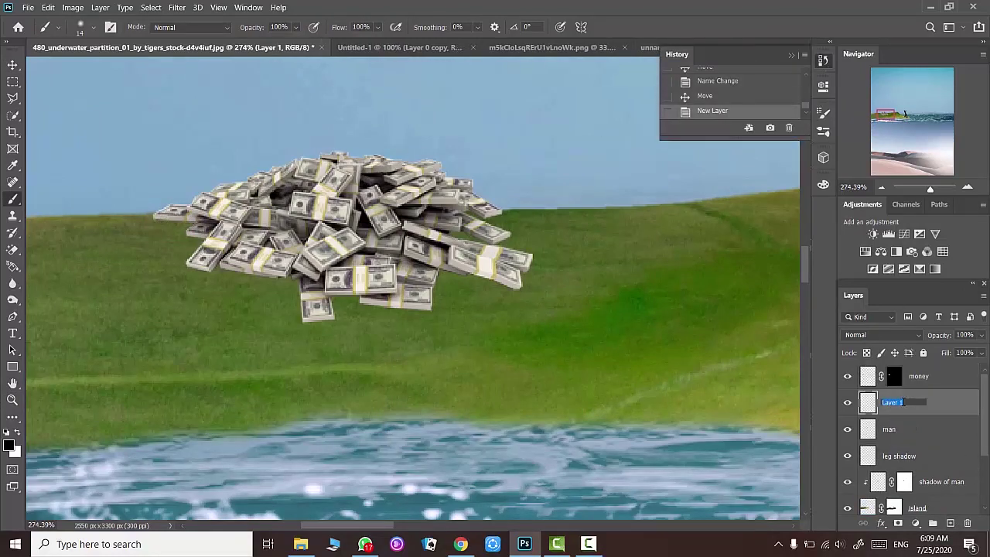
type("money shadow")
key("Return")
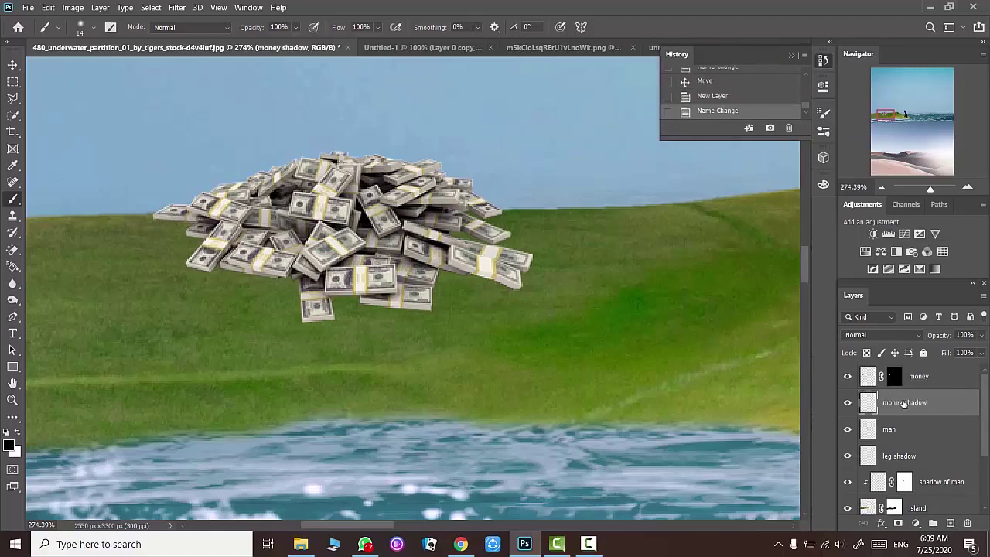
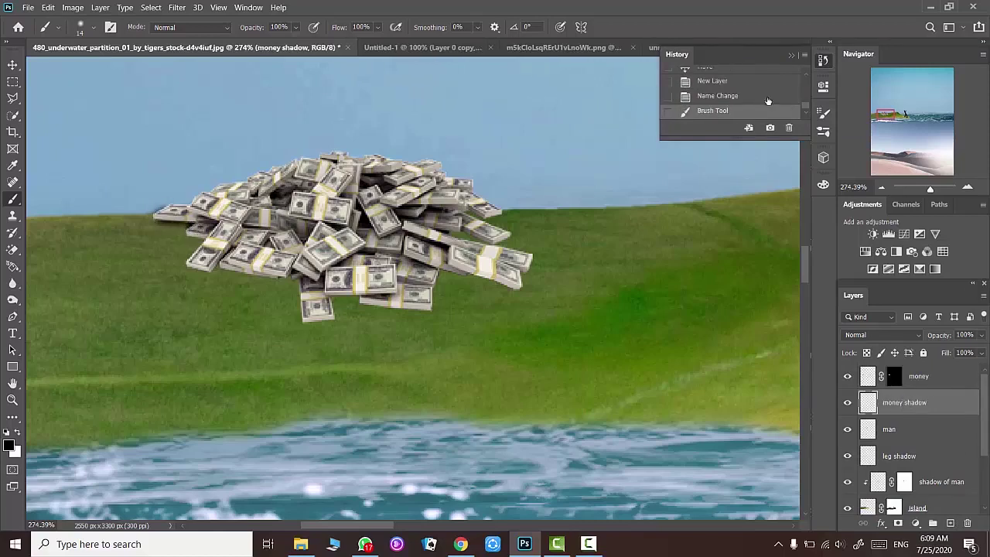
- Paint black soft-brush shadows under the bottom edges of the money stacks and between the upper stacks
left_click_drag(193, 230, 167, 219)
scroll(167, 214, "up", 2)
scroll(167, 215, "up", 2)
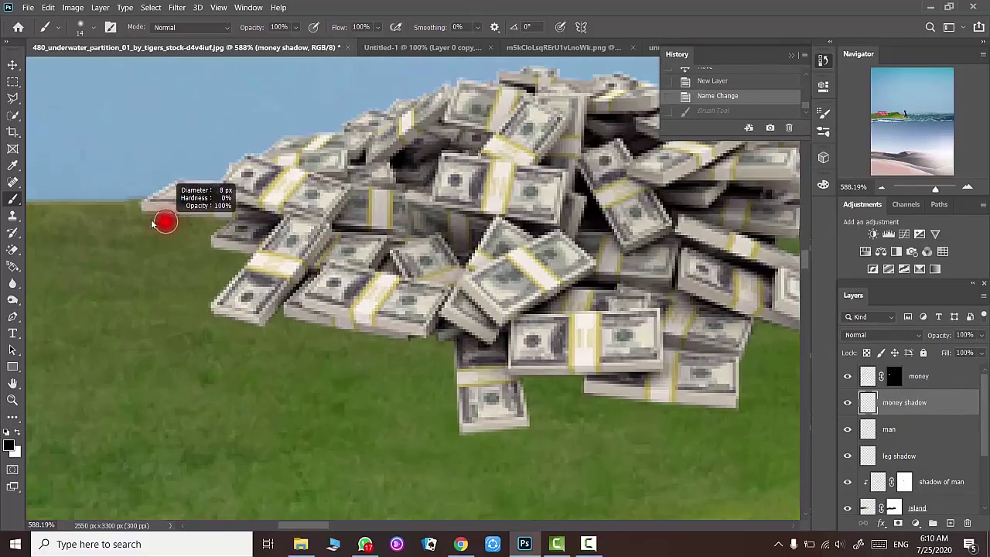
left_click_drag(177, 209, 216, 208)
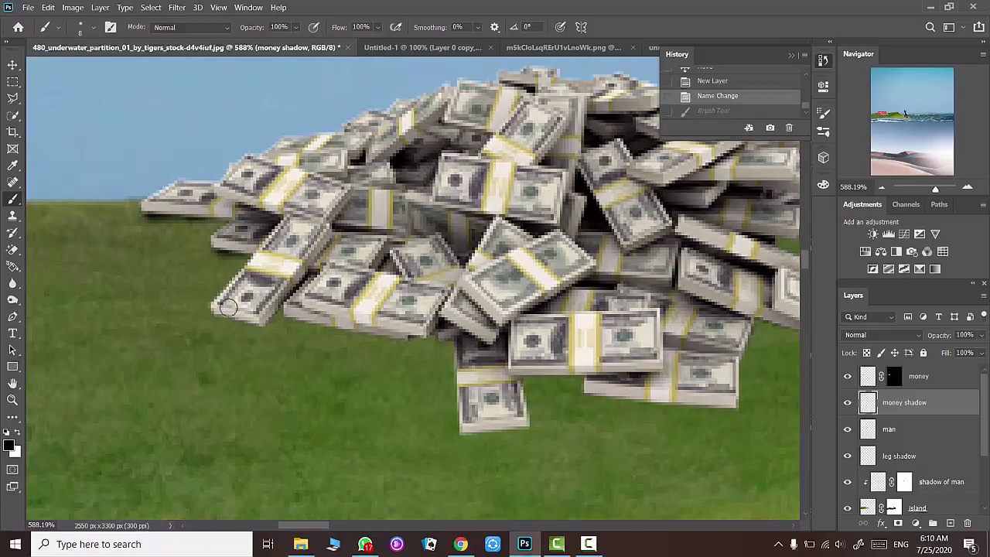
mouse_move(212, 313)
left_mouse_down()
mouse_move(455, 340)
mouse_move(487, 362)
left_mouse_up()
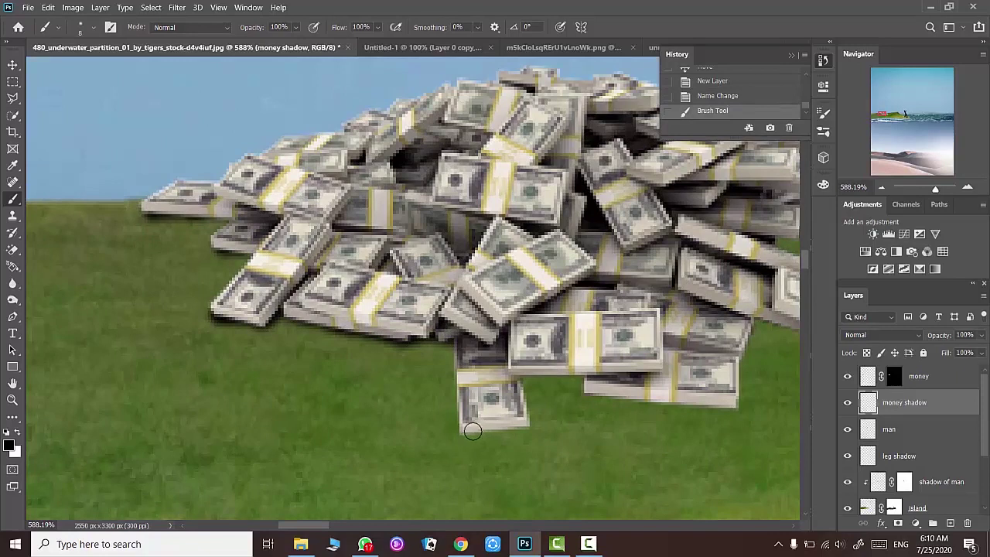
mouse_move(472, 430)
left_mouse_down()
mouse_move(523, 425)
mouse_move(522, 381)
mouse_move(572, 376)
mouse_move(608, 392)
mouse_move(737, 407)
mouse_move(749, 325)
left_mouse_up()
scroll(360, 512, "right", 5)
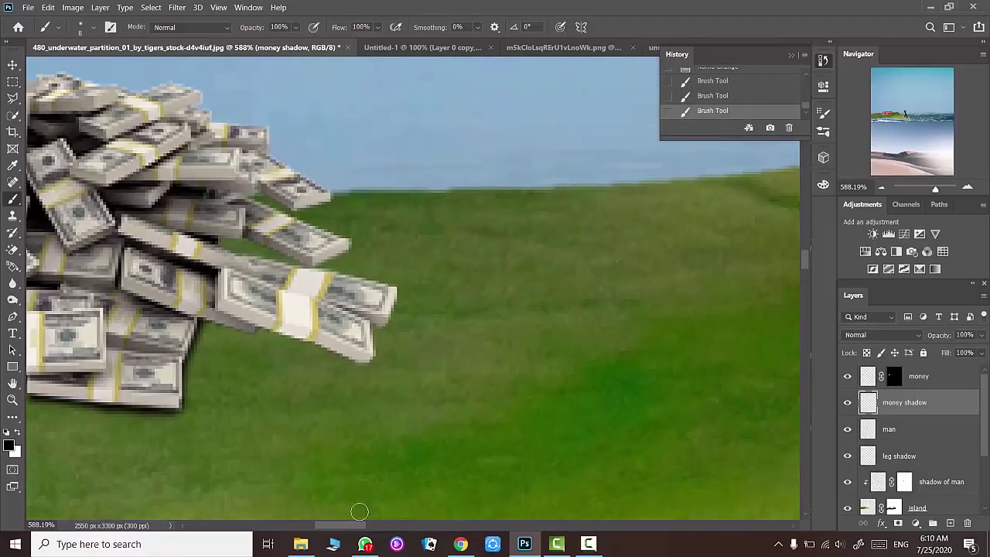
mouse_move(214, 315)
left_mouse_down()
mouse_move(287, 325)
mouse_move(373, 362)
mouse_move(389, 290)
left_mouse_up()
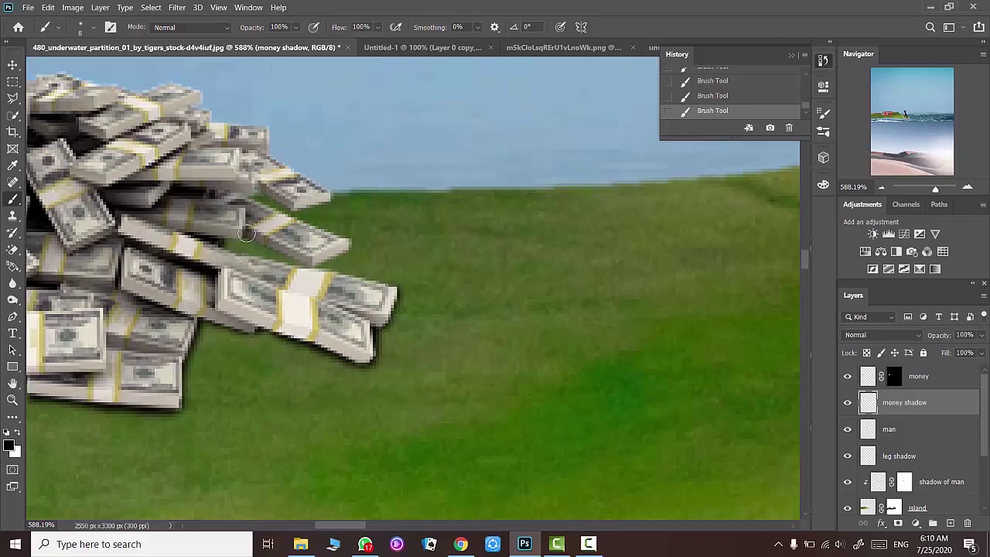
mouse_move(263, 238)
left_mouse_down()
mouse_move(309, 263)
mouse_move(237, 261)
mouse_move(344, 251)
mouse_move(282, 225)
mouse_move(244, 181)
mouse_move(326, 199)
left_mouse_up()
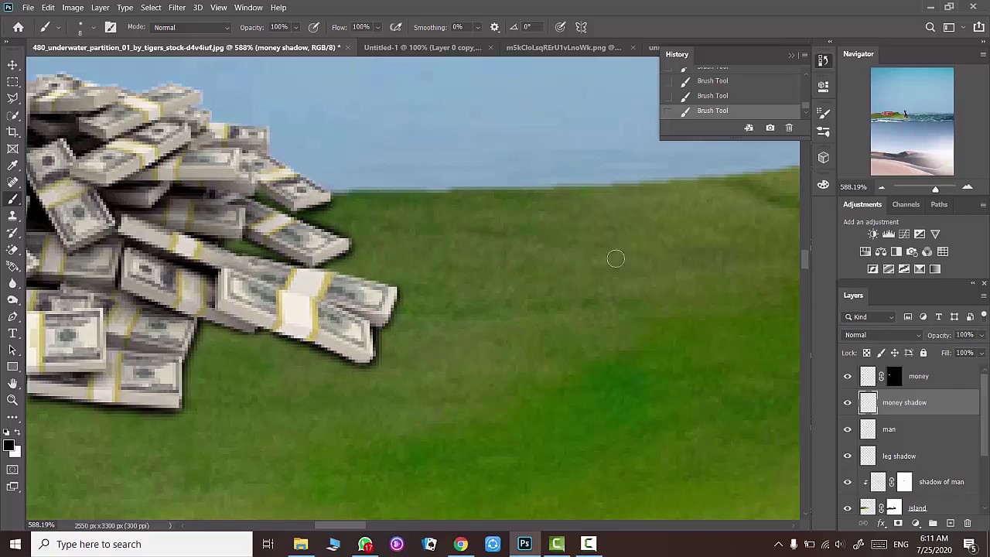
- Erase excess shadow near the stack edge with a tiny eraser, then zoom out to the whole island
right_click(12, 249)
left_click(62, 249)
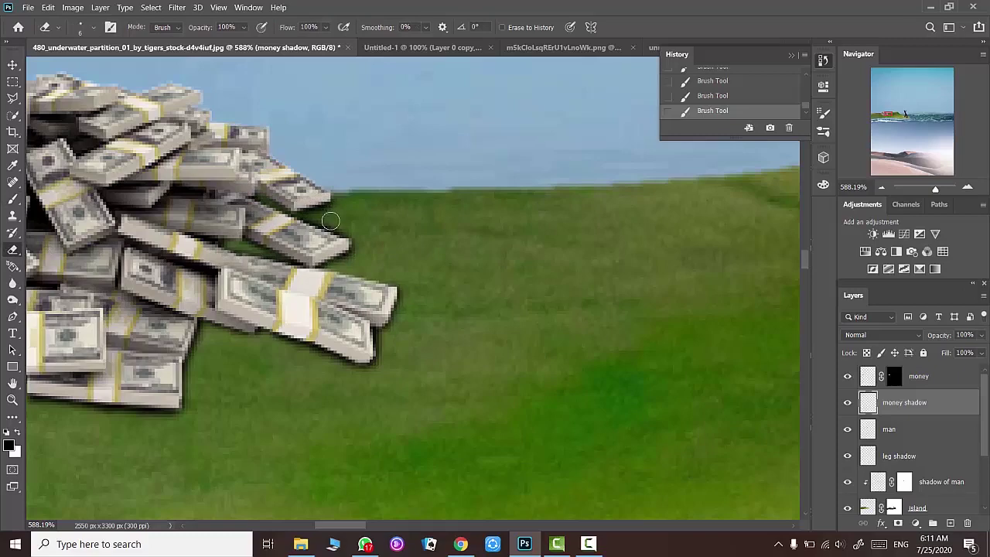
mouse_move(330, 221)
left_mouse_down()
mouse_move(349, 222)
mouse_move(323, 217)
left_mouse_up()
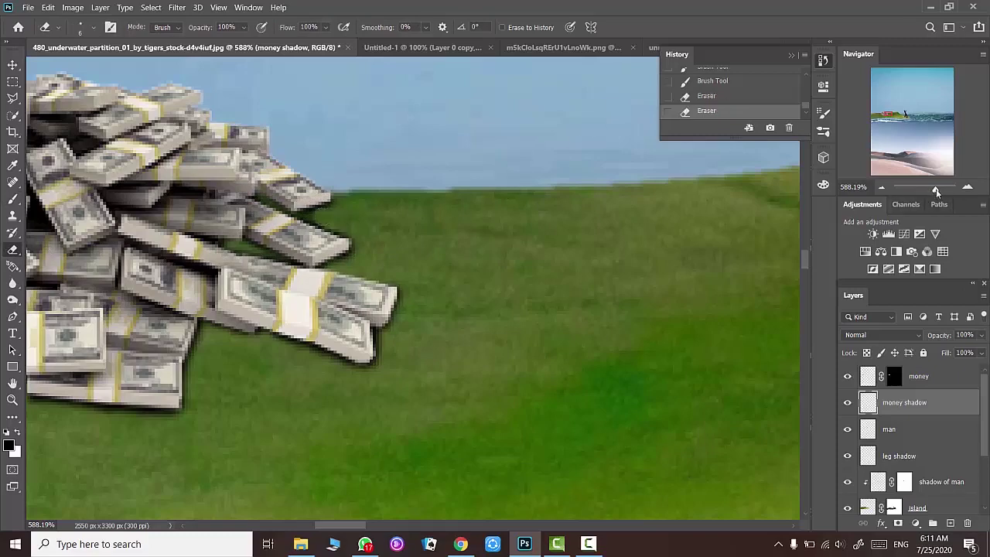
mouse_move(936, 191)
left_mouse_down()
mouse_move(920, 189)
mouse_move(935, 190)
left_mouse_up()
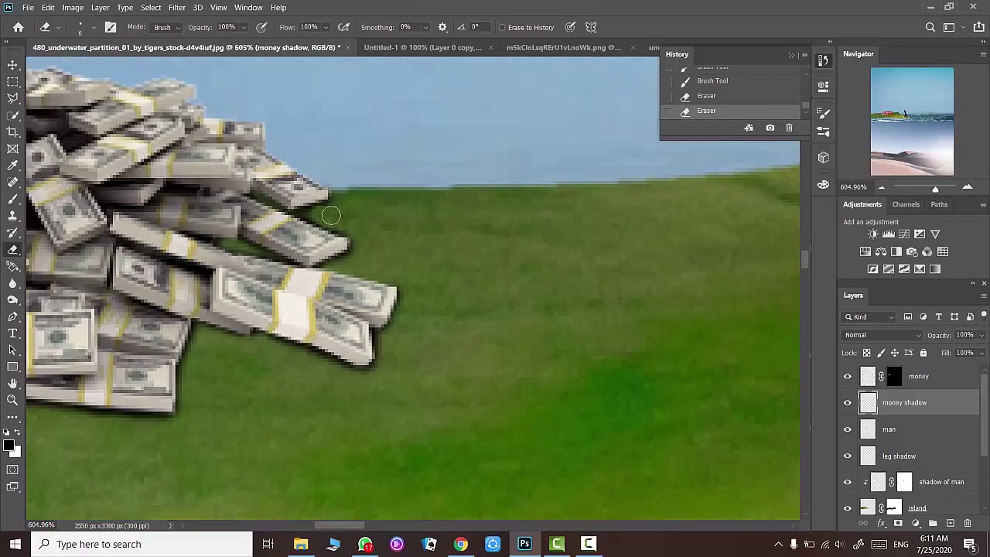
right_click(360, 220)
left_click_drag(430, 252, 410, 252)
key("Return")
left_click_drag(936, 191, 922, 191)
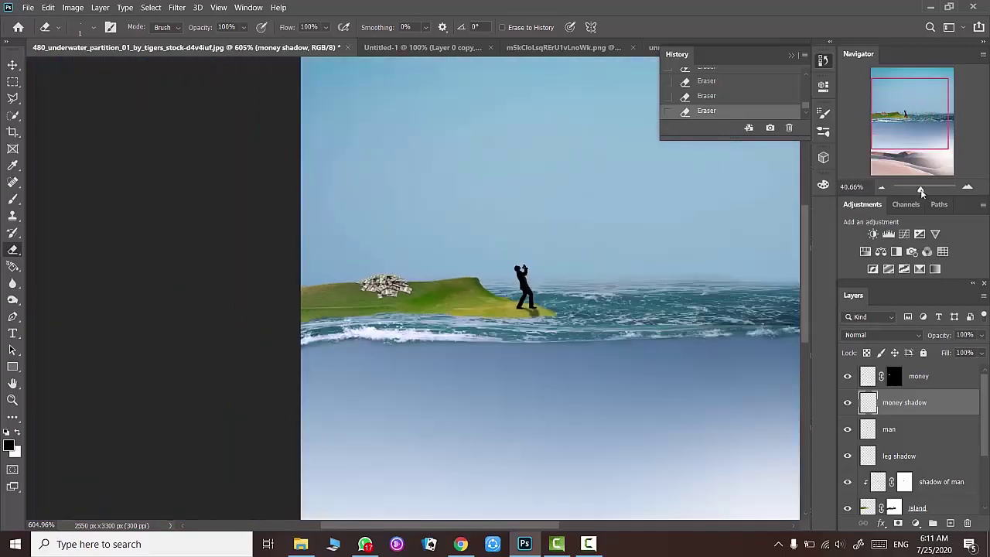
- Bring the money tree into the composite and cut its Yellows saturation to -76
key("z")
left_click(536, 48)
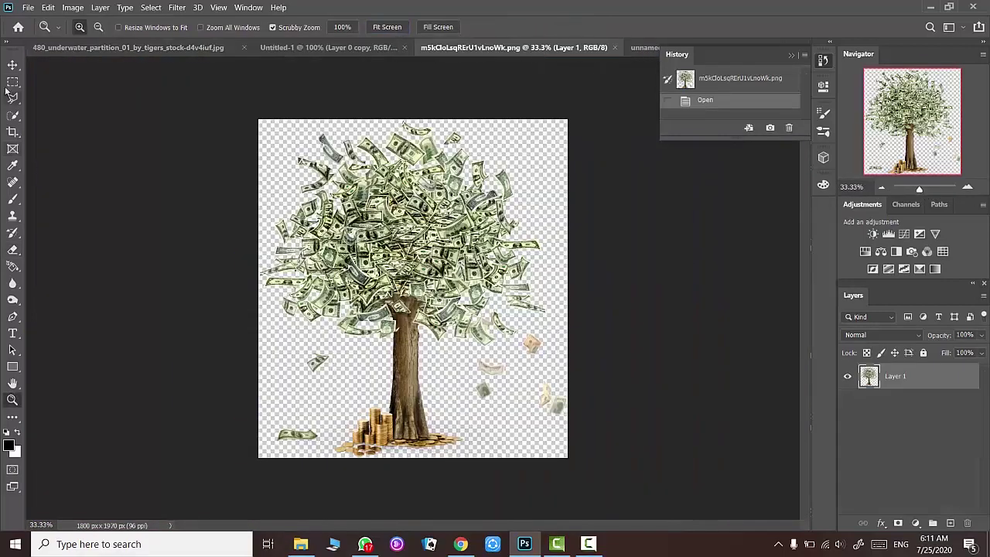
key("v")
mouse_move(410, 194)
left_mouse_down()
mouse_move(171, 58)
mouse_move(379, 236)
left_mouse_up()
key("ctrl+u")
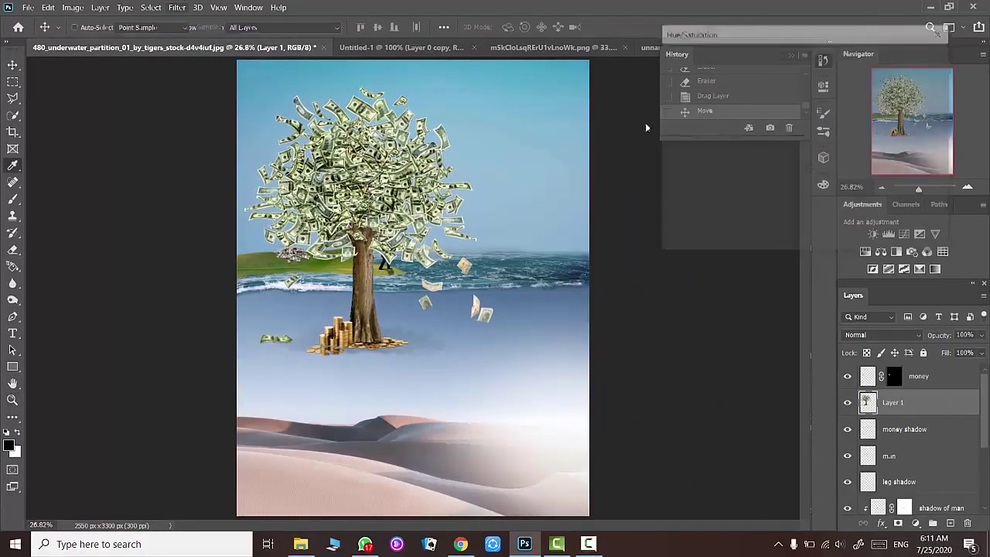
left_click(719, 82)
left_click(721, 121)
left_click_drag(751, 153, 727, 154)
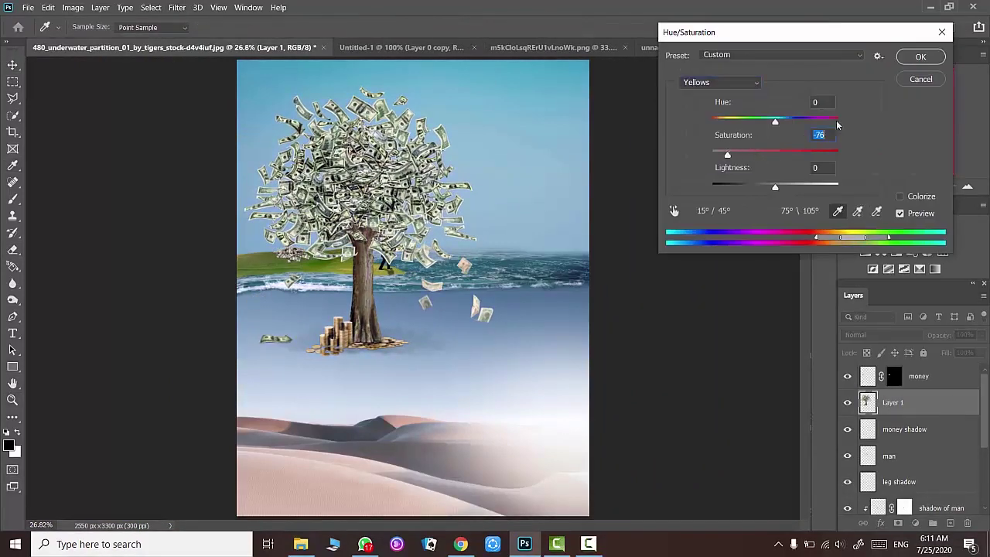
left_click(920, 56)
- Scale the money tree down and position it standing on the island
key("ctrl+t")
left_click_drag(469, 122, 333, 263)
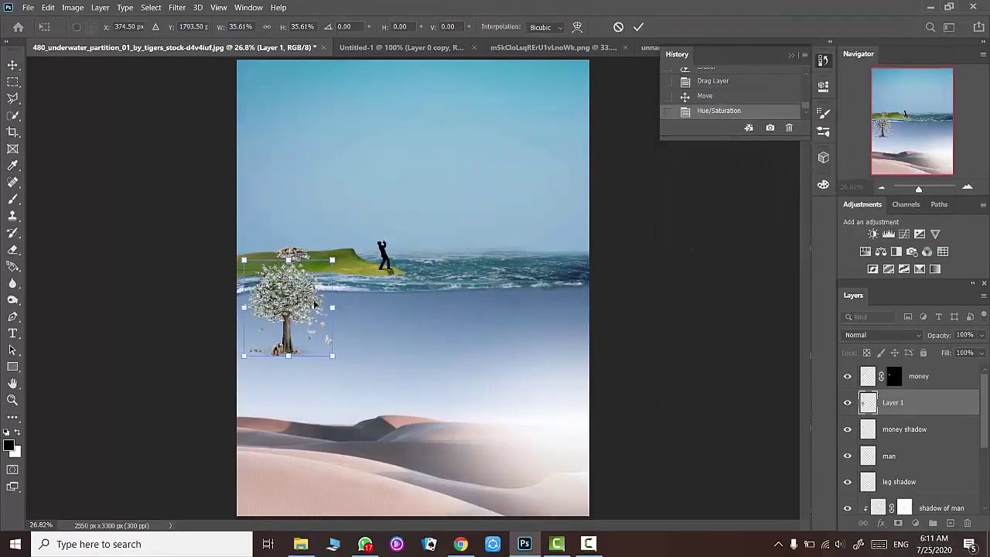
left_click_drag(294, 309, 348, 210)
left_click_drag(393, 169, 335, 229)
key("Return")
scroll(332, 239, "up", 3)
scroll(335, 242, "up", 2)
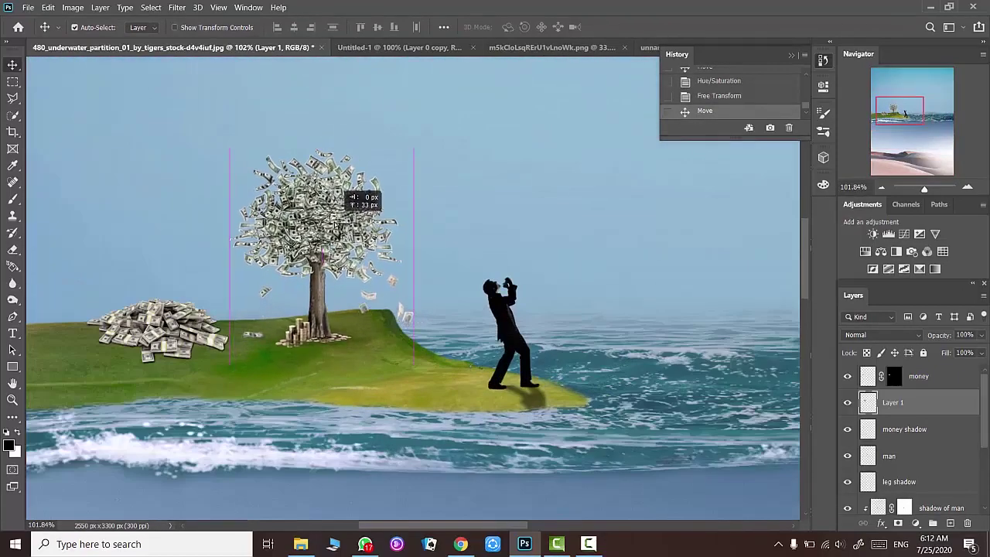
left_click_drag(335, 230, 335, 226)
- Rename the layer 'tree of money', duplicate it as 'tree of money shadow', and place the copy beneath
double_click(892, 402)
type("tree of money")
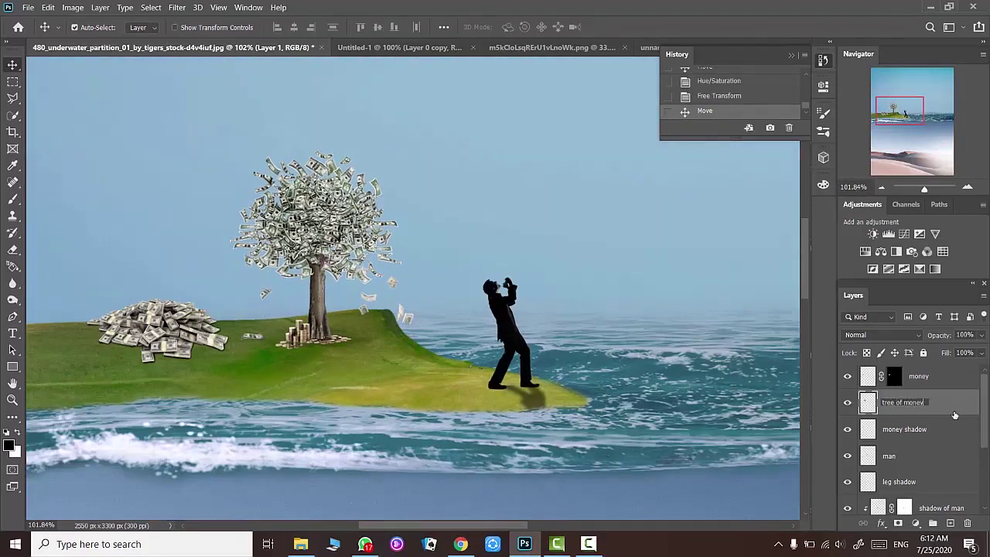
key("Return")
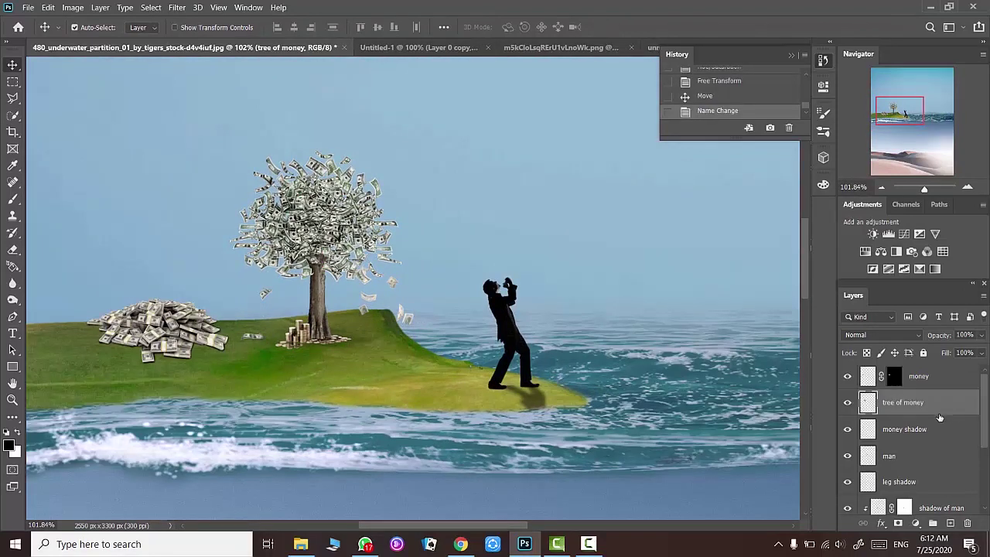
left_click_drag(940, 418, 927, 381)
key("ctrl+j")
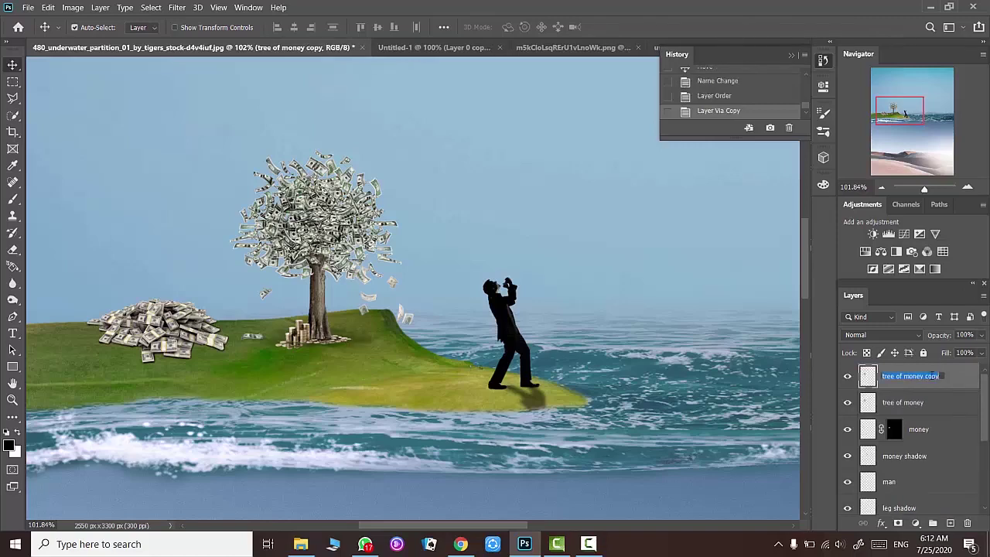
type("tree of money shadow")
key("Return")
key("ctrl+bracketleft")
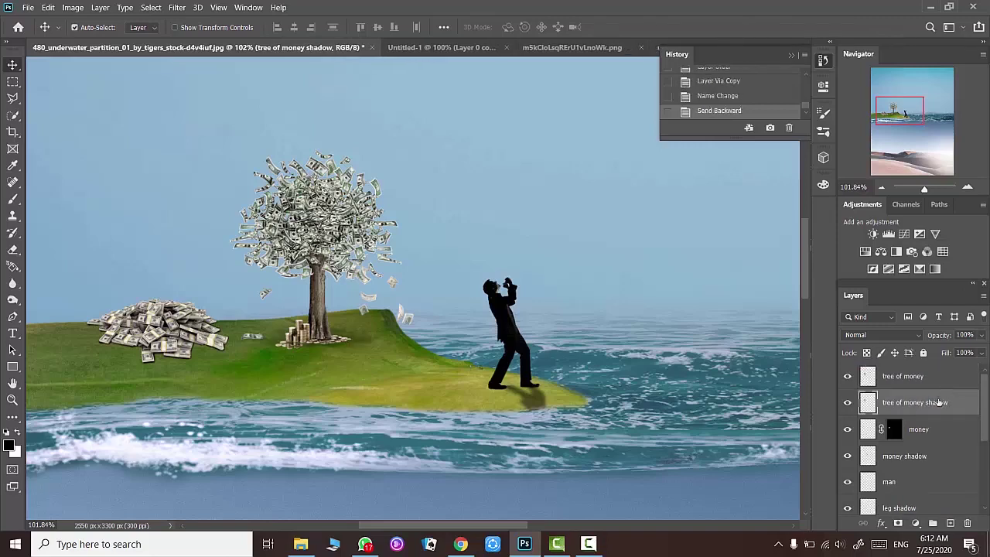
- Flip the tree copy vertically and distort it below the tree's base across the island
key("ctrl+t")
right_click(364, 291)
left_click(397, 523)
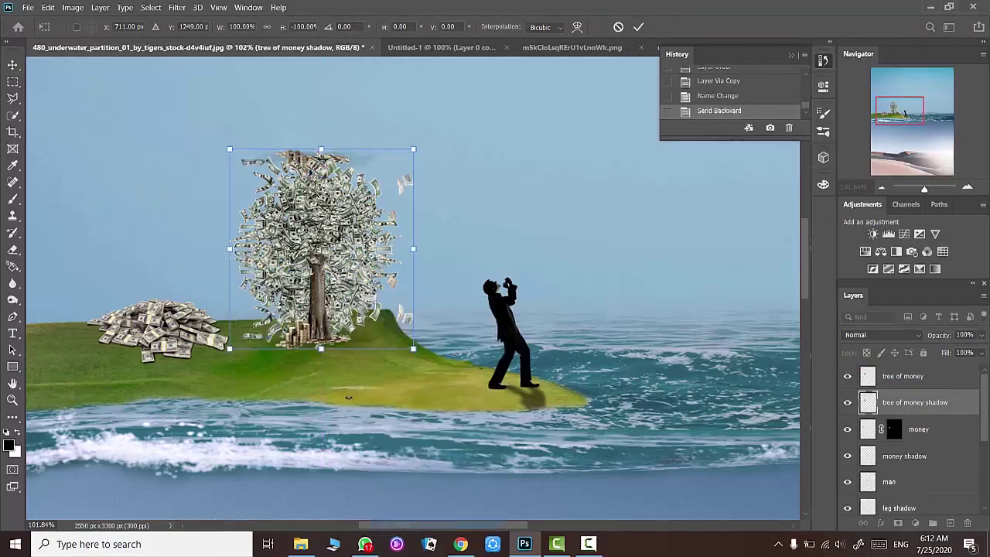
left_click_drag(341, 151, 345, 309)
left_click_drag(342, 508, 354, 503)
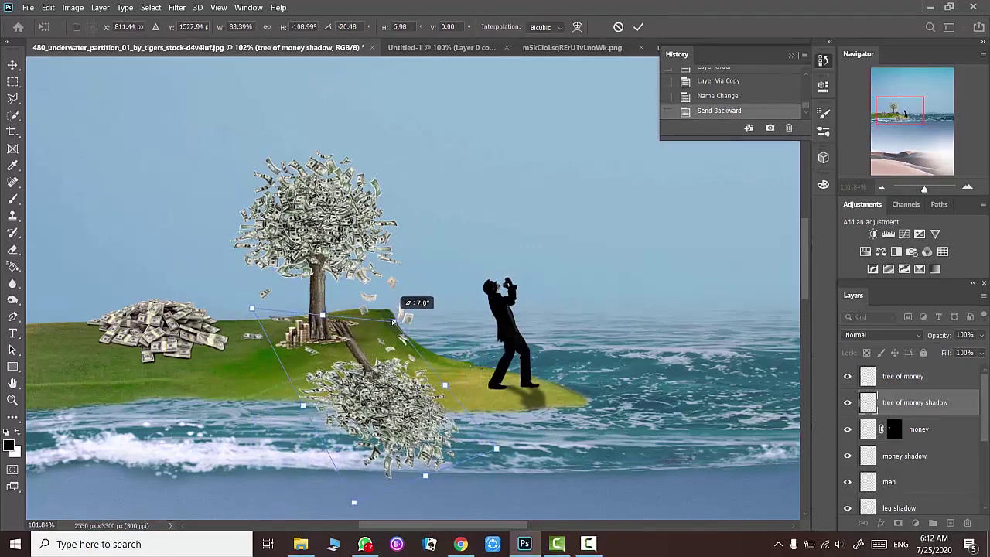
left_click_drag(435, 309, 401, 313)
left_click_drag(252, 308, 249, 335)
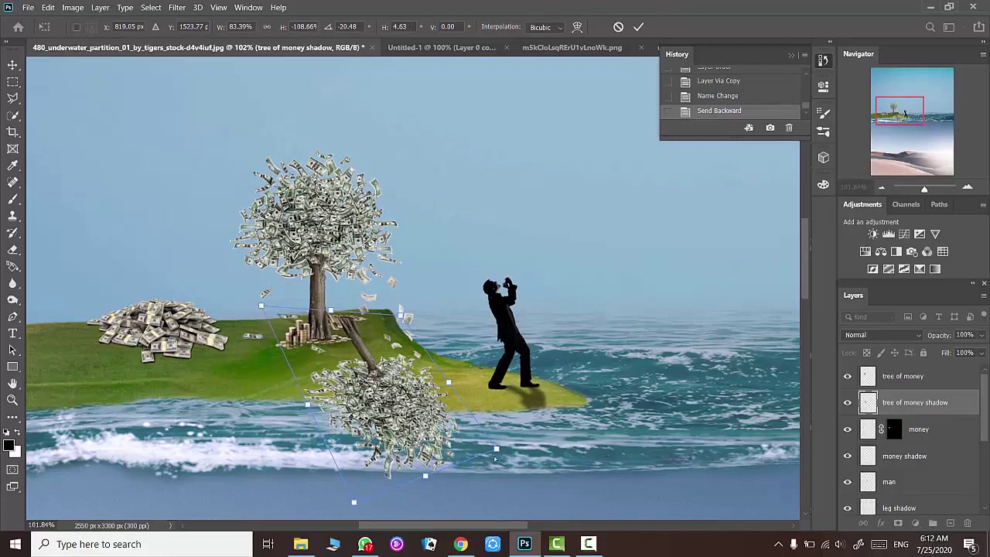
left_click_drag(355, 417, 369, 456)
key("Return")
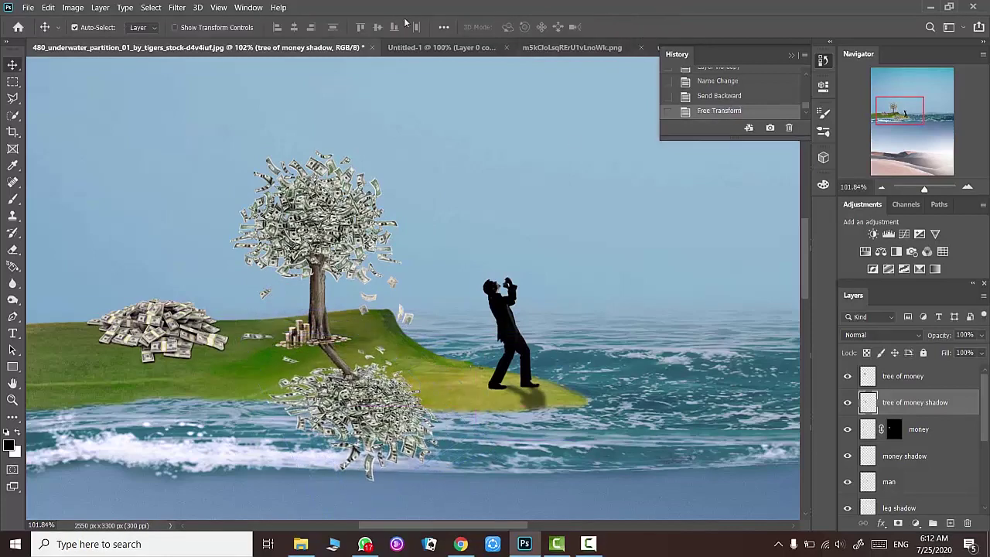
- Gaussian Blur the shadow, set Levels output white to 0 to make it black, and blur again
left_click(178, 7)
left_click(363, 192)
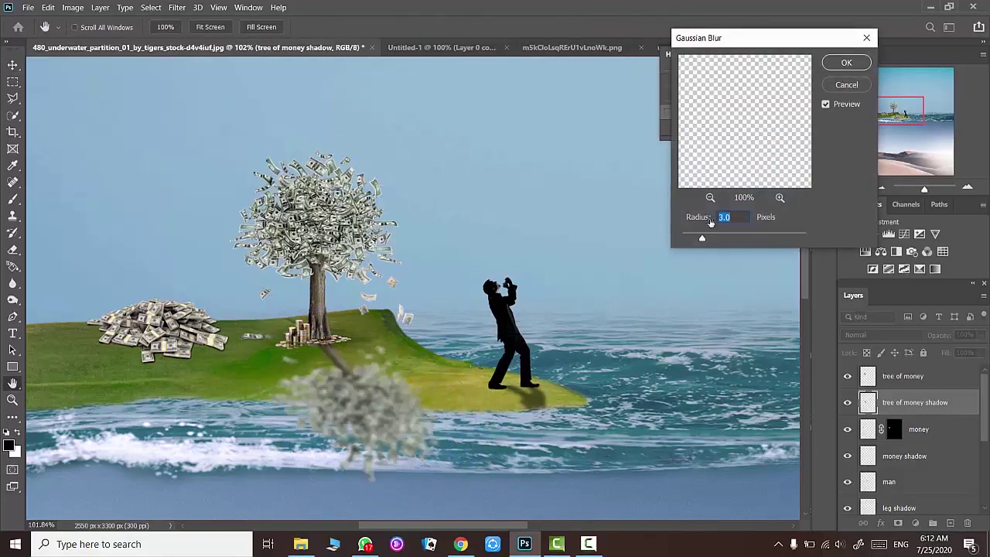
left_click_drag(704, 239, 694, 239)
left_click(846, 63)
key("ctrl+l")
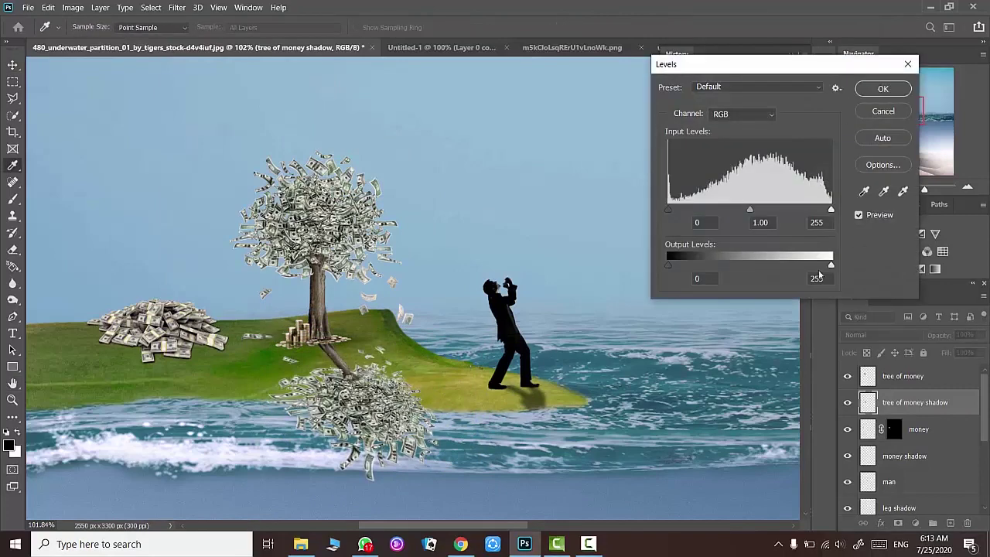
left_click_drag(831, 264, 668, 265)
left_click(883, 89)
left_click(177, 7)
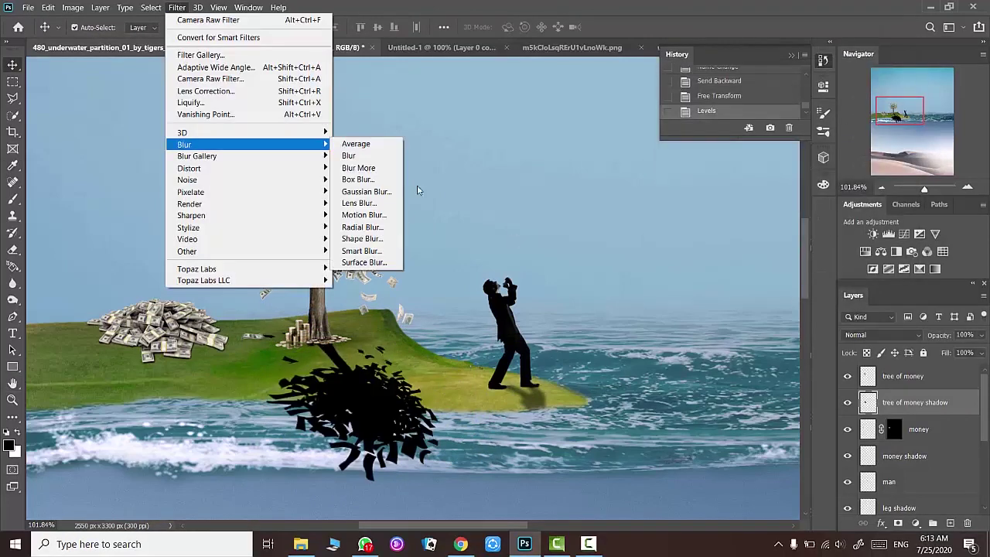
left_click(364, 193)
left_click(846, 63)
- Shift the shadow down-right and distort it to follow the island slope
key("v")
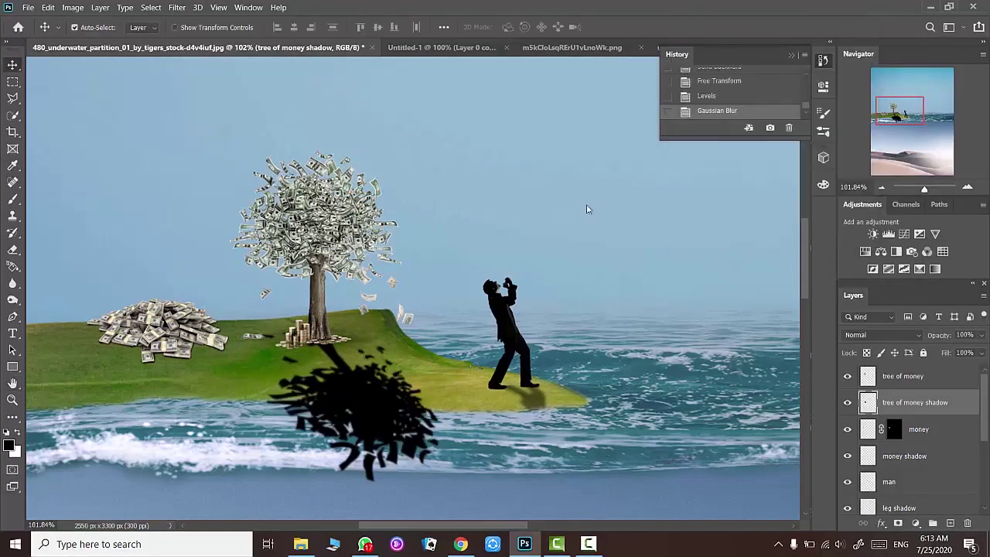
left_click_drag(356, 392, 372, 406)
key("ctrl+t")
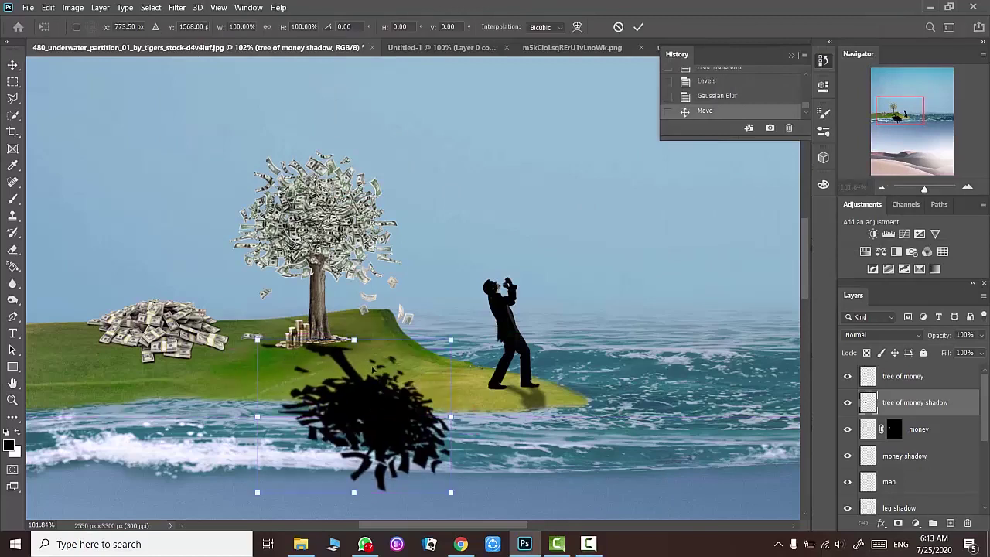
left_click_drag(452, 494, 468, 465)
left_click_drag(451, 339, 435, 331)
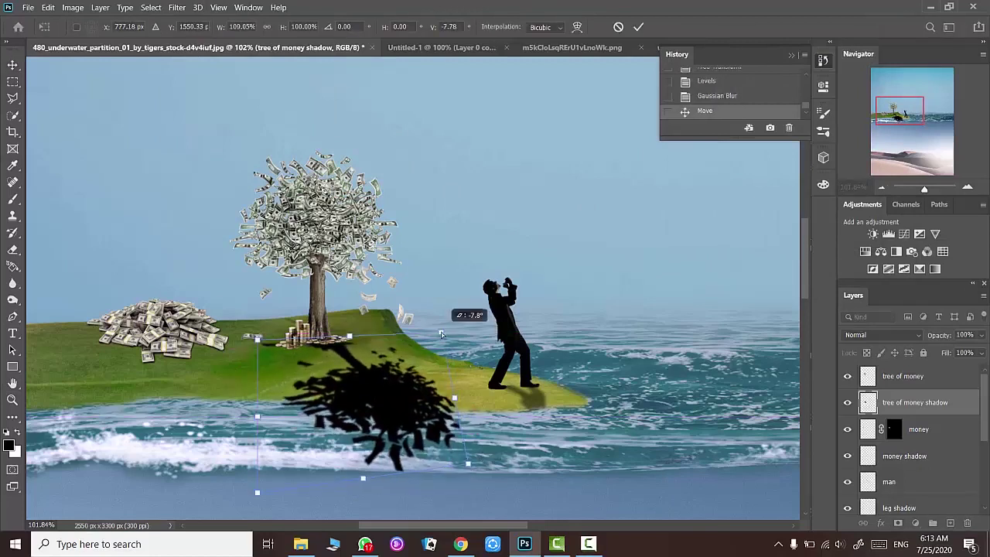
left_click(638, 27)
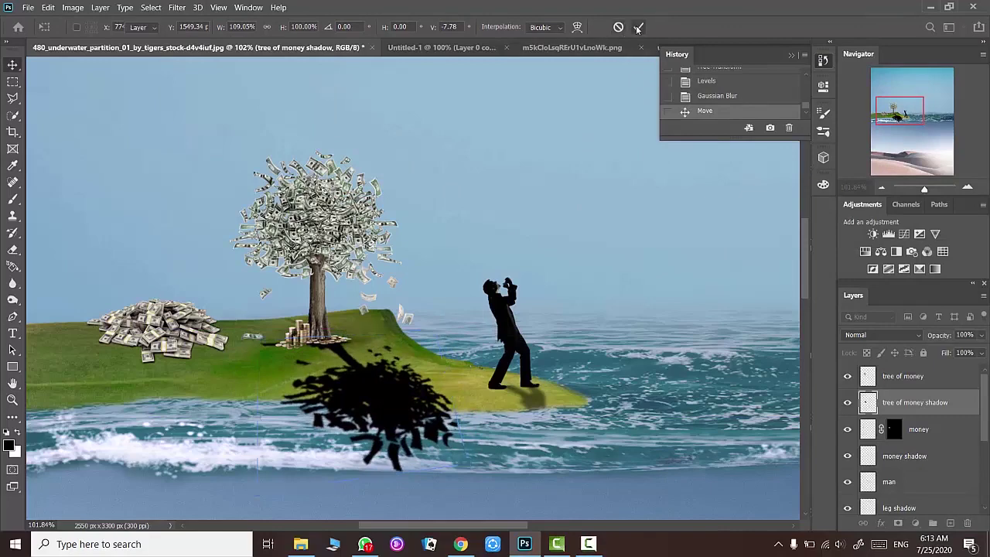
- Move the tree of money shadow layer down and clip it to the island layer
scroll(912, 464, "down", 1)
left_click_drag(915, 369, 913, 488)
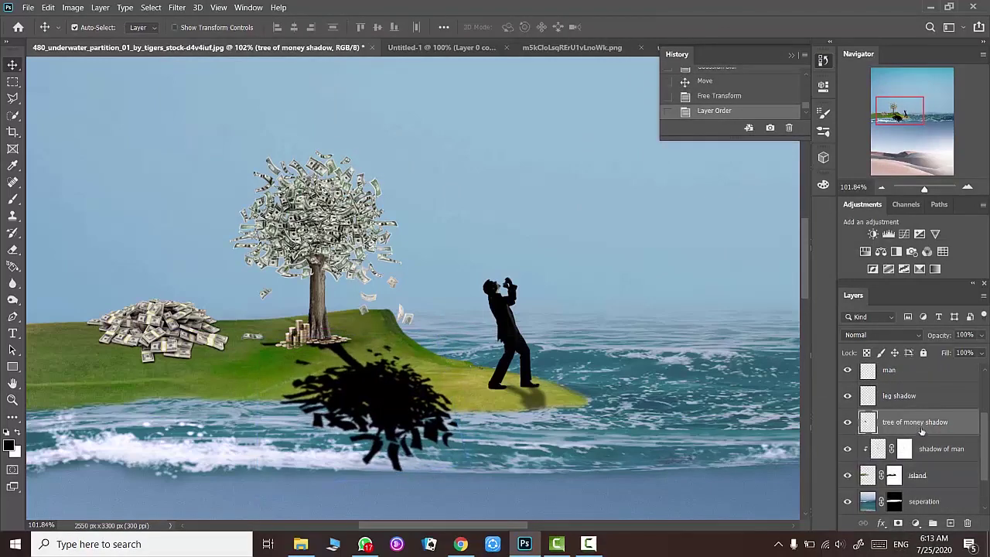
right_click(920, 421)
left_click(787, 234)
scroll(913, 448, "up", 2)
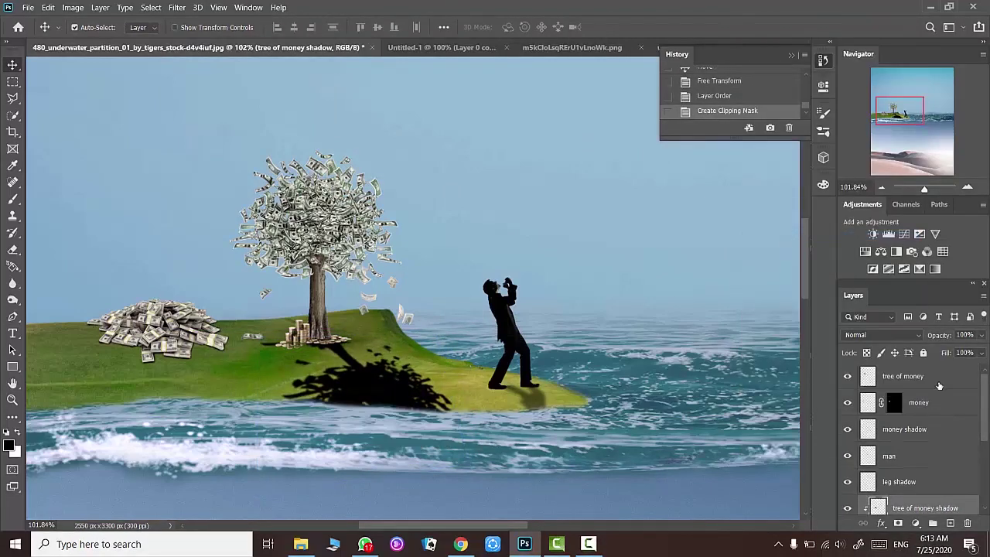
left_click_drag(913, 402, 913, 470)
- Set the tree of money shadow layer's Fill to 33%
left_click(929, 508)
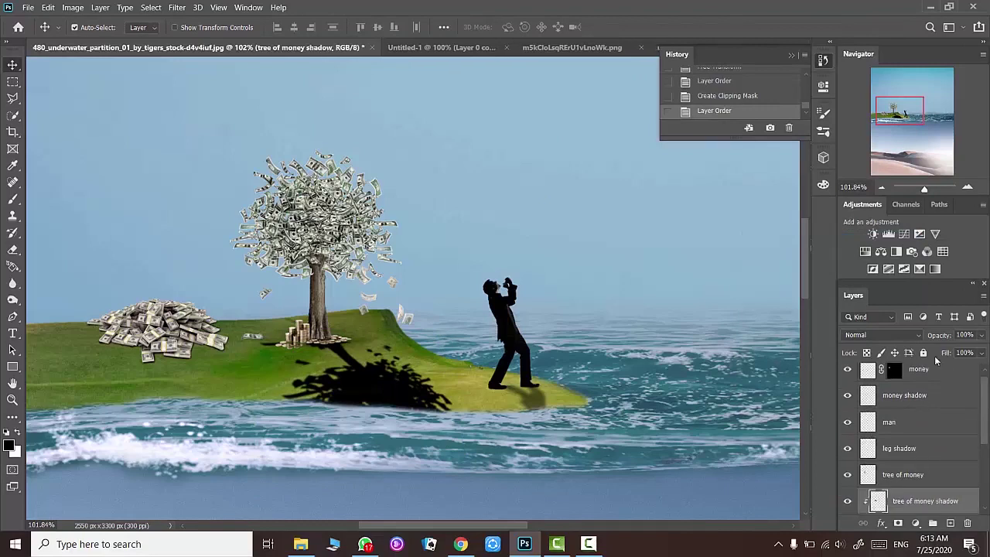
key("shift+2")
key("shift+9")
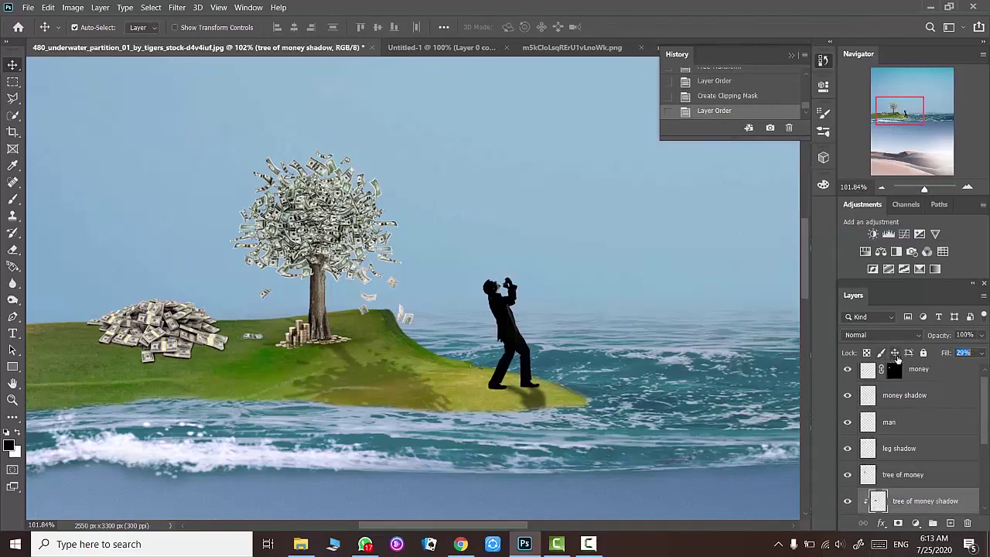
key("Return")
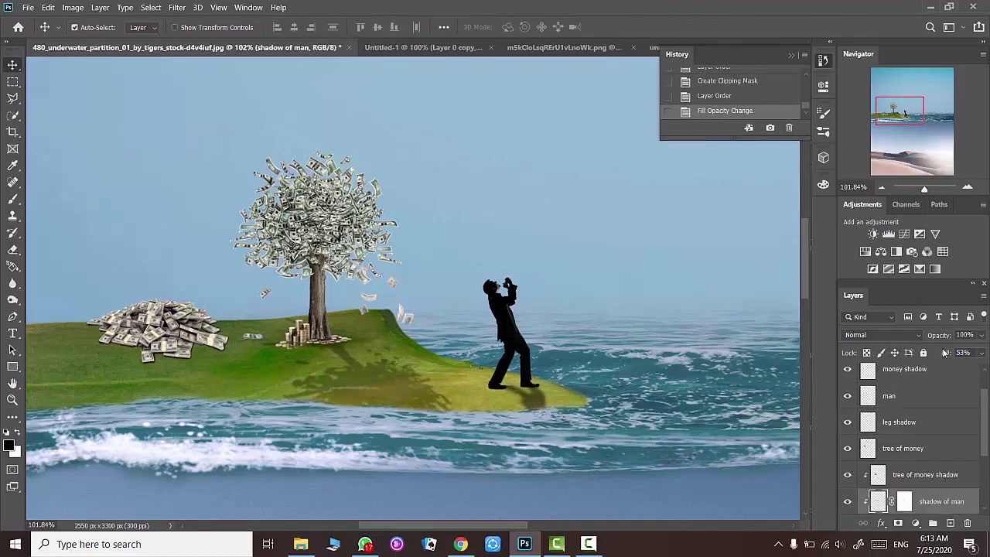
left_click_drag(945, 352, 933, 353)
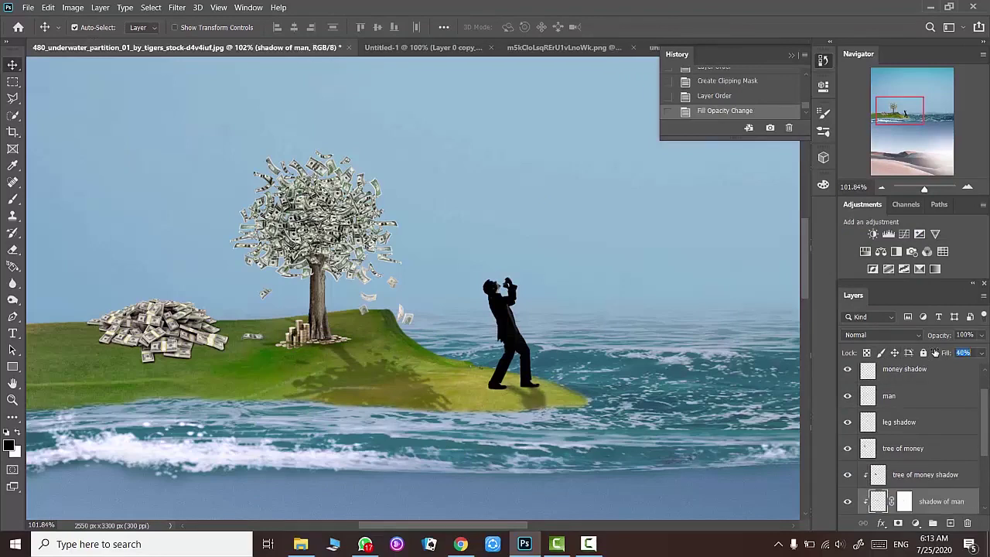
type("33")
key("Return")
key("alt+bracketright")
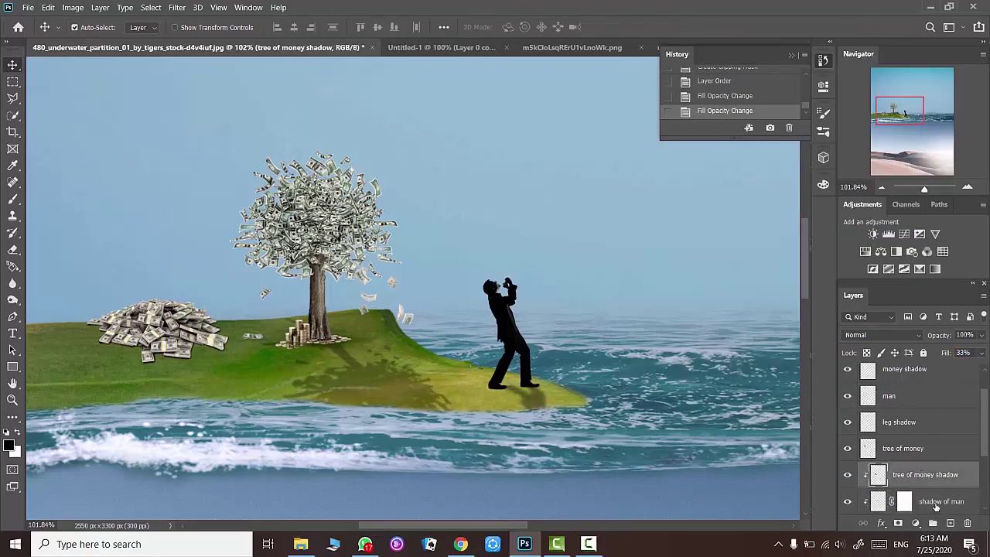
- Lower the shadow of man layer's Fill to 35% and zoom out to the full composition
left_click(936, 503)
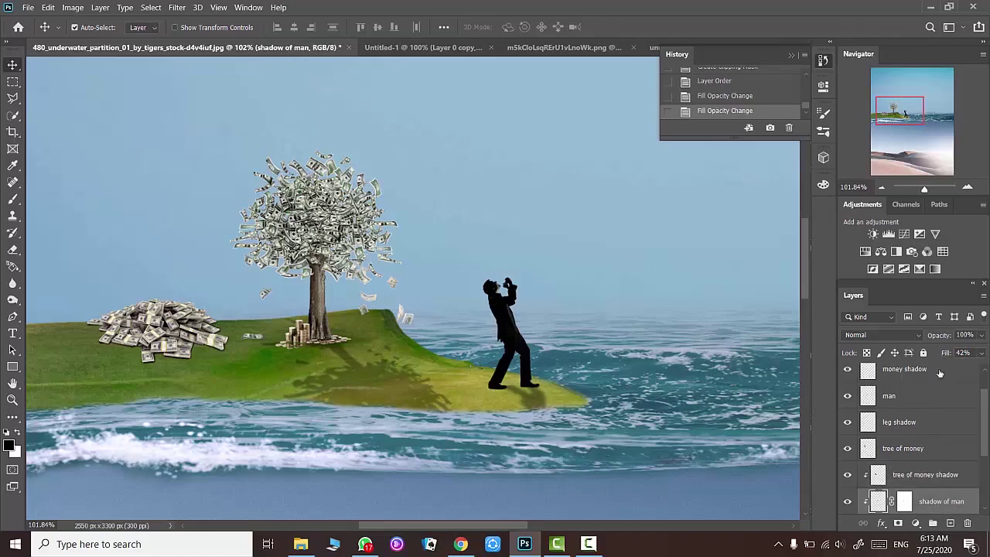
left_click_drag(942, 353, 939, 353)
scroll(959, 410, "up", 1)
left_click_drag(925, 187, 919, 188)
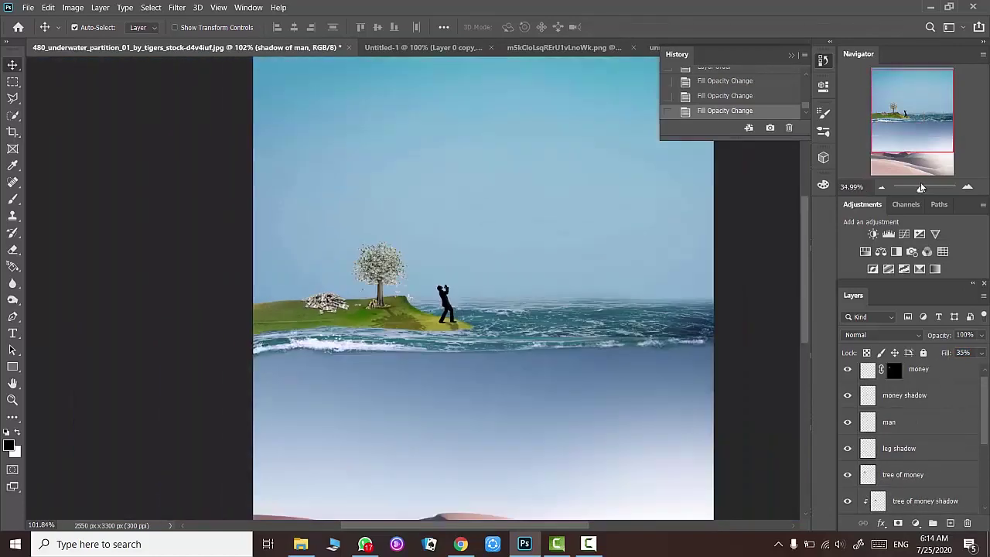
- Bring the wooden plank into the composite as a top layer named 'floating wood'
left_click(514, 50)
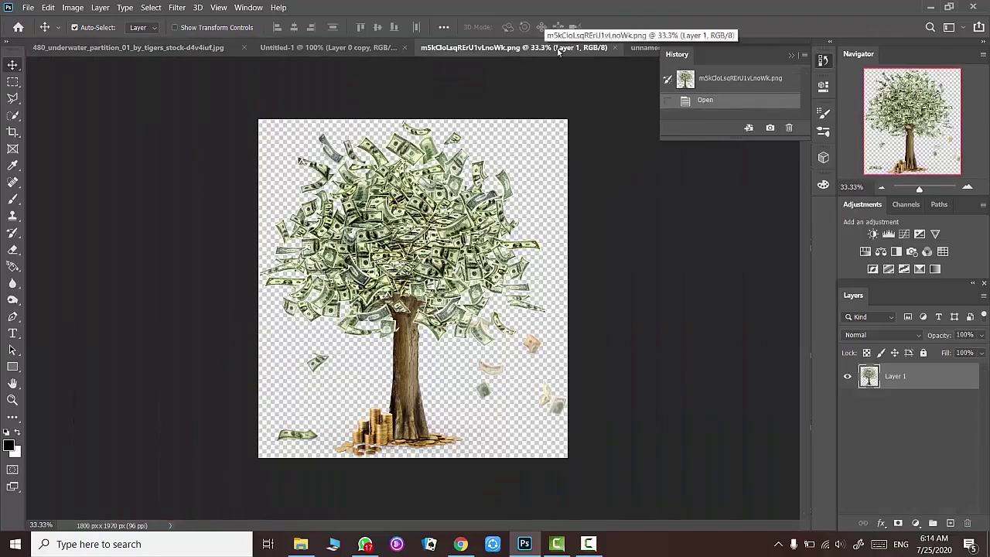
left_click(640, 48)
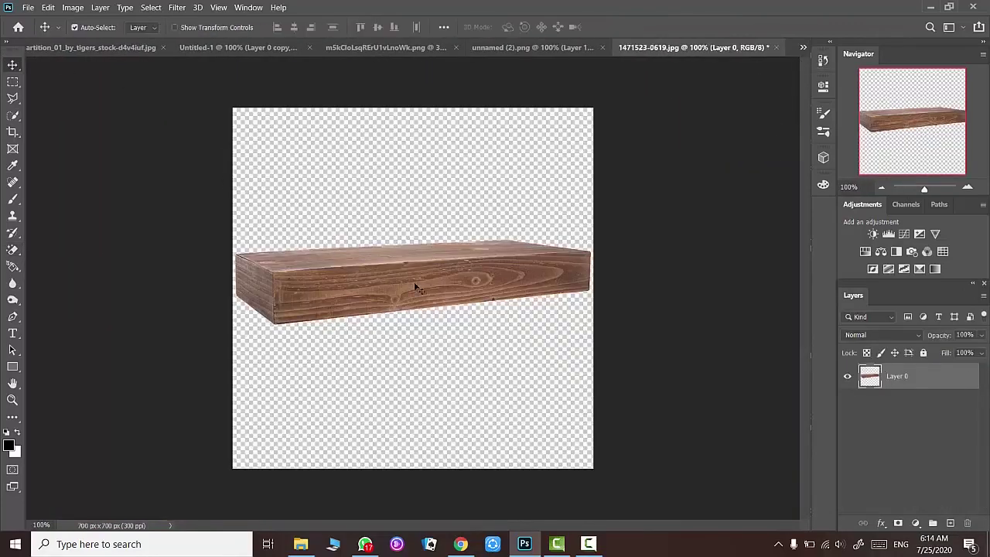
left_click_drag(413, 288, 403, 165)
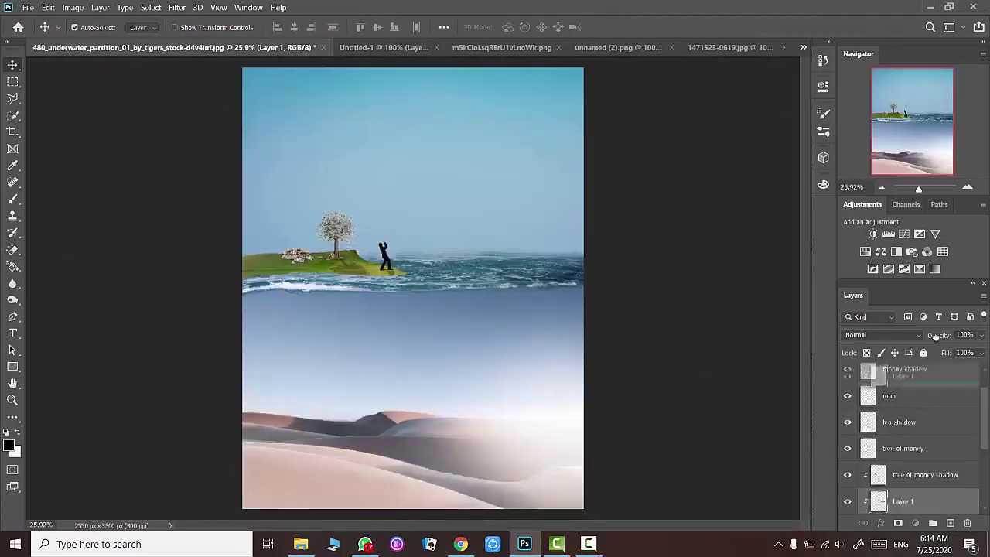
left_click_drag(934, 338, 899, 377)
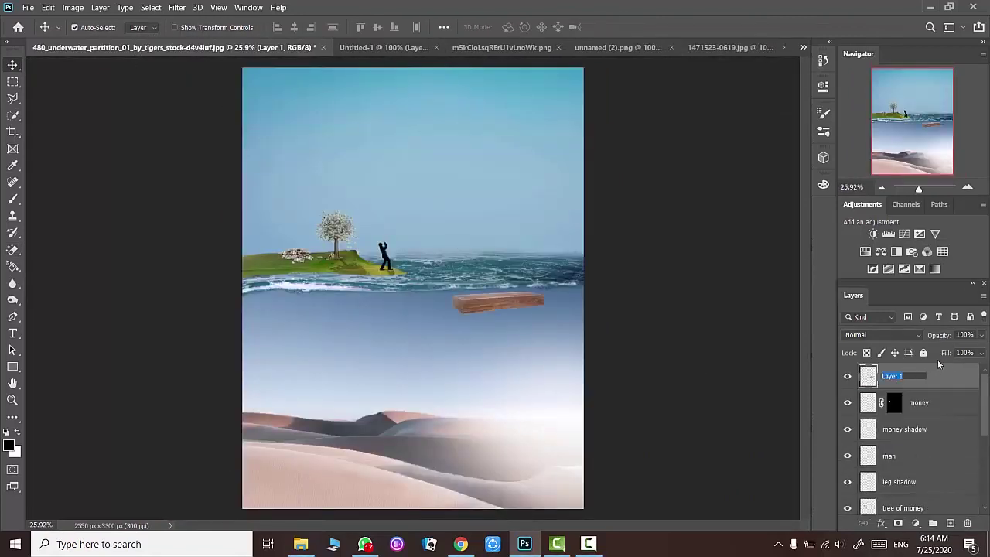
type("floating wood")
key("Return")
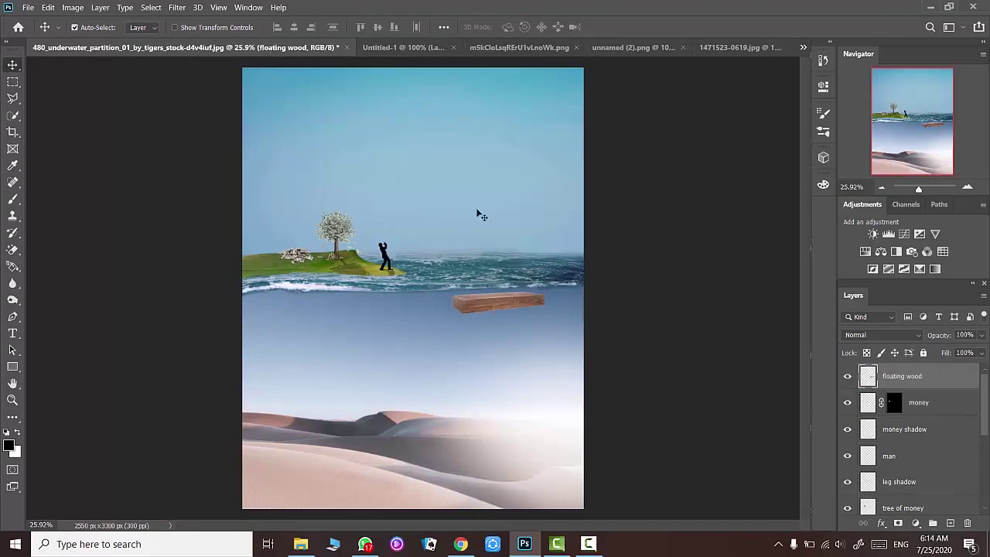
- Shrink the plank and place it on the sea surface
mouse_move(530, 307)
left_mouse_down()
mouse_move(529, 276)
mouse_move(499, 266)
left_mouse_up()
key("ctrl+t")
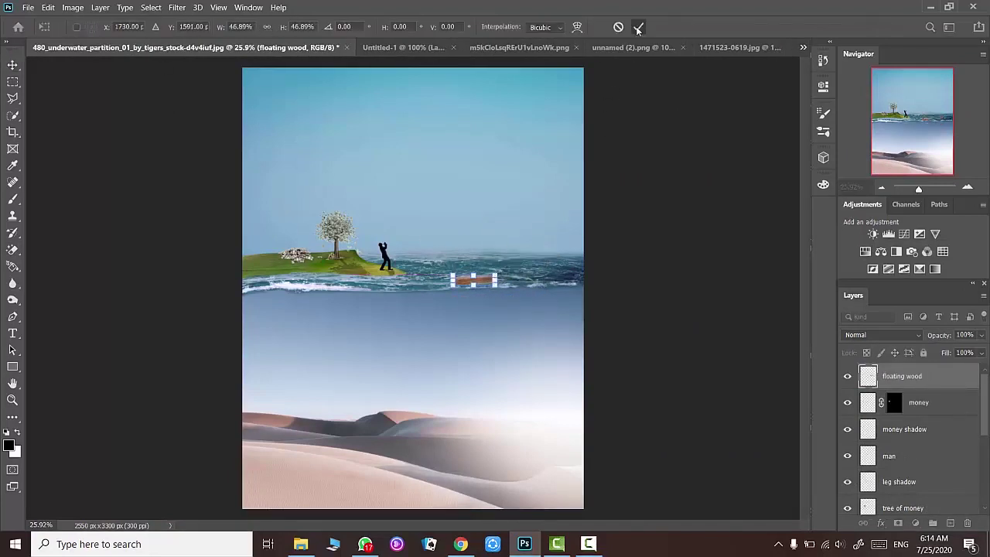
left_click(638, 27)
scroll(517, 270, "up", 5)
mouse_move(226, 351)
left_mouse_down()
mouse_move(297, 303)
mouse_move(297, 277)
left_mouse_up()
- Flatten, skew and taper the plank into perspective so it lies on the water
key("ctrl+t")
left_click_drag(467, 252, 476, 252)
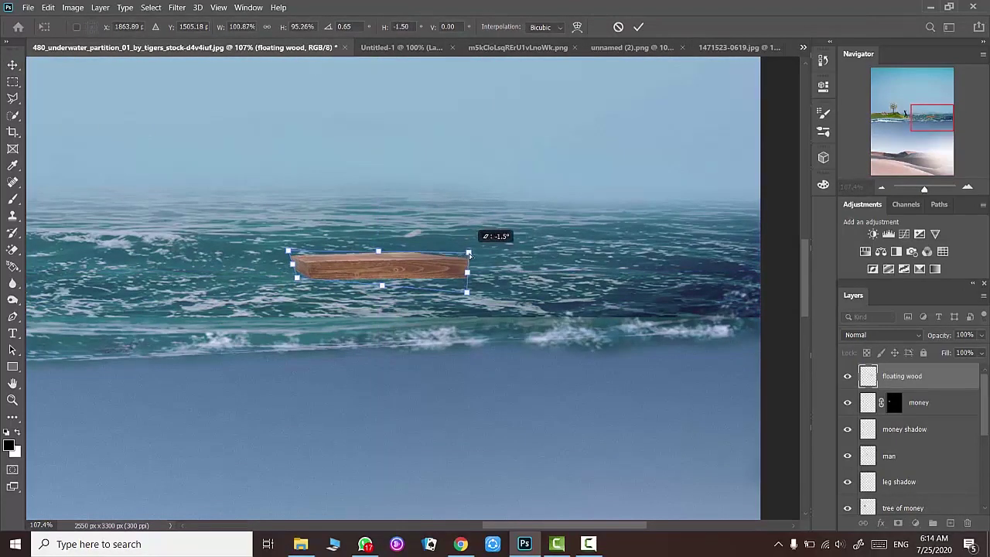
left_click_drag(466, 291, 451, 284)
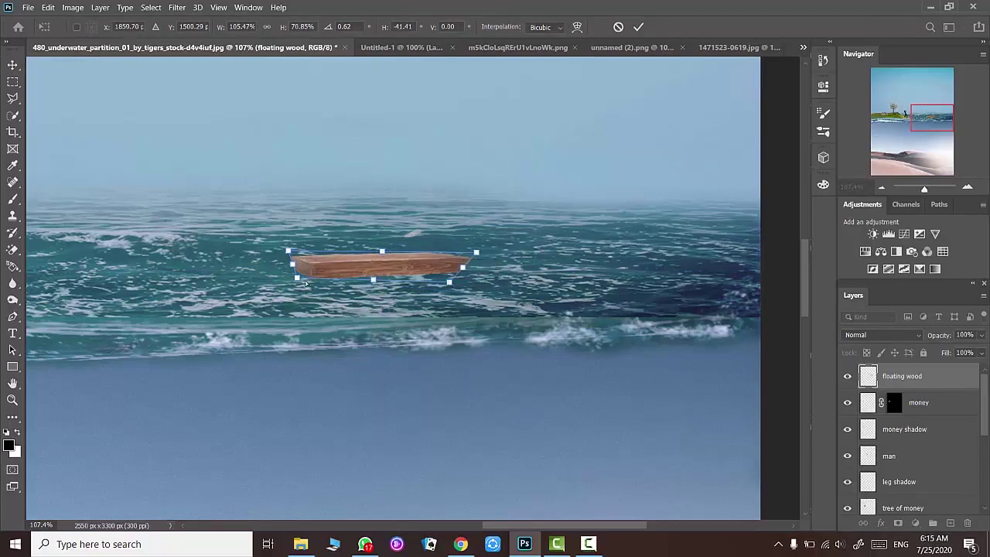
left_click_drag(297, 277, 313, 271)
left_click(638, 27)
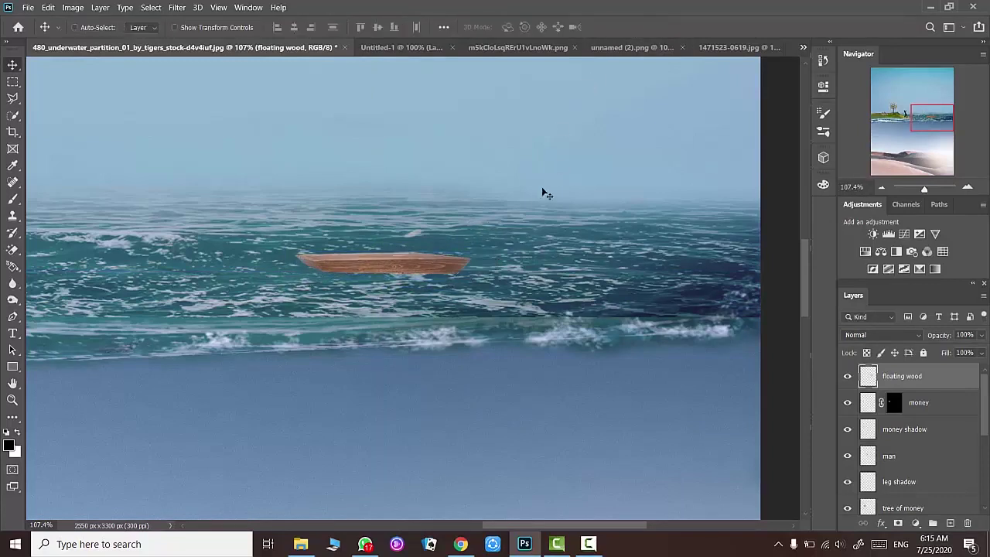
- Nudge the plank slightly left and lower, then add a layer mask to floating wood
key("ctrl+t")
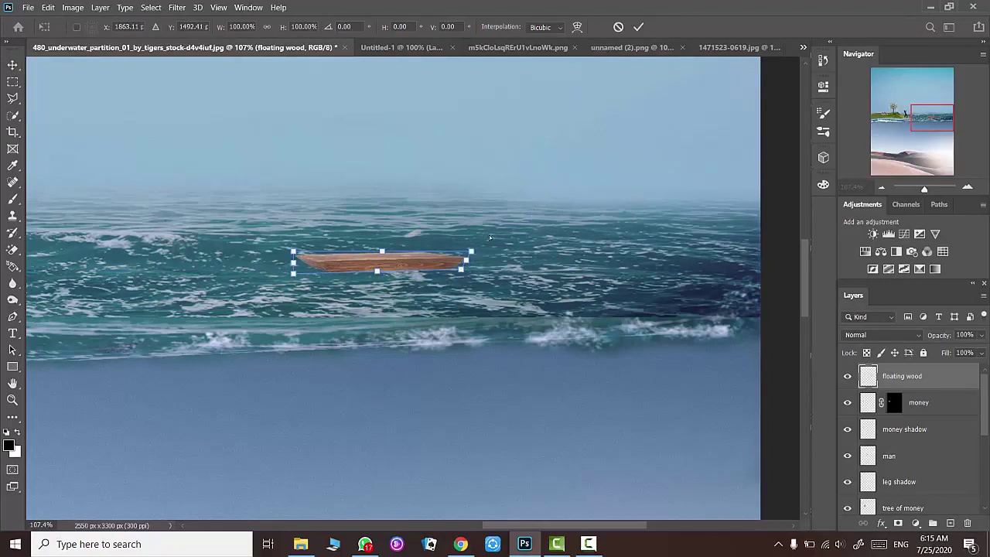
key("Return")
left_click_drag(396, 265, 377, 275)
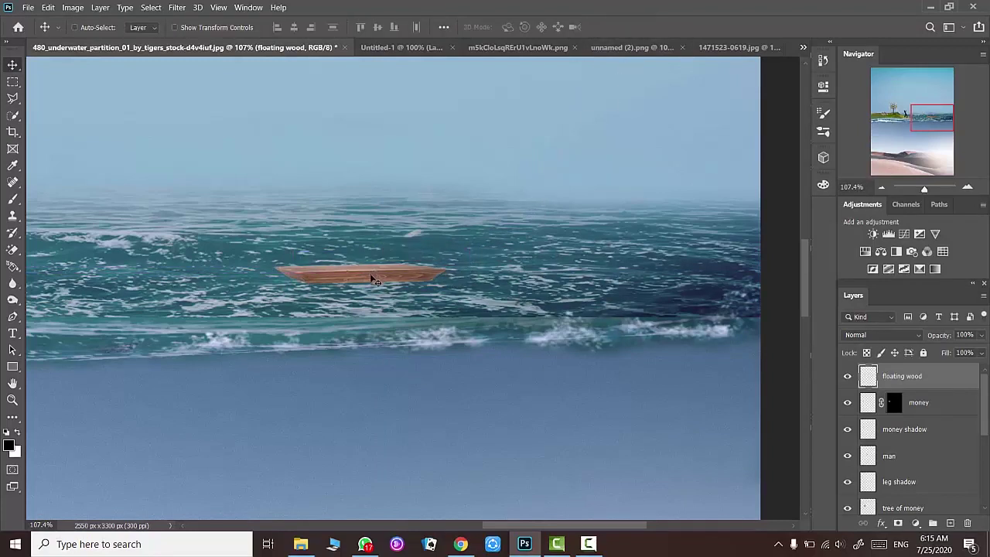
key("Down")
key("Down")
key("Down")
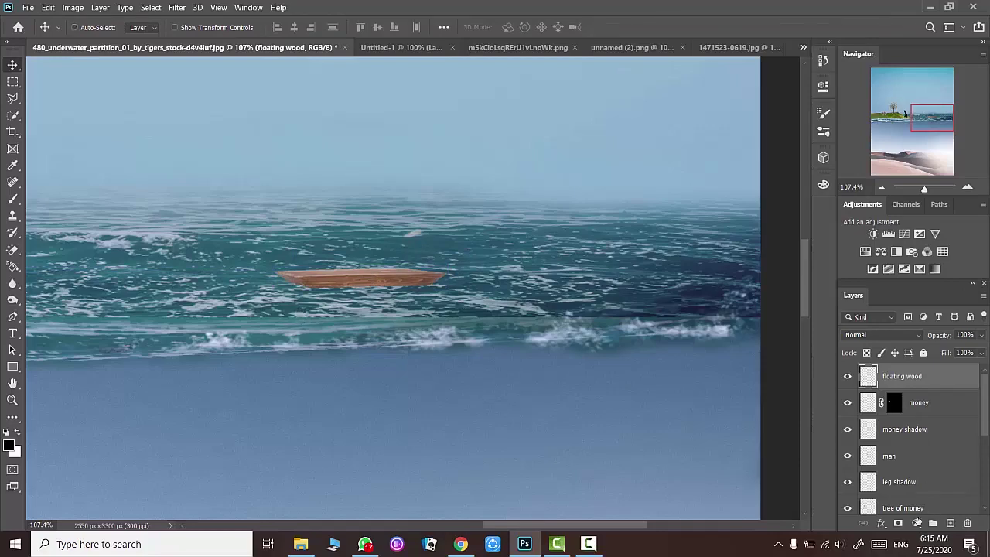
left_click(898, 523)
- Paint black on the floating wood mask along the plank's bottom edge
key("b")
scroll(295, 297, "up", 5)
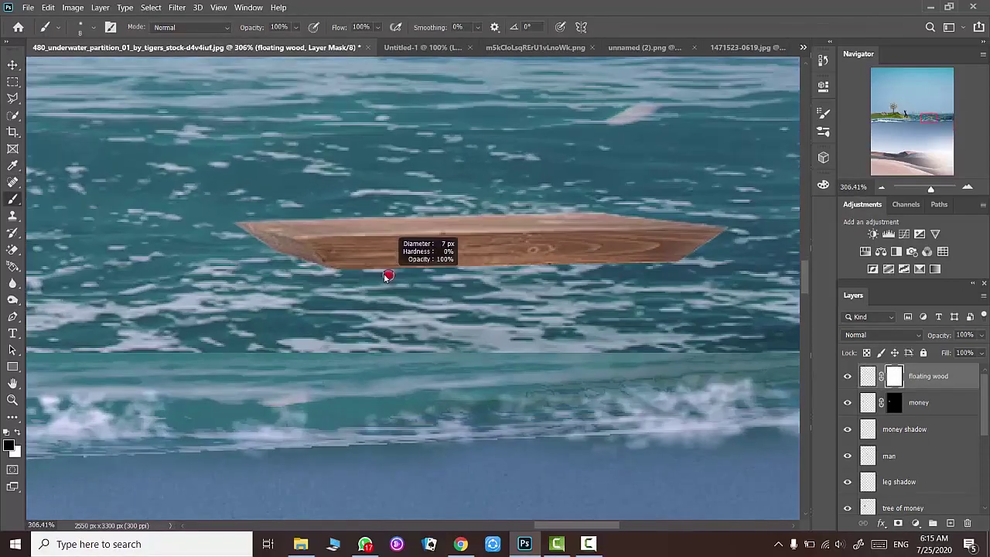
left_click_drag(388, 276, 394, 276)
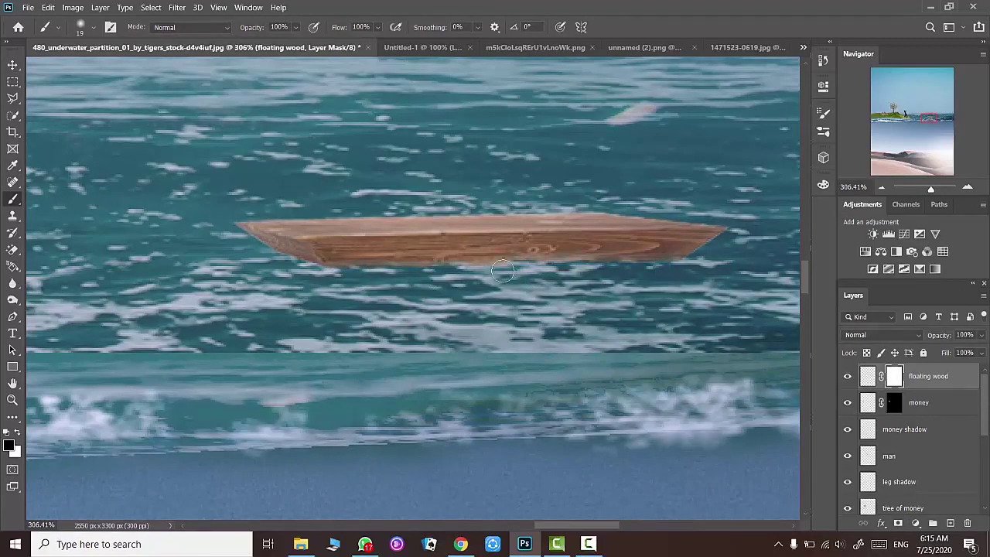
left_click_drag(502, 271, 247, 272)
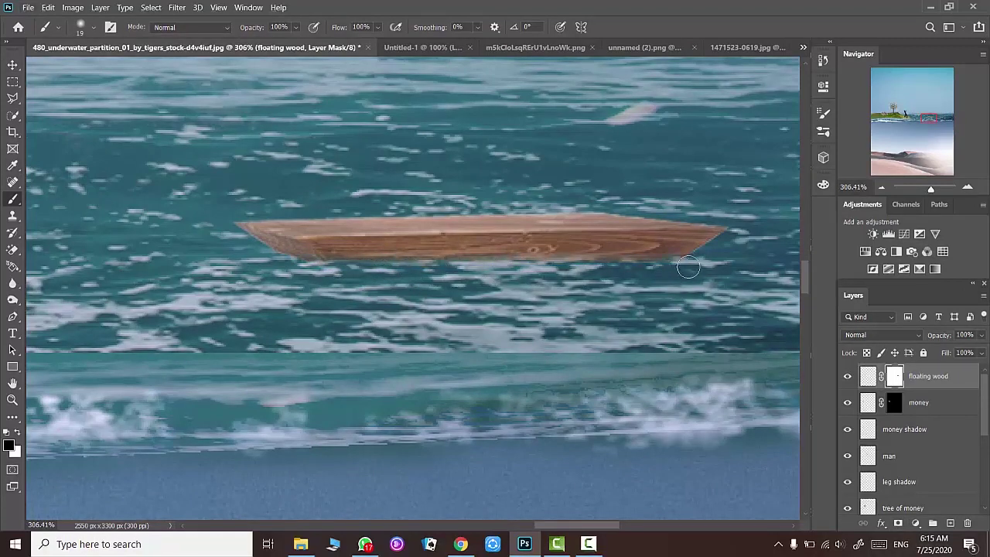
- Review the history, then repaint and touch up the board's lower edge on the mask
left_click(823, 59)
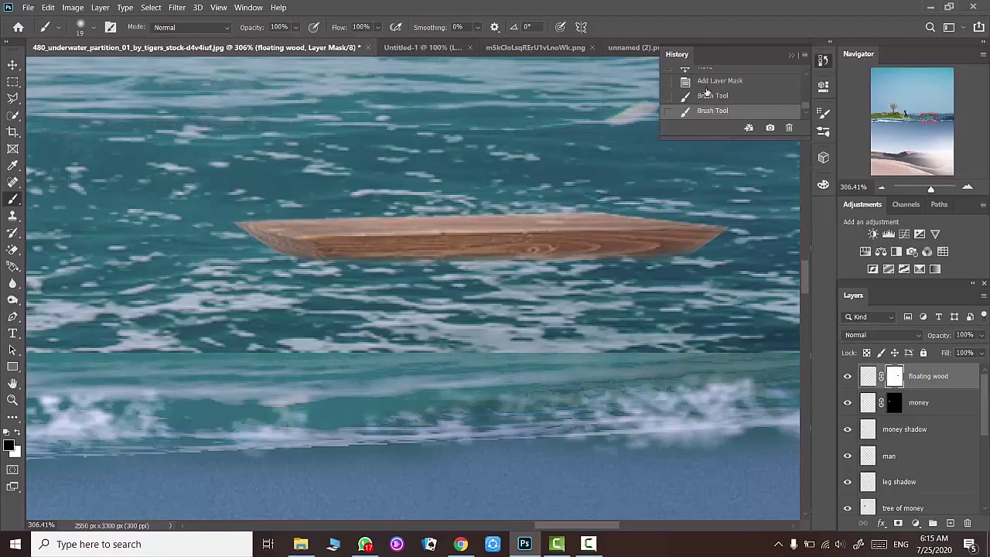
left_click(720, 96)
left_click(713, 111)
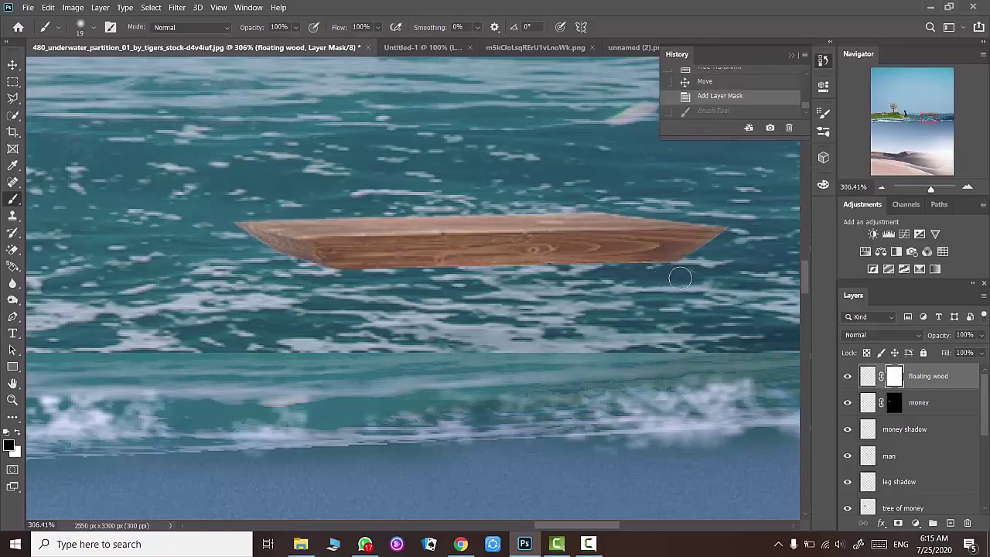
key("bracketleft")
key("bracketleft")
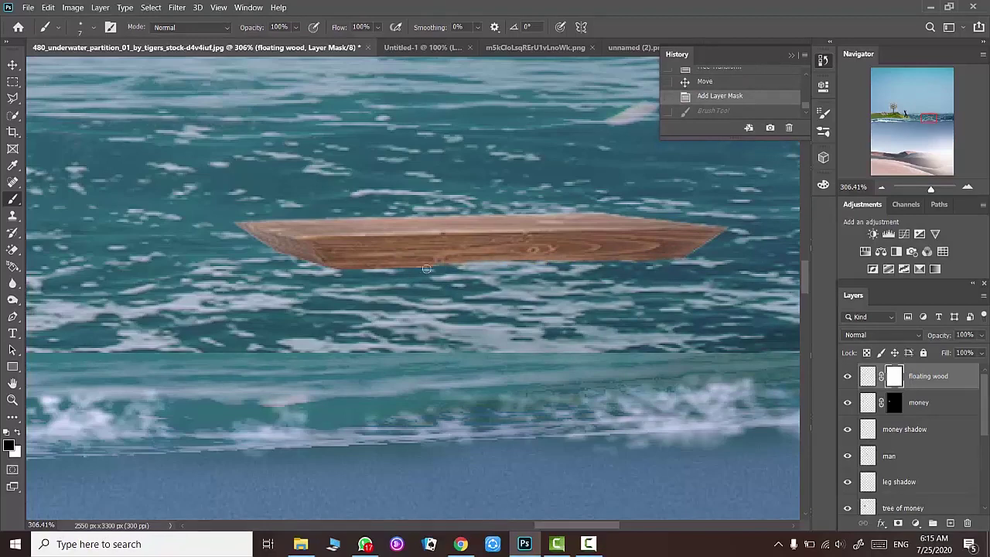
left_click_drag(377, 270, 302, 273)
scroll(575, 288, "right", 3)
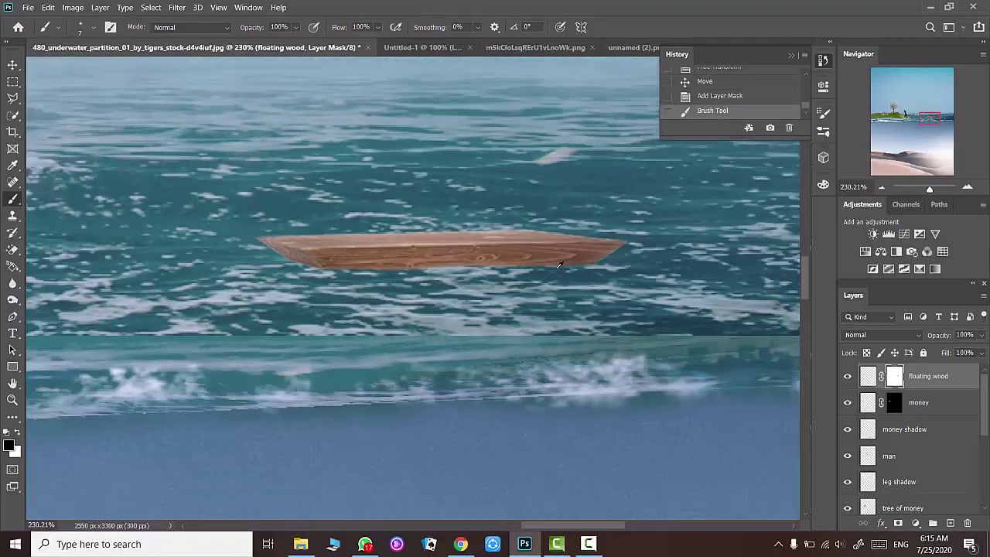
scroll(575, 288, "up", 1)
left_click(598, 263)
scroll(598, 264, "down", 1)
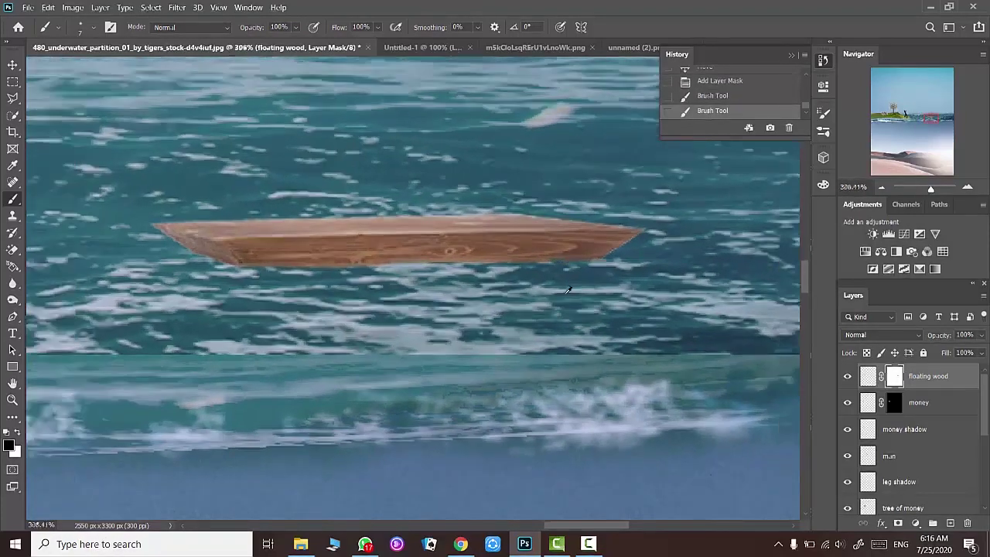
scroll(598, 264, "down", 6)
scroll(598, 264, "down", 10)
- Shrink the plank to roughly 58% and shift it further right on the water
left_click(868, 377)
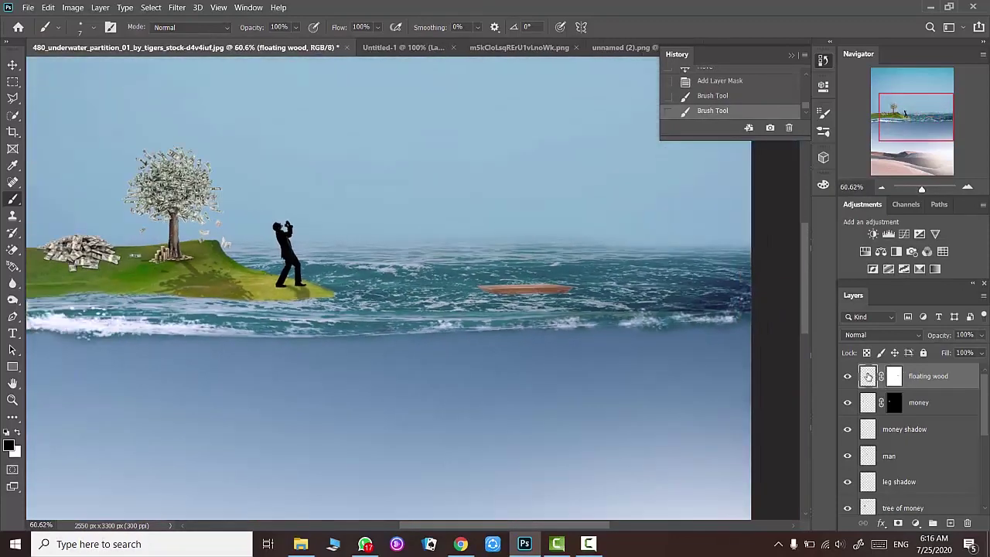
key("ctrl+t")
left_click_drag(573, 286, 534, 290)
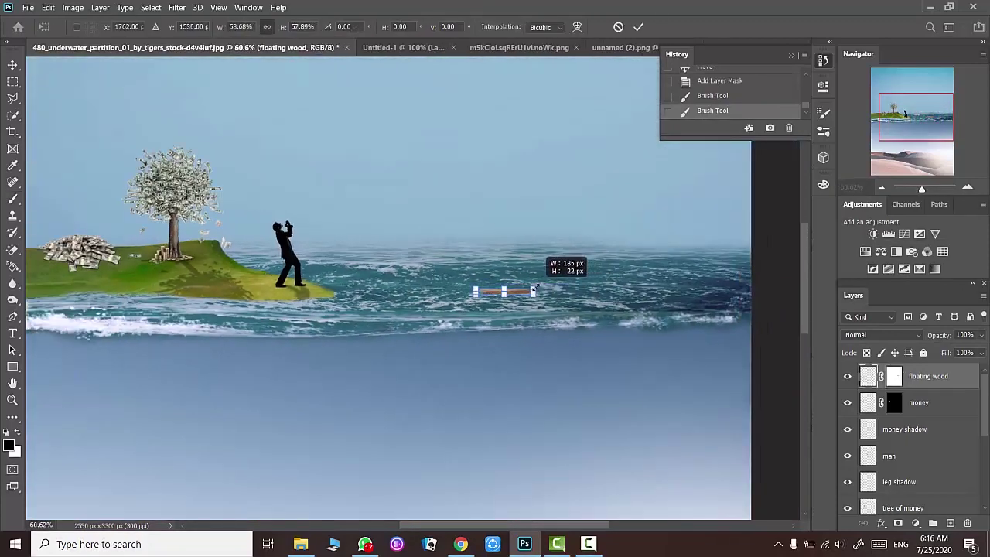
left_click(639, 27)
left_click(13, 65)
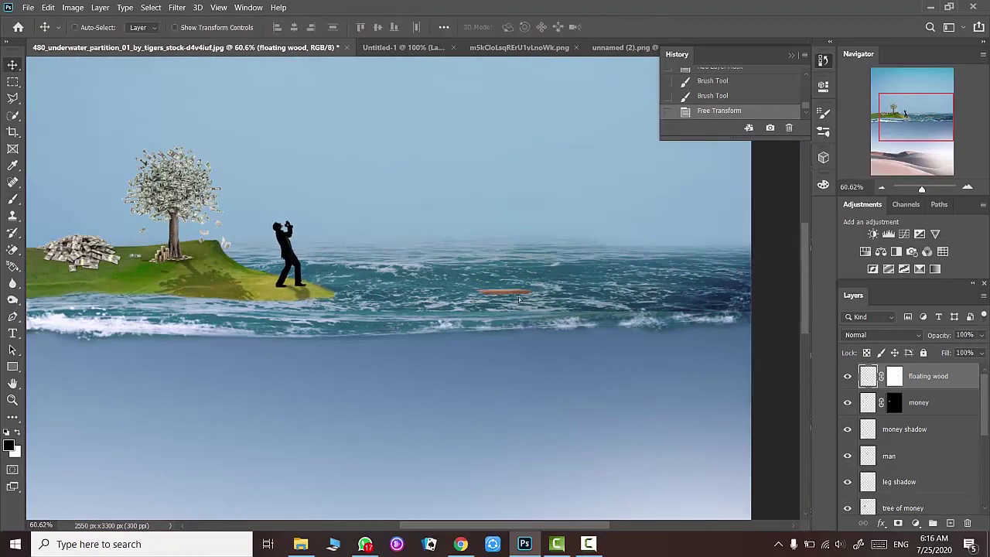
mouse_move(507, 292)
left_mouse_down()
mouse_move(618, 283)
mouse_move(576, 306)
left_mouse_up()
- Duplicate the plank twice and arrange both copies beside it as a small raft
key("ctrl+j")
scroll(623, 295, "up", 5)
key("ctrl+bracketleft")
key("ctrl+j")
left_click_drag(940, 402, 949, 430)
mouse_move(499, 310)
left_mouse_down()
mouse_move(390, 308)
mouse_move(442, 306)
left_mouse_up()
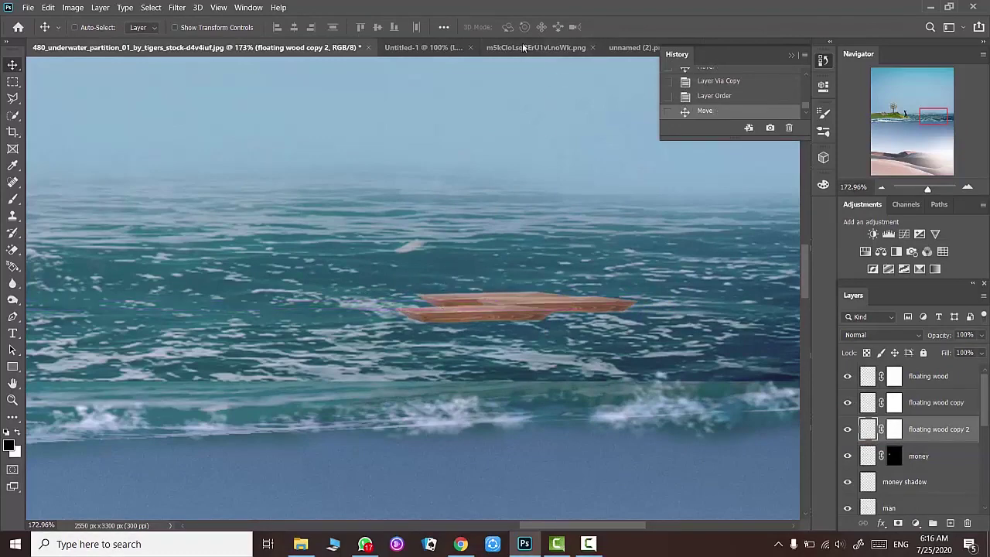
left_click(630, 48)
- Bring the money bag into the composite, move its layer to the top and scale it down
mouse_move(386, 263)
left_mouse_down()
mouse_move(505, 240)
mouse_move(505, 255)
left_mouse_up()
left_click_drag(894, 429, 893, 369)
key("ctrl+t")
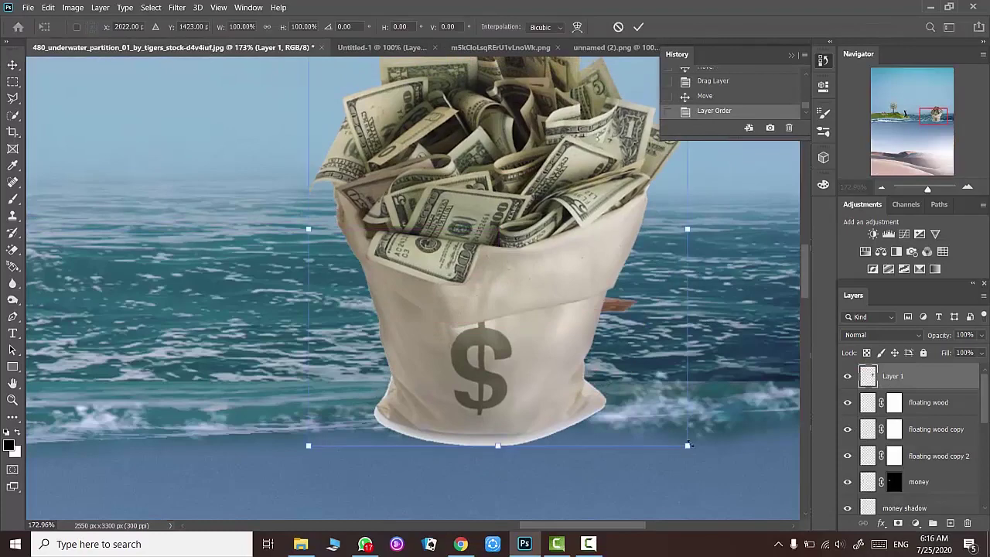
left_click_drag(689, 445, 442, 194)
- Shrink the bag further, centre it on the floating plank, and add a layer mask
left_click_drag(396, 89, 506, 229)
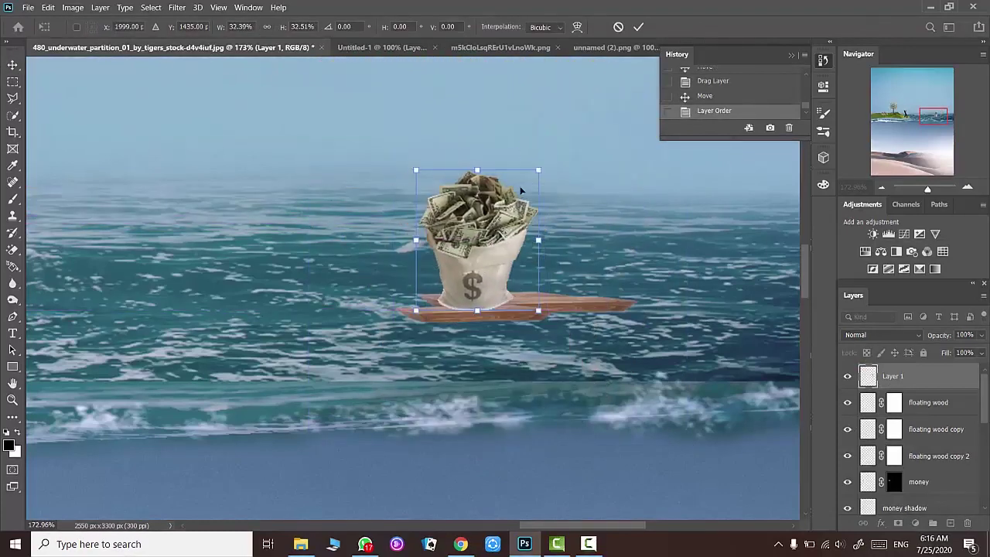
left_click_drag(538, 169, 528, 182)
left_click_drag(509, 237, 509, 242)
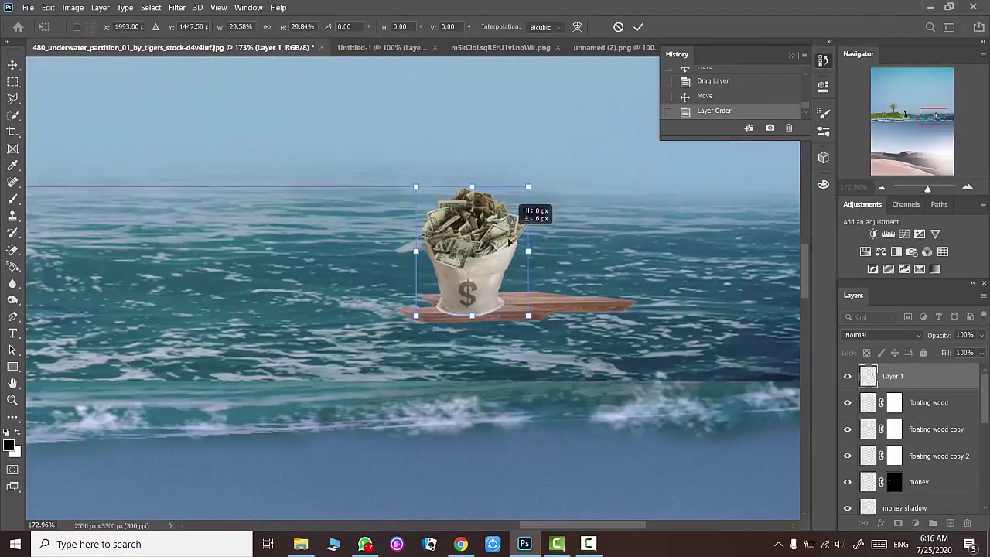
mouse_move(528, 187)
left_mouse_down()
mouse_move(503, 217)
mouse_move(497, 258)
left_mouse_up()
left_click(638, 27)
scroll(503, 288, "up", 5)
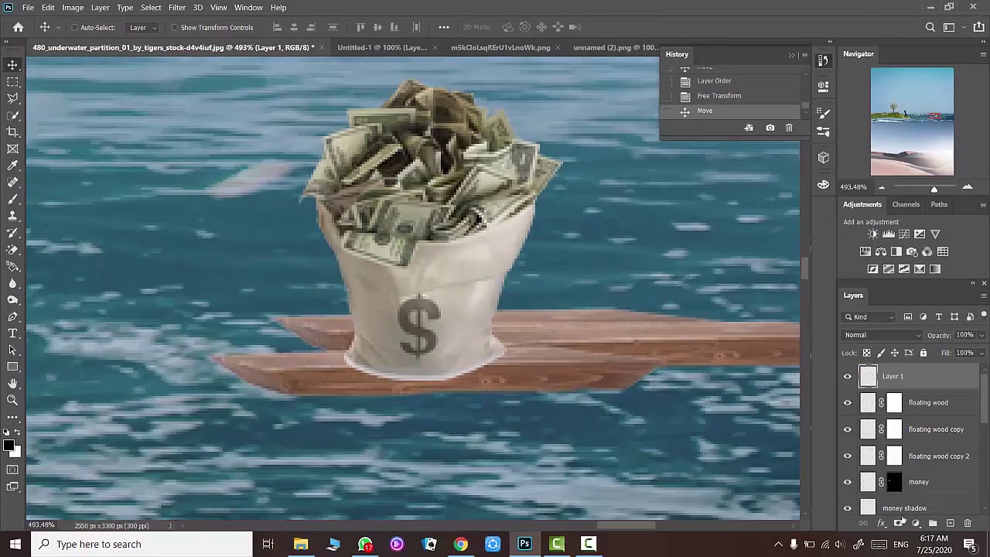
left_click(899, 523)
- Paint black and white on the bag's mask to hide its white bottom fringe along the wood
key("b")
mouse_move(362, 374)
left_mouse_down()
mouse_move(479, 380)
mouse_move(348, 372)
left_mouse_up()
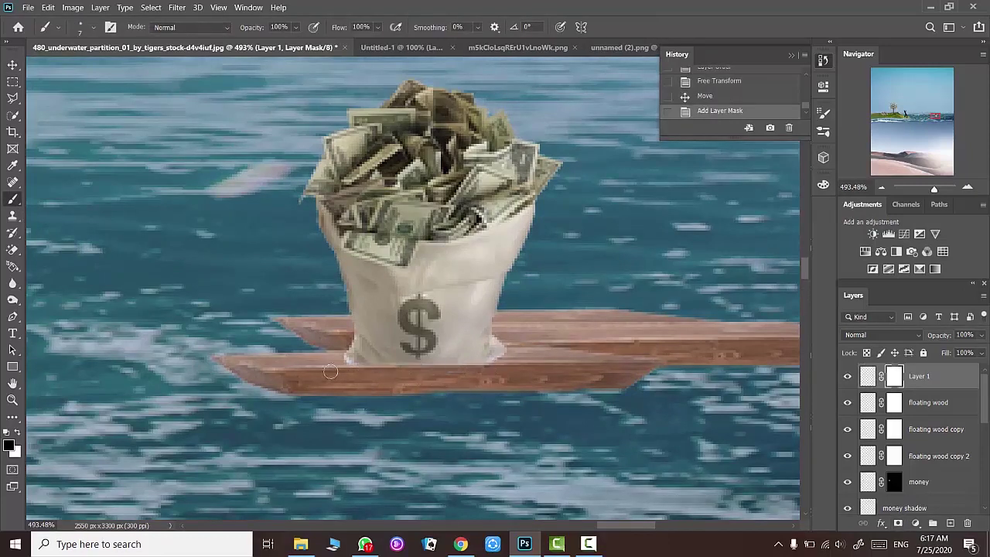
left_click(18, 436)
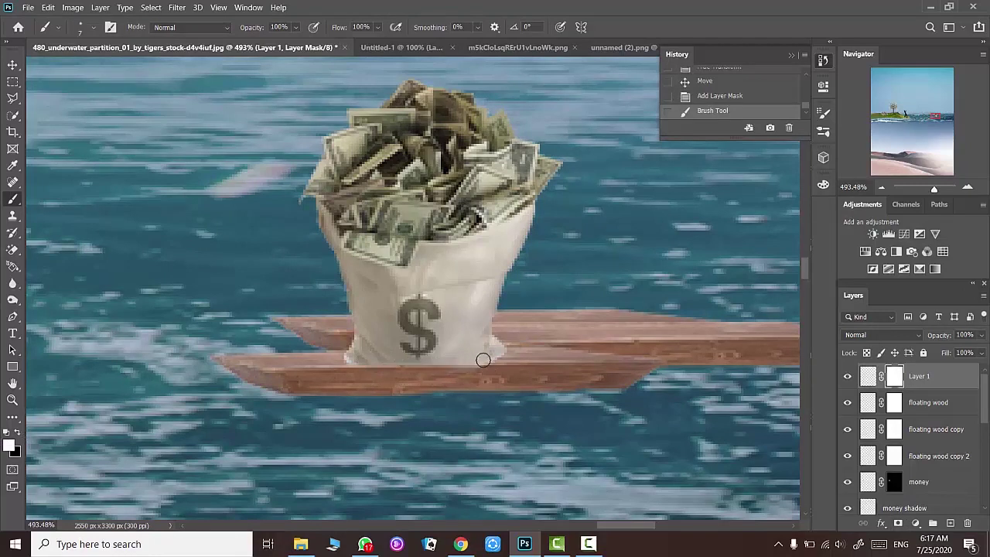
mouse_move(482, 359)
left_mouse_down()
mouse_move(386, 362)
mouse_move(410, 360)
left_mouse_up()
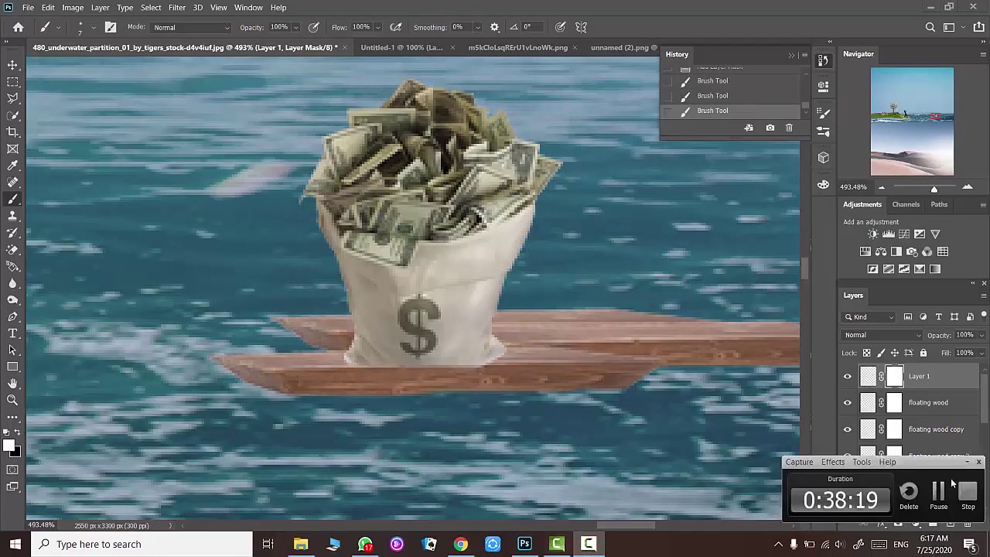
key("XF86AudioLowerVolume")
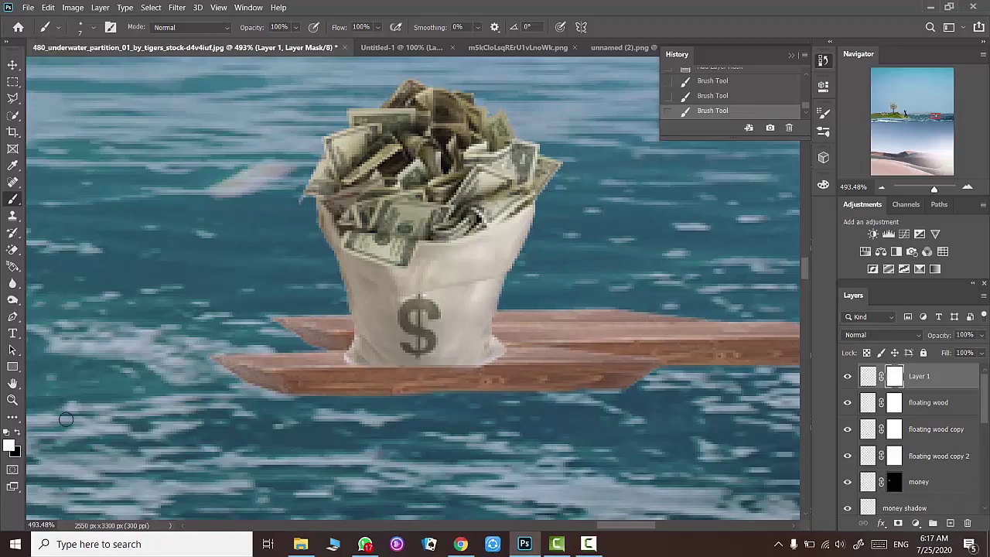
left_click_drag(380, 362, 363, 384)
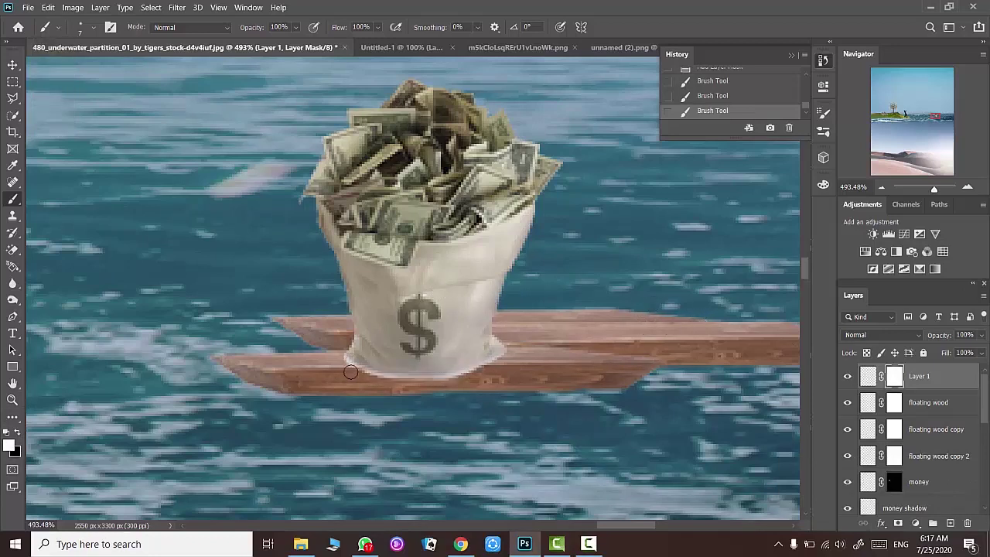
left_click(11, 434)
mouse_move(364, 376)
left_mouse_down()
mouse_move(463, 381)
mouse_move(350, 366)
left_mouse_up()
right_click(379, 357)
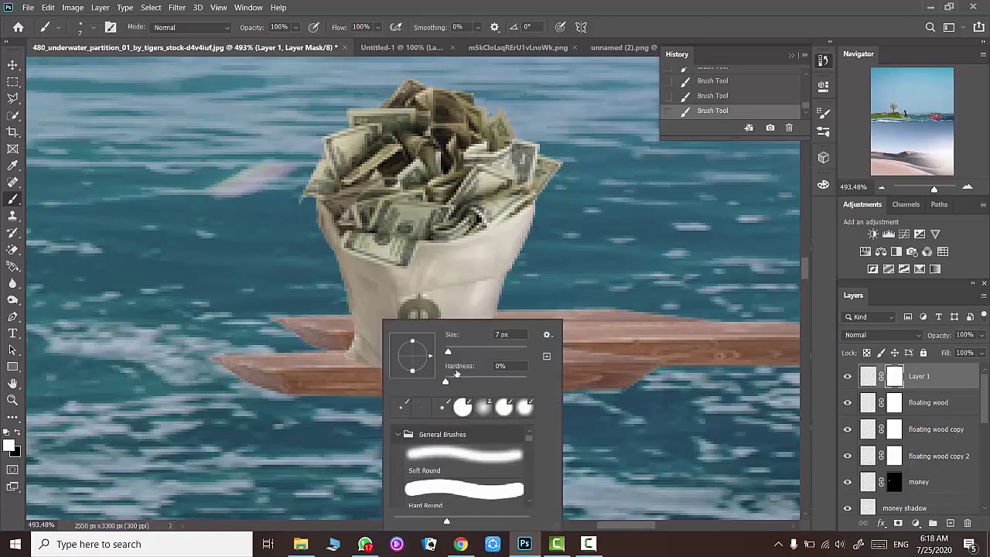
key("Return")
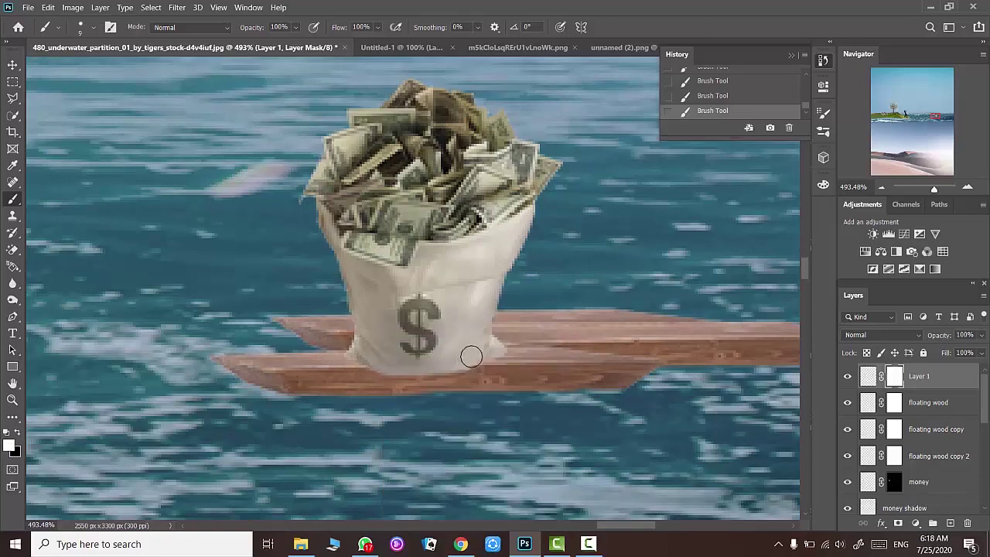
- Nudge the money bag up slightly with the Move tool
scroll(370, 355, "up", 1)
scroll(39, 225, "up", 1)
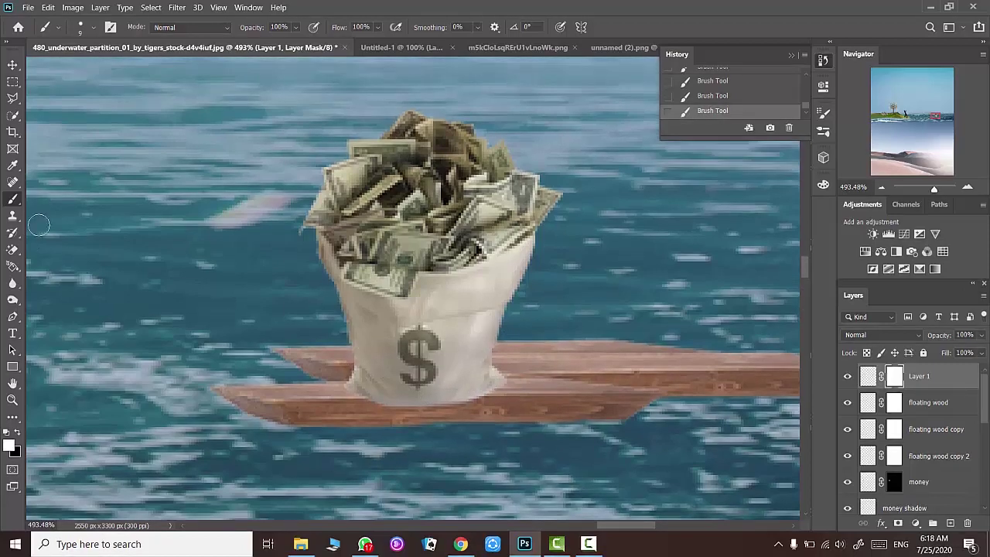
left_click(6, 68)
left_click_drag(441, 230, 441, 223)
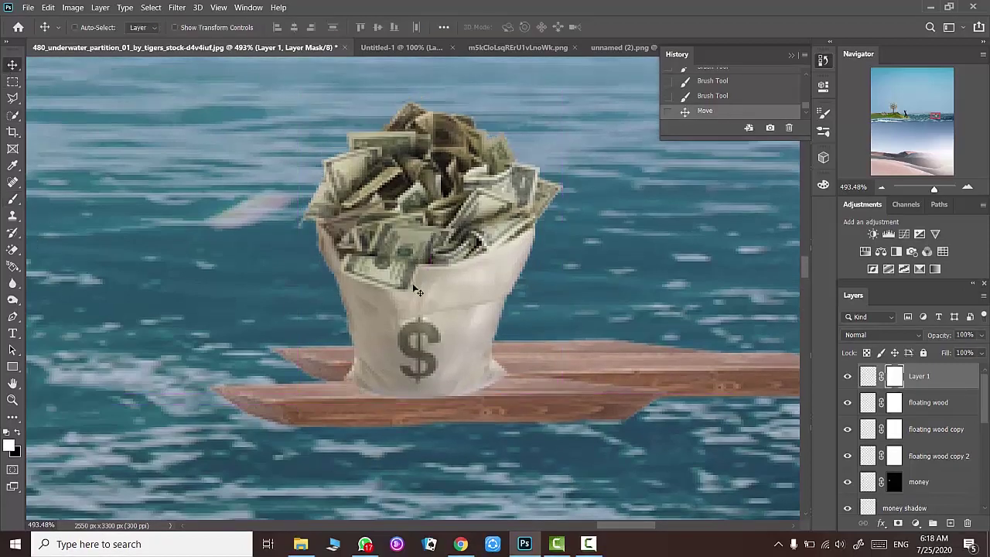
- Rename the bag layer 'money box' and add an empty 'money box shadpw' layer
double_click(920, 376)
type("money box")
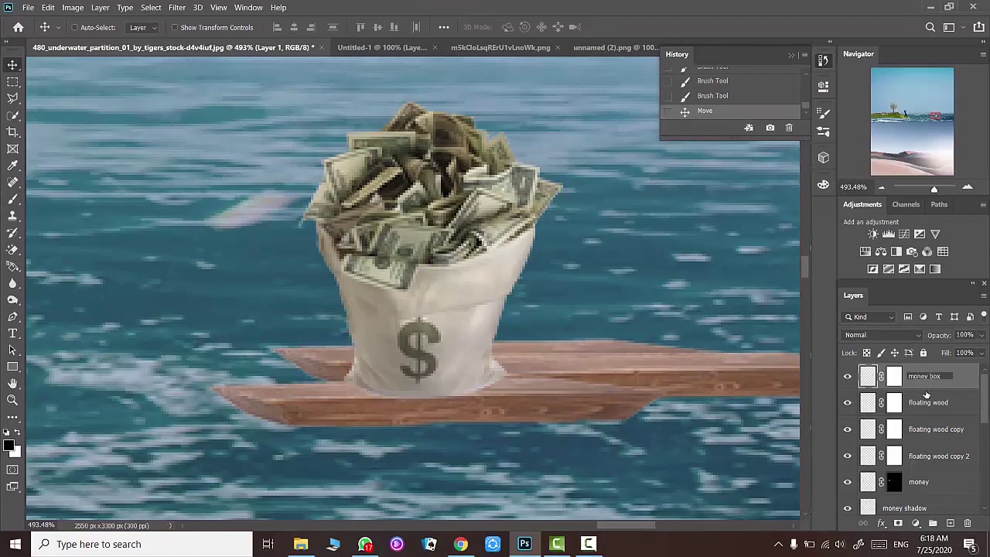
key("Return")
key("ctrl+j")
key("ctrl+bracketleft")
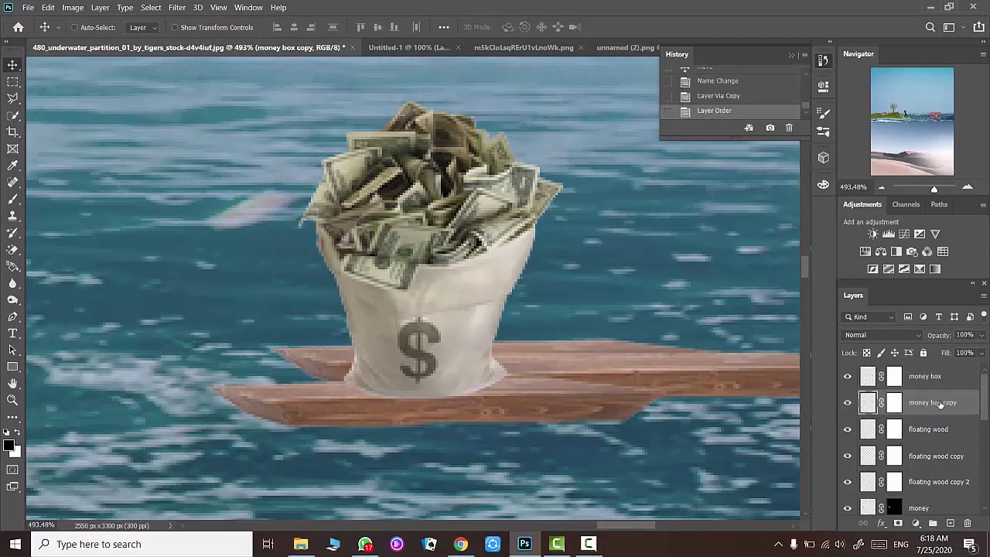
type("shad")
key("Return")
key("Delete")
left_click(951, 523)
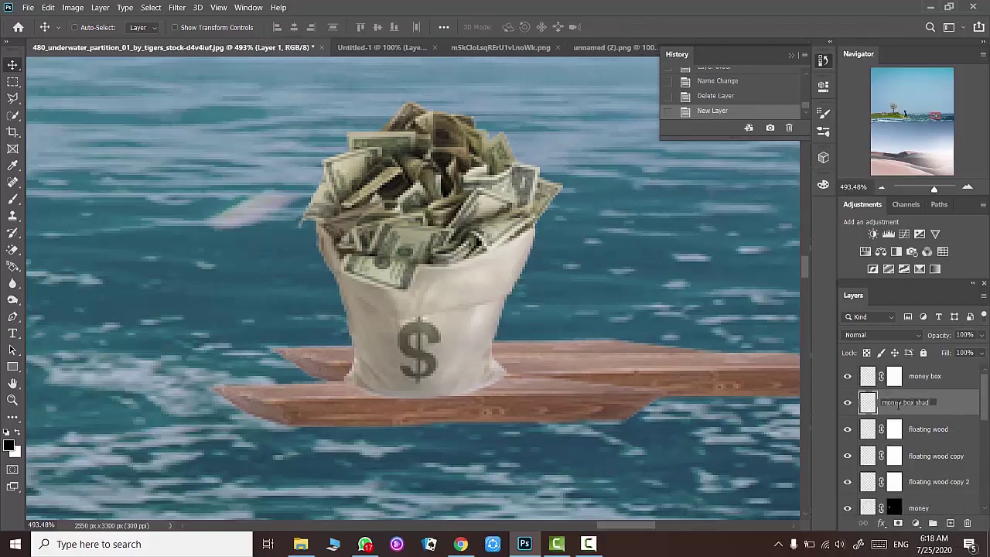
type("pw")
key("Return")
- Paint a black shadow along the bag's base and set the shadow layer's fill to 63%
left_click(12, 198)
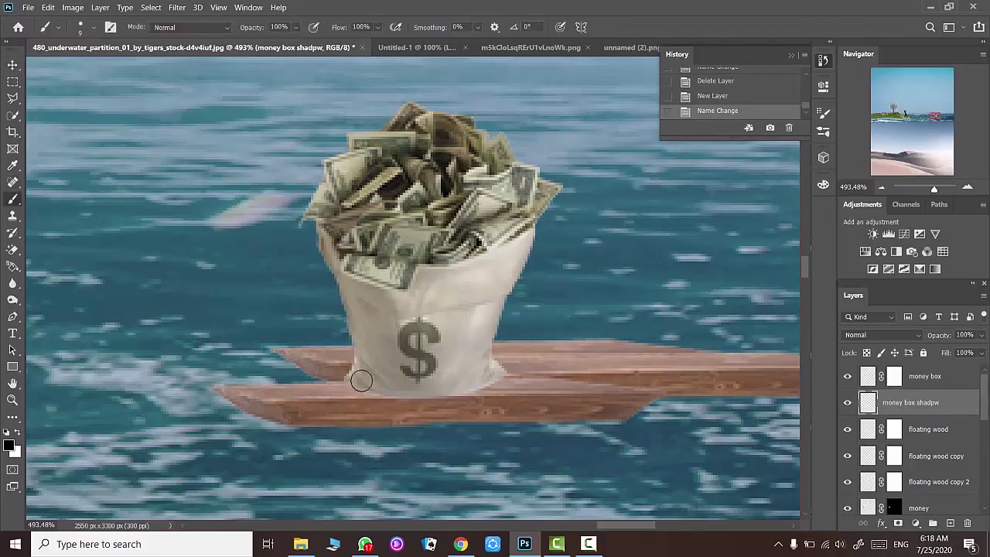
mouse_move(361, 381)
left_mouse_down()
mouse_move(391, 389)
mouse_move(489, 376)
left_mouse_up()
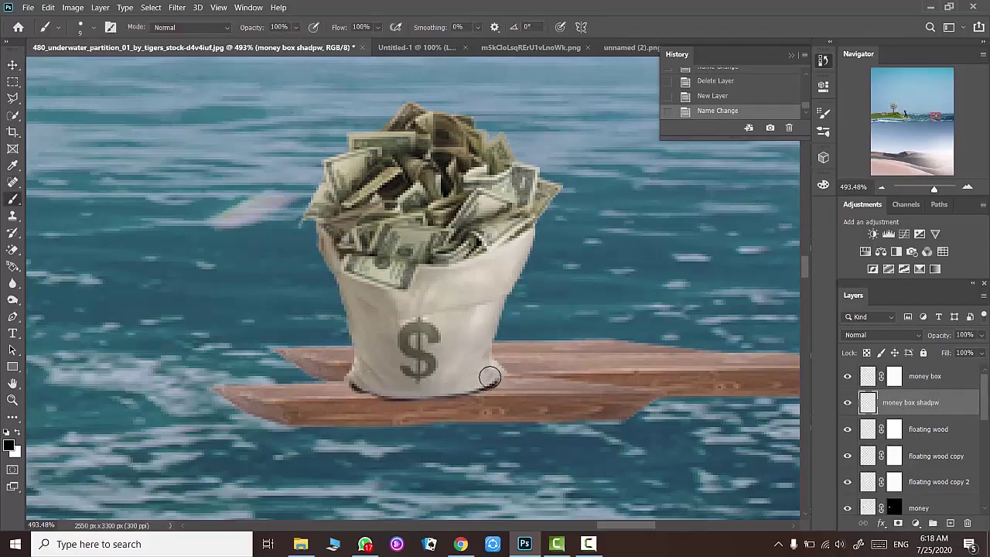
left_click_drag(372, 383, 448, 384)
left_click(718, 95)
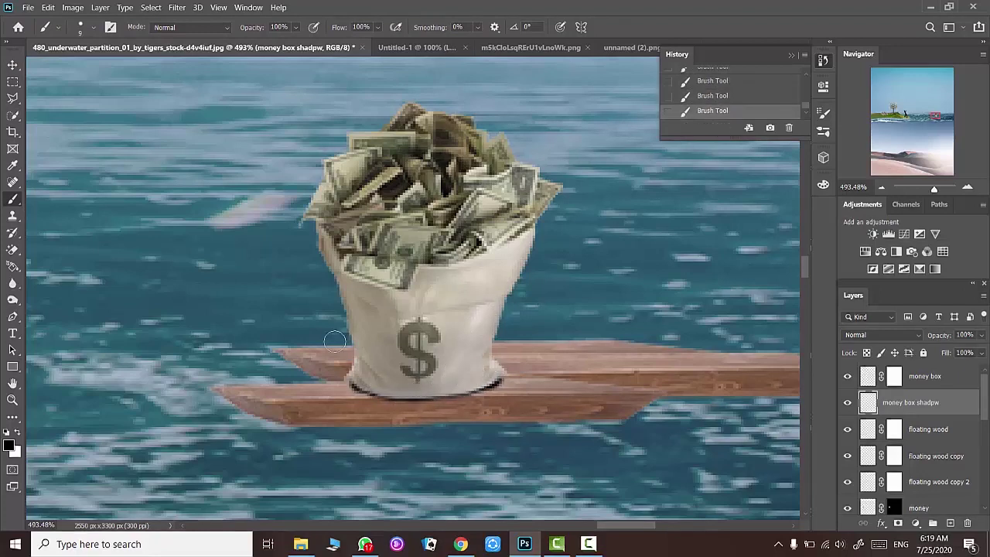
left_click_drag(944, 353, 923, 355)
key("Return")
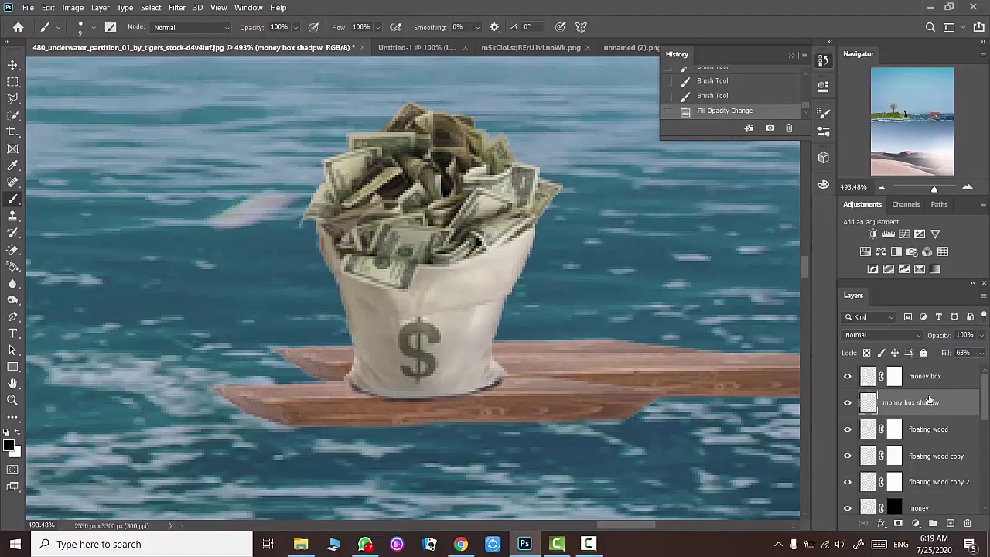
- Delete the extra floating wood copies and stretch and warp the plank taller
left_click(942, 454)
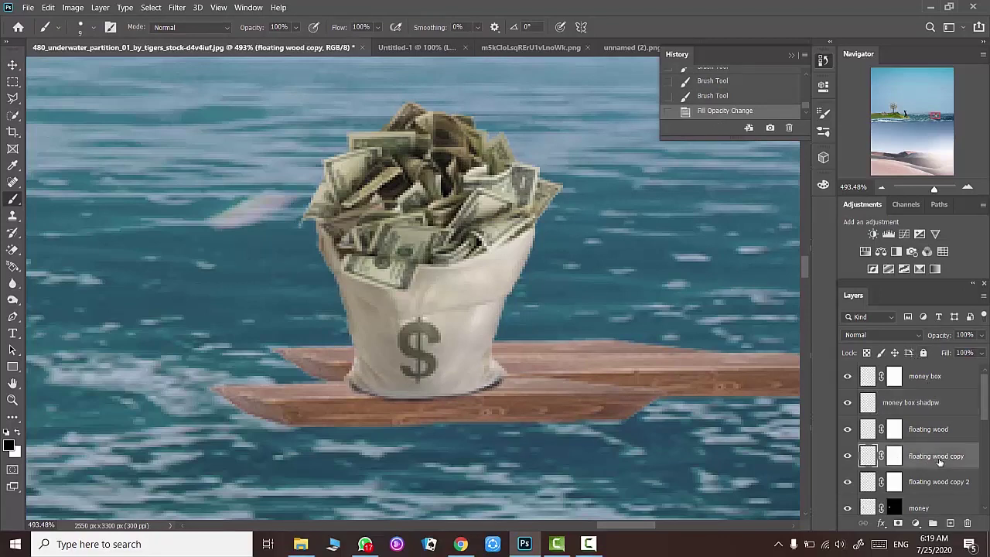
key("Delete")
key("Delete")
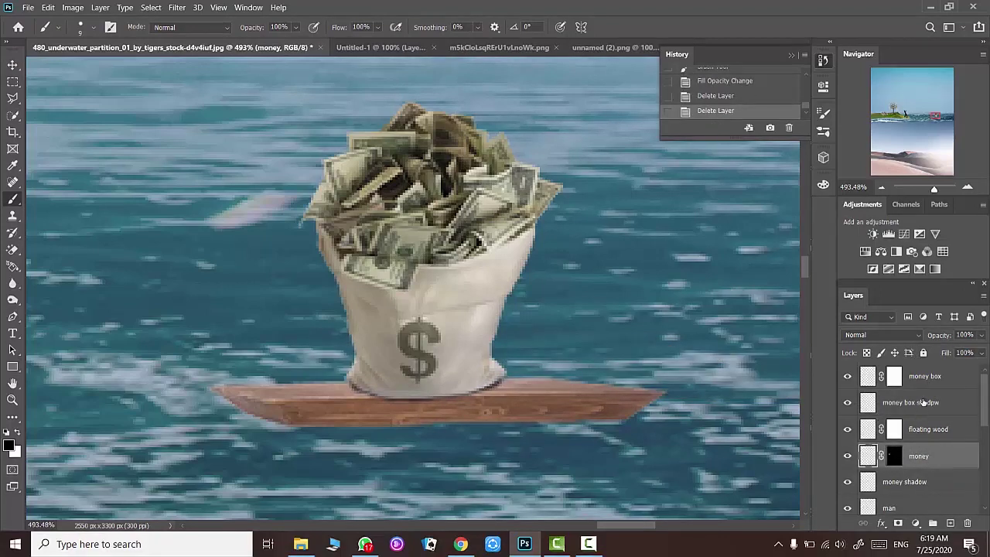
left_click(923, 402)
left_click(934, 430)
key("ctrl+t")
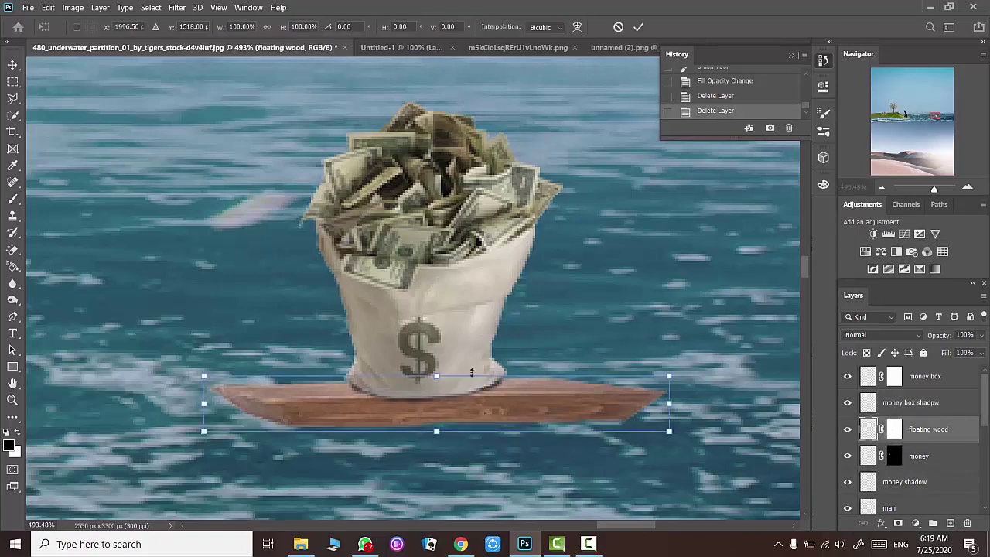
left_click_drag(436, 376, 433, 369)
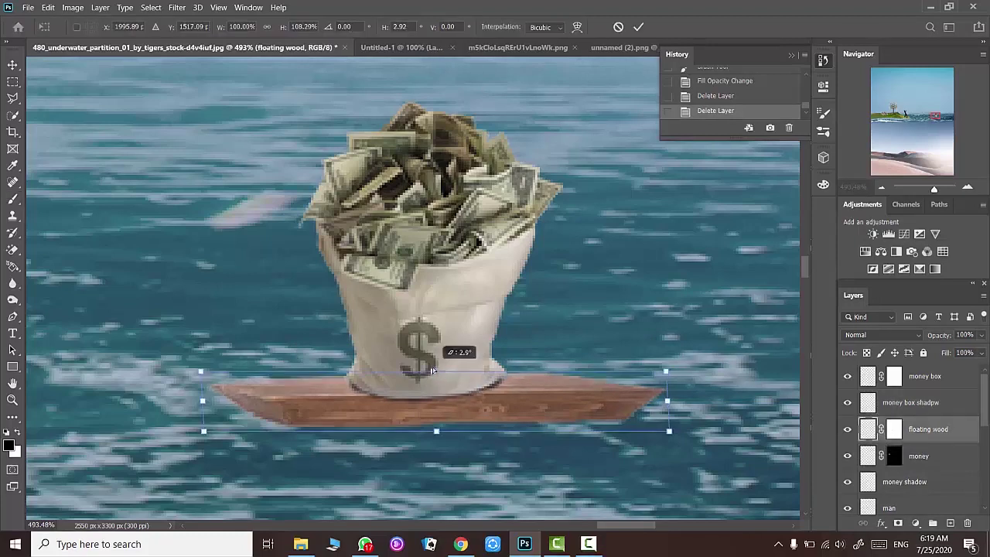
left_click(578, 28)
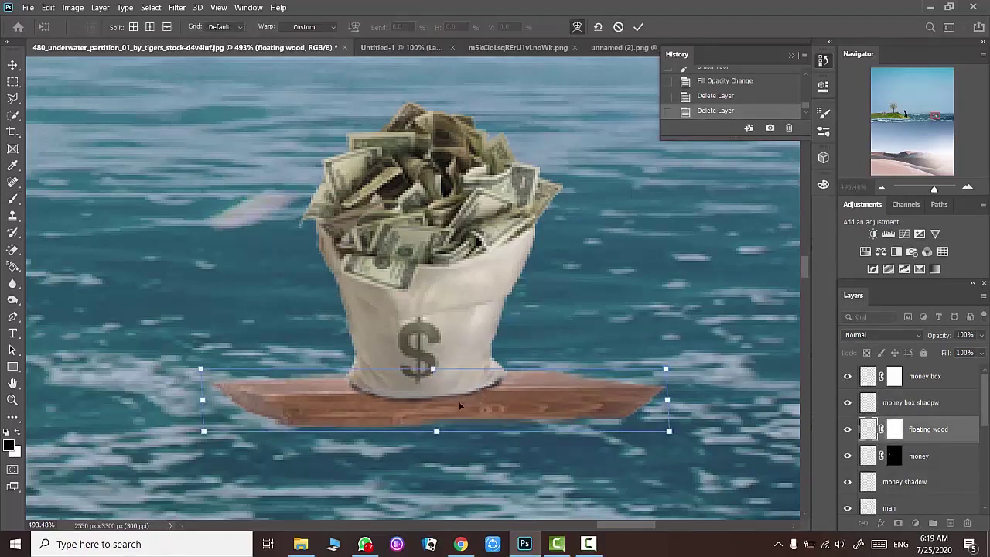
left_click(638, 28)
- Duplicate the bag, shadow and plank layers, shift the copy right, and group it
left_click(917, 404)
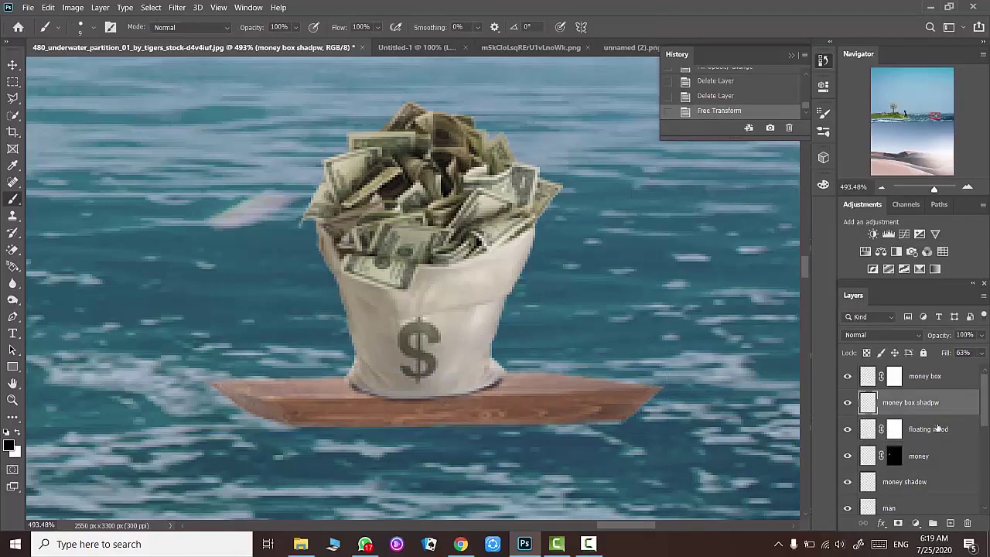
left_click(937, 428, "shift")
left_click(948, 377, "shift")
key("ctrl+j")
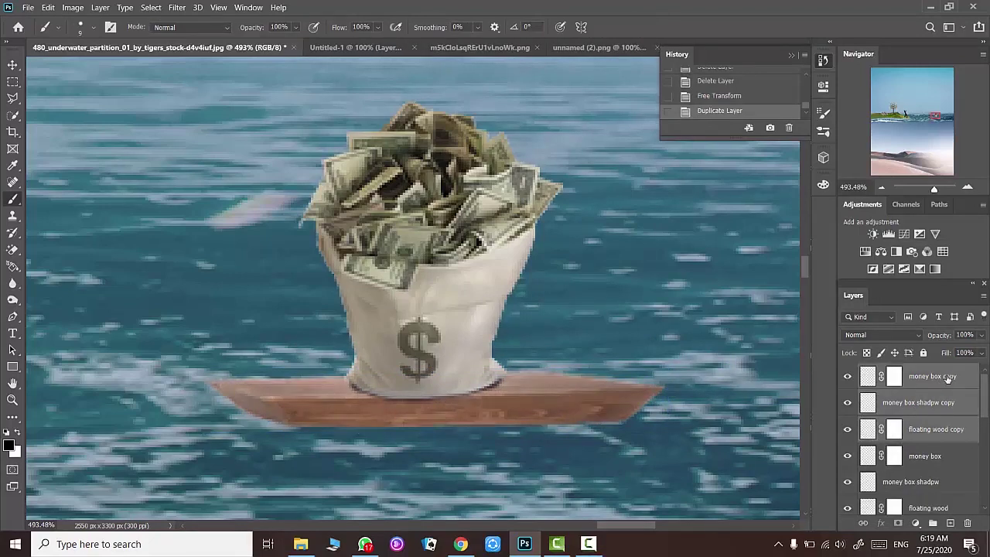
key("ctrl+bracketleft")
scroll(948, 410, "down", 1)
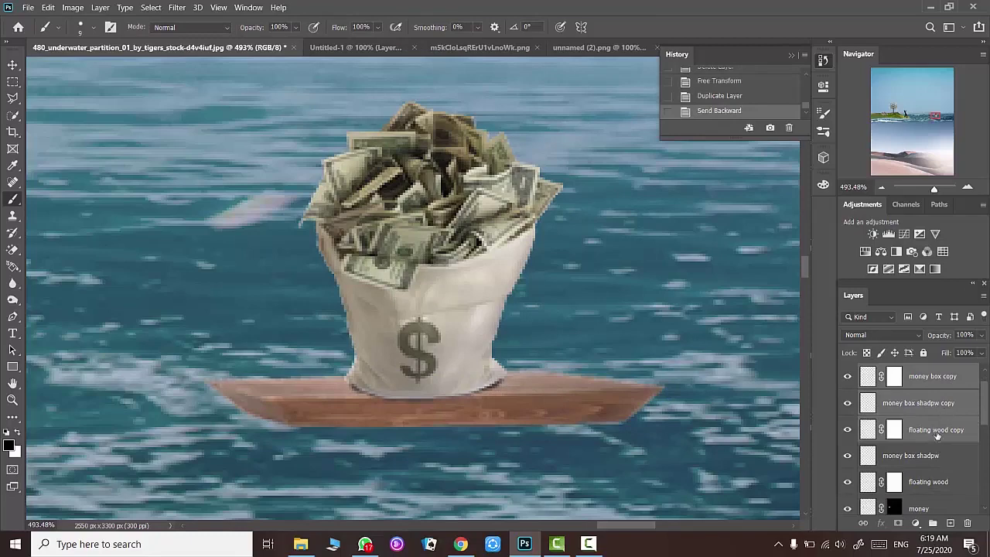
left_click_drag(937, 434, 936, 495)
key("v")
mouse_move(522, 336)
left_mouse_down()
mouse_move(549, 318)
mouse_move(632, 340)
left_mouse_up()
left_click_drag(616, 299, 624, 298)
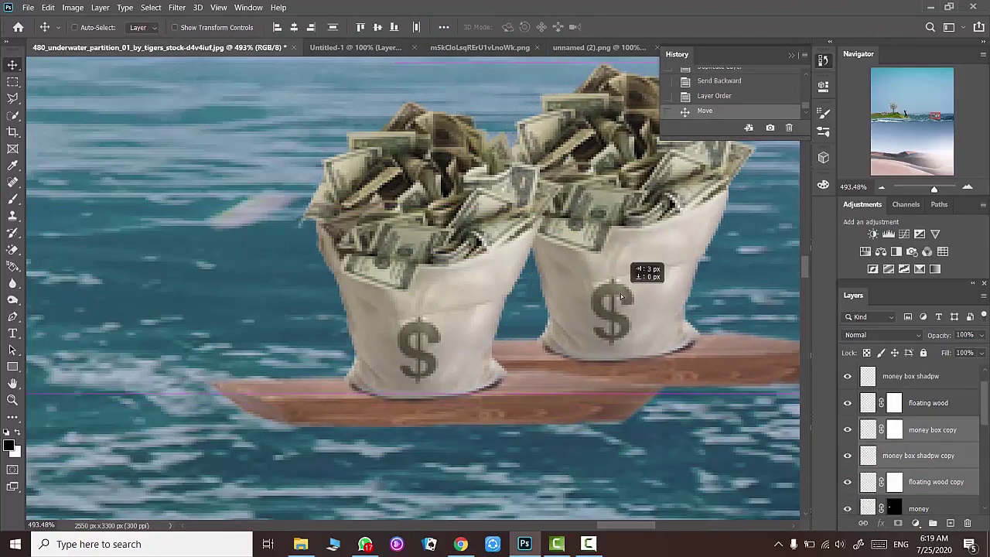
left_click_drag(931, 439, 933, 524)
type("box")
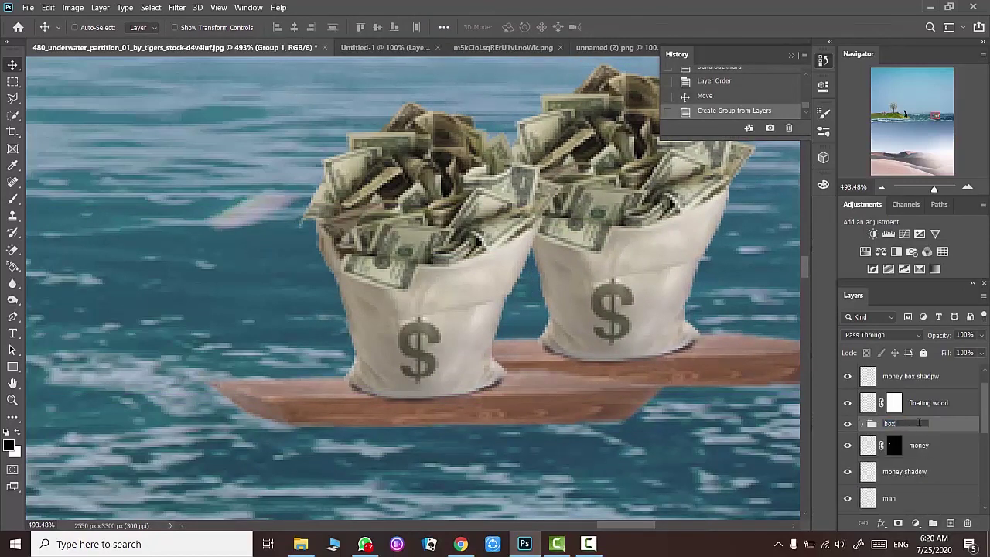
- Name the new group 'box 1' and group the original bag's layers as 'box 2'
type("1")
key("Return")
left_click(920, 376)
left_click(922, 402, "shift")
key("ctrl+g")
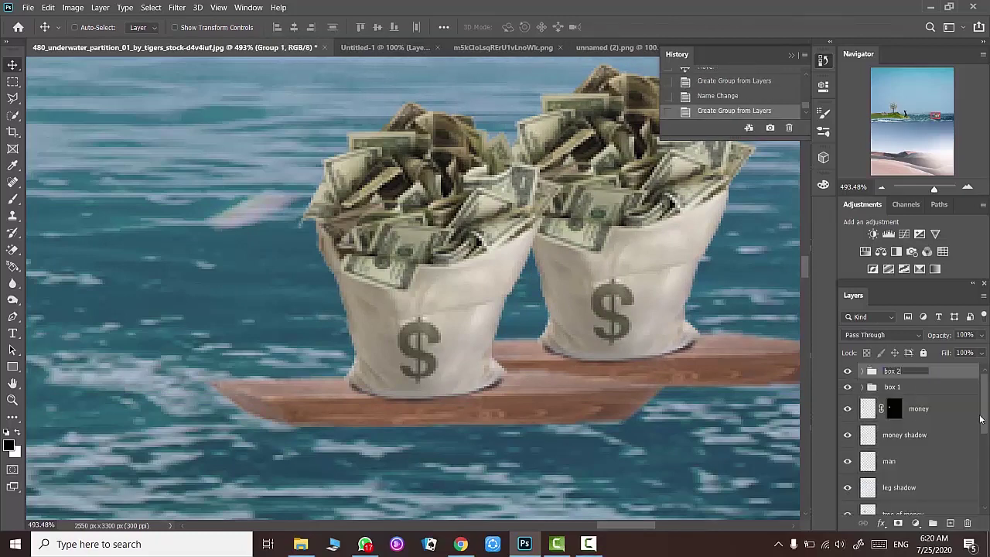
key("Return")
left_click_drag(607, 288, 607, 288)
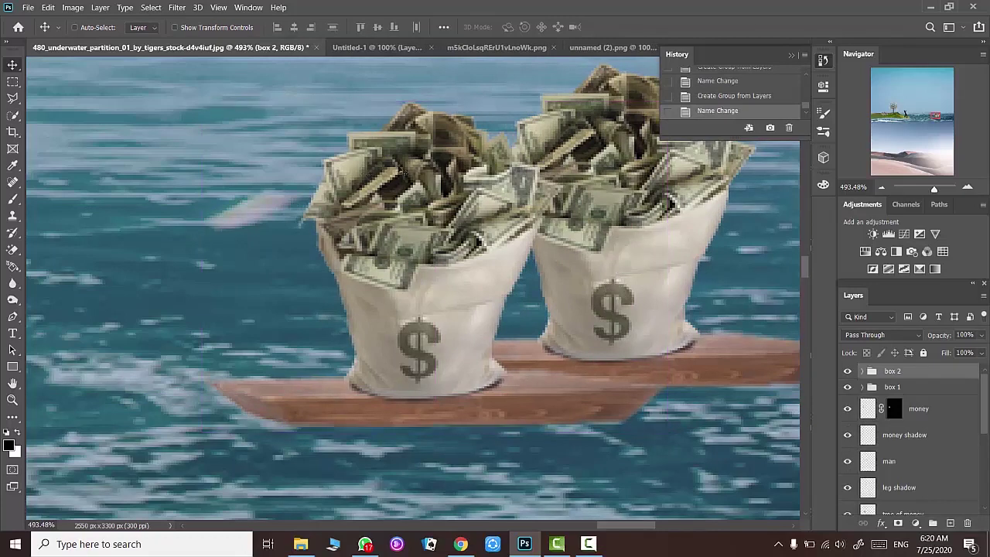
- Duplicate box 1 as 'box 3' and place it behind the other bags
left_click(872, 390)
key("ctrl+j")
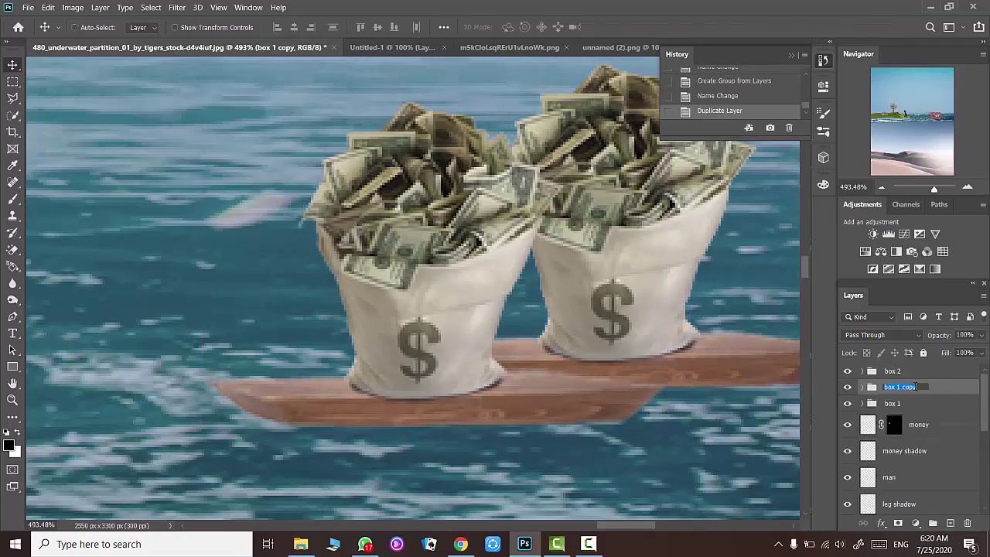
type("box 3")
key("Return")
left_click_drag(915, 386, 939, 407)
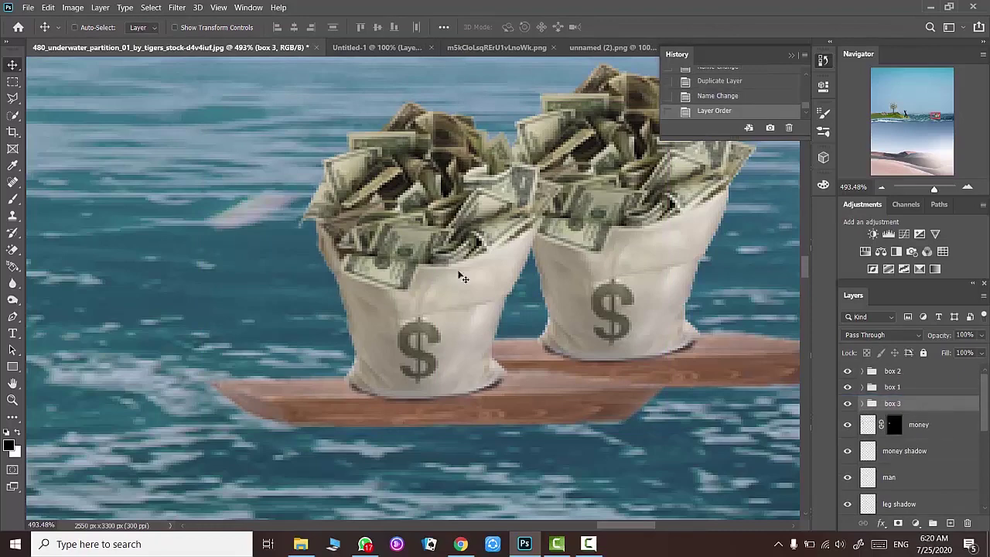
left_click_drag(474, 316, 574, 269)
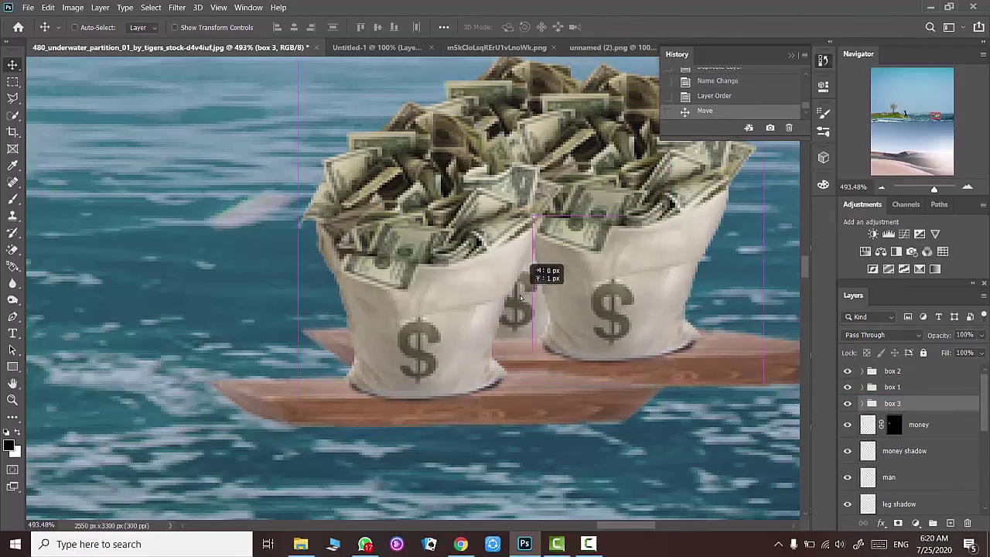
- Shift the front bag left and down and the right bag right and down to form a row
left_click_drag(381, 222, 382, 229)
key("ctrl+z")
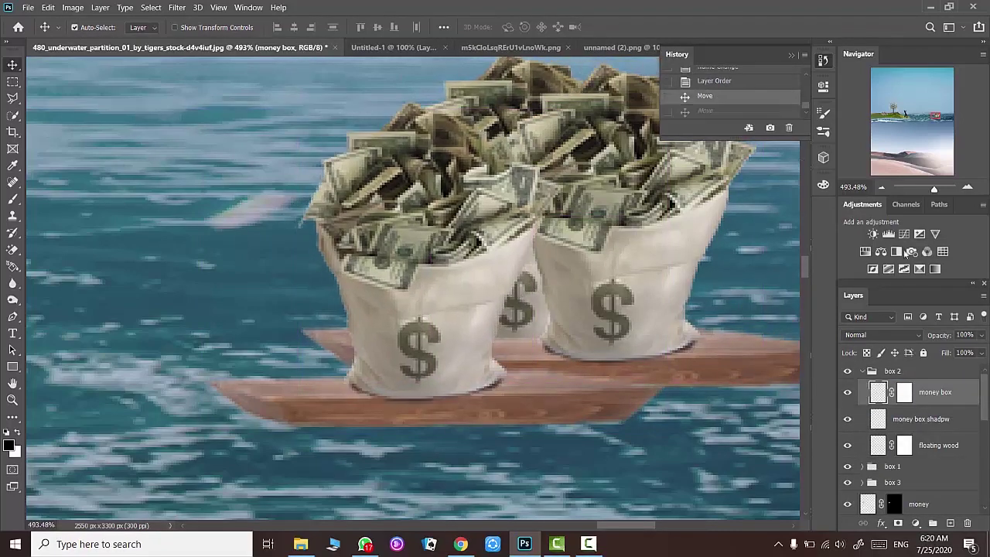
left_click(940, 449, "shift")
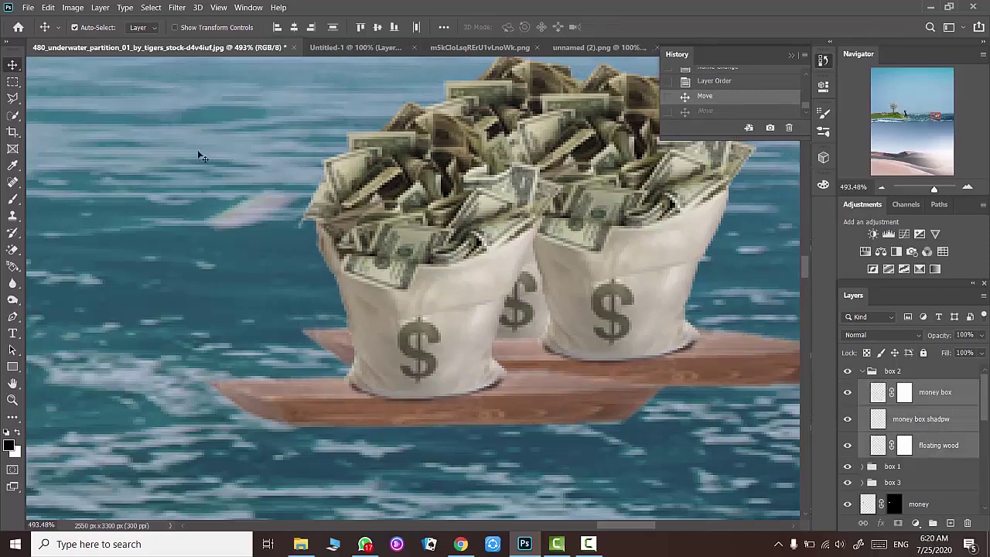
left_click_drag(405, 227, 368, 238)
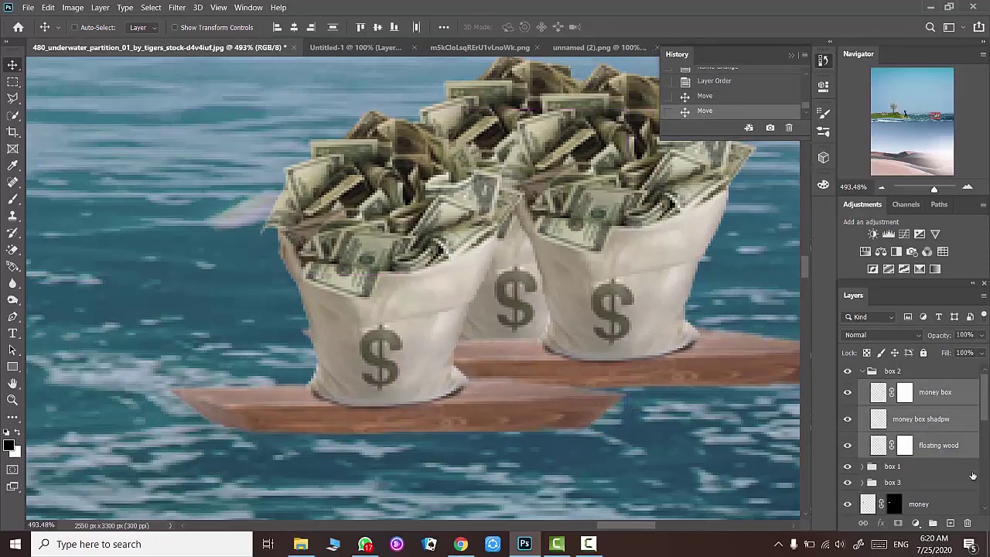
left_click(867, 375)
left_click_drag(644, 250, 677, 266)
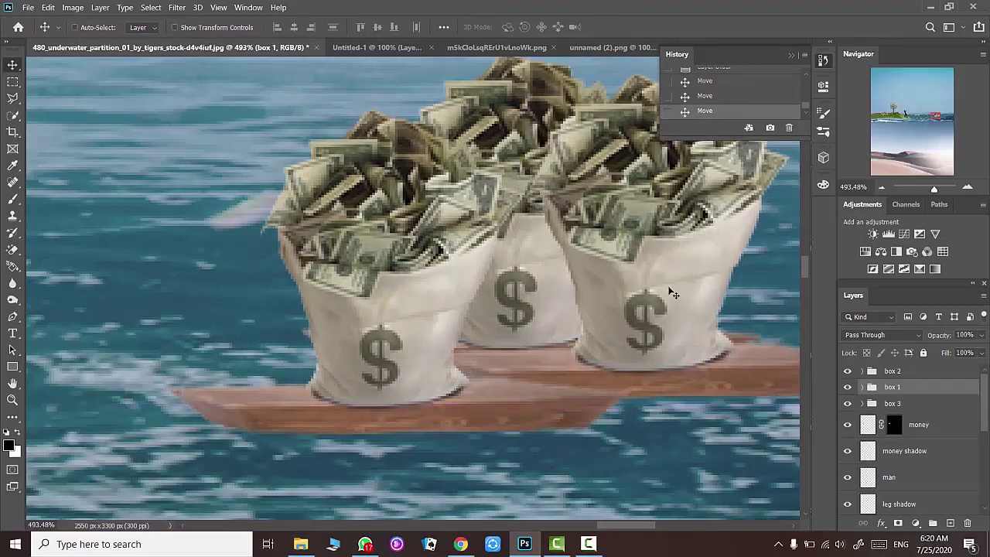
- Duplicate all three money bag groups, box 1, box 2 and box 3
left_click(892, 406)
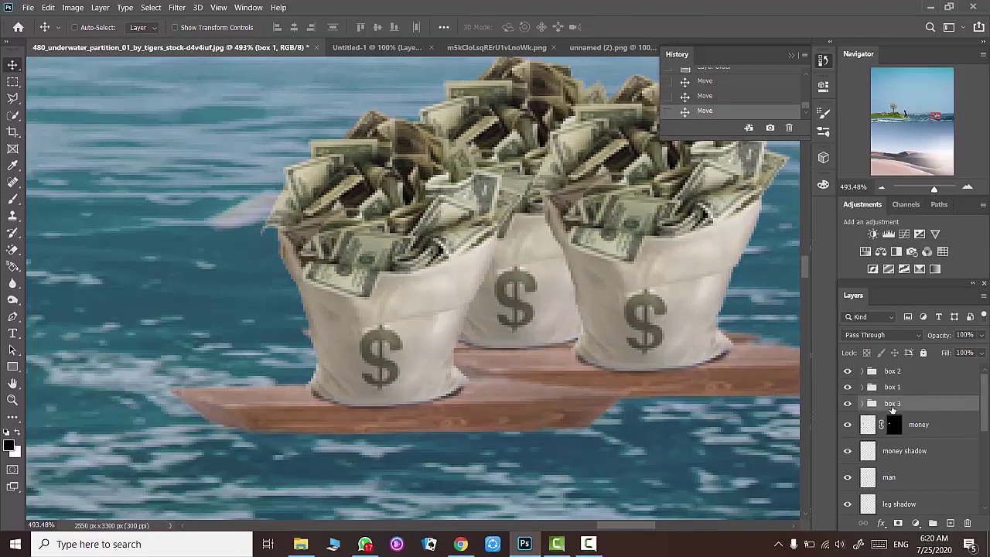
left_click(908, 373, "shift")
key("ctrl+j")
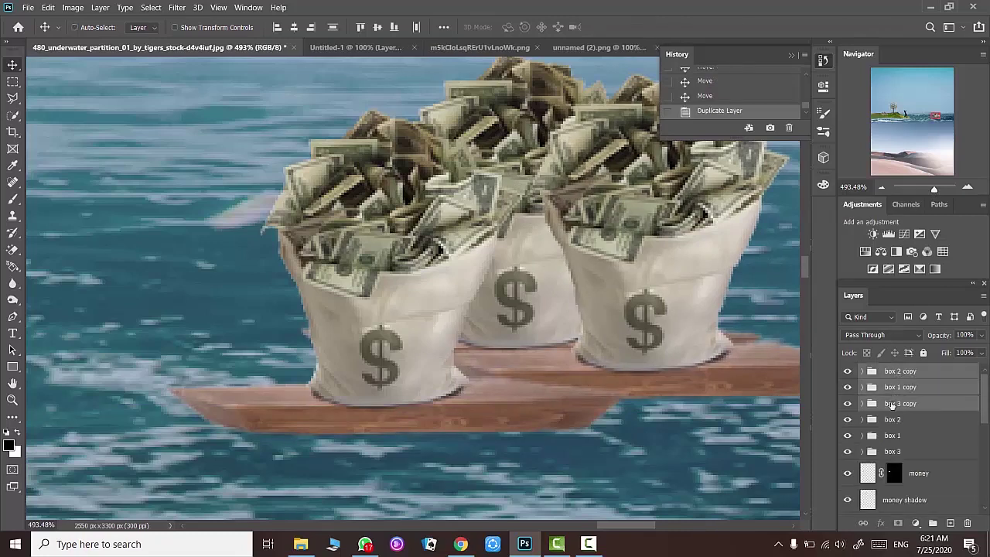
- Hide the other copies and flip 'box 2 copy' vertically, moving it below its plank
left_click(892, 403)
left_click(847, 403)
left_click(847, 386)
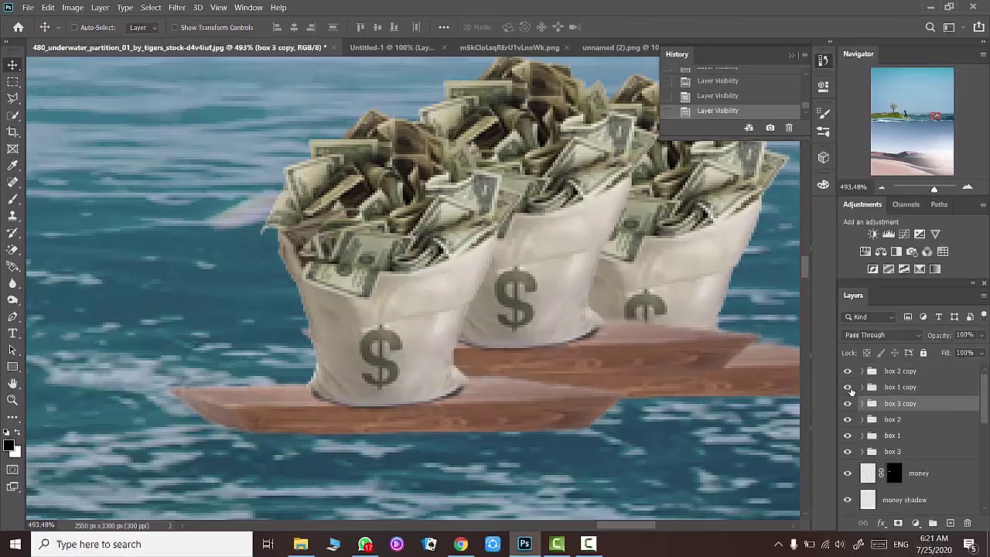
left_click(877, 388)
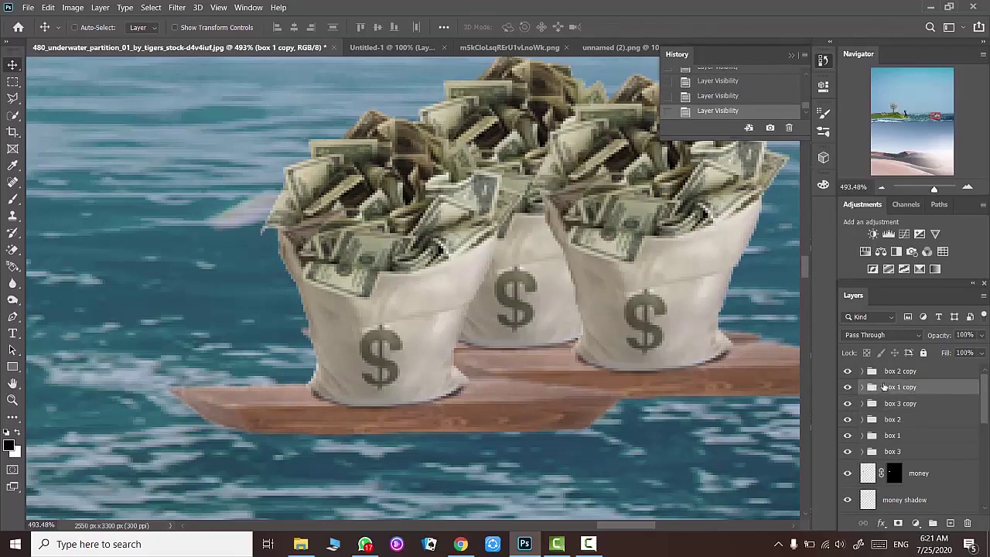
left_click(887, 373)
key("ctrl+t")
right_click(409, 289)
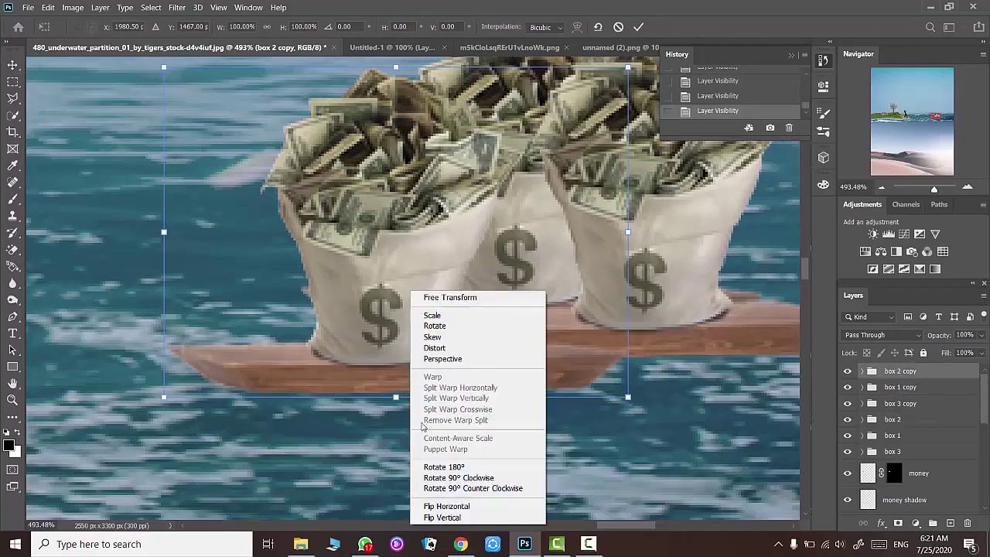
left_click(437, 515)
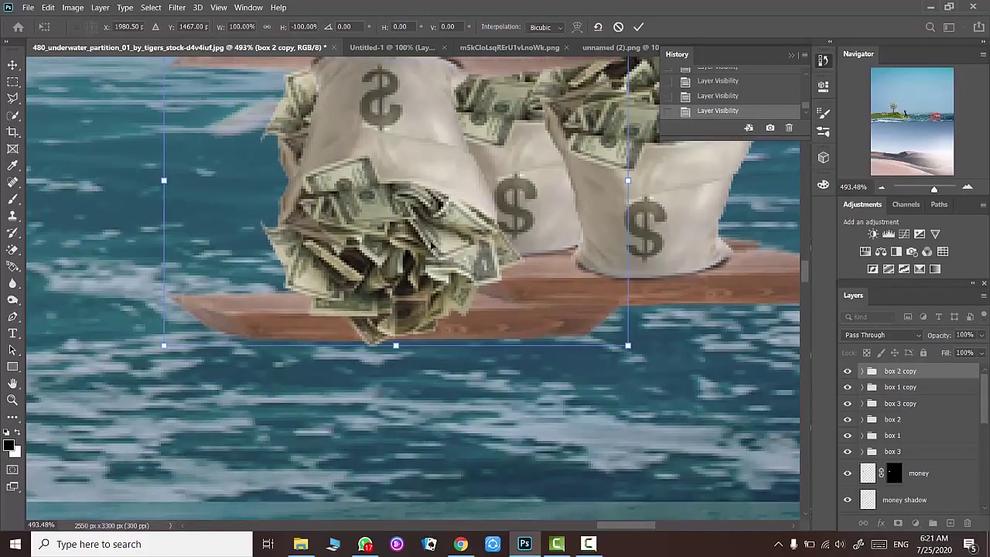
left_click_drag(441, 240, 433, 396)
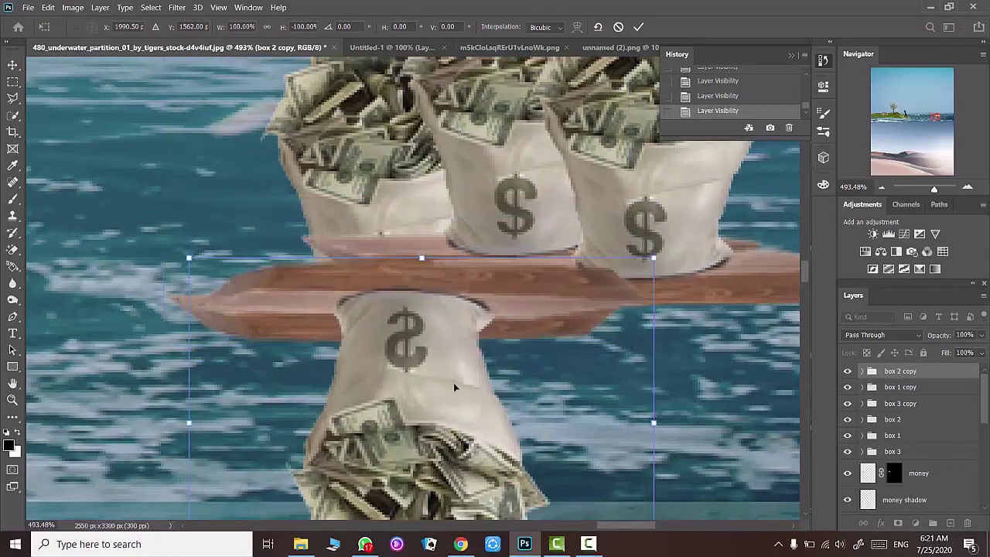
left_click(638, 27)
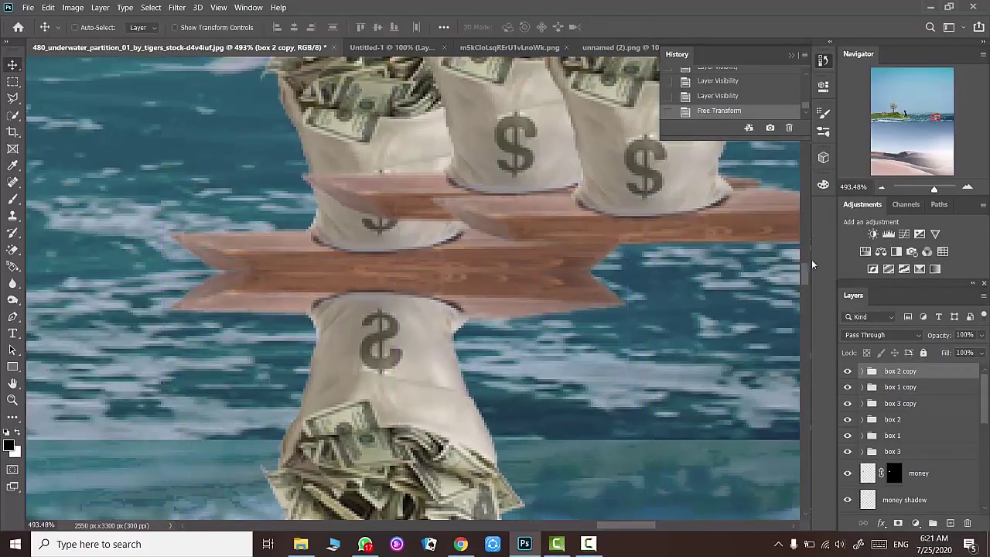
- Set the reflection's blend mode to Multiply, snug it against the plank, and add a mask
left_click(857, 335)
left_click(854, 255)
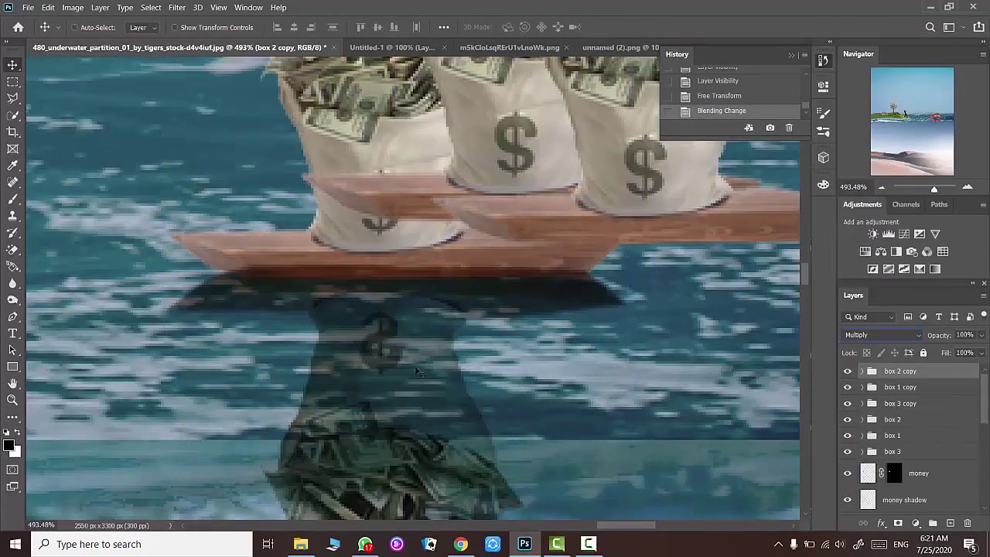
left_click_drag(420, 372, 418, 367)
left_click(898, 523)
left_click(12, 198)
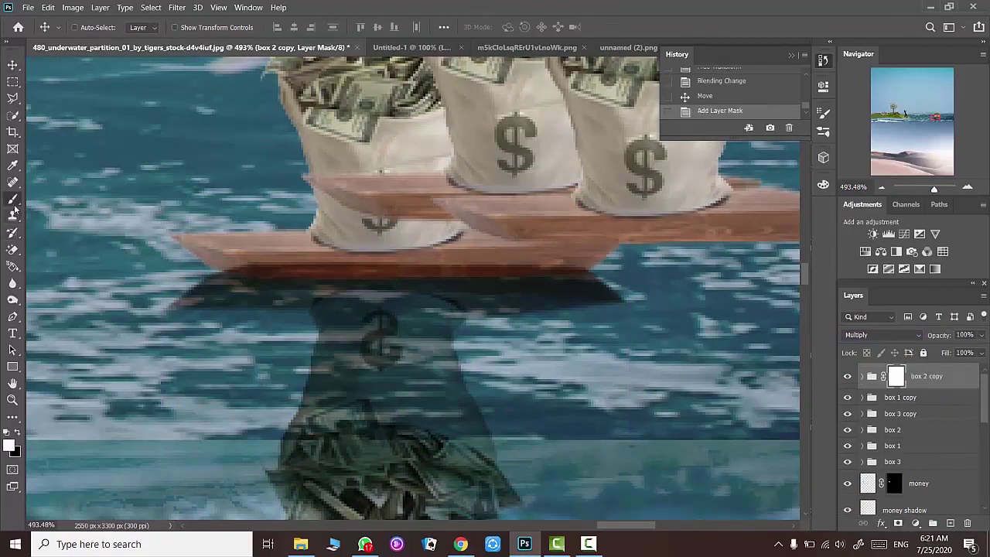
- Pick a brush preset and paint black on the mask to hide the reflection's lower part
right_click(488, 222)
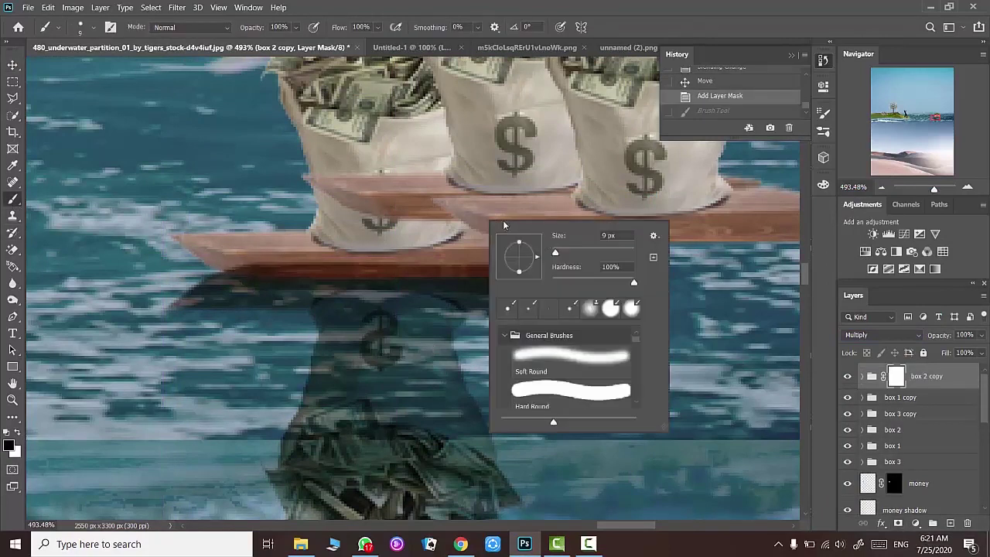
left_click(232, 270)
mouse_move(360, 256)
left_mouse_down()
mouse_move(283, 258)
mouse_move(377, 263)
left_mouse_up()
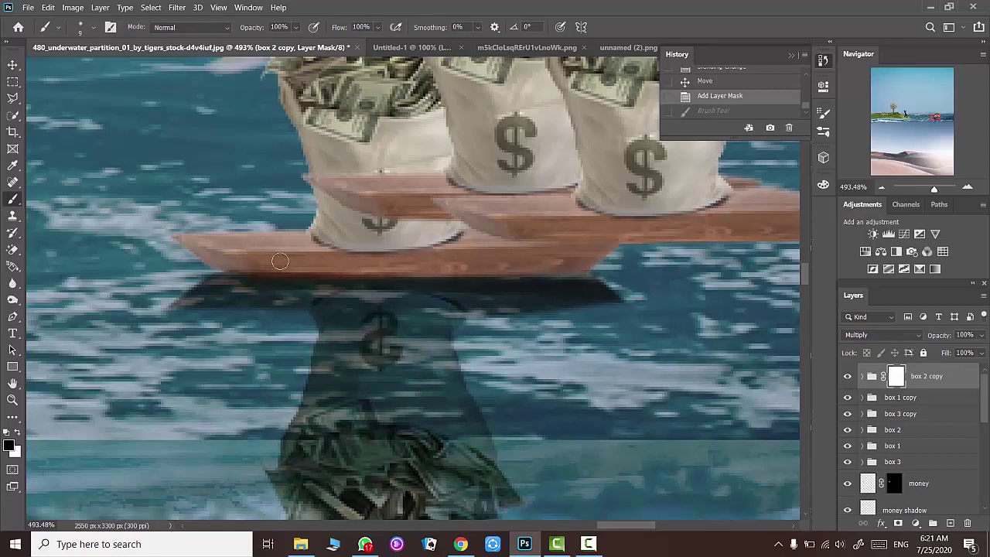
scroll(280, 261, "down", 5)
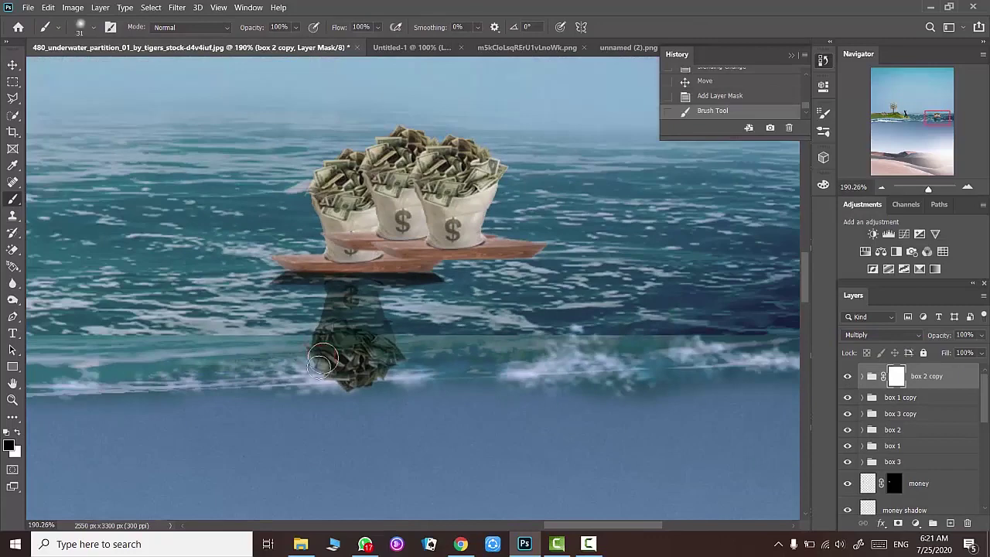
scroll(323, 362, "up", 1)
left_click_drag(319, 362, 396, 370)
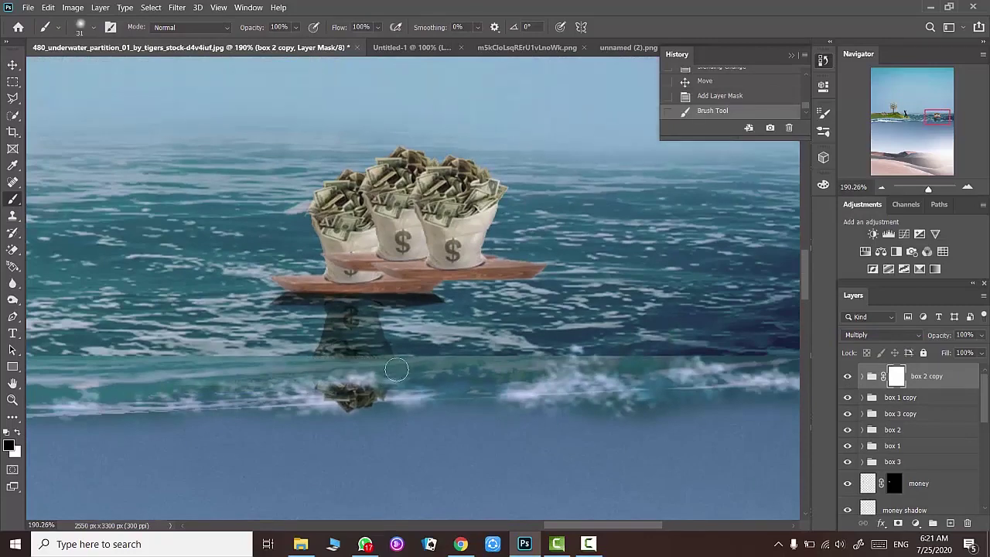
left_click_drag(396, 370, 310, 390)
- Clean up the reflection's bottom edge with a smaller brush
scroll(321, 364, "up", 3)
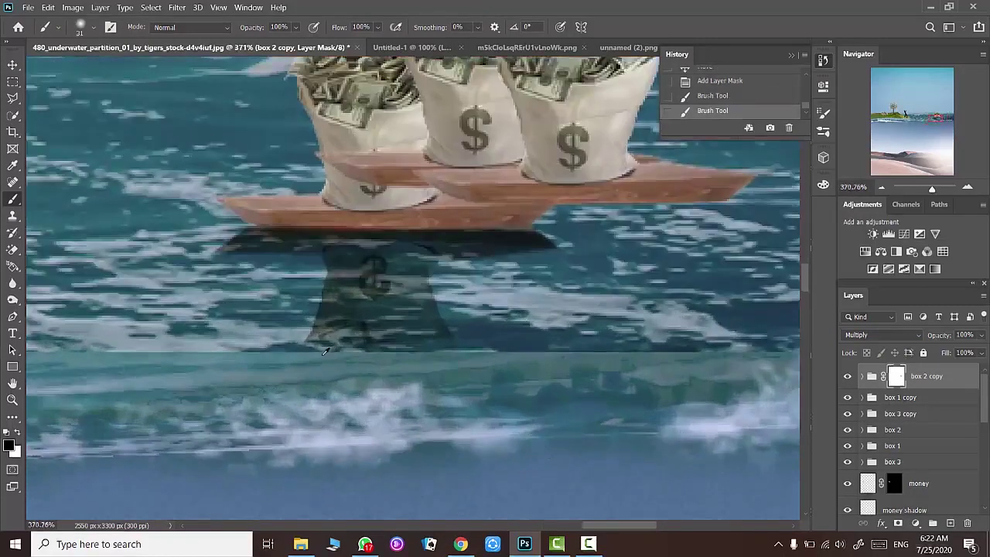
scroll(325, 352, "up", 3)
scroll(332, 359, "down", 2)
key("bracketleft")
key("bracketleft")
key("bracketleft")
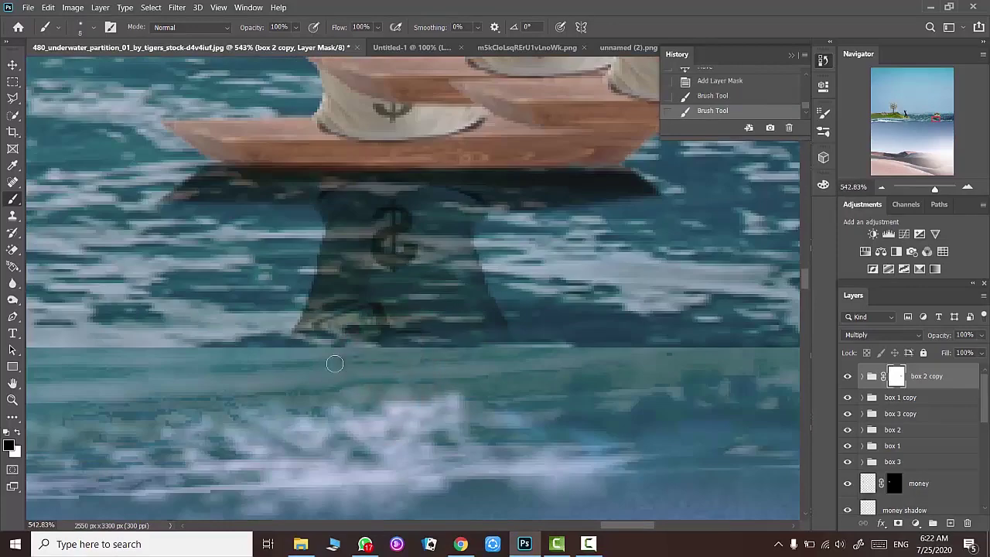
right_click(334, 364)
key("Escape")
left_click_drag(296, 344, 307, 340)
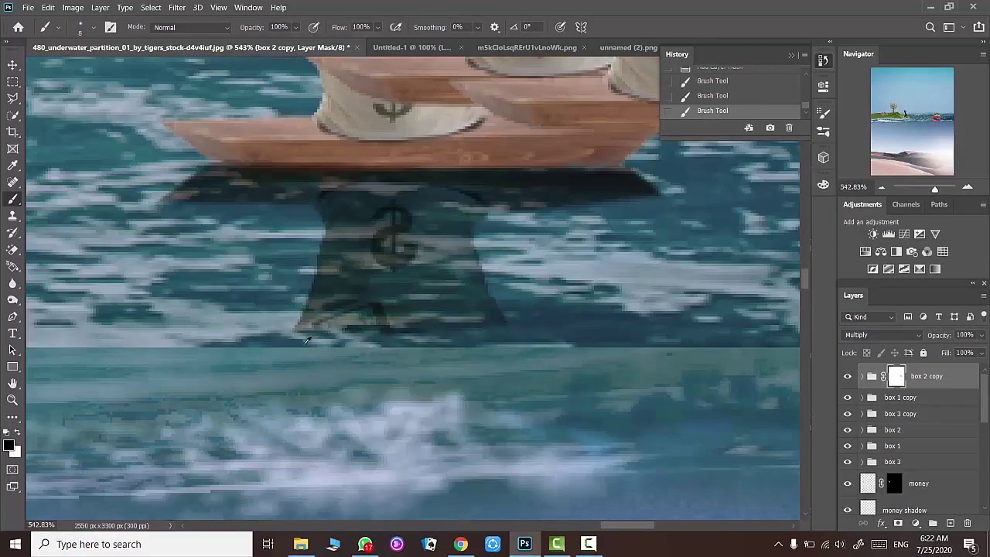
scroll(306, 340, "down", 5)
scroll(394, 325, "down", 1)
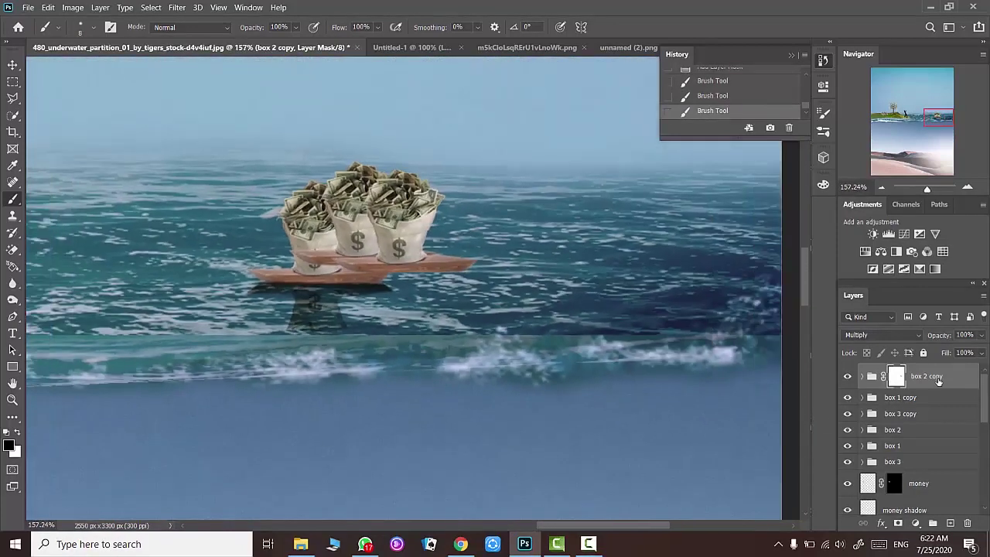
- Delete the unused box 1 and box 3 copies and duplicate the reflection
left_click(901, 396)
key("Delete")
key("Delete")
key("ctrl+j")
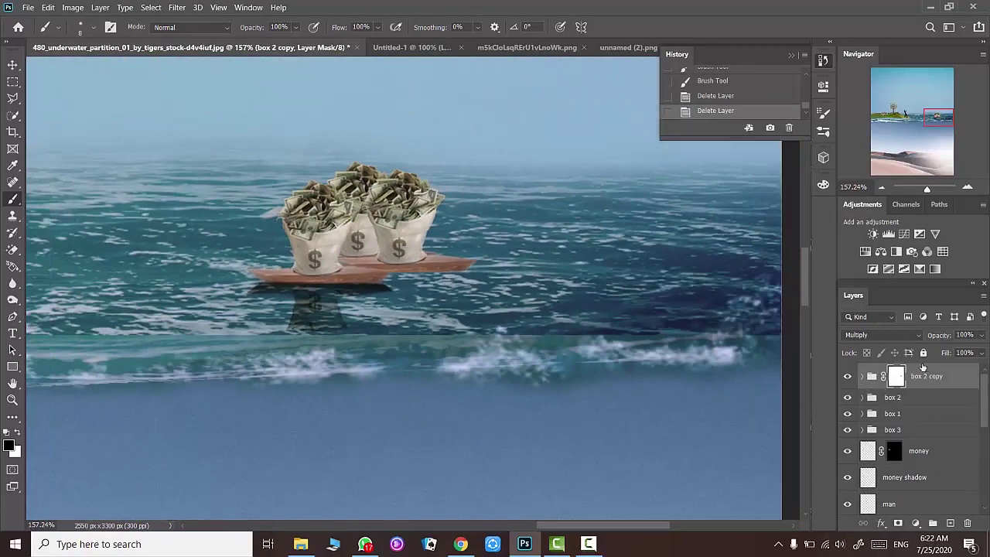
- Position 'box 2 copy 2' under the back bag, below 'box 2 copy' in the stack
key("v")
left_click_drag(323, 316, 400, 305)
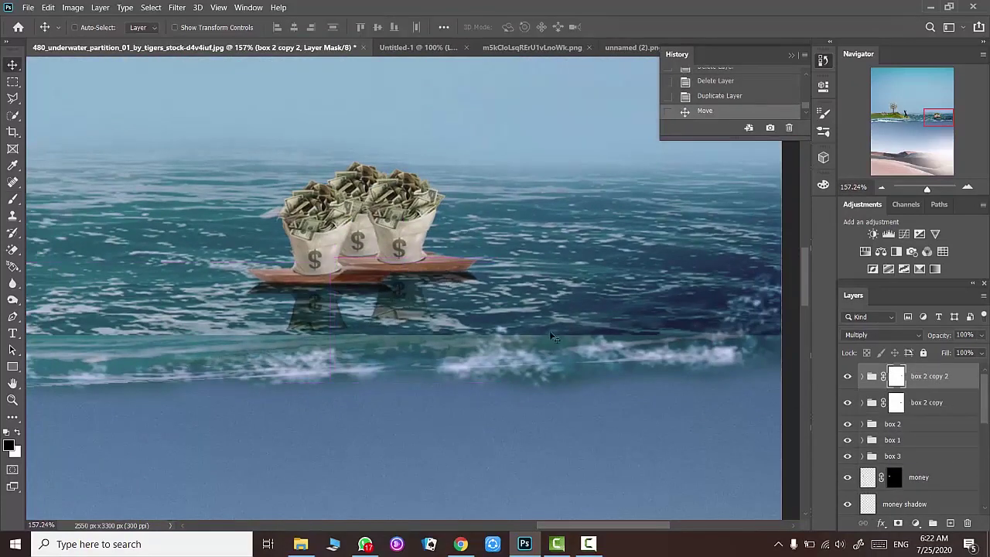
left_click(936, 406, "shift")
left_click_drag(936, 406, 925, 466)
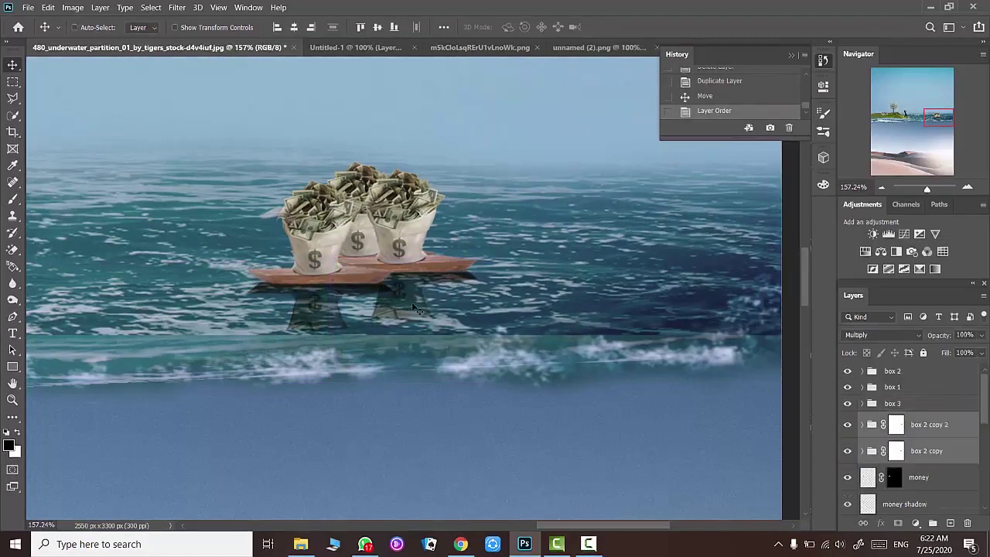
left_click(928, 428)
left_click_drag(399, 305, 418, 290)
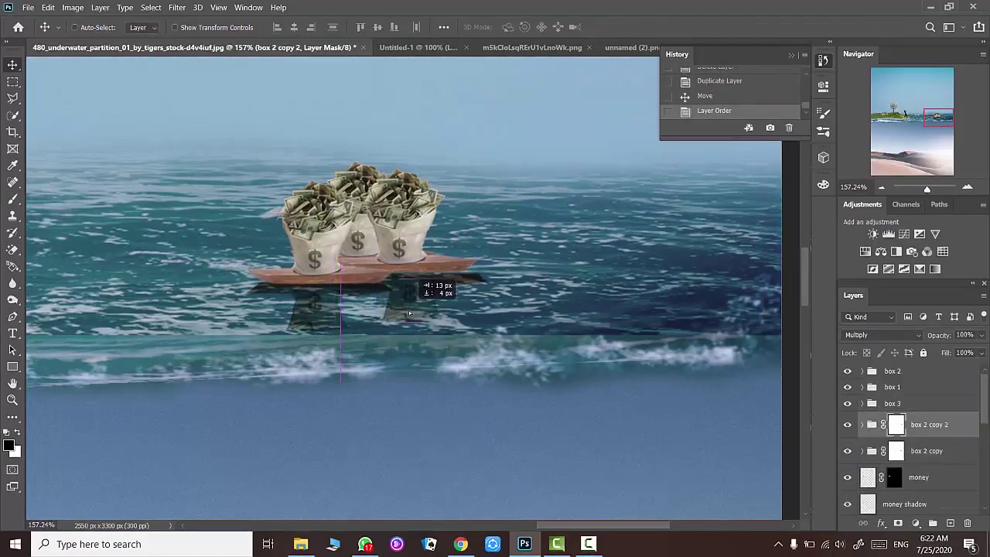
left_click_drag(928, 427, 929, 462)
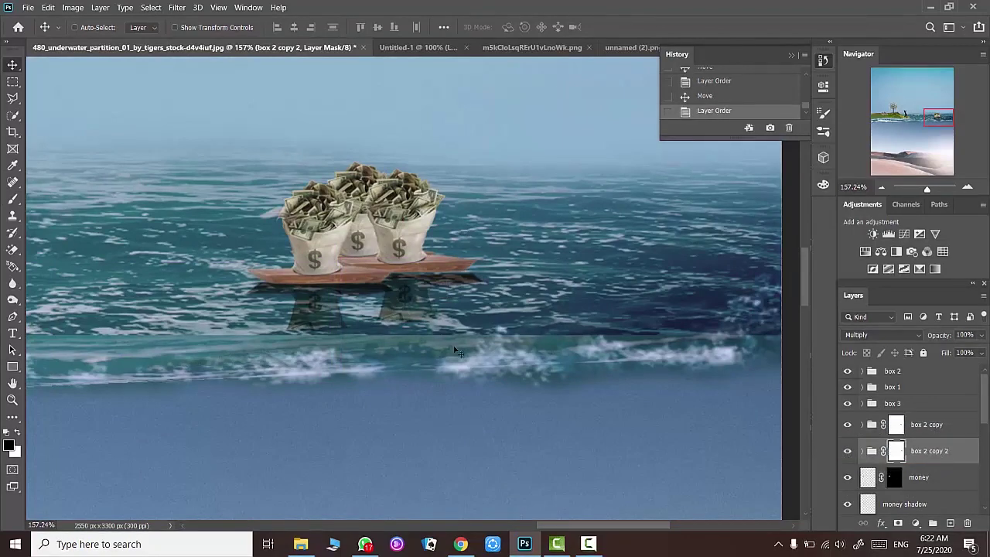
scroll(424, 305, "up", 5)
left_click_drag(477, 253, 478, 256)
left_click_drag(478, 259, 479, 260)
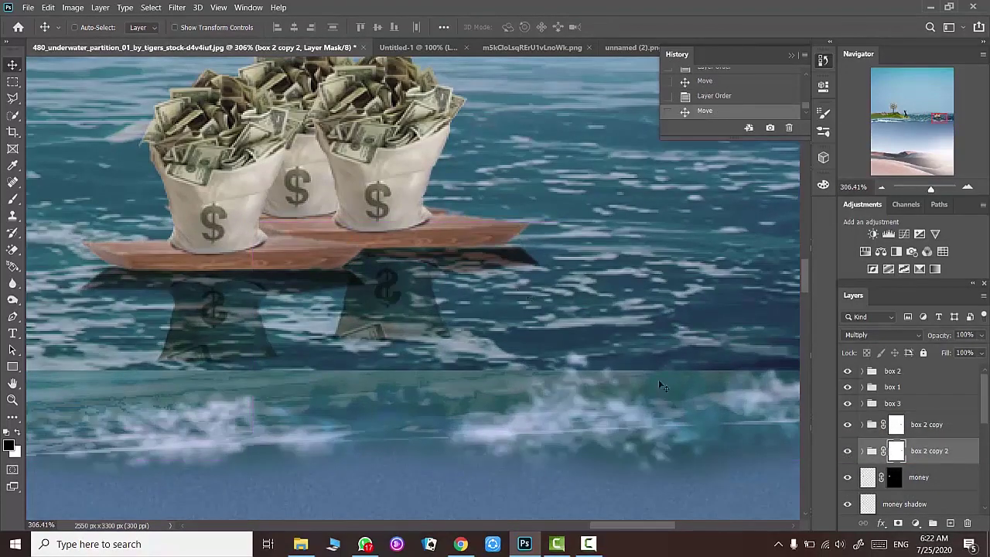
- Duplicate it as 'box 2 copy 3' and place it under the right bag
key("ctrl+j")
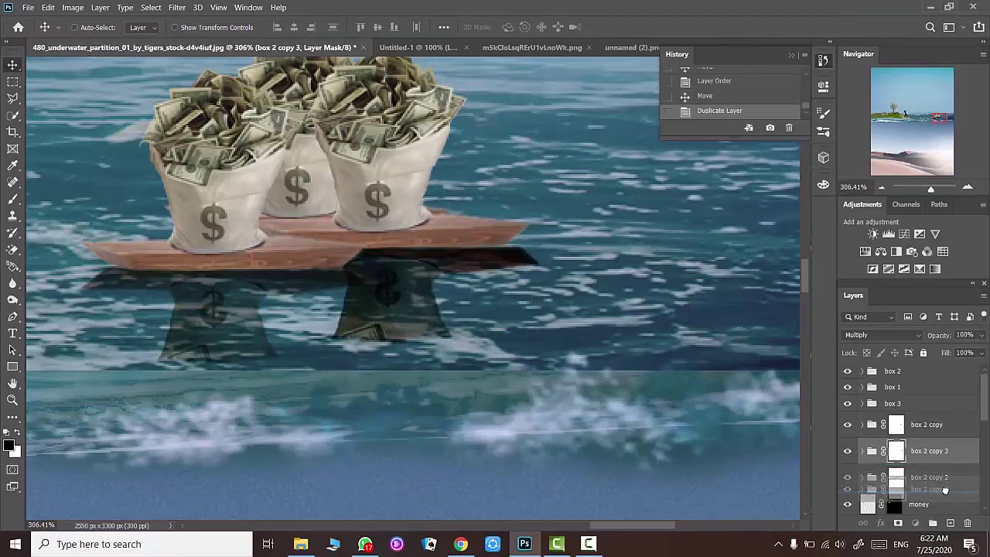
key("ctrl+bracketleft")
left_click_drag(302, 246, 250, 223)
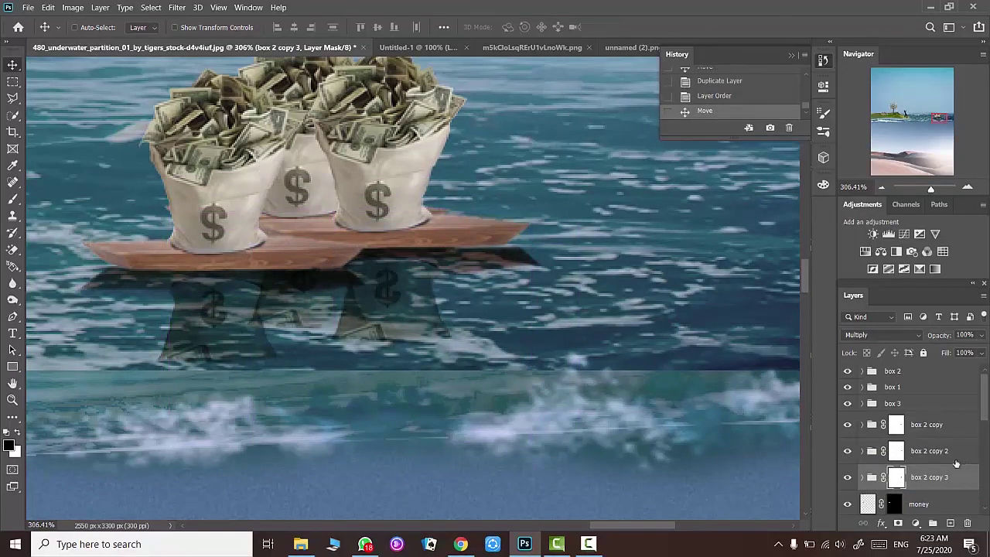
- Enlarge the brush and paint on the mask to soften the overlapping reflections
key("b")
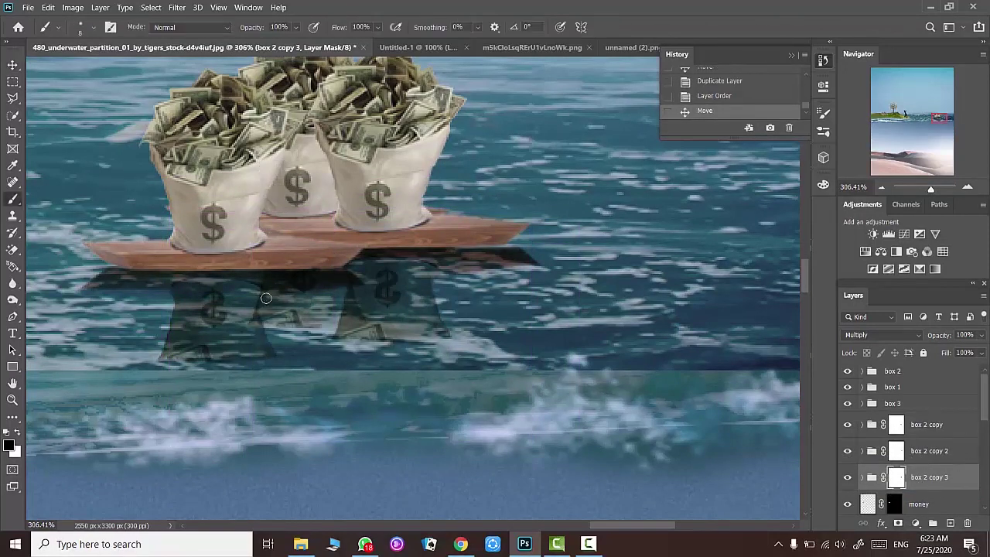
key("bracketright")
key("bracketright")
key("bracketright")
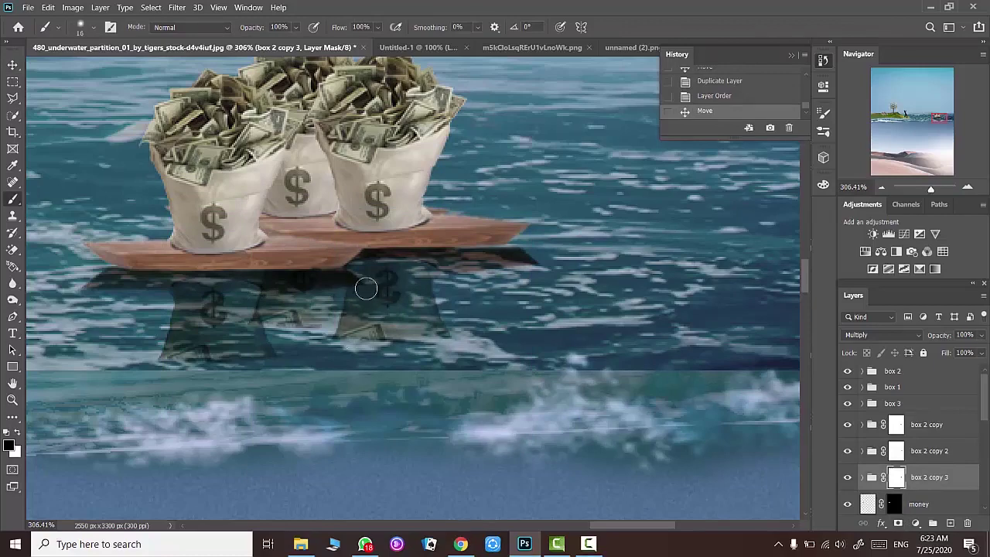
left_click_drag(246, 342, 255, 294)
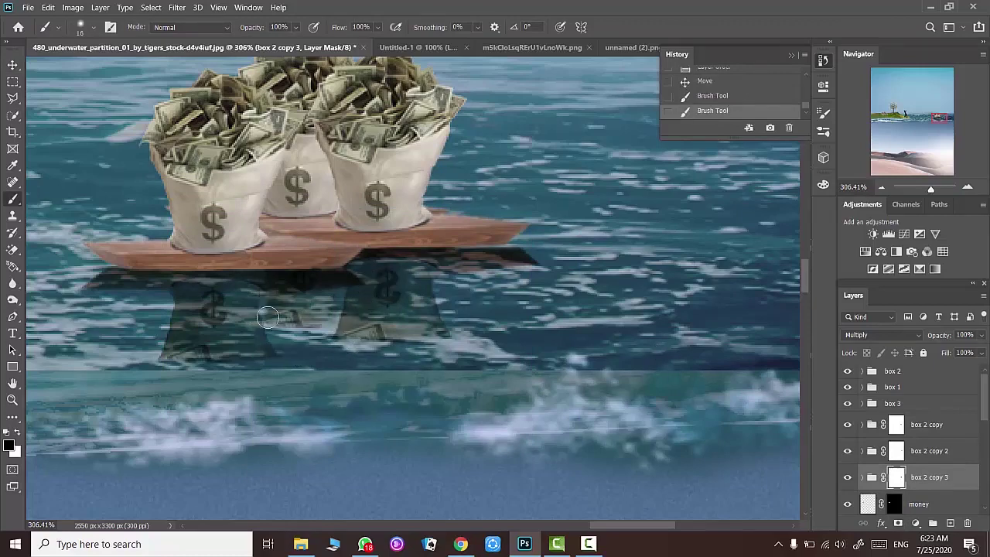
left_click_drag(322, 332, 361, 336)
- Scroll through the Layers panel and select the box 2 group
scroll(326, 329, "down", 5)
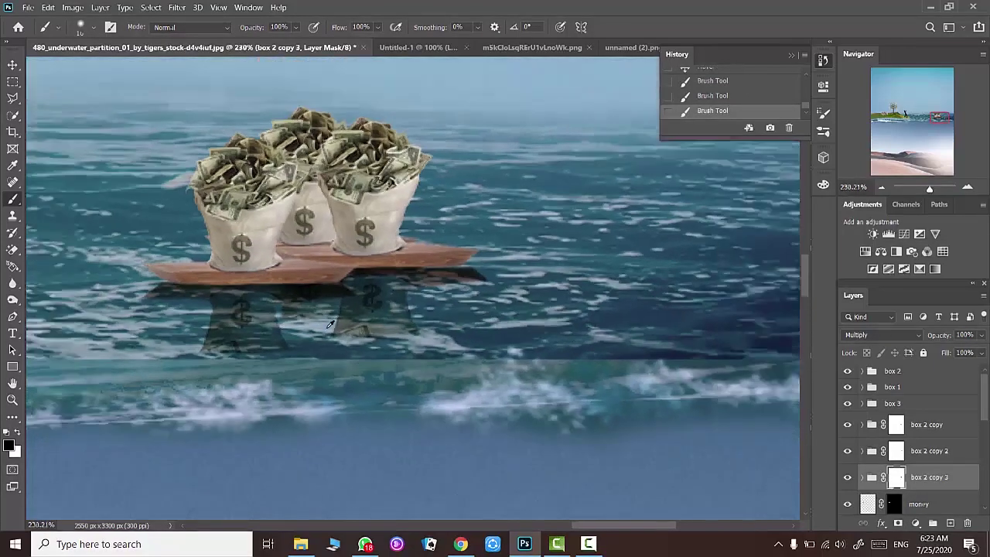
scroll(327, 329, "down", 2)
scroll(326, 333, "down", 2)
scroll(325, 337, "down", 2)
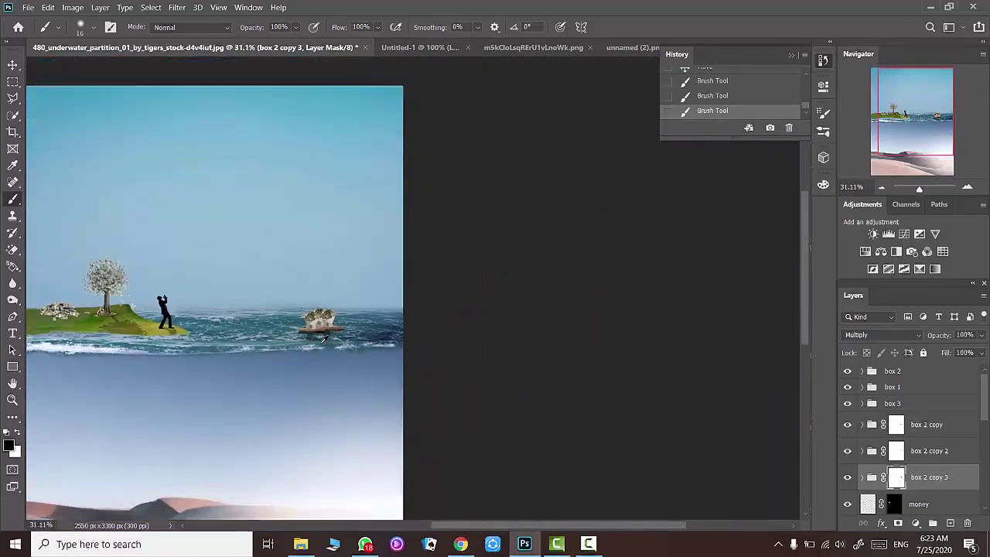
scroll(324, 343, "down", 2)
scroll(464, 341, "up", 2)
scroll(466, 340, "down", 1)
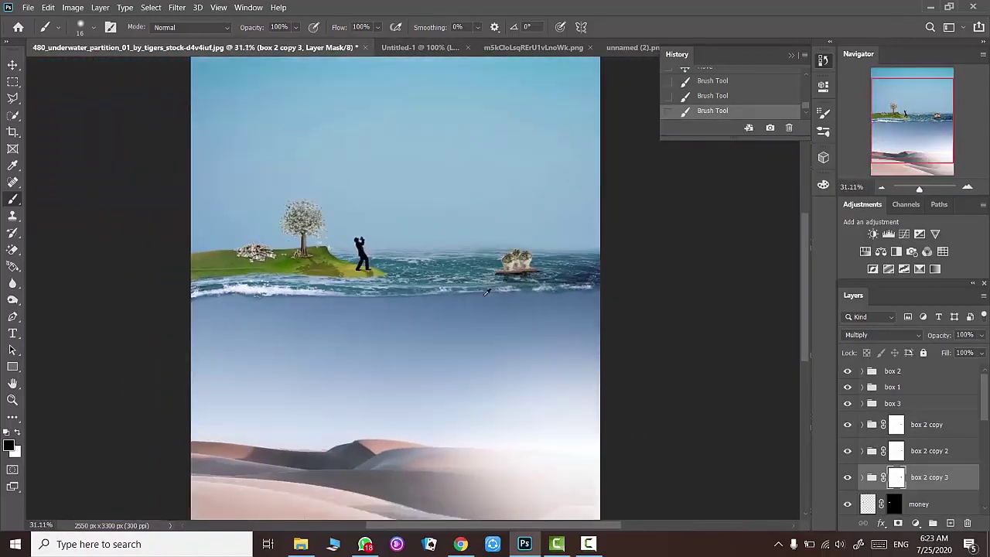
scroll(468, 341, "down", 1)
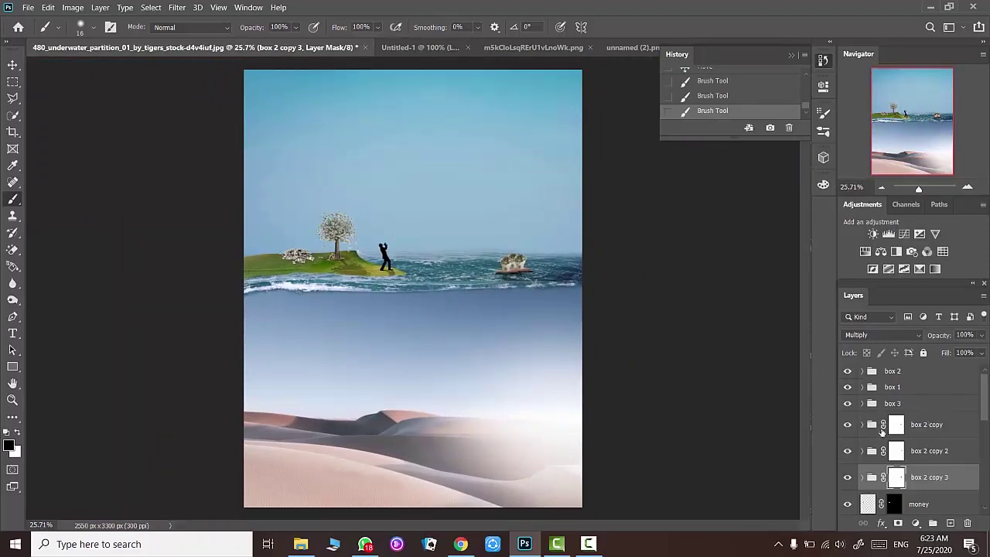
left_click(938, 423)
left_click(923, 373)
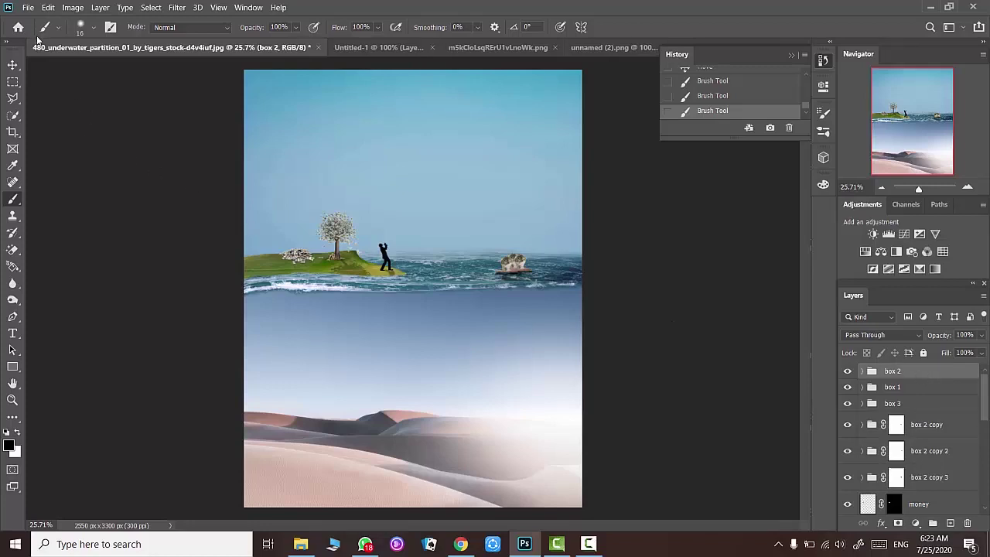
scroll(936, 487, "down", 5)
scroll(920, 495, "down", 1)
- Flip the desert layer horizontally so its glow sits on the opposite side
left_click(913, 501)
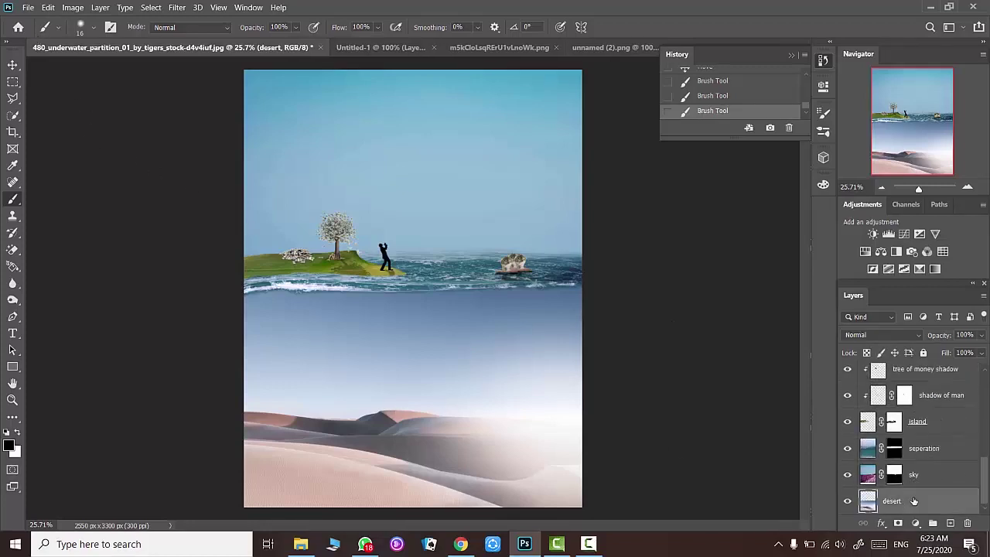
key("ctrl+t")
right_click(445, 434)
left_click(499, 418)
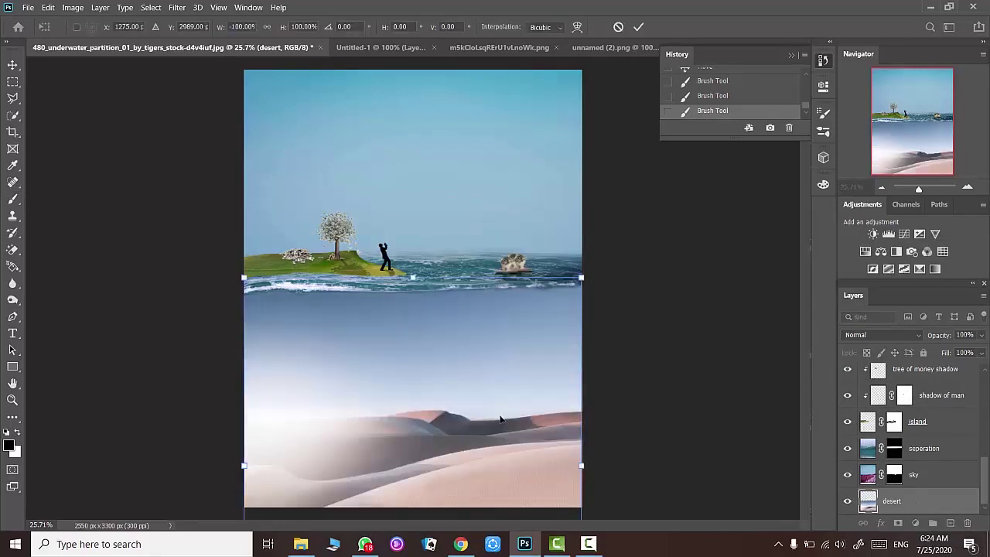
left_click(639, 26)
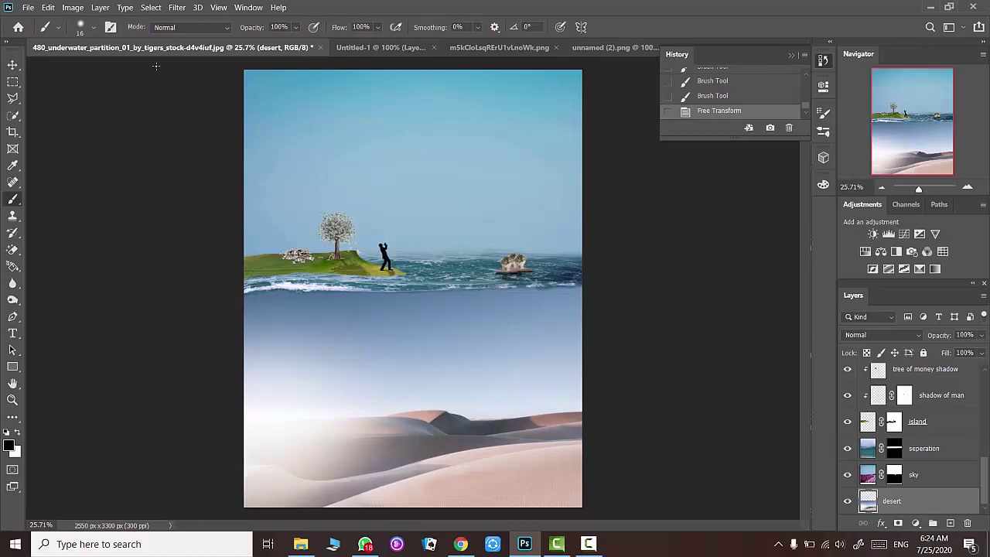
key("ctrl+Tab")
- Bring the man photo in as Layer 1 at the top of the stack and try a first scale-down
key("v")
left_click_drag(442, 332, 462, 346)
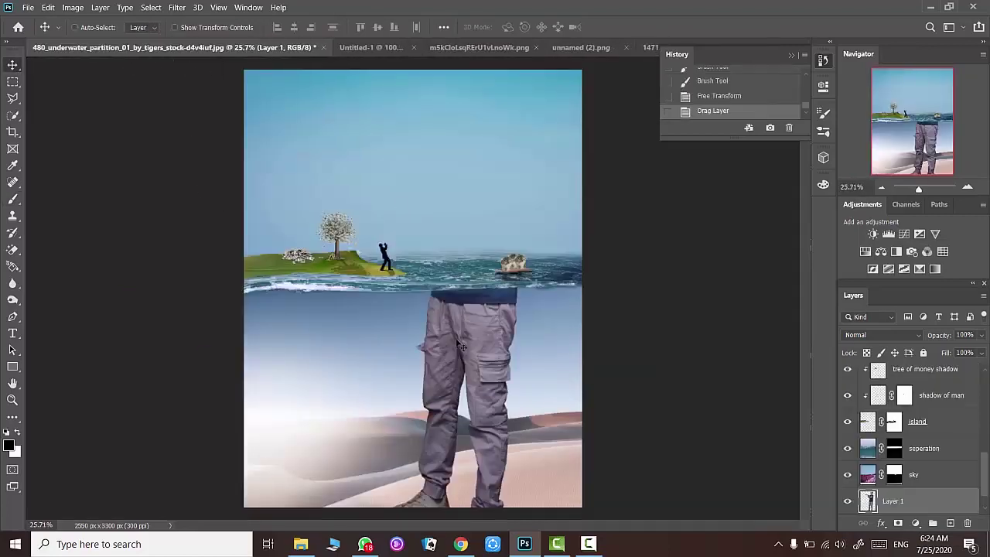
left_click_drag(895, 496, 895, 369)
key("ctrl+t")
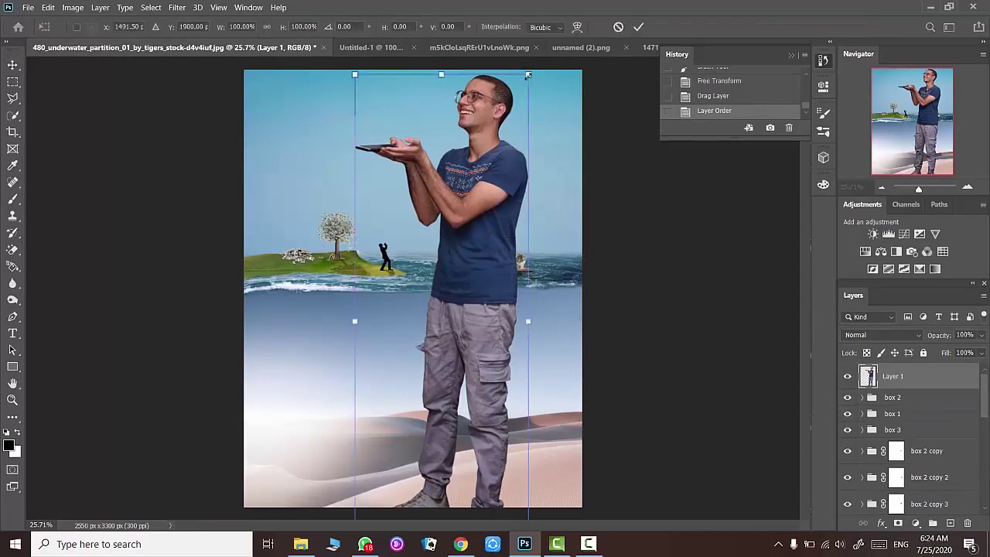
left_click_drag(531, 70, 441, 321)
left_click_drag(412, 389, 427, 310)
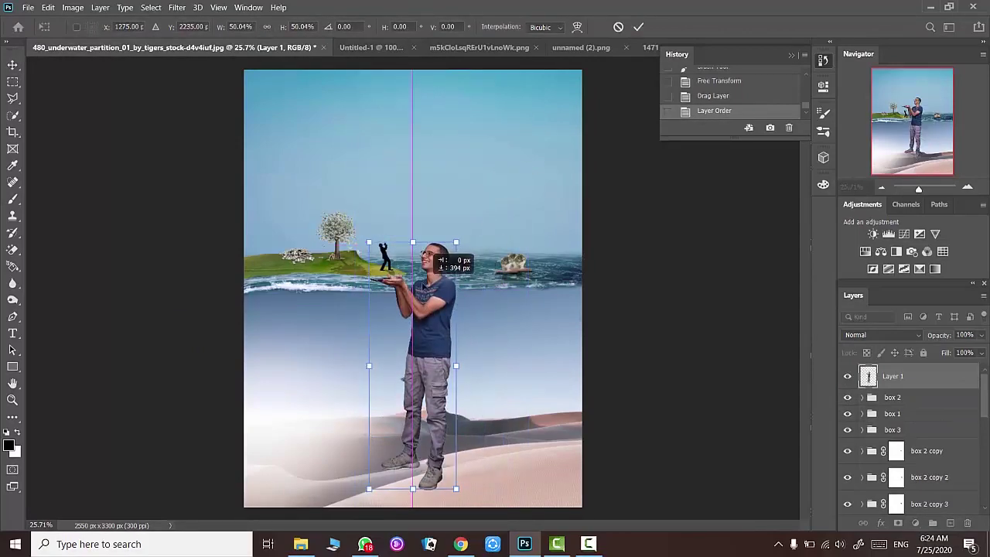
left_click_drag(415, 488, 412, 235)
type("7")
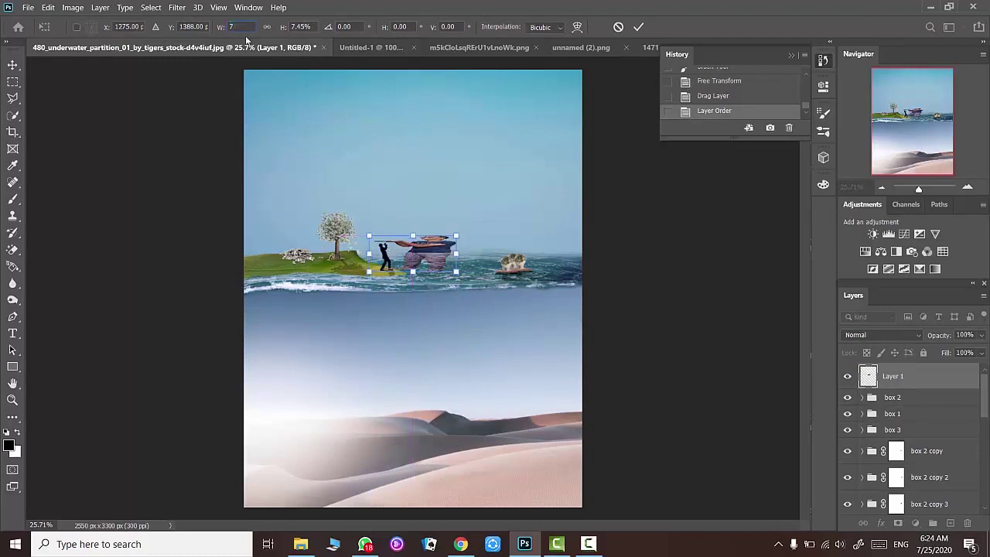
type(".5")
key("Tab")
type("7.5")
left_click(638, 28)
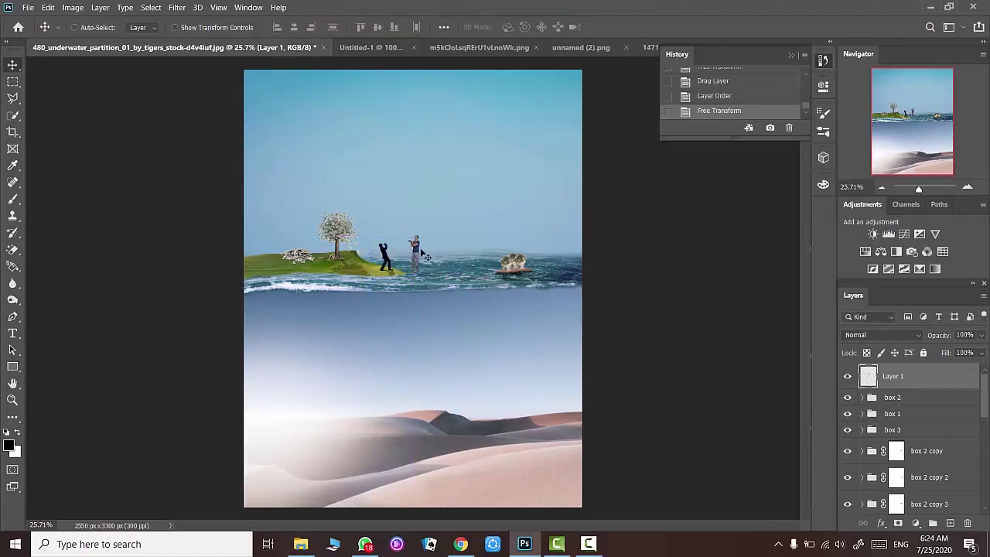
- Revert to the unscaled man, shrink him to about a tenth, and stand him on the dunes
left_click_drag(413, 252, 518, 468)
left_click(694, 87)
key("ctrl+t")
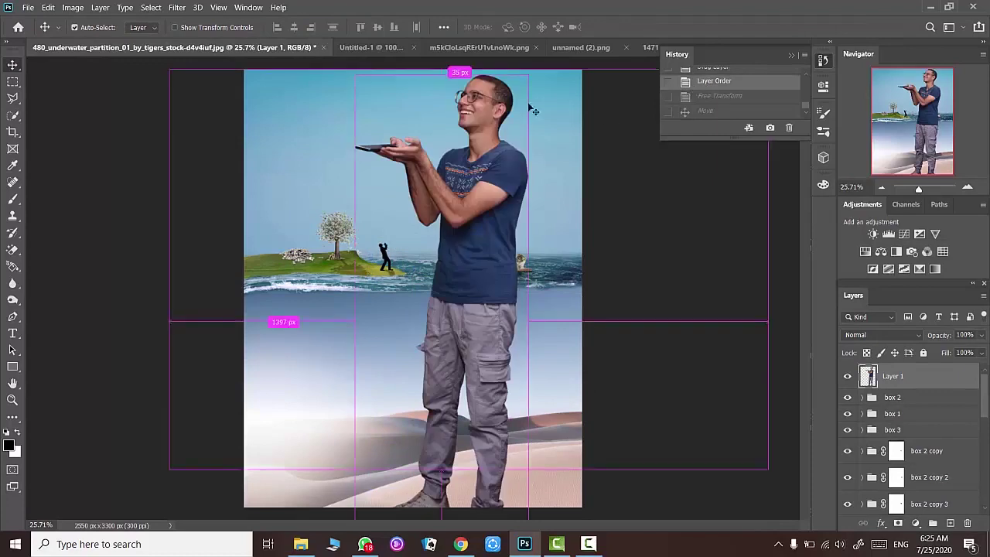
left_click_drag(513, 338, 481, 436)
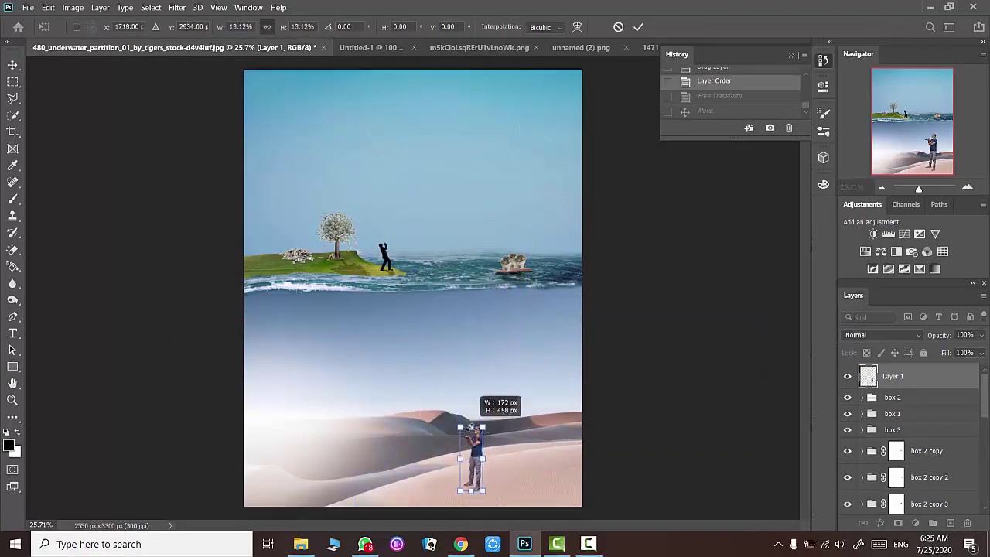
left_click(638, 28)
left_click_drag(474, 461, 487, 461)
- Turn the man solid white with Levels black Output 255 and rename the layer 'man2'
scroll(491, 460, "up", 2)
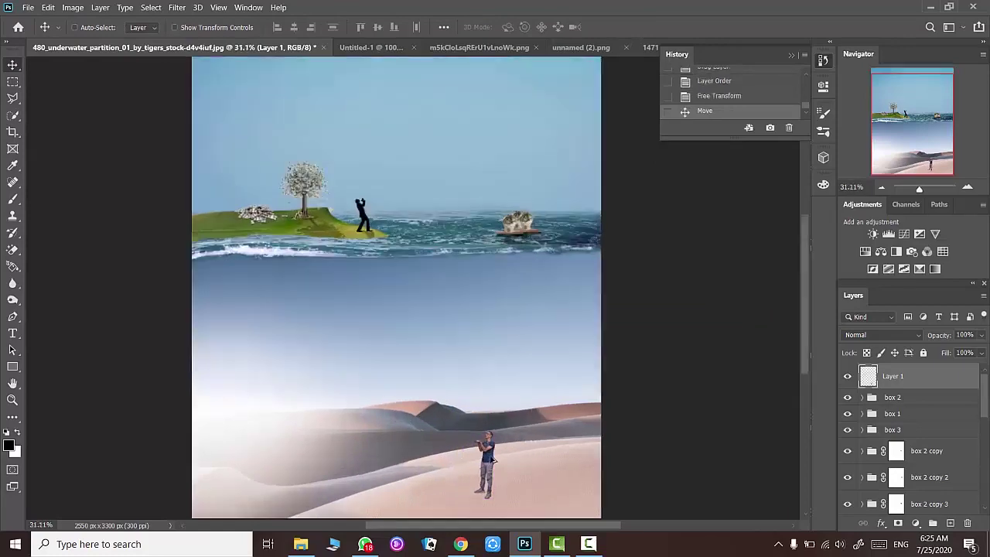
scroll(492, 459, "up", 5)
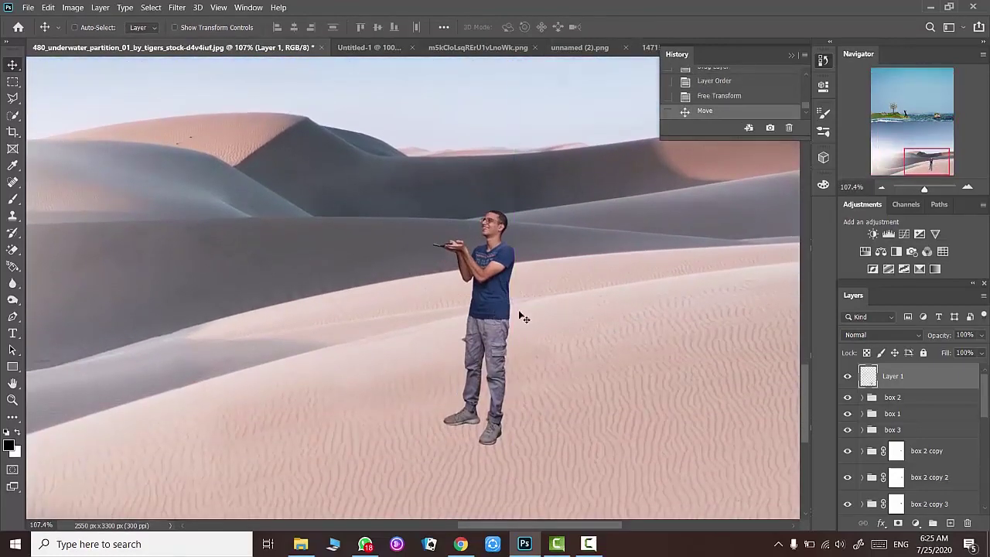
scroll(518, 305, "down", 2)
left_click_drag(501, 317, 520, 316)
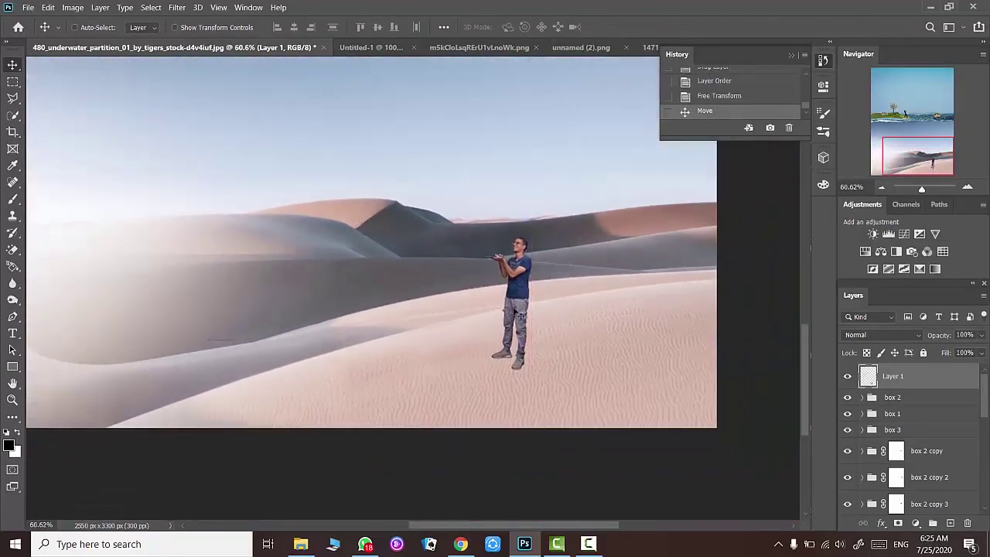
key("ctrl+l")
left_click_drag(667, 265, 864, 249)
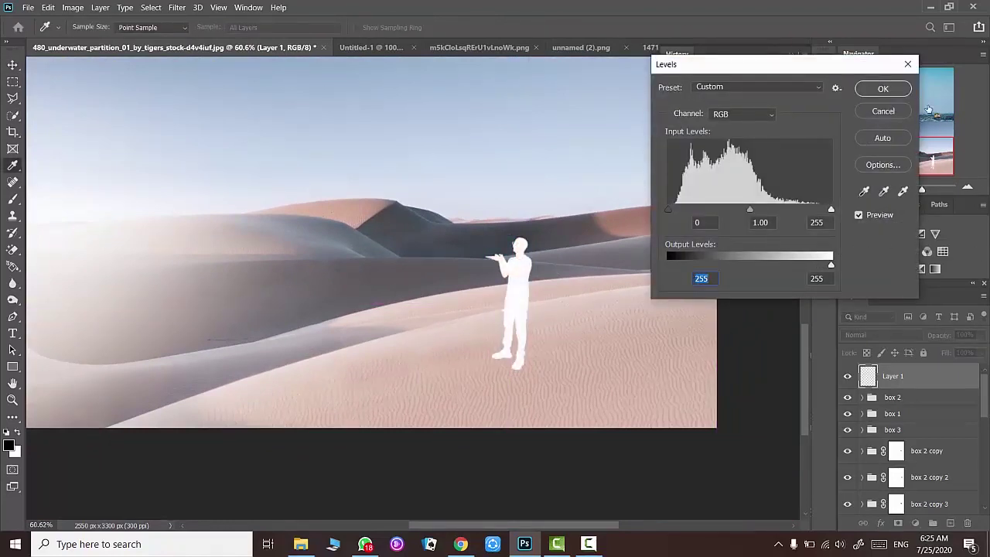
left_click(897, 90)
double_click(893, 376)
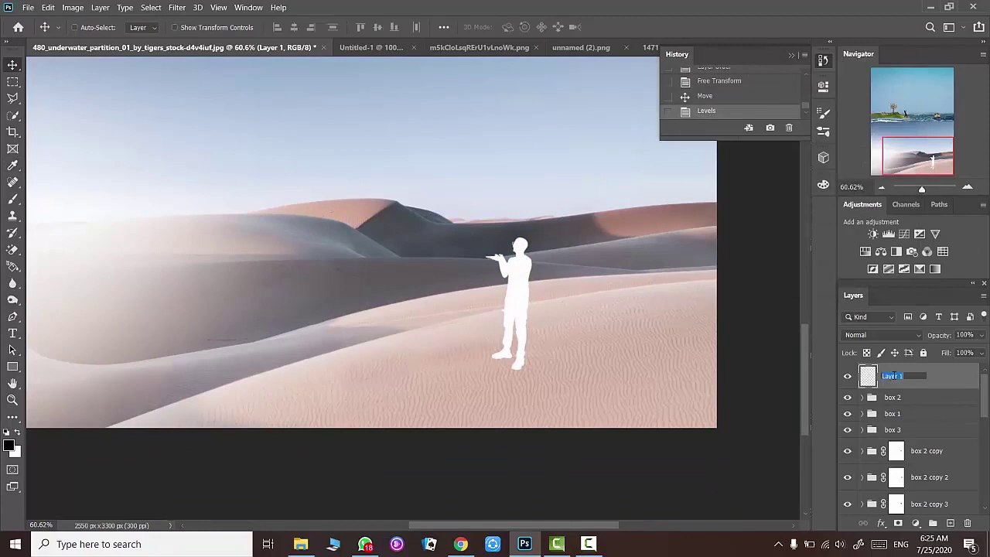
type("man2")
key("Return")
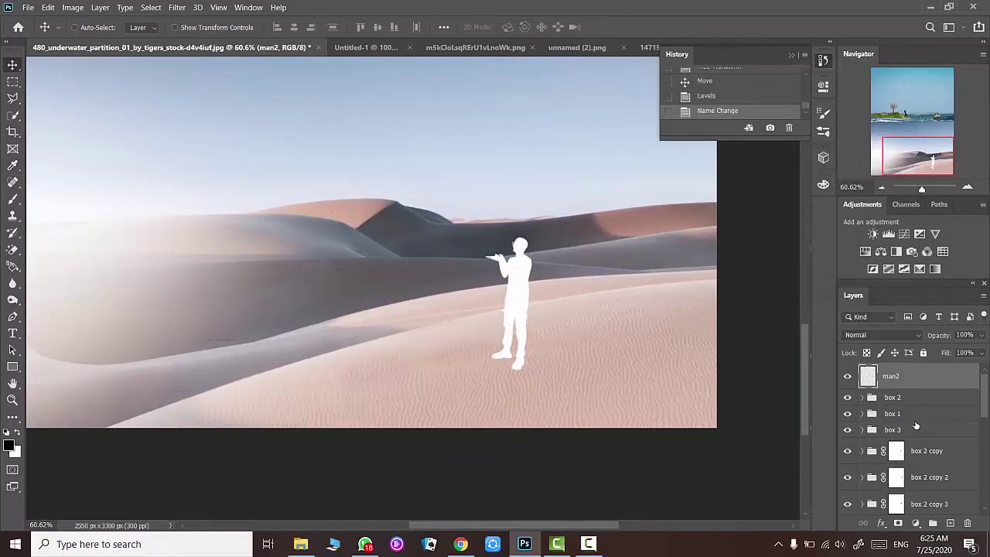
- Duplicate man2 as 'man2 shadow' below it and darken it to black with Levels
key("ctrl+j")
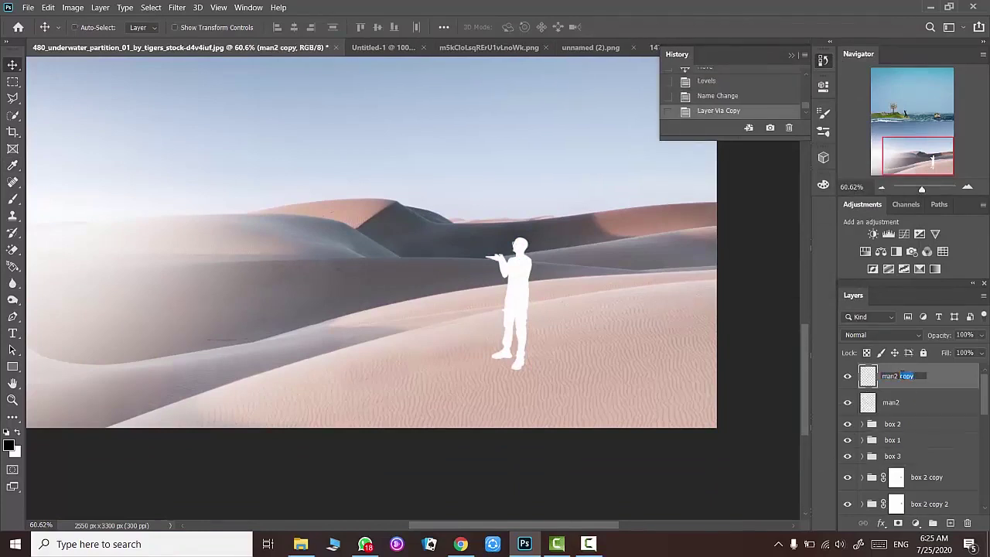
type("dow")
key("Return")
key("ctrl+bracketleft")
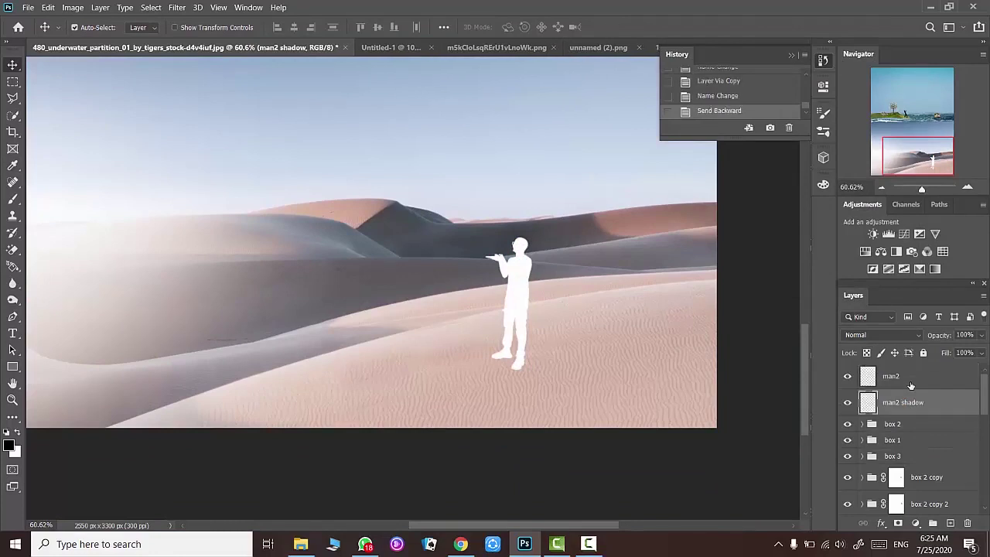
key("ctrl+l")
left_click_drag(832, 265, 829, 266)
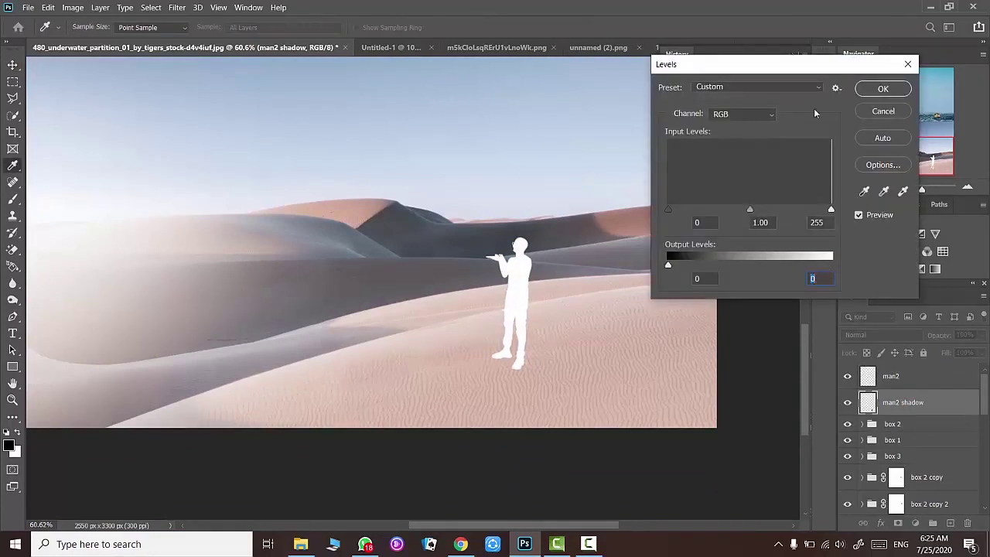
- Flip the black shadow copy vertically and slant it from the man's feet toward the lower right
left_click(882, 88)
key("ctrl+t")
right_click(511, 328)
left_click(540, 317)
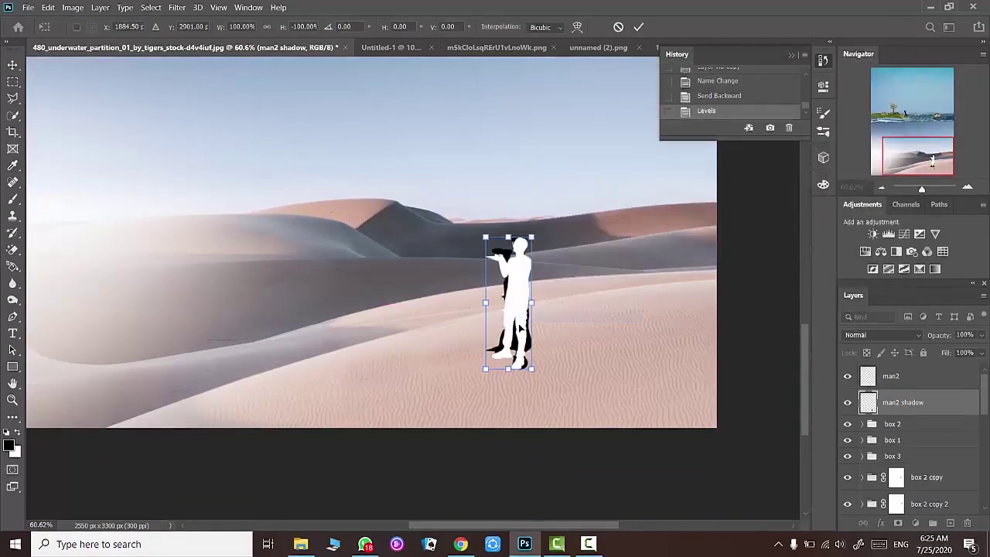
left_click_drag(534, 304, 533, 404)
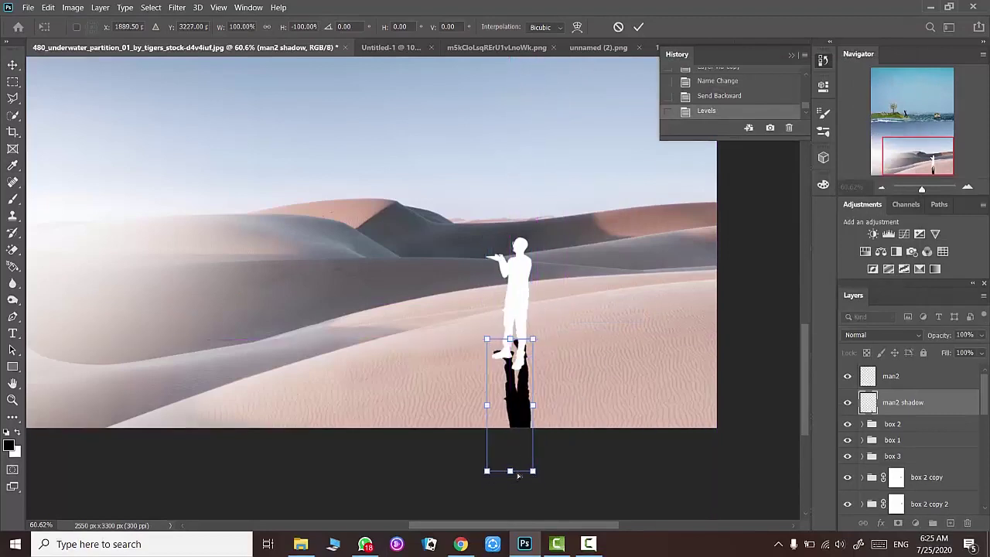
left_click_drag(518, 476, 594, 425)
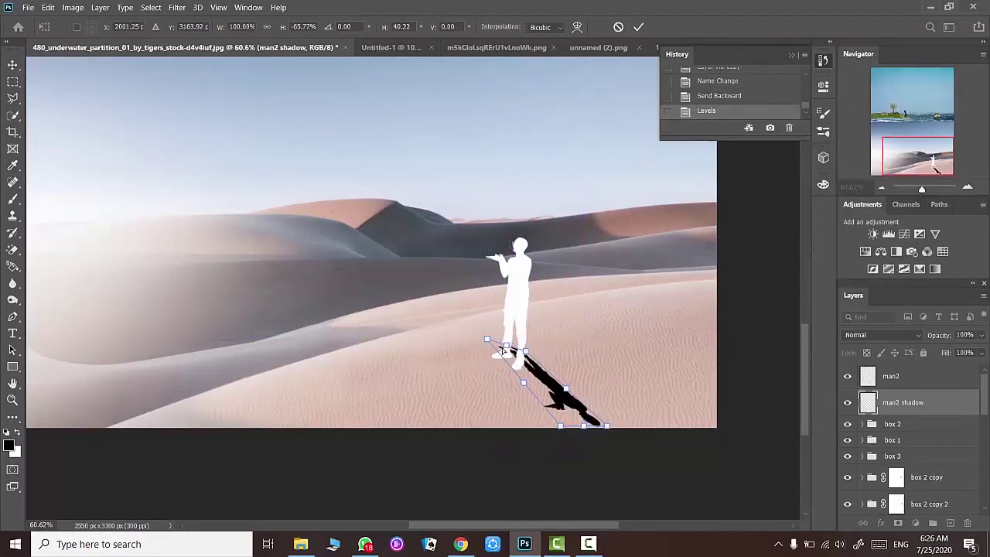
left_click_drag(613, 430, 612, 396)
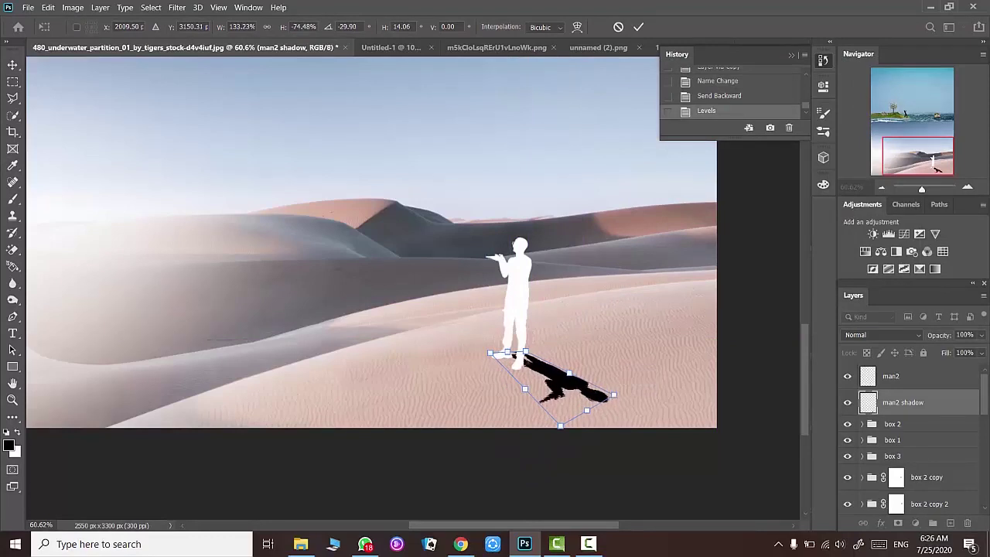
left_click_drag(529, 363, 519, 362)
left_click(639, 27)
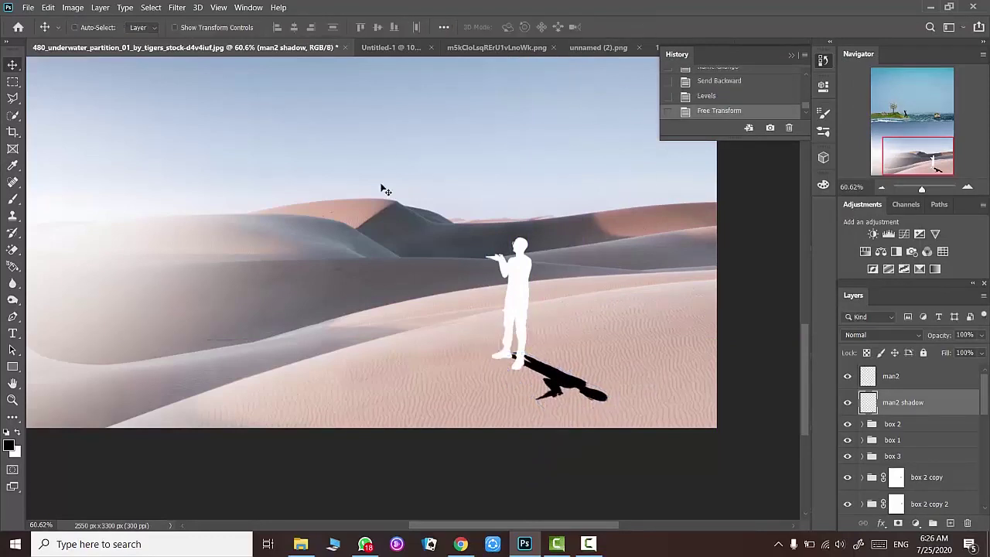
- Gaussian-blur the cast shadow and lower its Fill to about 47%
left_click(183, 7)
left_click(199, 23)
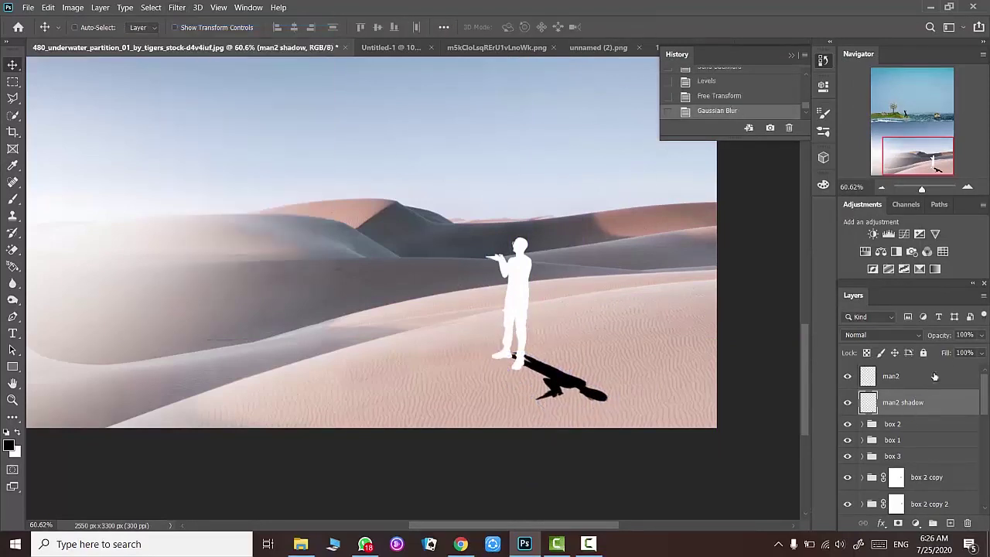
left_click_drag(944, 353, 913, 360)
scroll(464, 368, "up", 5)
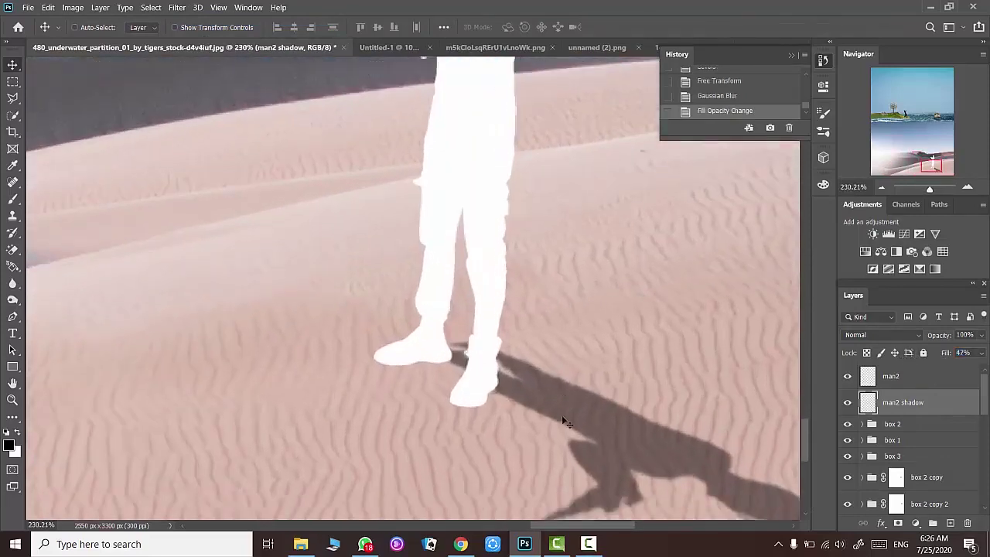
scroll(464, 368, "down", 2)
- Add a 'man2 legshadow' layer and brush dark contact shadows under both feet
left_click_drag(554, 364, 551, 375)
left_click(951, 523)
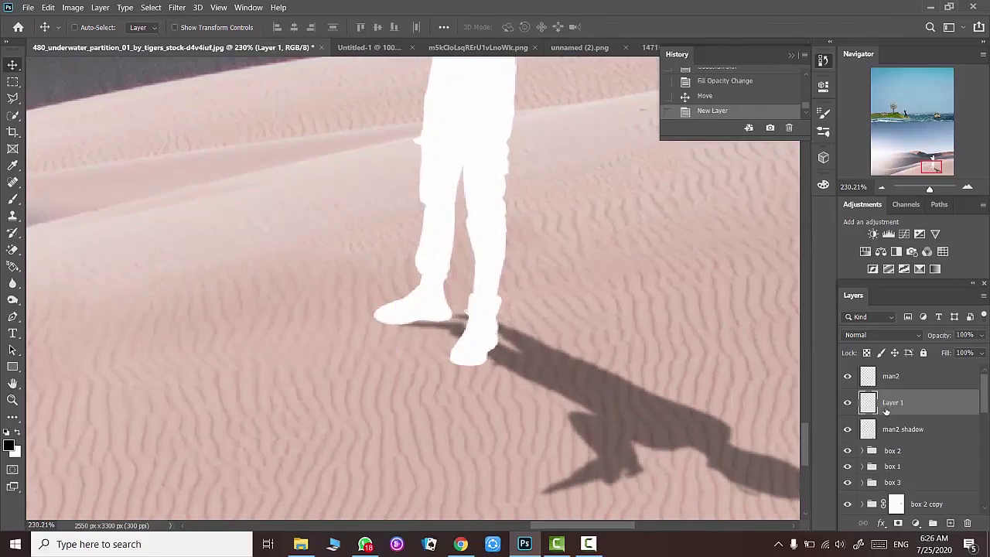
double_click(889, 403)
type("legshadow")
key("Return")
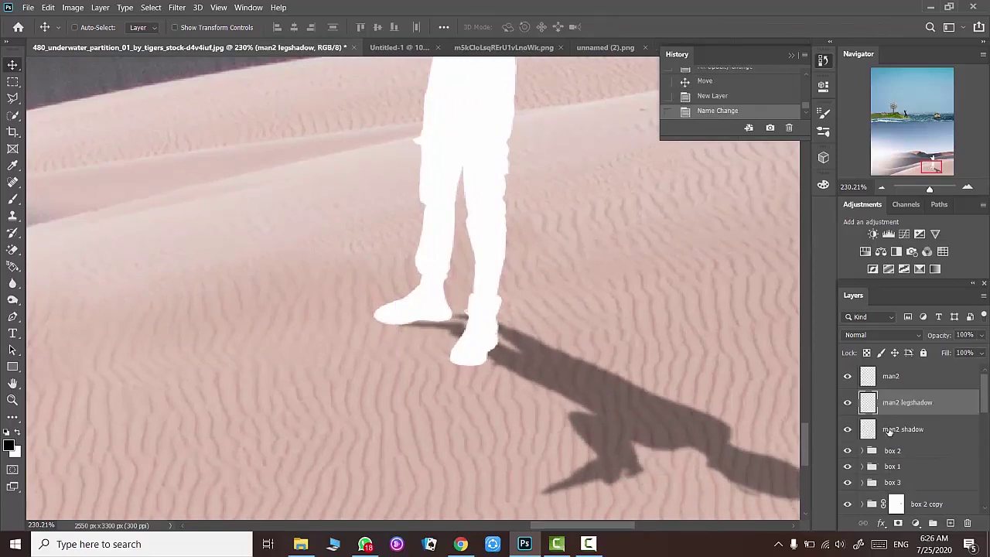
key("b")
scroll(400, 317, "up", 4)
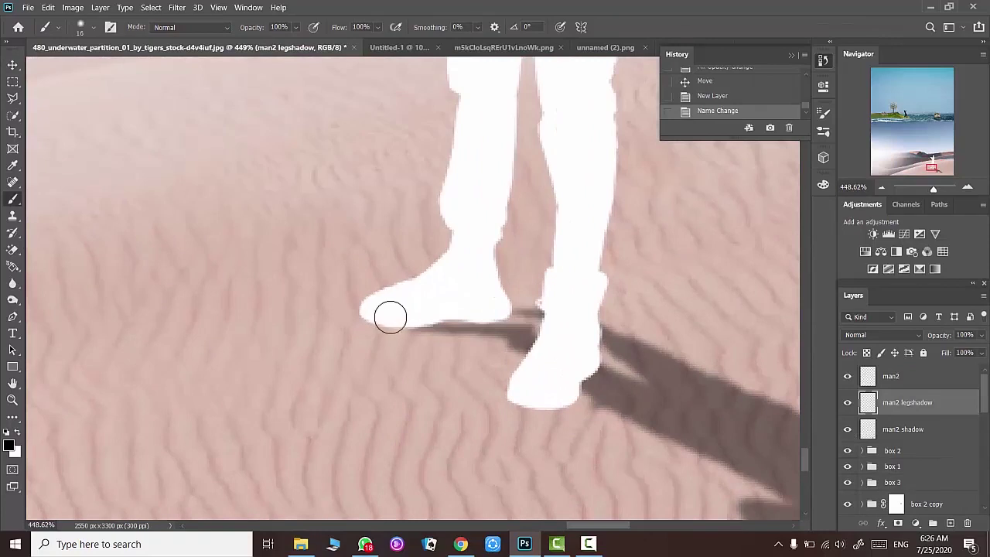
mouse_move(364, 321)
left_mouse_down()
mouse_move(475, 309)
mouse_move(509, 318)
left_mouse_up()
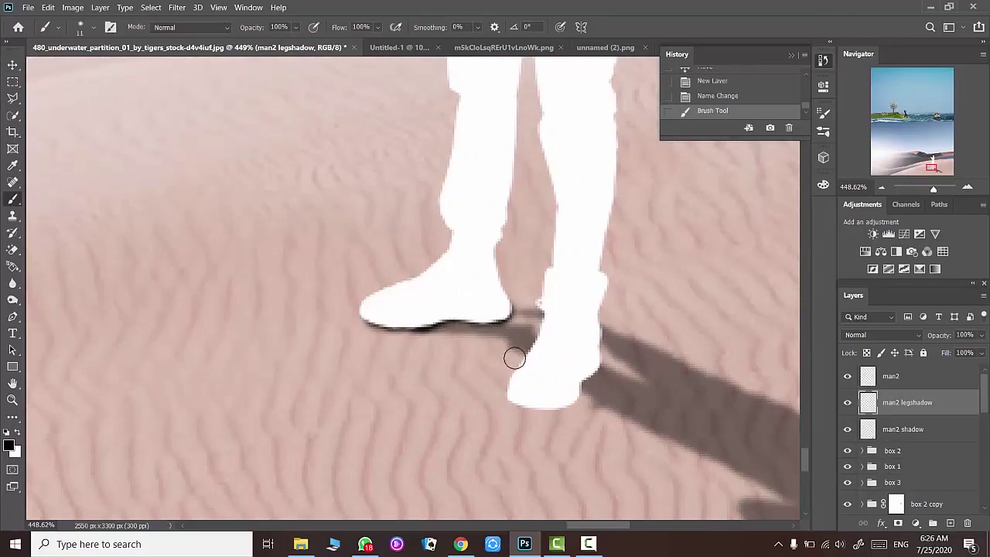
mouse_move(509, 400)
left_mouse_down()
mouse_move(555, 400)
mouse_move(589, 366)
mouse_move(592, 333)
left_mouse_up()
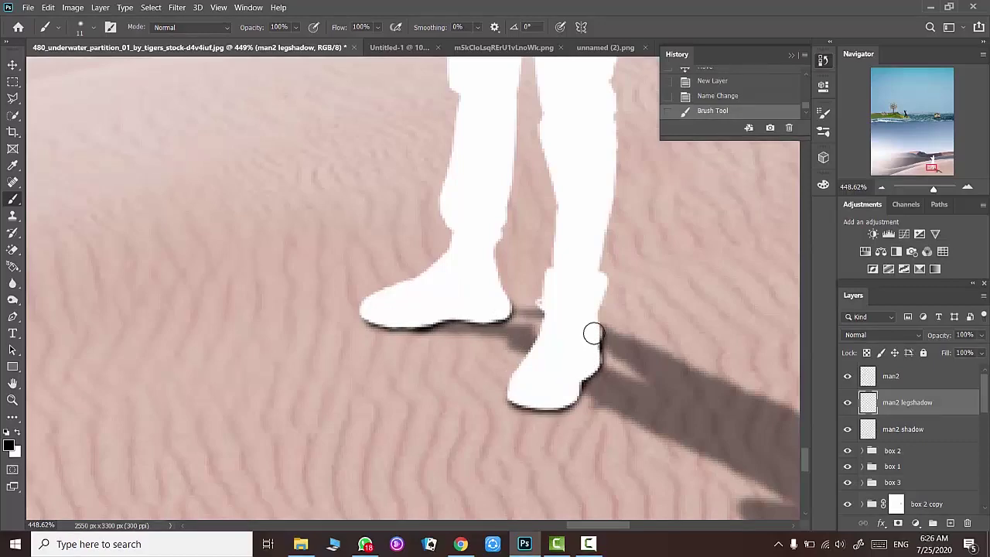
- Select the man2 figure layer and duplicate it
scroll(493, 305, "down", 3)
scroll(453, 289, "down", 3)
scroll(433, 294, "down", 2)
scroll(417, 297, "down", 2)
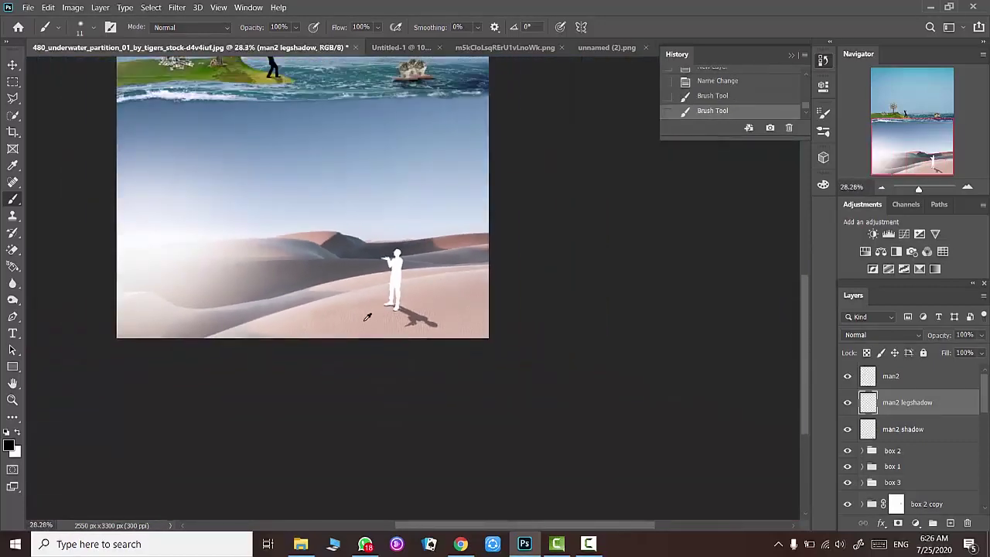
scroll(410, 298, "down", 2)
left_click(901, 376)
key("ctrl+j")
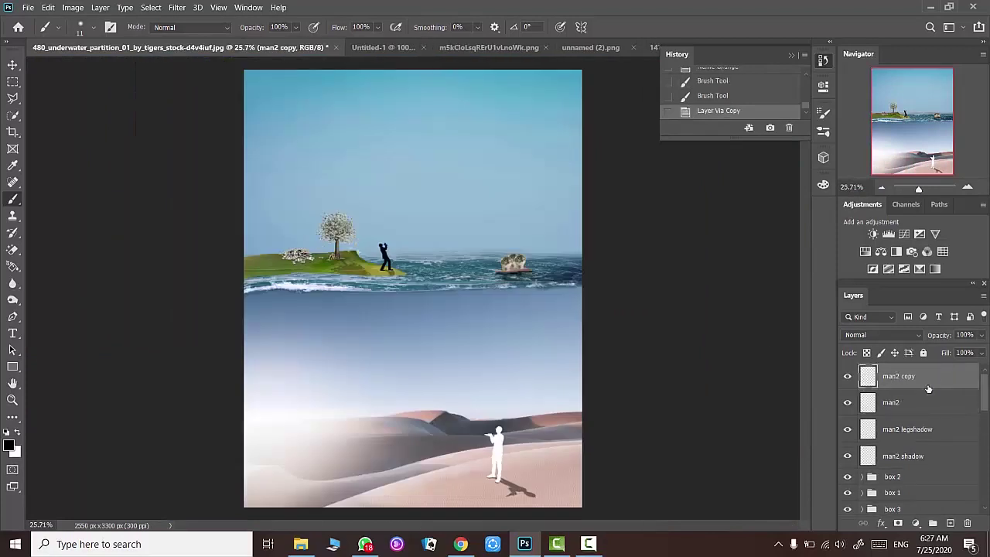
- Move the man2 copy below man2 and rename it 'man2 glowing'
left_click_drag(928, 377, 933, 415)
double_click(910, 404)
type("glowing")
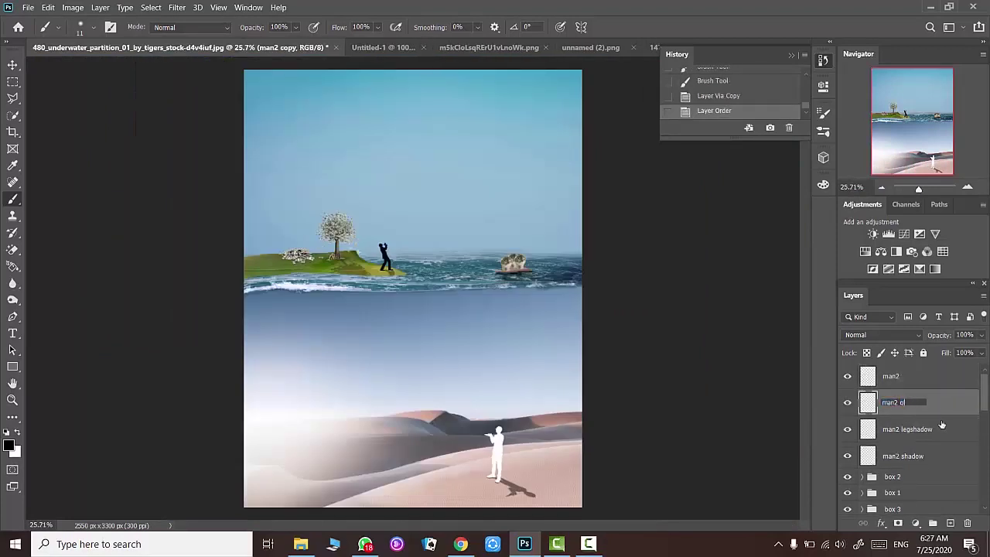
key("Return")
- Apply a trial Gaussian Blur to man2 glowing and shift it behind the man
left_click(177, 7)
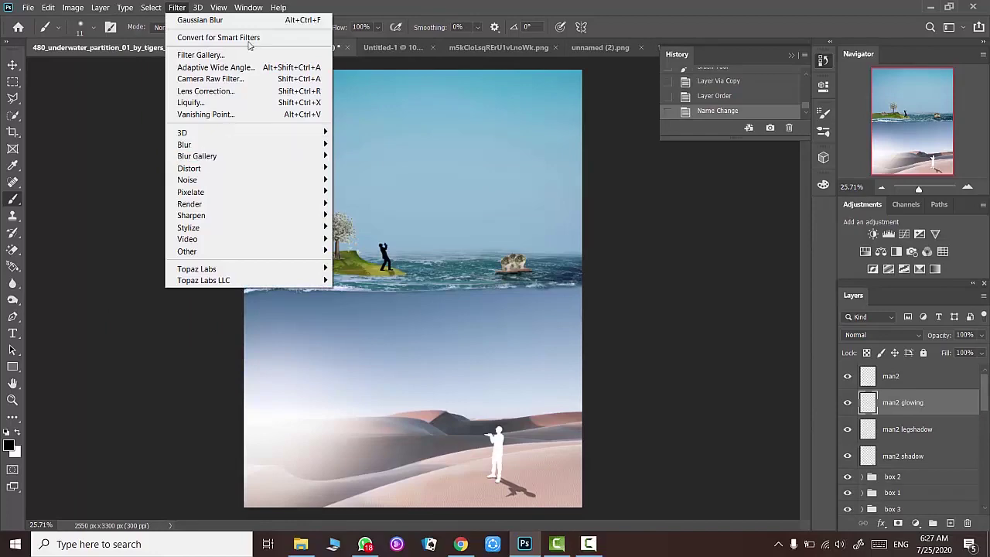
mouse_move(184, 145)
left_click(363, 193)
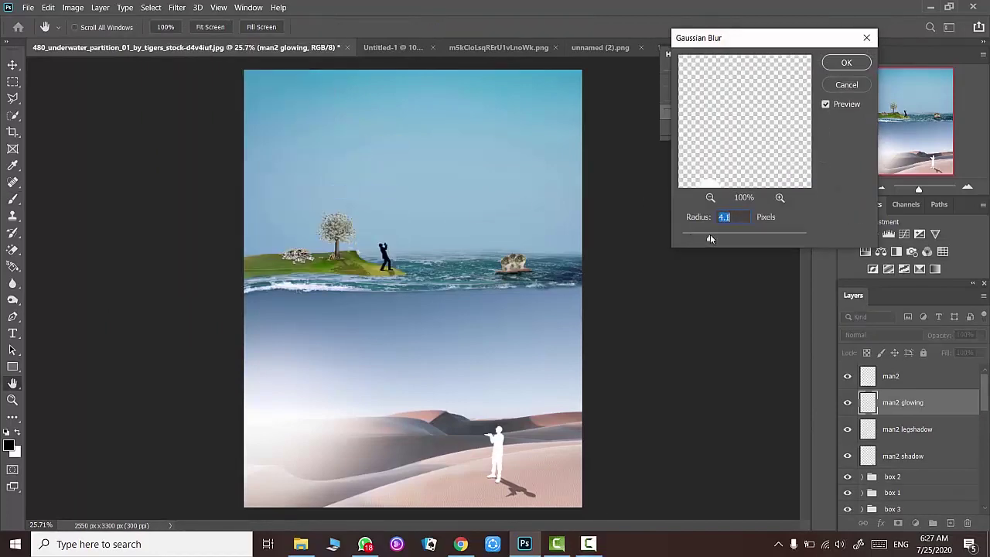
left_click(846, 62)
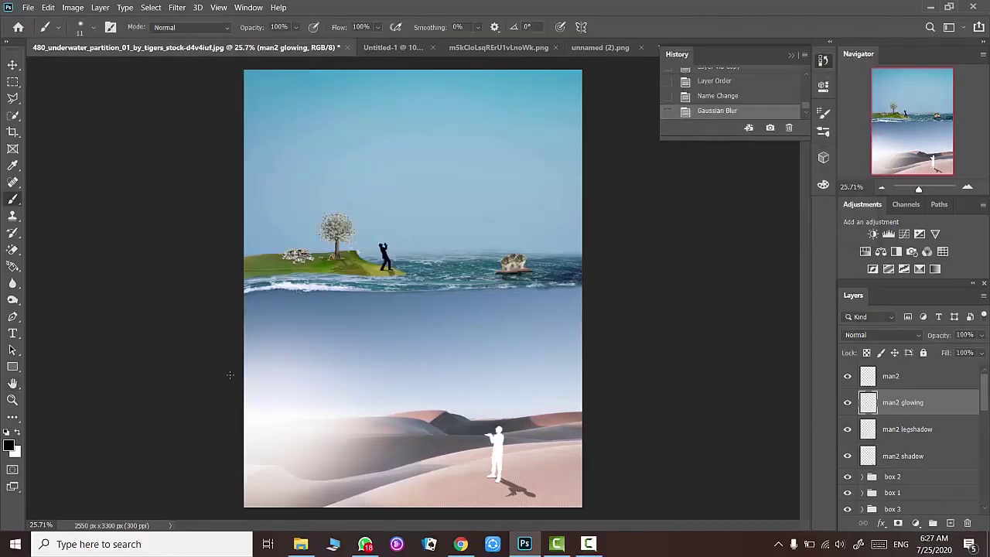
key("z")
left_click_drag(519, 483, 588, 482)
left_click(14, 66)
mouse_move(390, 278)
left_mouse_down()
mouse_move(411, 291)
mouse_move(431, 259)
left_mouse_up()
- Shrink the glow layer to about 88 percent and nudge it into place
scroll(414, 279, "down", 2)
key("ctrl+t")
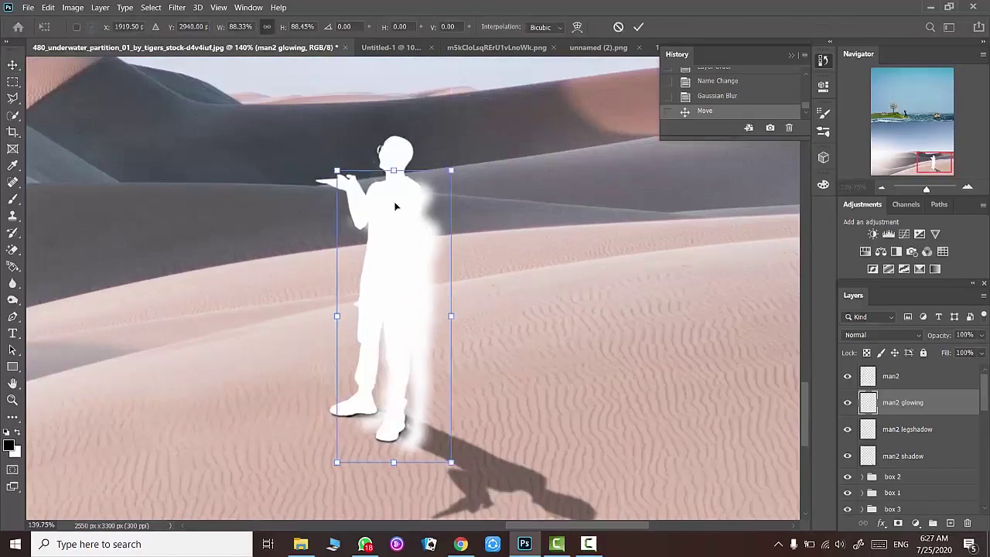
left_click_drag(393, 206, 428, 228)
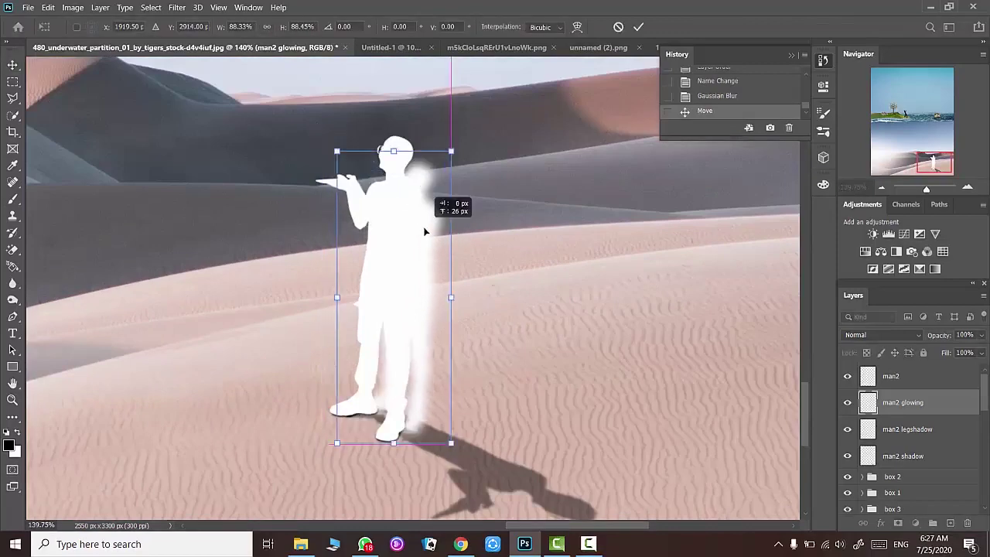
left_click(637, 28)
scroll(413, 236, "down", 2)
left_click_drag(419, 211, 434, 209)
- Step back through History to the renamed glow layer before the blur
scroll(422, 212, "down", 3)
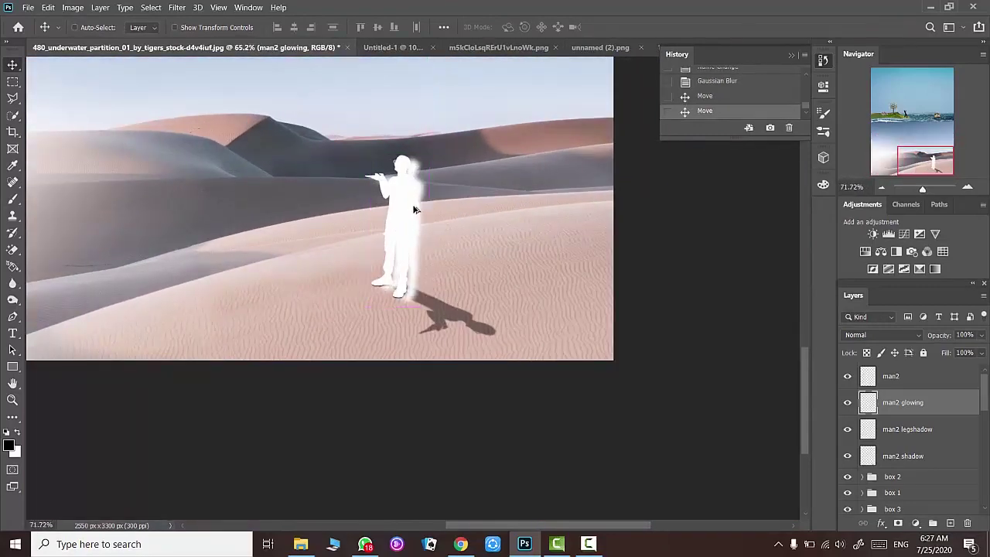
scroll(433, 208, "up", 3)
scroll(414, 232, "up", 3)
scroll(417, 216, "down", 2)
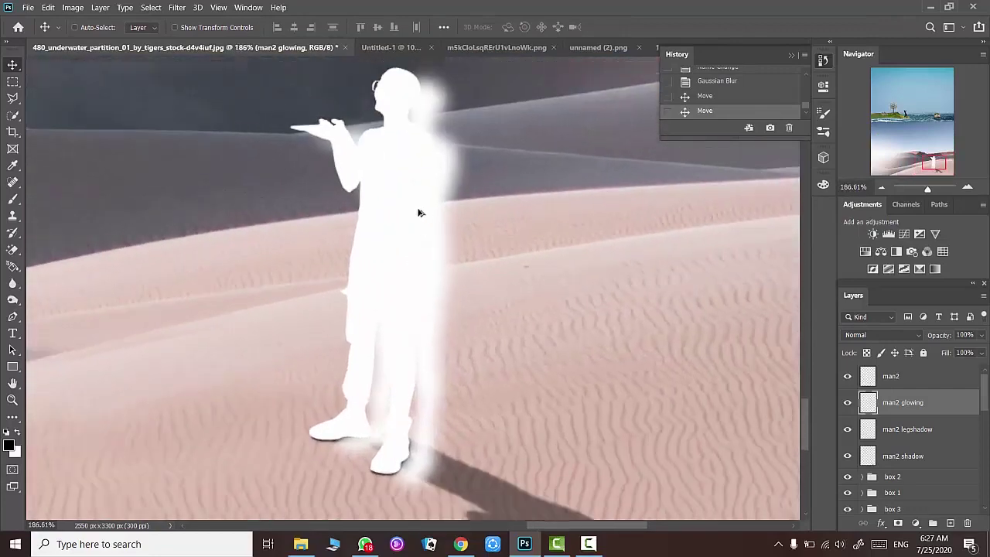
scroll(410, 216, "down", 1)
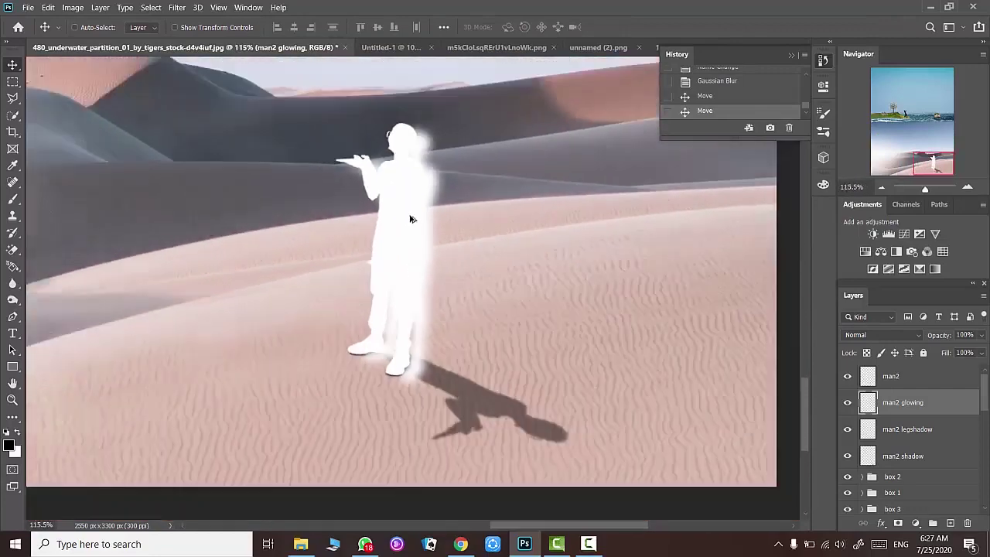
scroll(402, 215, "down", 2)
scroll(390, 232, "down", 1)
scroll(391, 234, "up", 3)
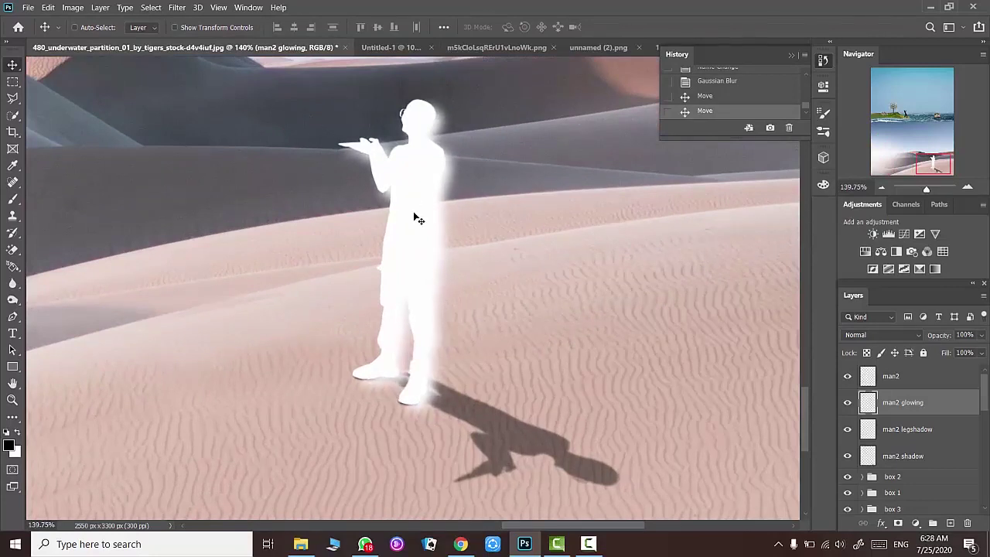
scroll(416, 231, "down", 1)
scroll(429, 230, "down", 1)
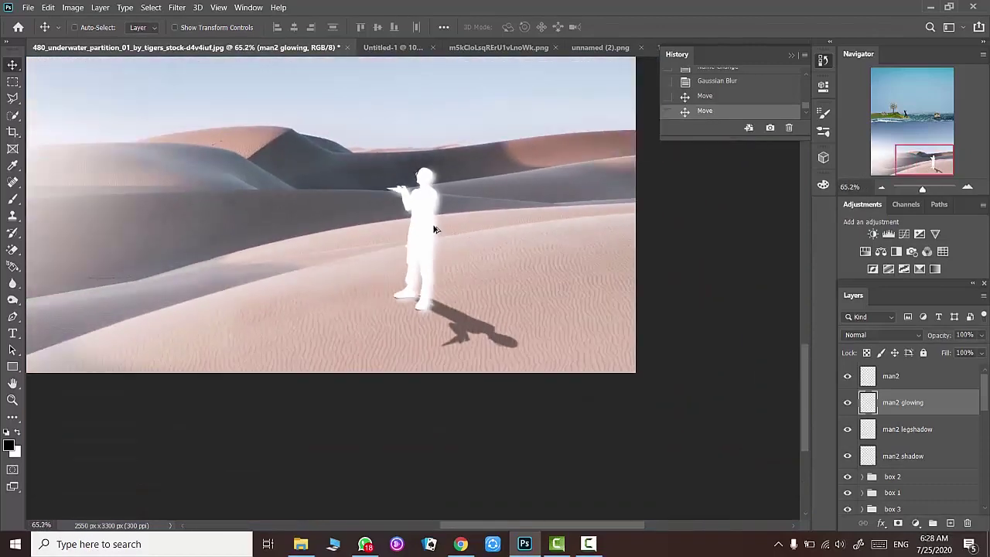
scroll(434, 224, "down", 1)
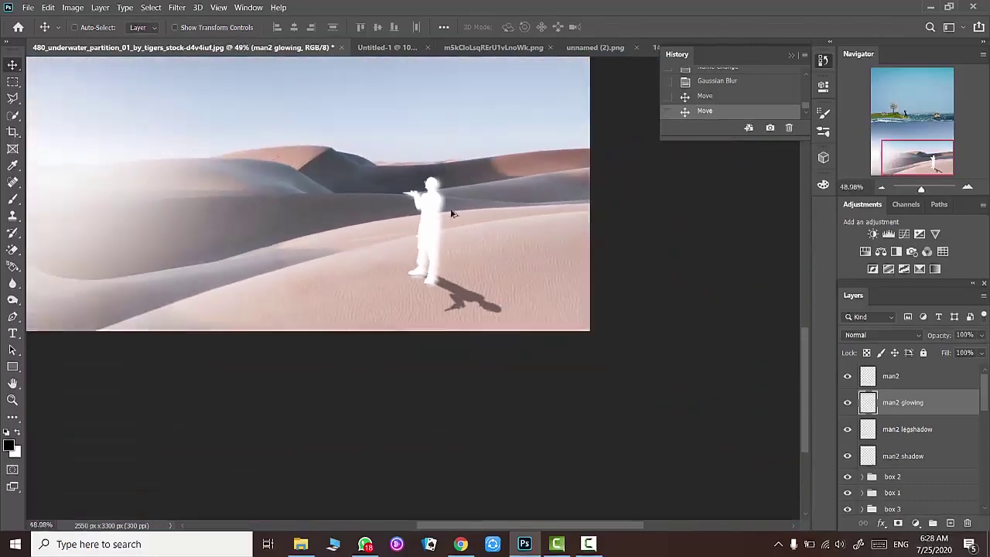
scroll(448, 214, "down", 1)
scroll(471, 228, "up", 3)
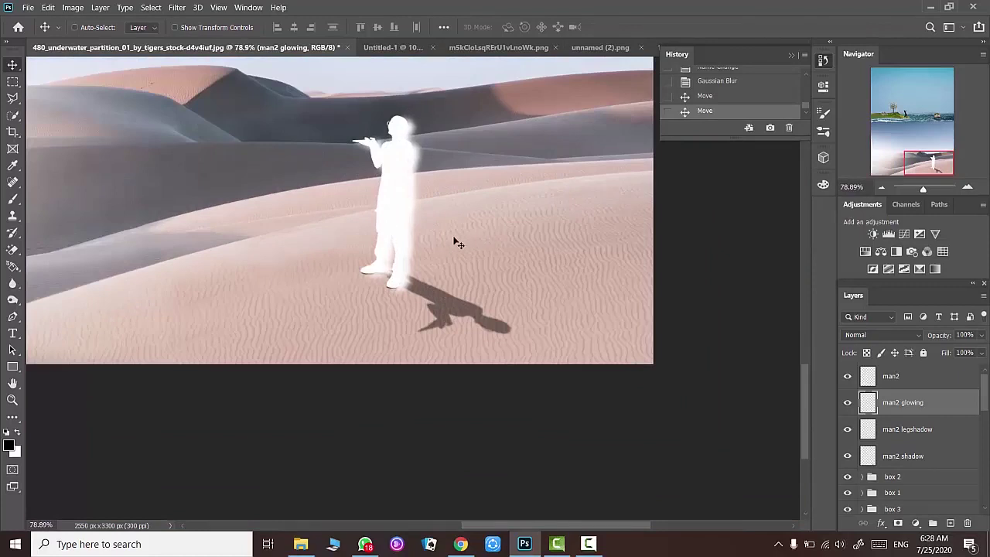
scroll(503, 167, "down", 2)
key("ctrl+z")
key("ctrl+z")
key("ctrl+z")
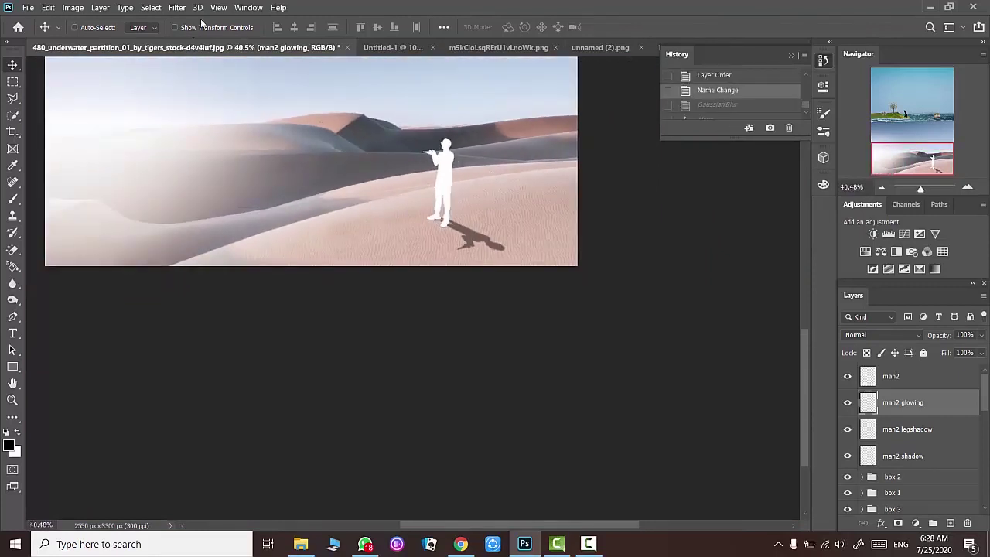
- Try a stronger Gaussian Blur on the glow, reposition it, then undo it
left_click(177, 7)
left_click(364, 191)
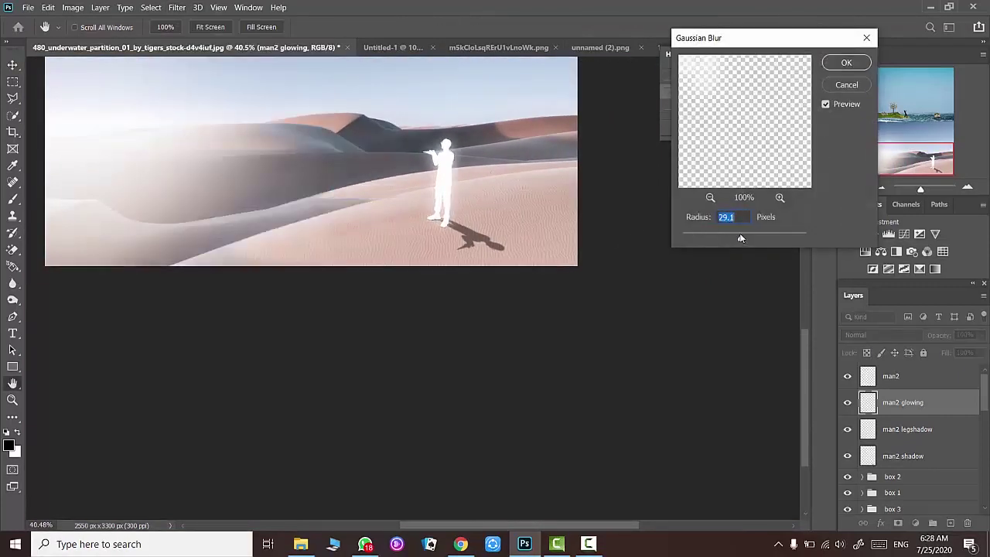
left_click(847, 64)
key("v")
scroll(484, 194, "up", 2)
scroll(469, 276, "up", 2)
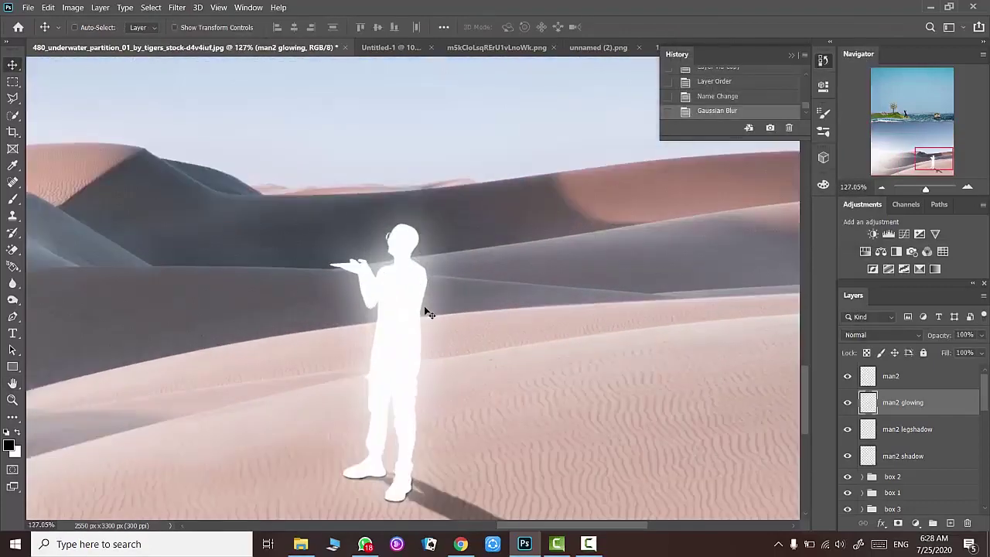
key("Right")
left_click_drag(442, 307, 454, 347)
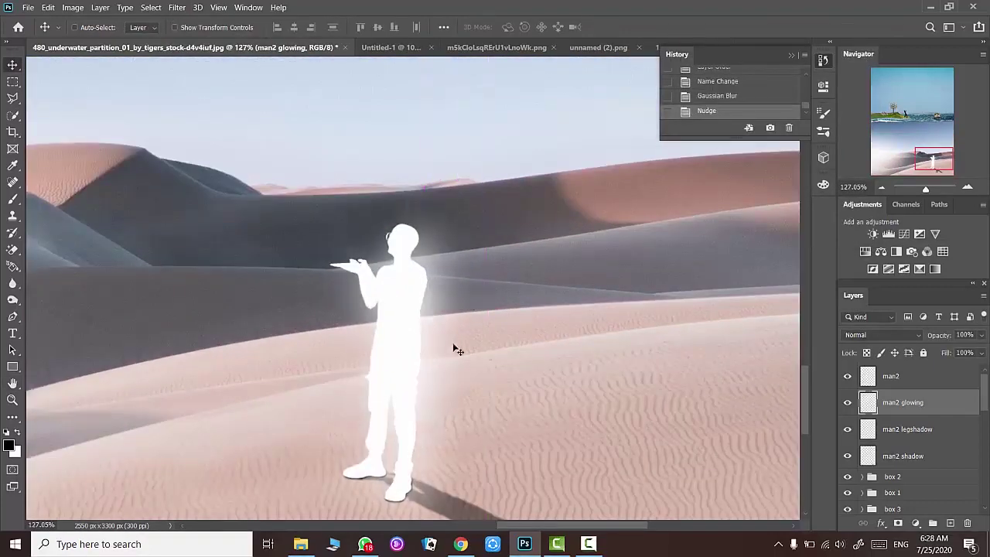
left_click_drag(431, 303, 457, 278)
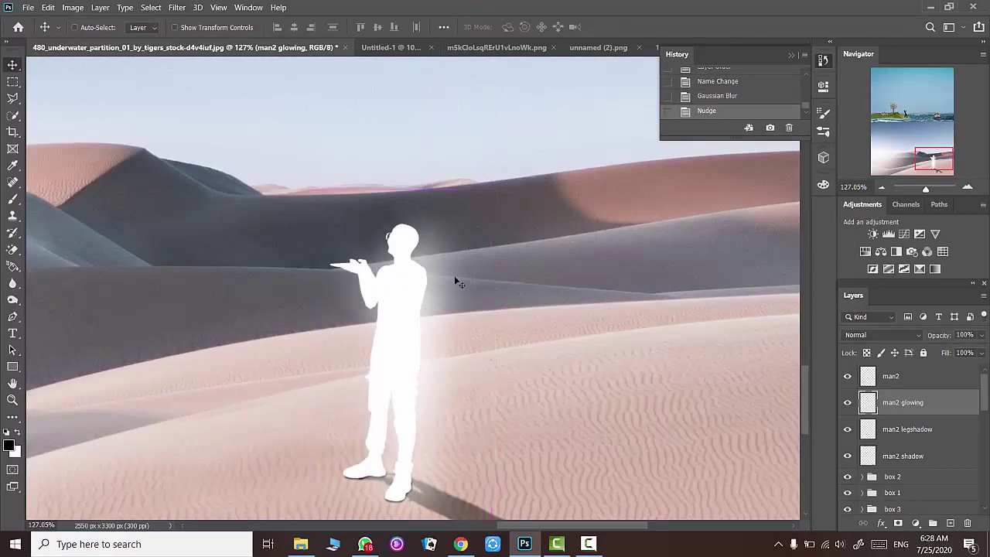
scroll(425, 270, "down", 2)
scroll(425, 270, "down", 3)
key("ctrl+z")
key("ctrl+z")
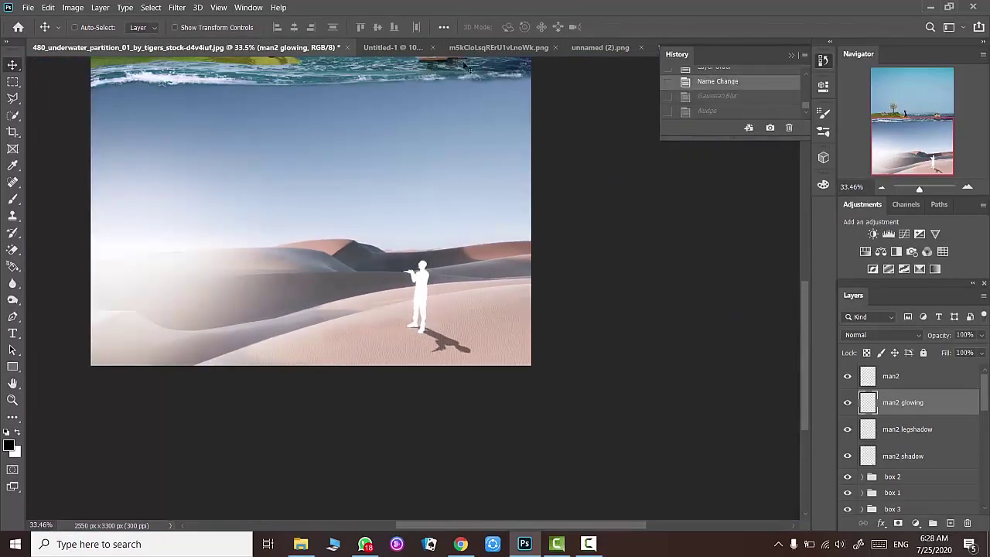
- With man2 hidden, blur man2 glowing at radius about 19, then show man2 and align the halo
left_click(848, 376)
left_click(176, 7)
left_click(364, 193)
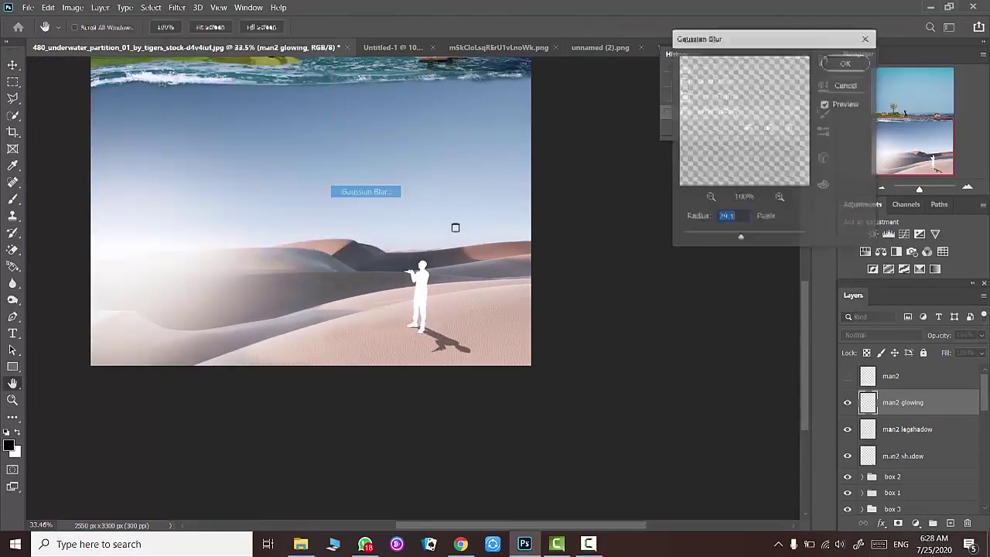
left_click_drag(728, 240, 727, 239)
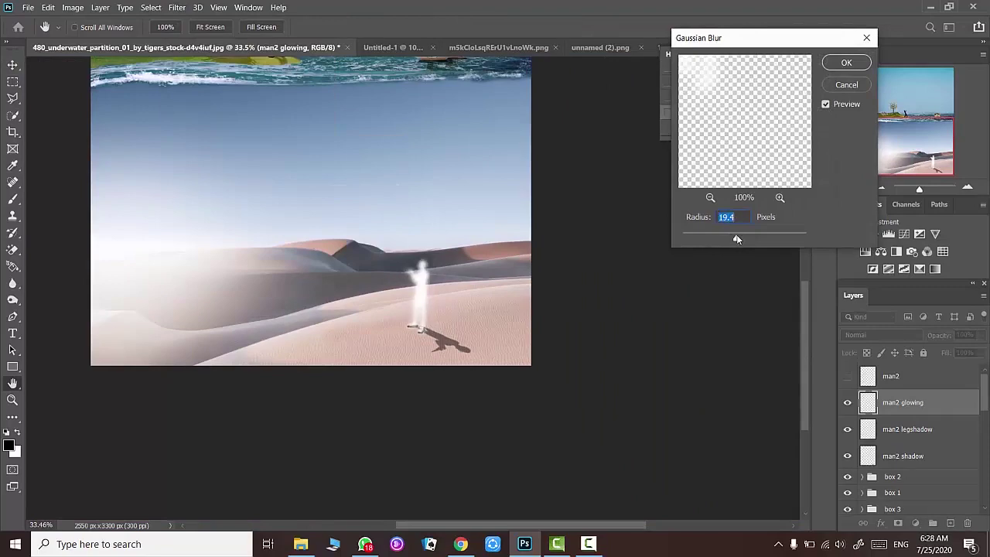
left_click(846, 63)
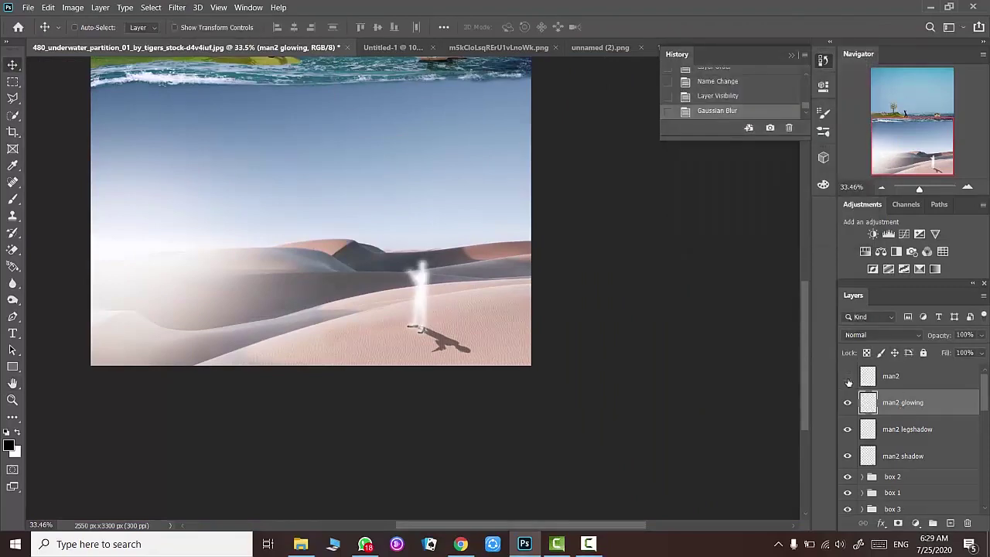
left_click(848, 376)
key("z")
left_click_drag(416, 286, 447, 301)
key("v")
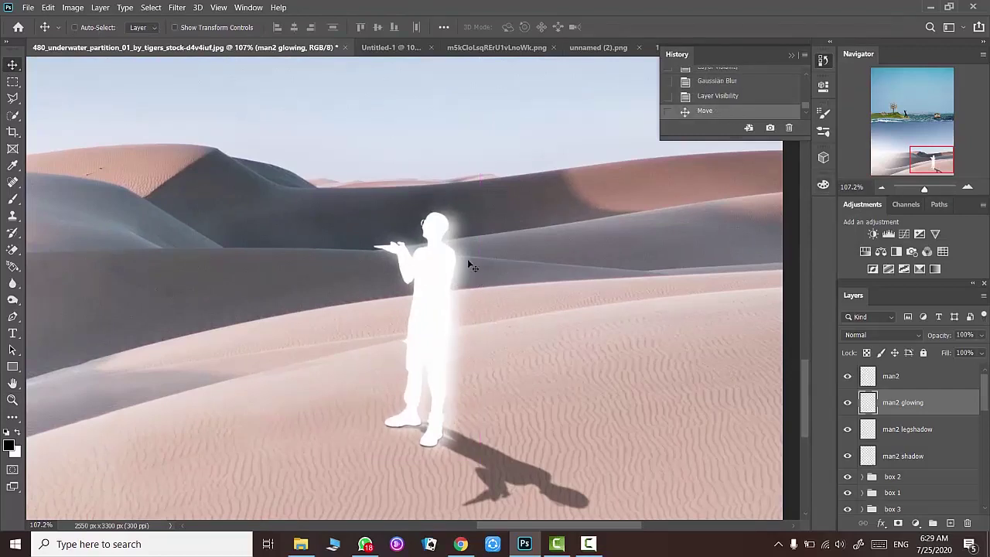
left_click_drag(924, 188, 918, 188)
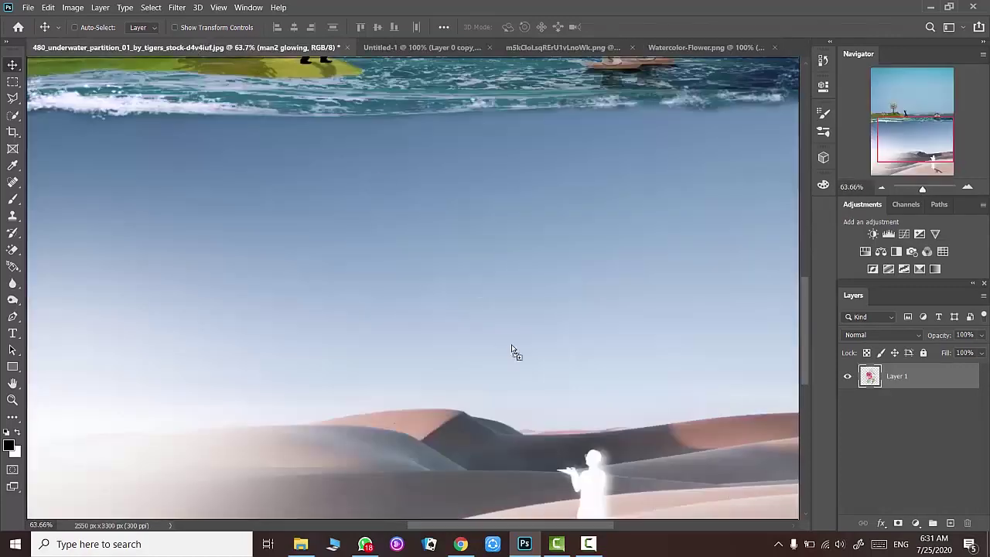
- Bring the watercolour bouquet into the composite as a layer named 'flower'
left_click_drag(323, 268, 565, 343)
double_click(893, 402)
type("flower")
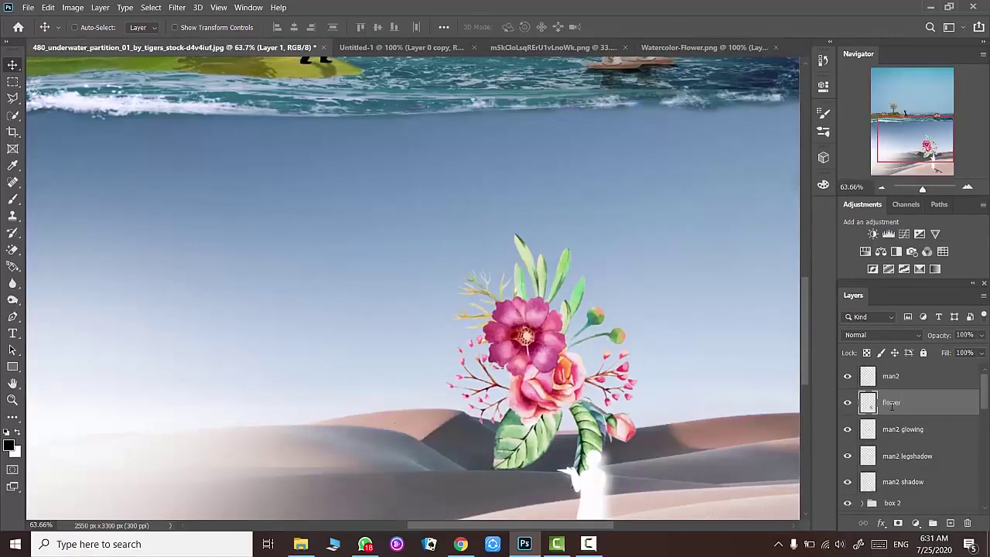
key("Return")
scroll(589, 300, "up", 2)
scroll(590, 300, "up", 3)
- Shrink and tilt the bouquet, placing it on the glowing man's outstretched hand
key("ctrl+t")
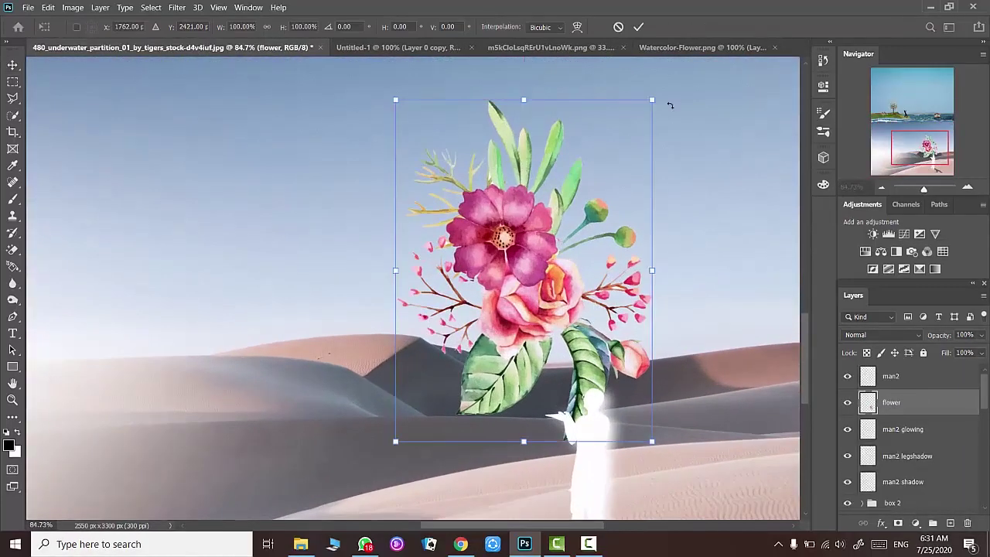
mouse_move(654, 100)
left_mouse_down()
mouse_move(474, 345)
mouse_move(456, 354)
left_mouse_up()
left_click_drag(425, 394, 543, 373)
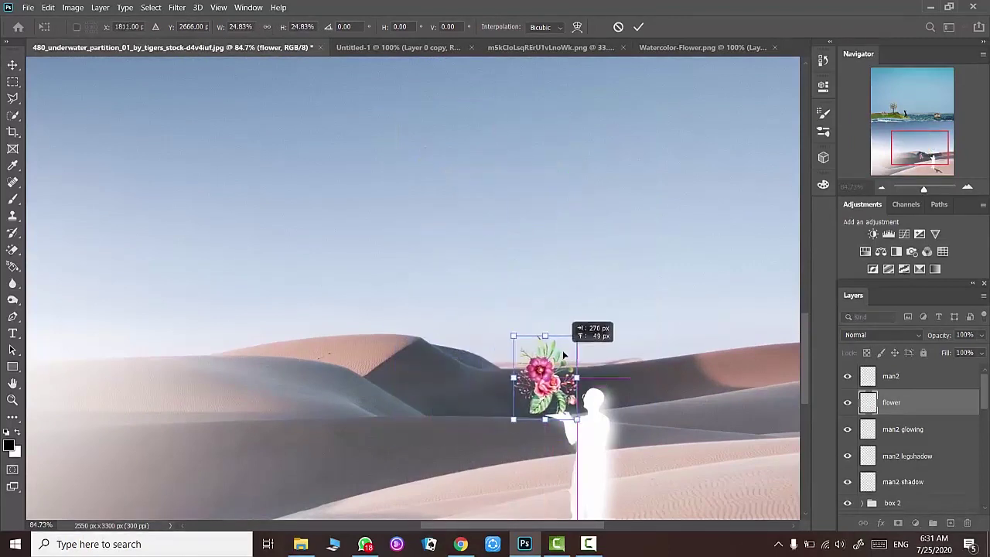
mouse_move(570, 332)
left_mouse_down()
mouse_move(580, 329)
mouse_move(576, 340)
left_mouse_up()
scroll(576, 340, "down", 1)
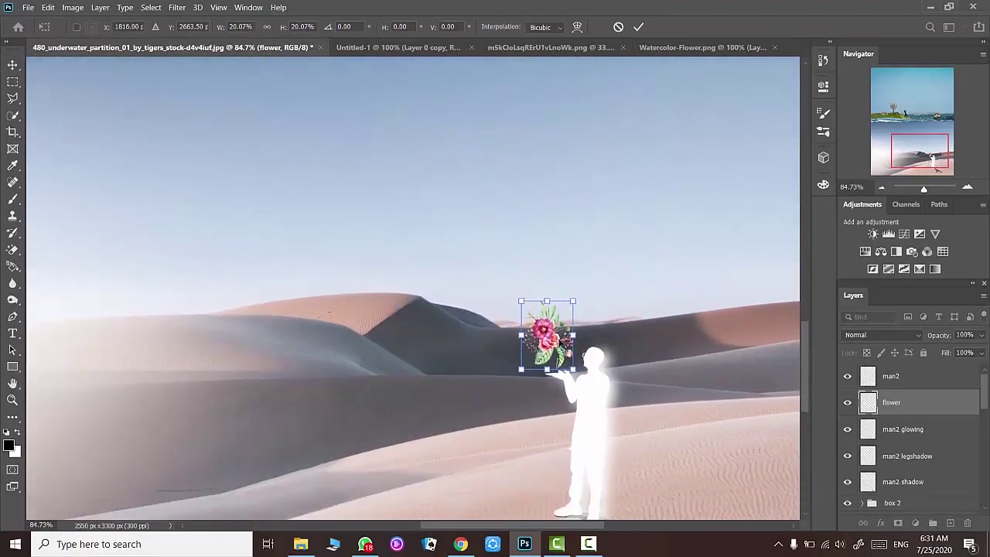
left_click_drag(580, 303, 579, 302)
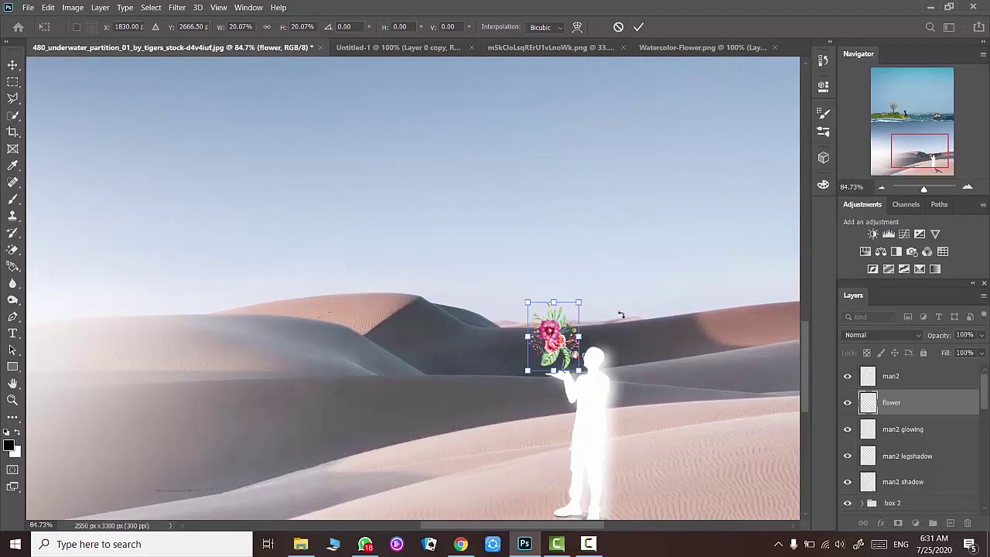
mouse_move(578, 302)
left_mouse_down()
mouse_move(571, 313)
mouse_move(562, 262)
mouse_move(579, 270)
left_mouse_up()
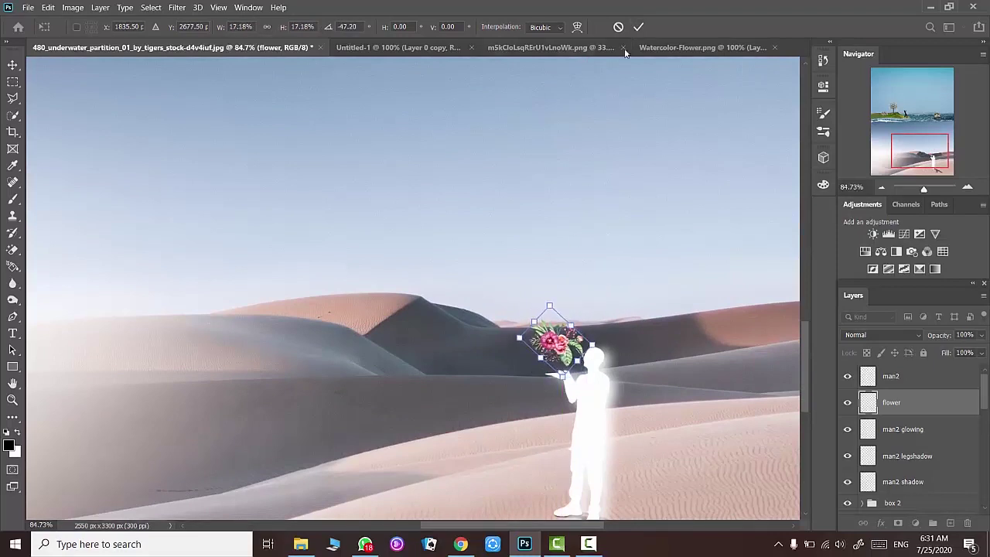
left_click(638, 27)
- Nudge the bouquet onto the hand and rotate it upright
left_click_drag(564, 344, 570, 341)
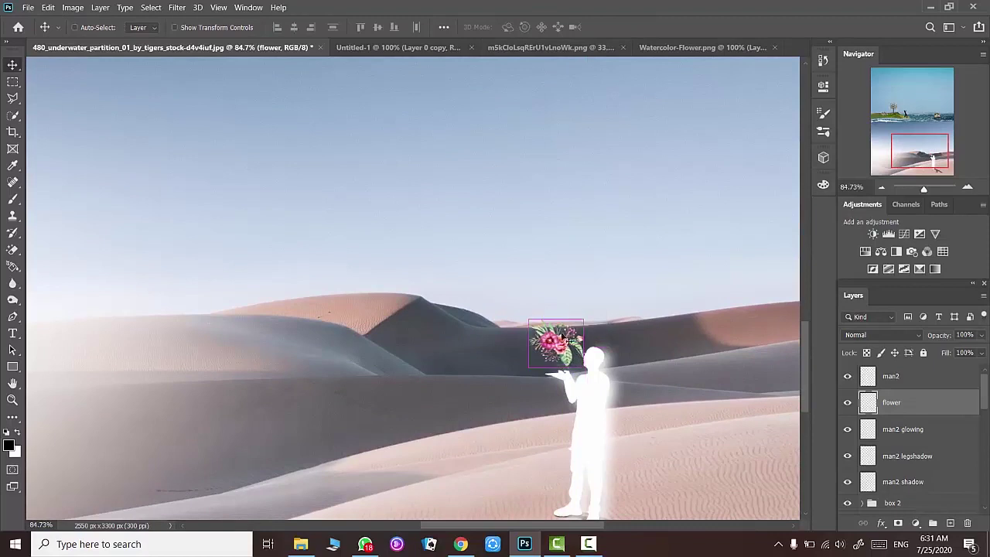
scroll(572, 341, "up", 5)
key("ctrl+t")
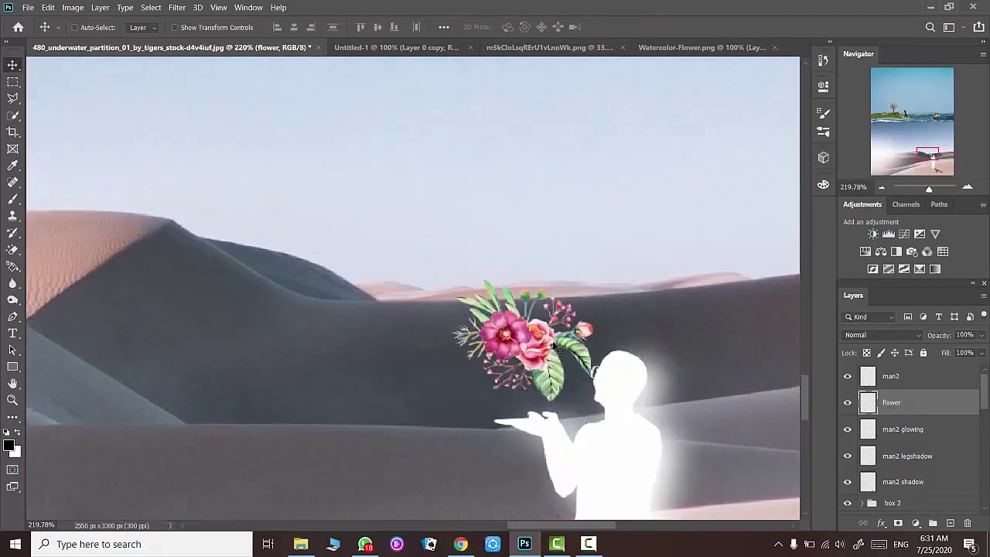
mouse_move(611, 294)
left_mouse_down()
mouse_move(688, 333)
mouse_move(569, 305)
left_mouse_up()
key("Return")
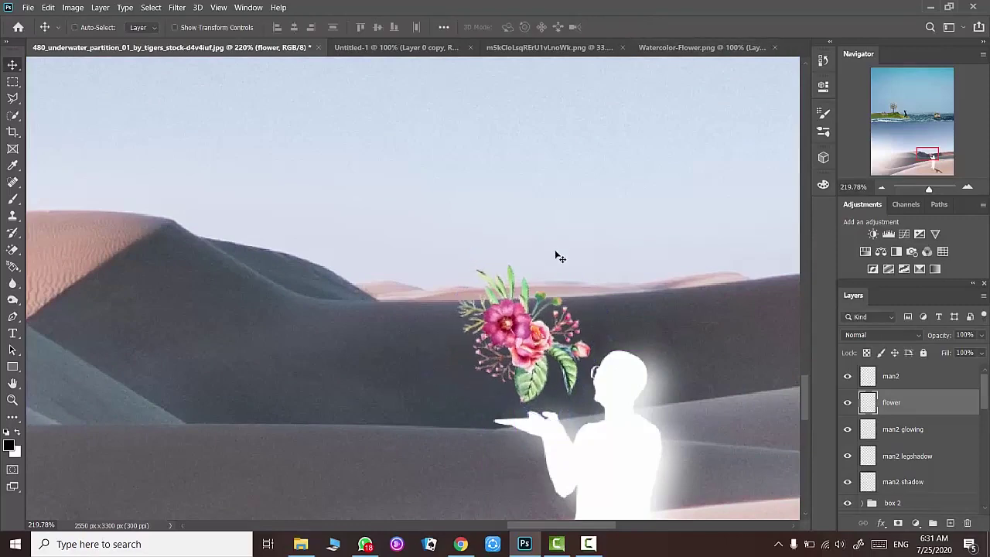
scroll(557, 256, "down", 3)
scroll(558, 289, "down", 4)
scroll(559, 290, "down", 2)
scroll(582, 325, "down", 2)
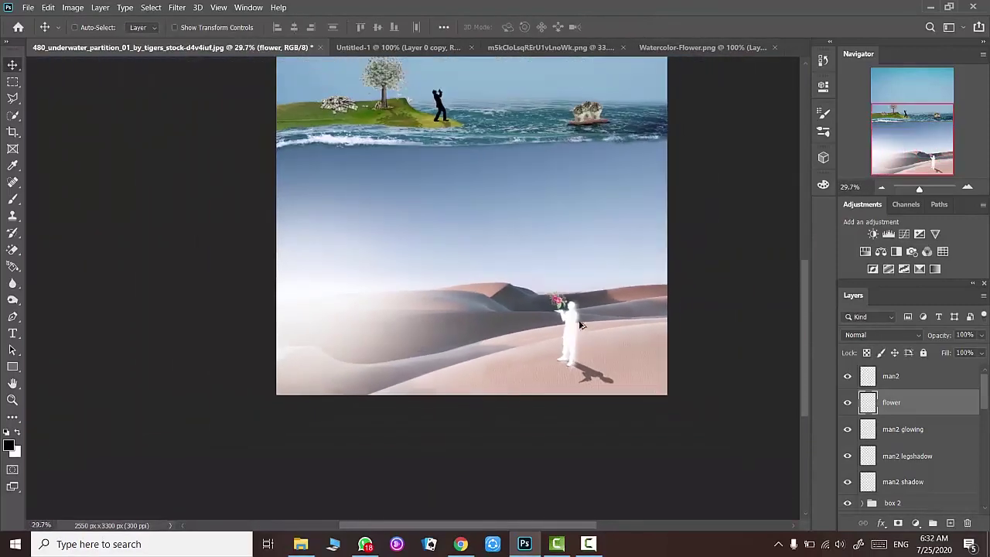
scroll(890, 464, "down", 3)
scroll(895, 469, "down", 3)
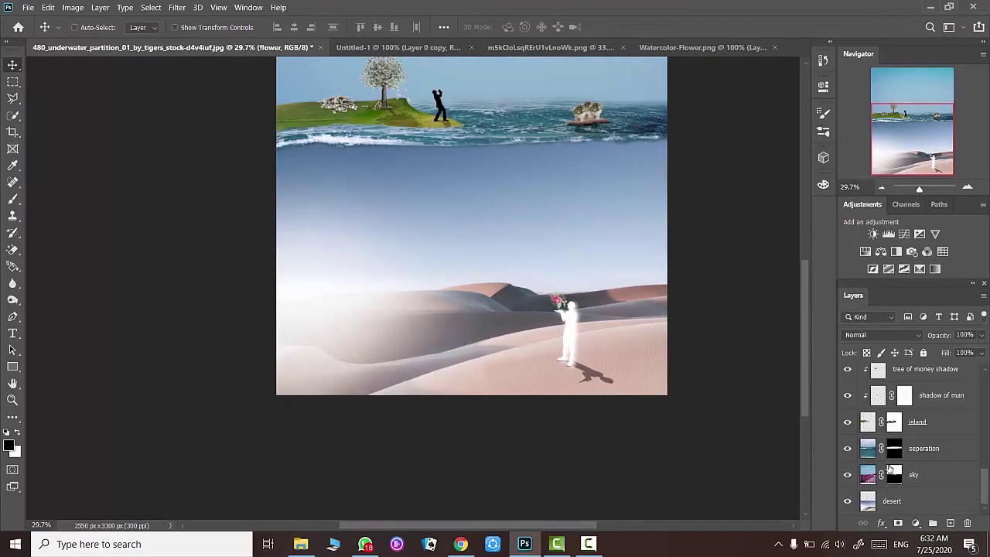
- Set Oranges and Yellows saturation to -100 on the desert layer with the Camera Raw Filter
left_click(892, 500)
left_click(177, 7)
left_click(230, 103)
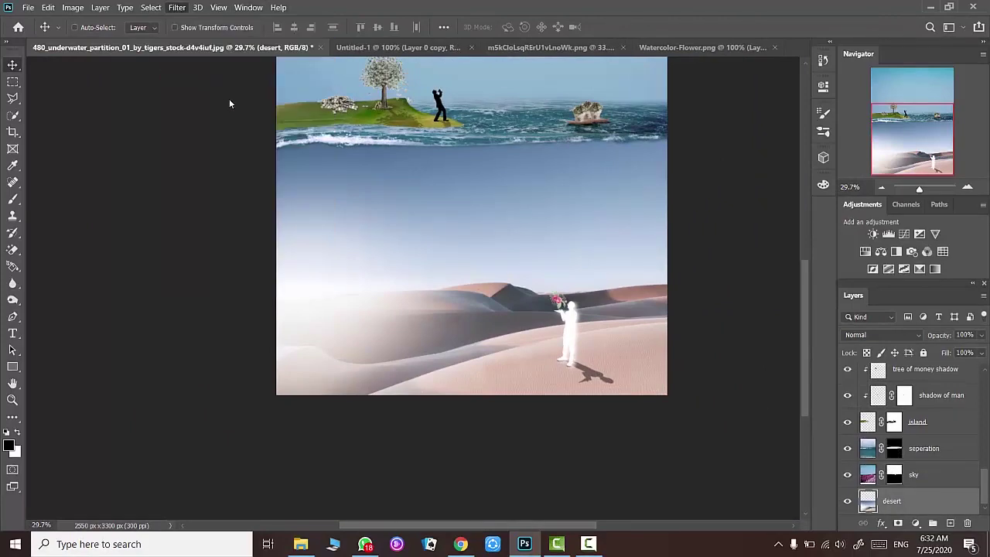
left_click(877, 116)
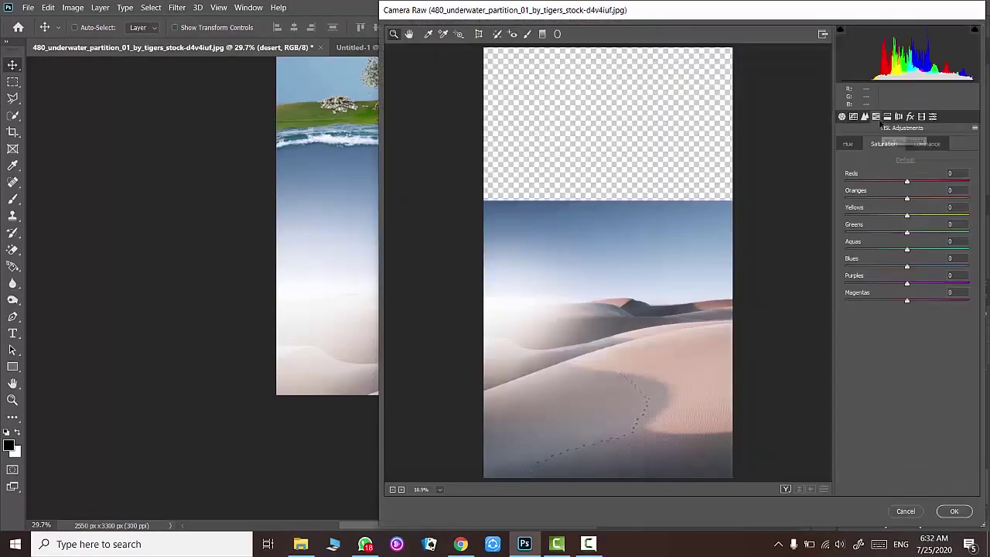
left_click_drag(864, 200, 833, 200)
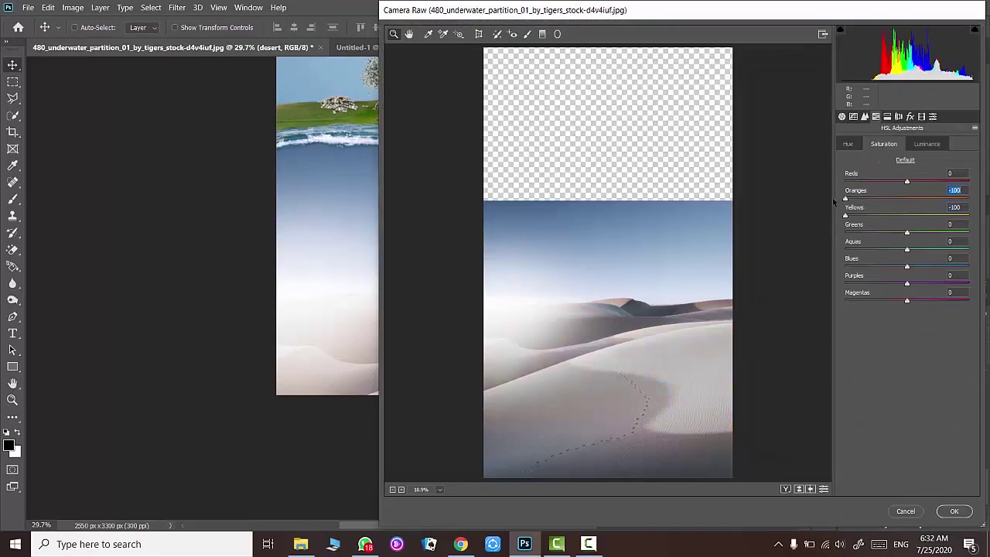
left_click(953, 511)
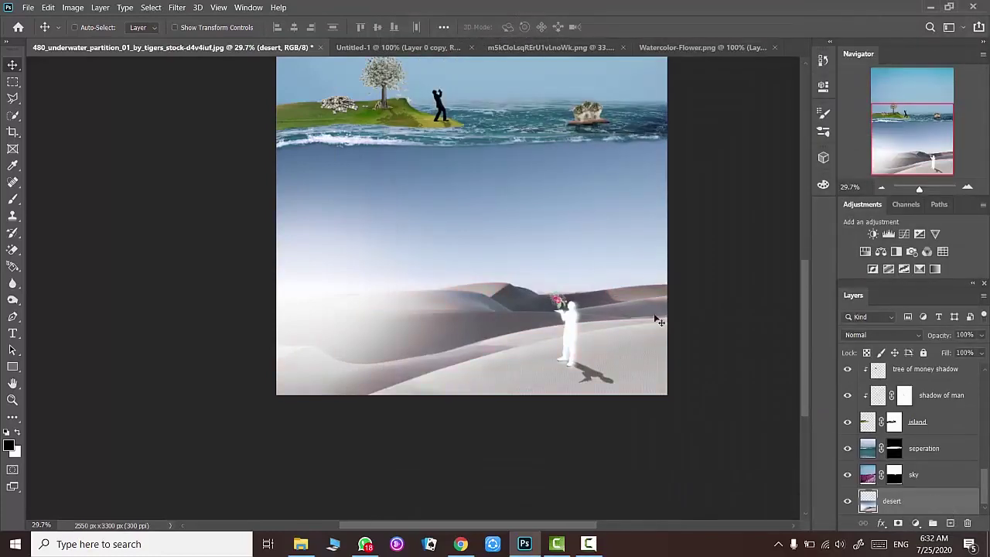
- Zoom in on the glowing figure, then back out to view the whole composition
left_click(13, 399)
mouse_move(561, 309)
left_mouse_down()
mouse_move(604, 305)
mouse_move(577, 319)
left_mouse_up()
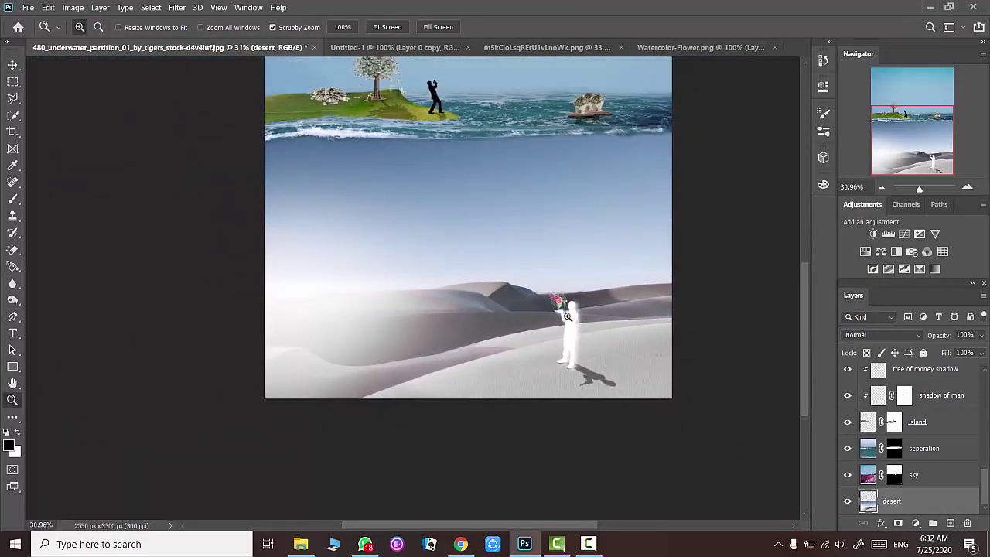
left_click_drag(568, 317, 559, 322)
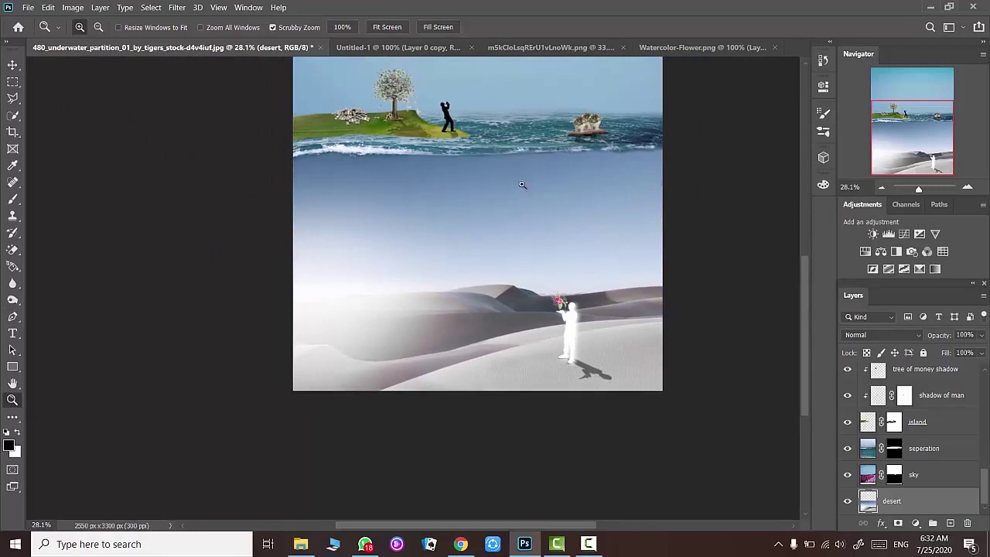
left_click_drag(581, 288, 565, 298)
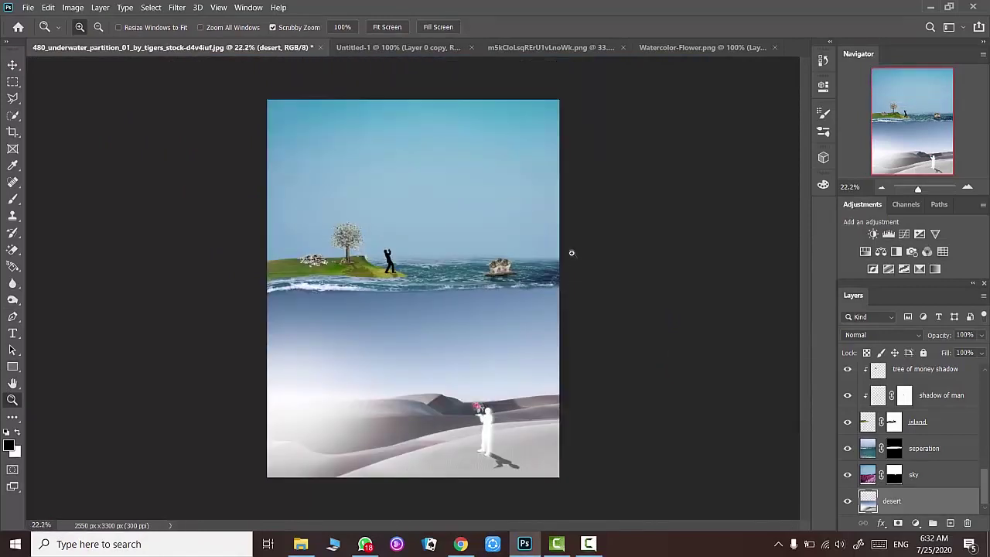
- Hide the island's original man silhouette layer
scroll(879, 402, "up", 5)
scroll(878, 402, "up", 5)
scroll(878, 403, "up", 3)
left_click(890, 376)
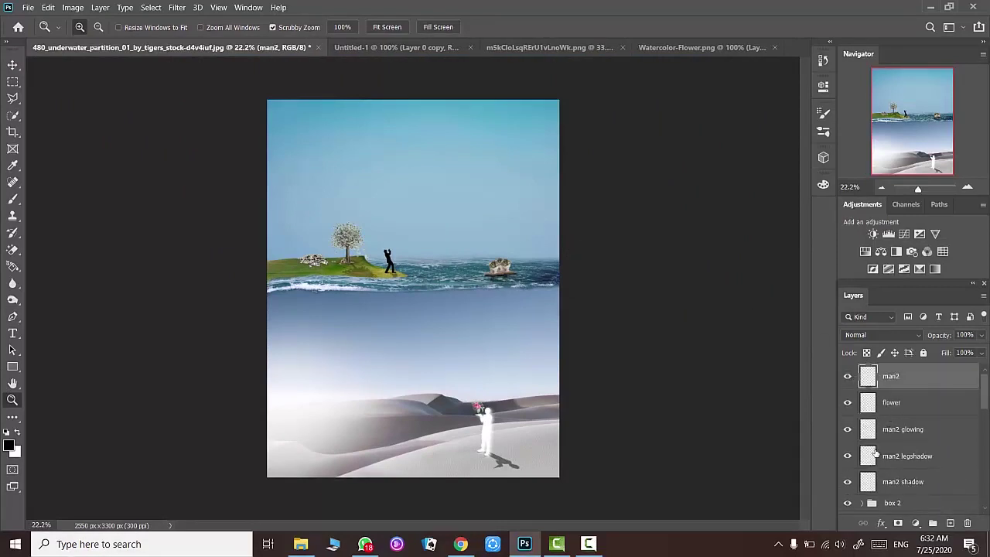
scroll(875, 455, "down", 3)
scroll(892, 448, "down", 2)
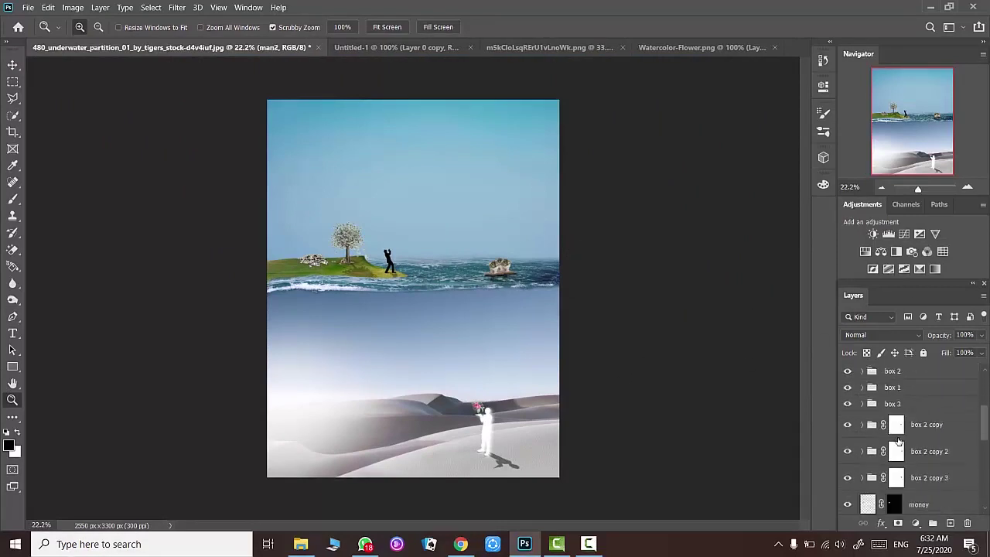
scroll(892, 448, "down", 3)
left_click(890, 424)
- Open the businessman silhouette PNG and cut-paste it into the composite
left_click(27, 7)
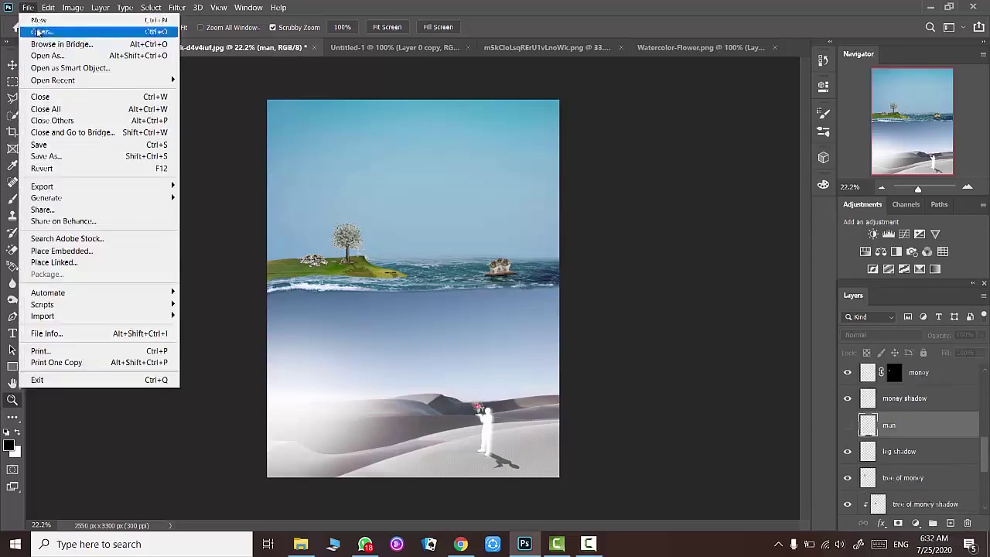
left_click(31, 29)
scroll(447, 205, "down", 3)
scroll(447, 205, "down", 3)
double_click(270, 209)
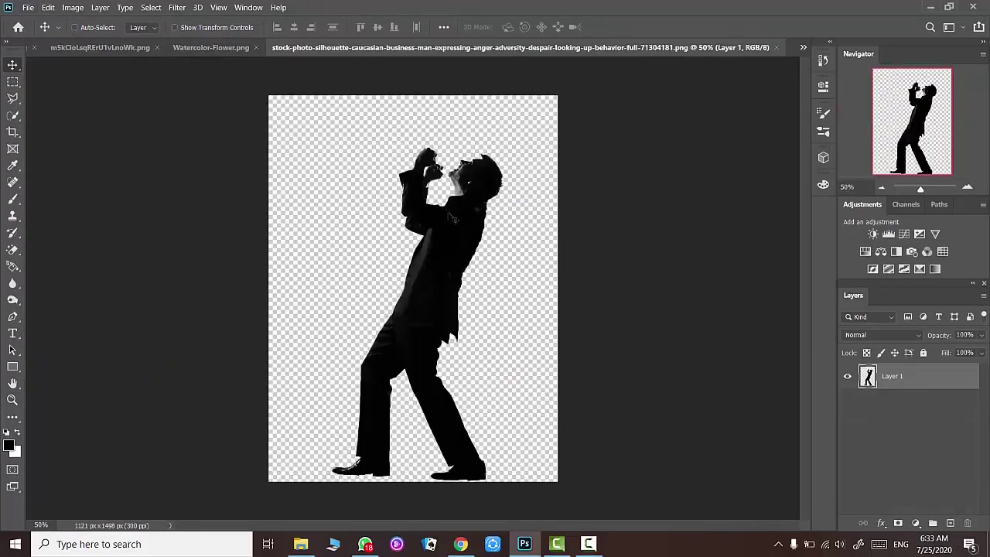
key("ctrl+x")
key("ctrl+Tab")
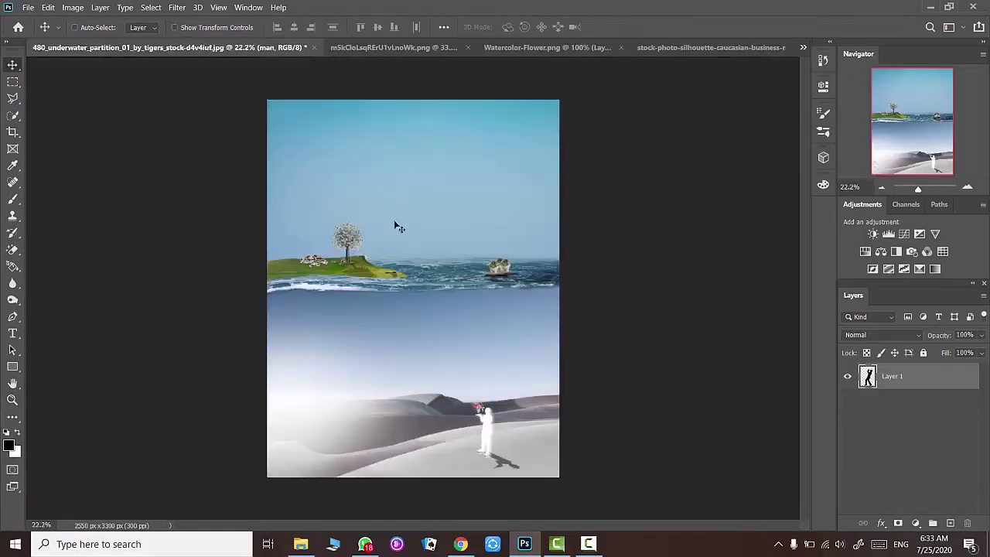
key("ctrl+v")
- Mirror the silhouette horizontally and shrink it onto the island
key("ctrl+t")
right_click(407, 223)
left_click(471, 438)
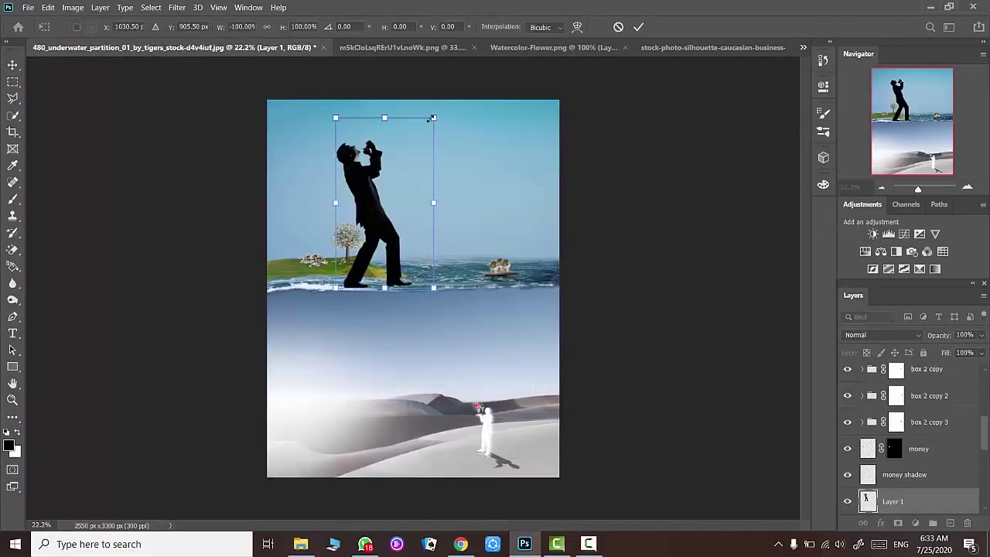
mouse_move(418, 143)
left_mouse_down()
mouse_move(507, 333)
mouse_move(476, 400)
mouse_move(392, 247)
left_mouse_up()
left_click(638, 27)
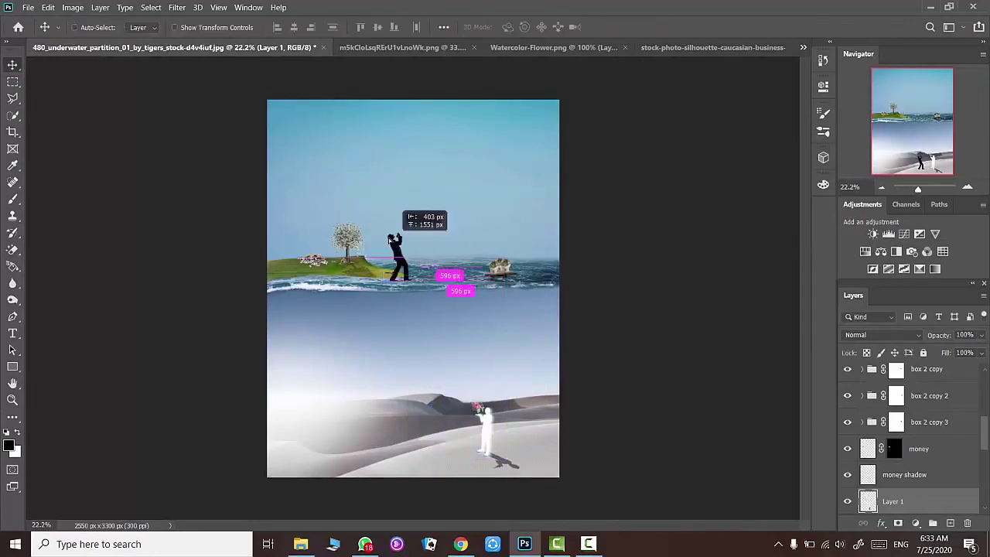
- Shrink the businessman silhouette further to suit the island's scale
scroll(391, 248, "up", 3)
scroll(387, 249, "down", 1)
scroll(385, 251, "down", 1)
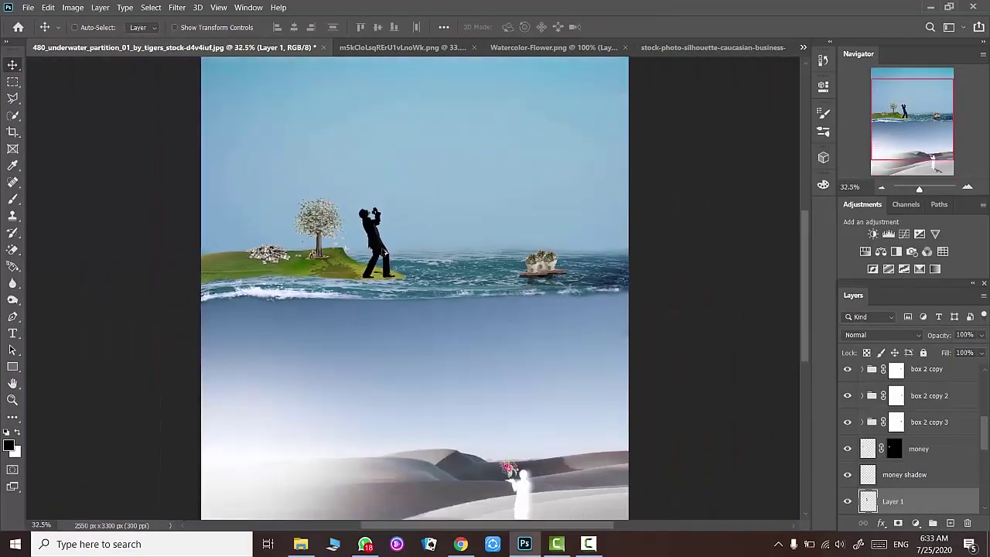
scroll(391, 243, "down", 1)
key("ctrl+t")
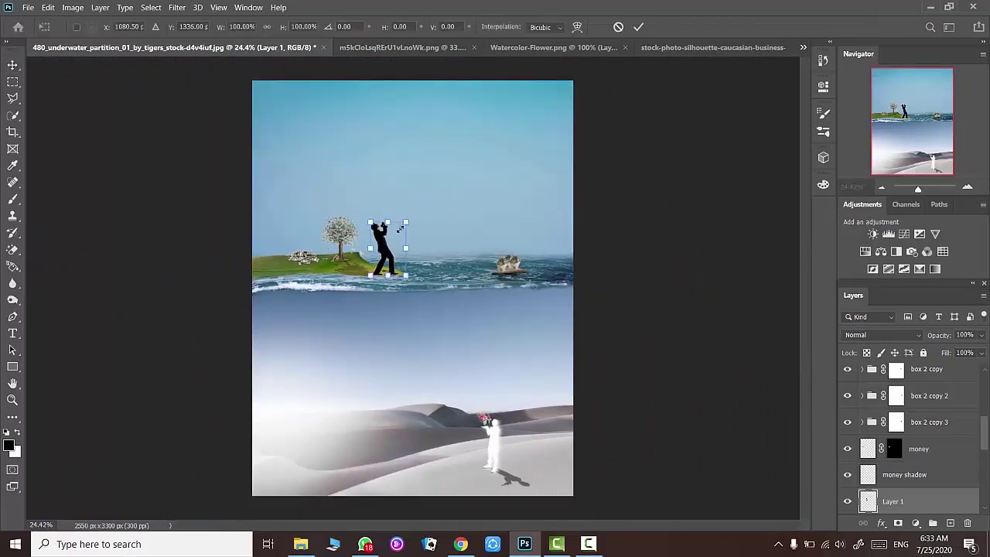
left_click_drag(406, 222, 391, 259)
left_click(634, 30)
- Name the new silhouette layer 'man' and delete the old hidden man and leg shadow layers
scroll(396, 265, "up", 4)
scroll(397, 265, "up", 4)
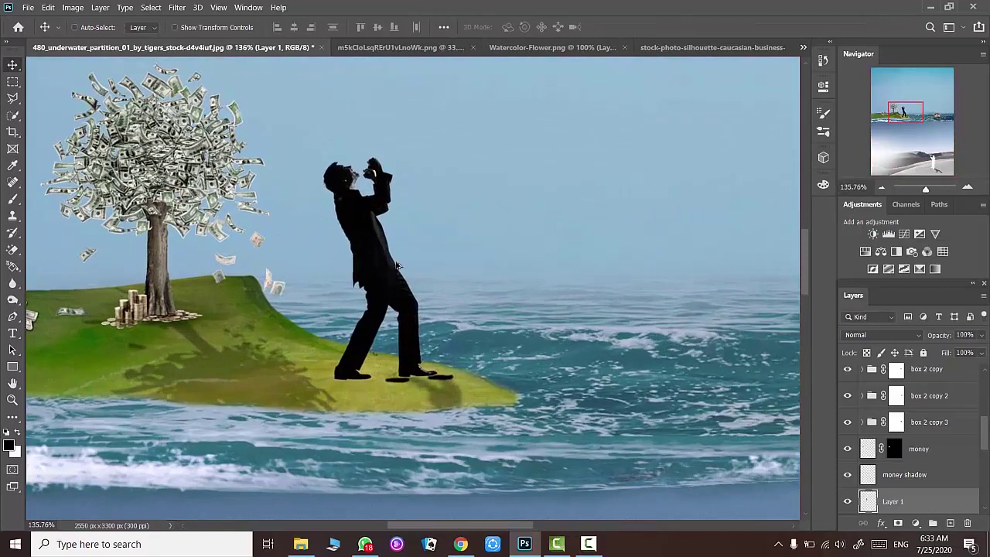
scroll(861, 470, "down", 1)
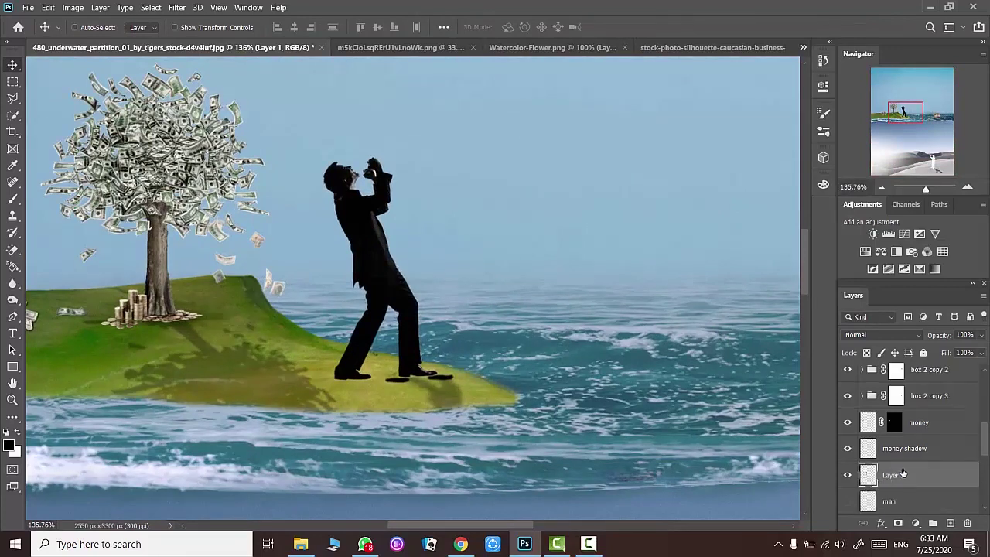
scroll(890, 456, "down", 1)
type("man")
key("Return")
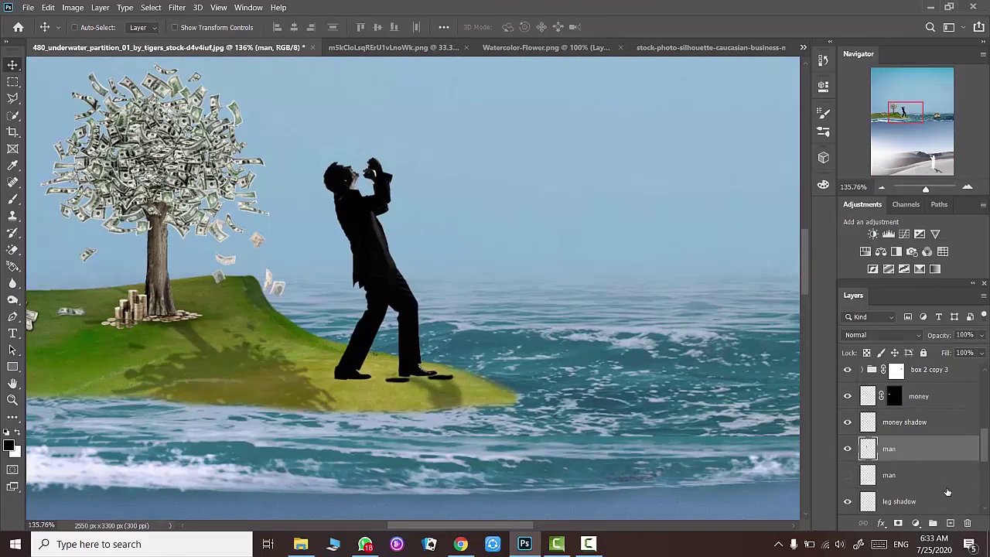
left_click(946, 478)
key("Delete")
key("Delete")
- Delete the old 'shadow of man' layer and nudge the man silhouette up slightly
scroll(946, 478, "down", 1)
left_click(908, 422)
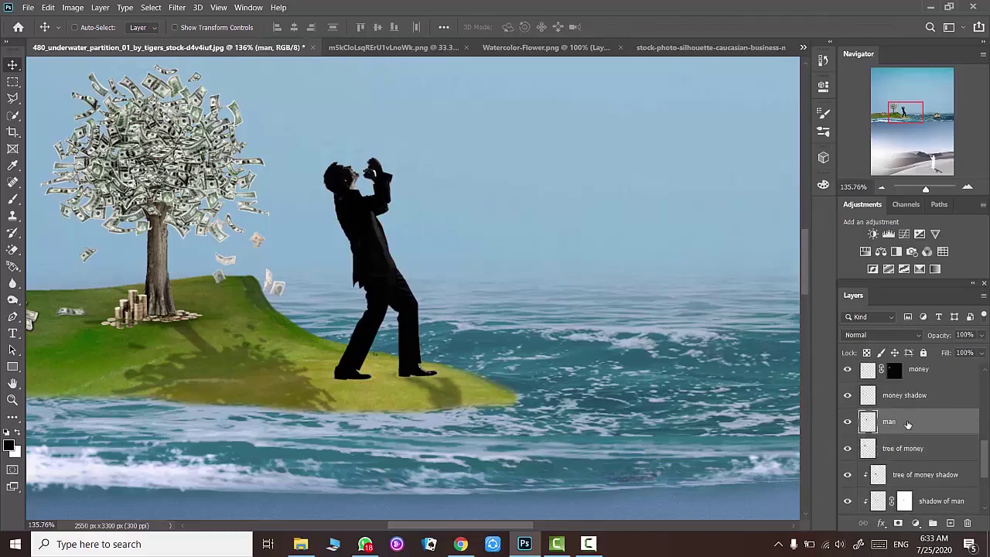
scroll(908, 422, "down", 1)
scroll(908, 422, "down", 1)
left_click(931, 444)
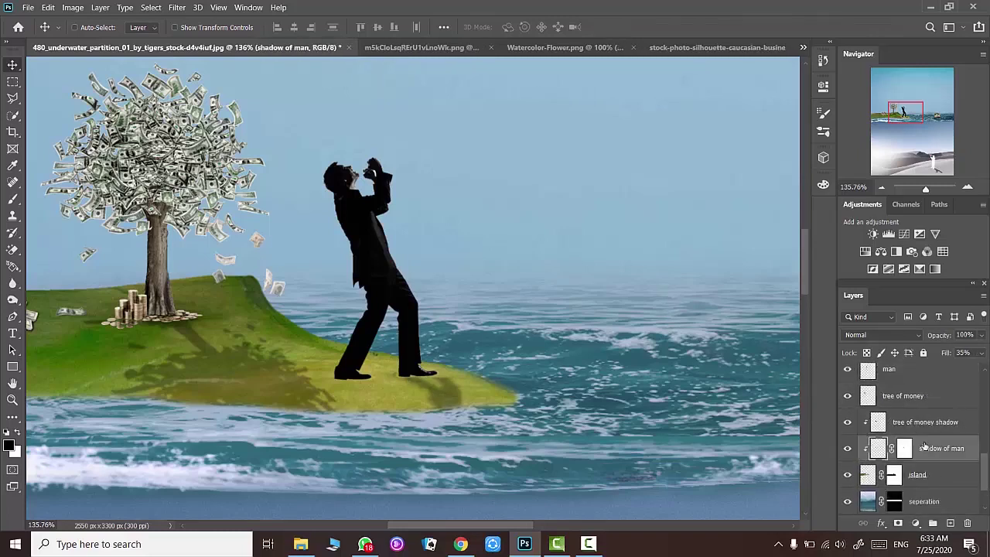
key("Delete")
scroll(918, 394, "up", 1)
left_click(917, 395)
left_click_drag(381, 292, 381, 285)
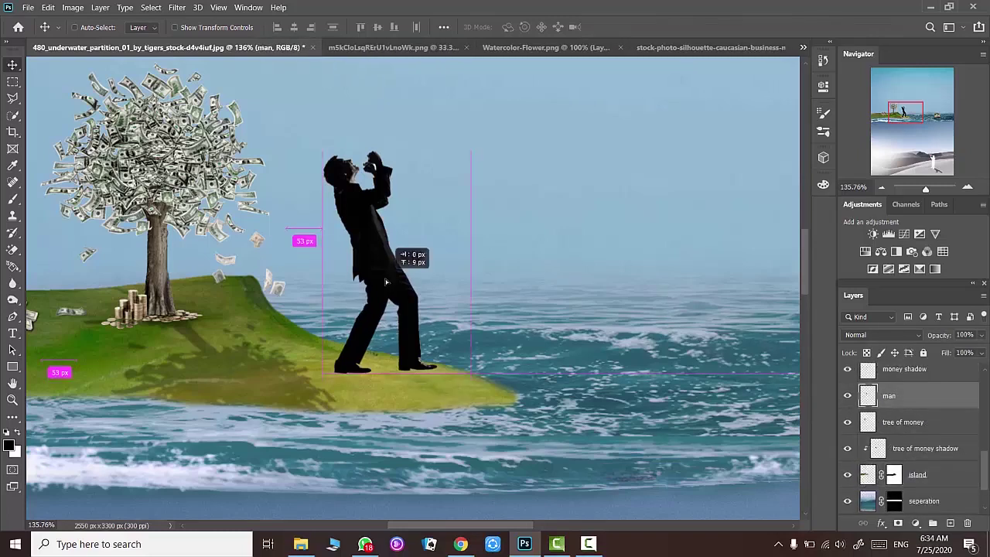
- Duplicate the man layer as 'man shadow' and place it below 'man'
key("ctrl+j")
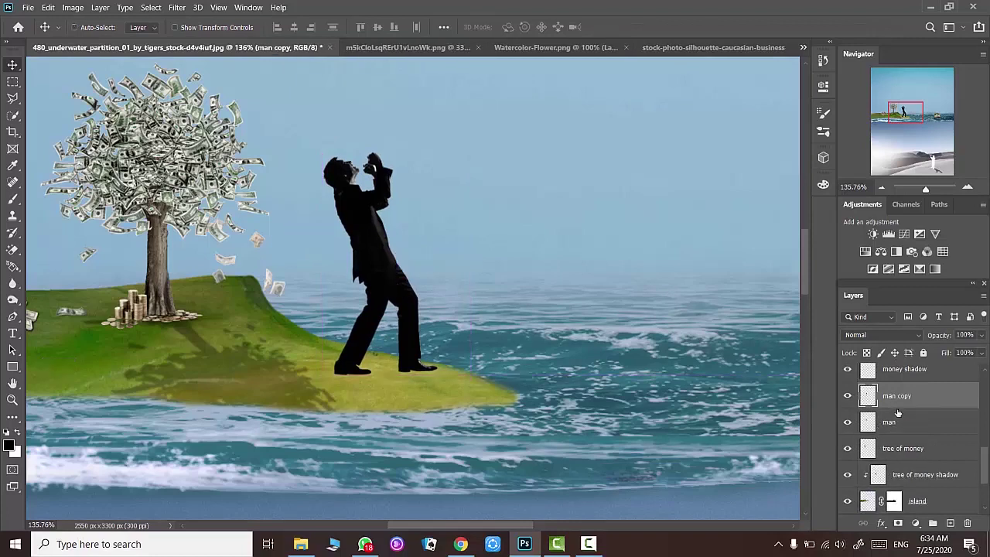
type("ow")
key("Return")
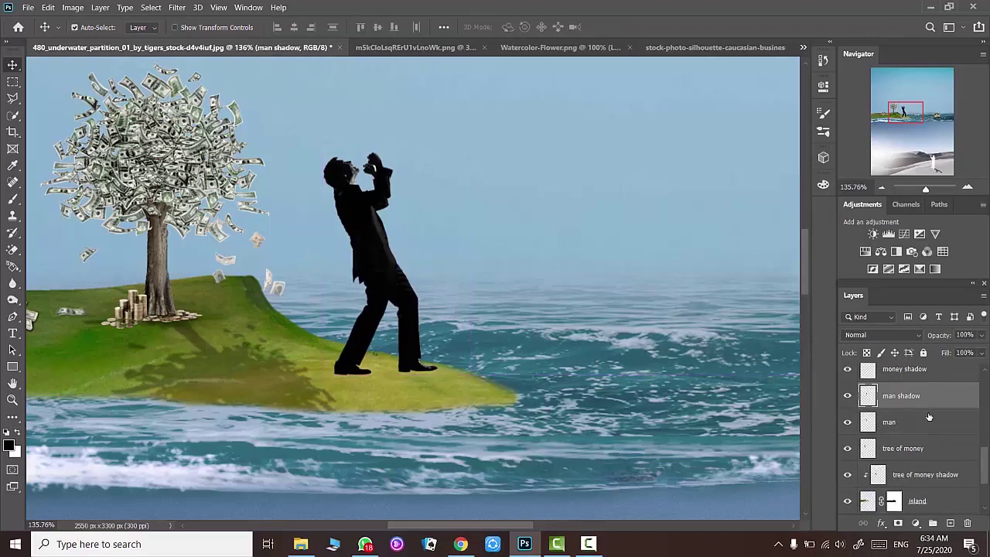
left_click_drag(921, 395, 921, 427)
- Flip the shadow vertically and skew it across the ground from his feet
key("ctrl+t")
right_click(407, 80)
left_click(424, 304)
mouse_move(420, 327)
left_mouse_down()
mouse_move(411, 504)
mouse_move(446, 383)
left_mouse_up()
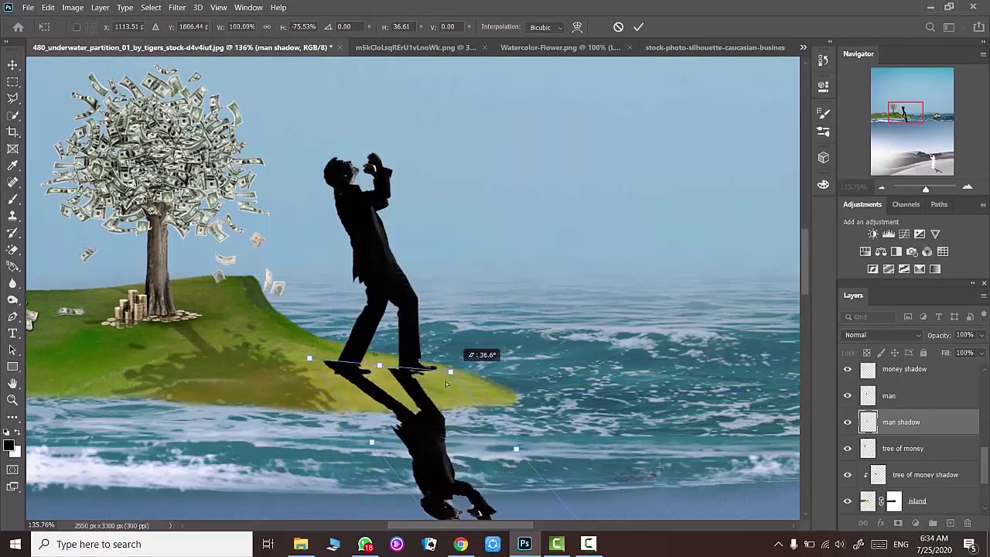
scroll(318, 372, "down", 2)
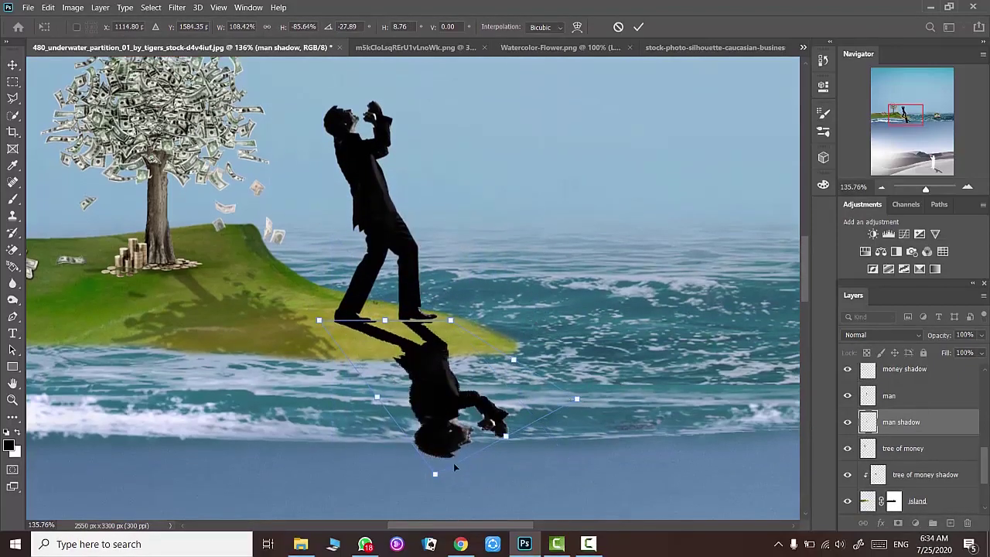
left_click_drag(581, 399, 451, 466)
left_click(638, 27)
- Blur the shadow with a 3.5 Gaussian Blur and darken it with Levels
left_click(177, 7)
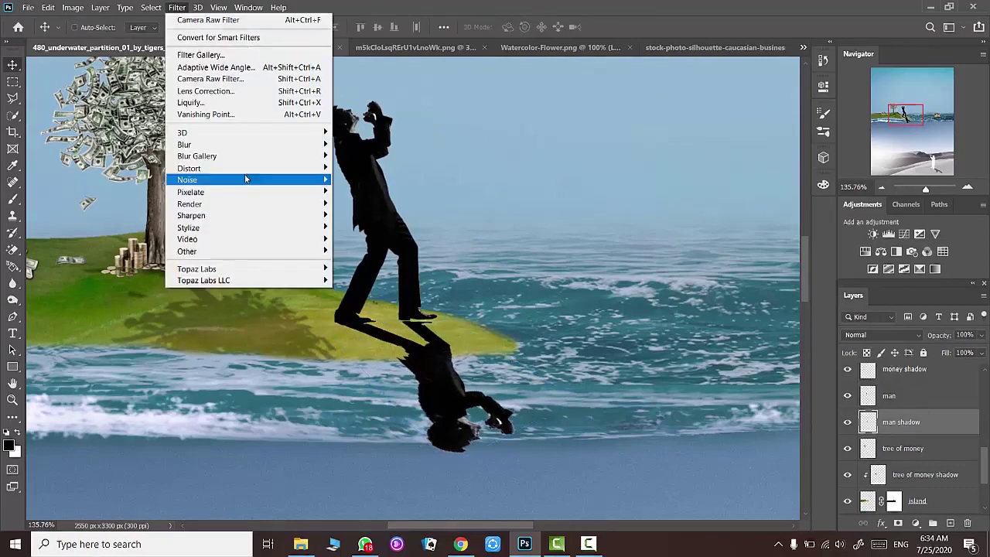
left_click(422, 192)
left_click(707, 233)
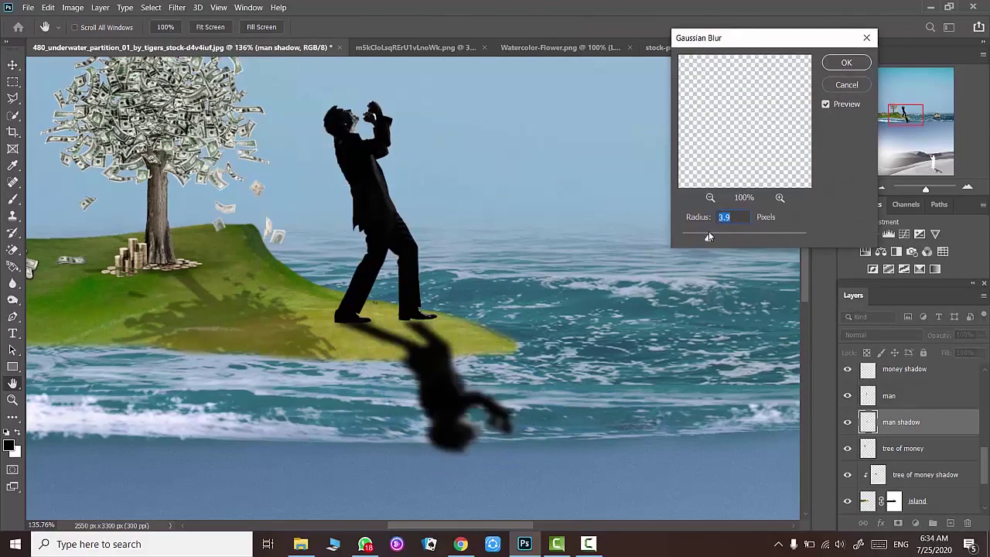
left_click(836, 63)
key("ctrl+l")
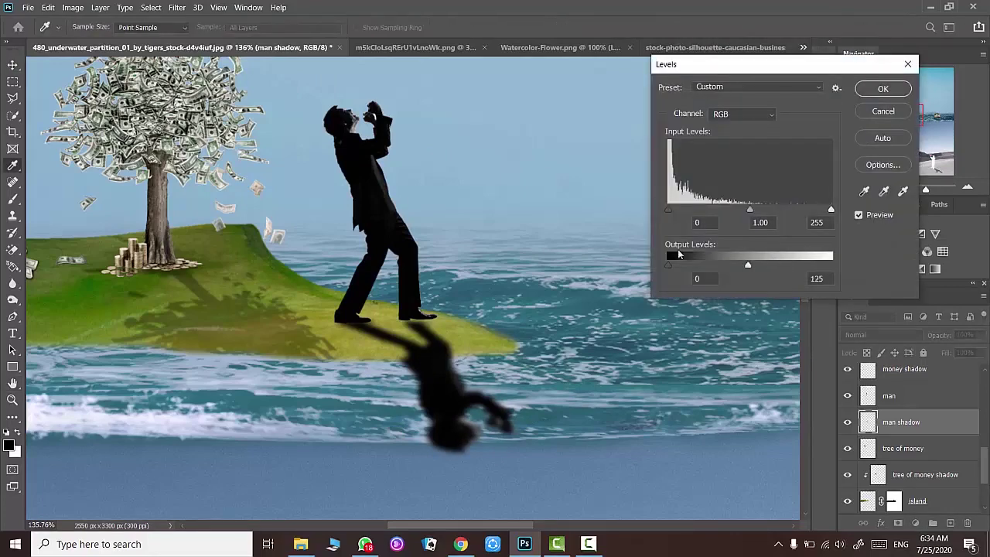
key("Return")
- Align the shadow with the man's feet and move its layer below 'tree of money'
key("ctrl+t")
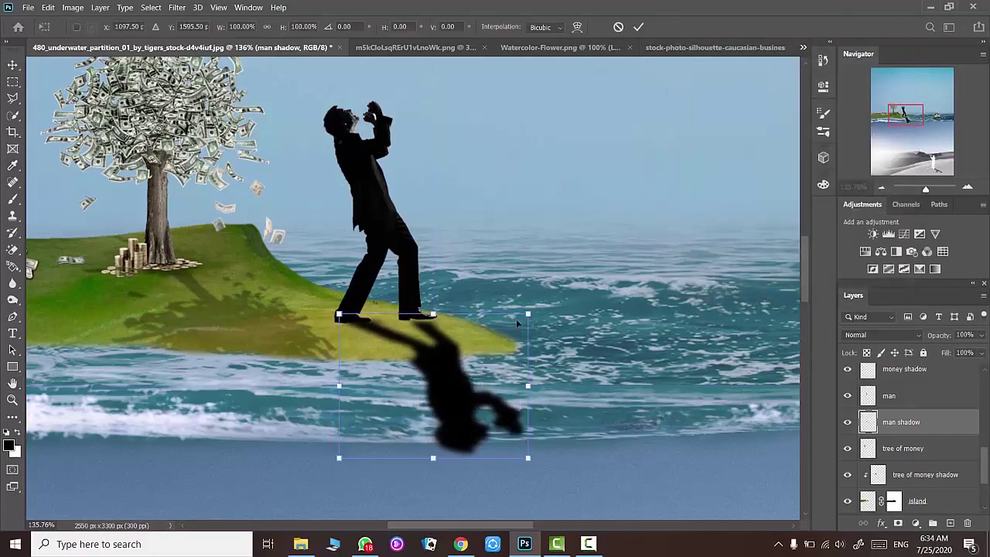
left_click_drag(505, 336, 502, 337)
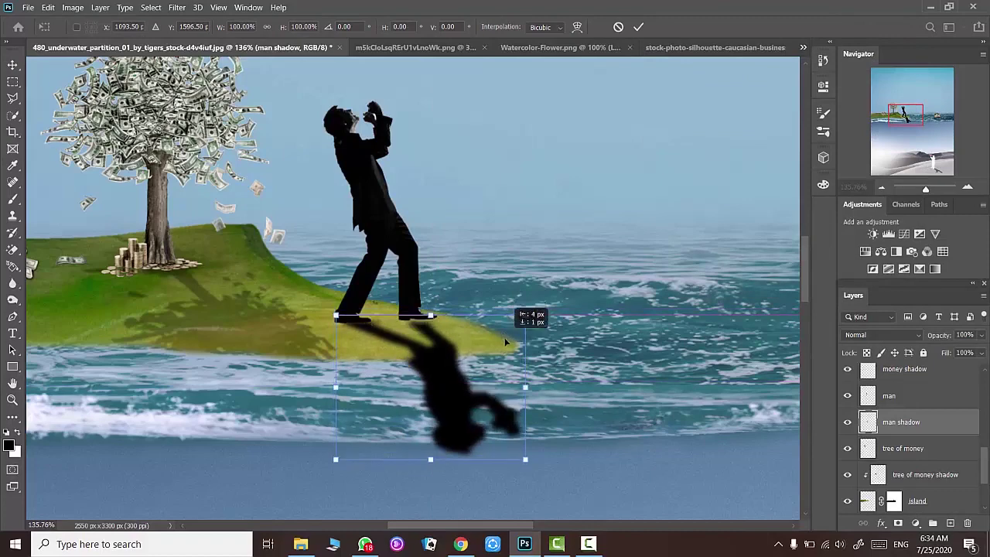
left_click(638, 27)
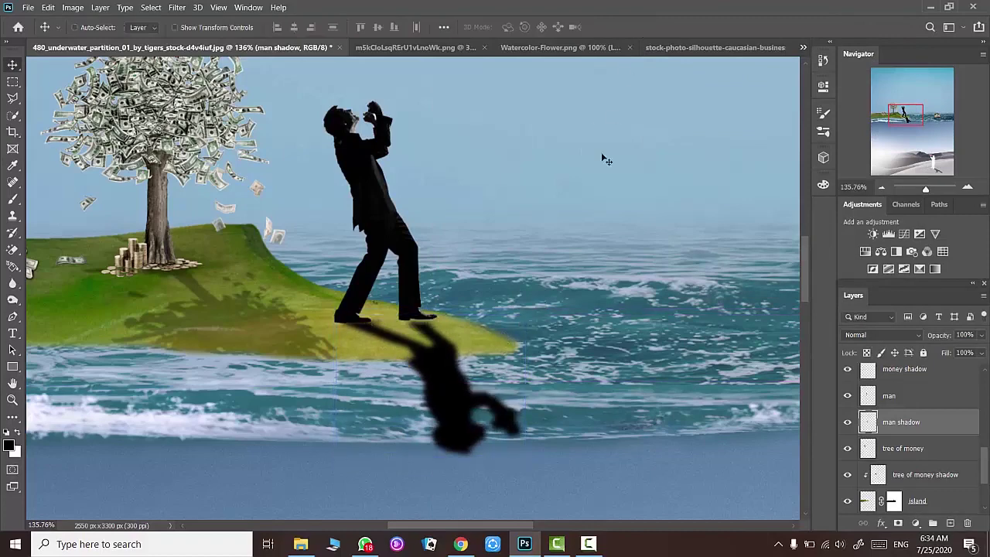
left_click_drag(934, 428, 938, 458)
- Clip 'man shadow' to the island and add a new 'leg shadow' layer
right_click(938, 448)
left_click(806, 234)
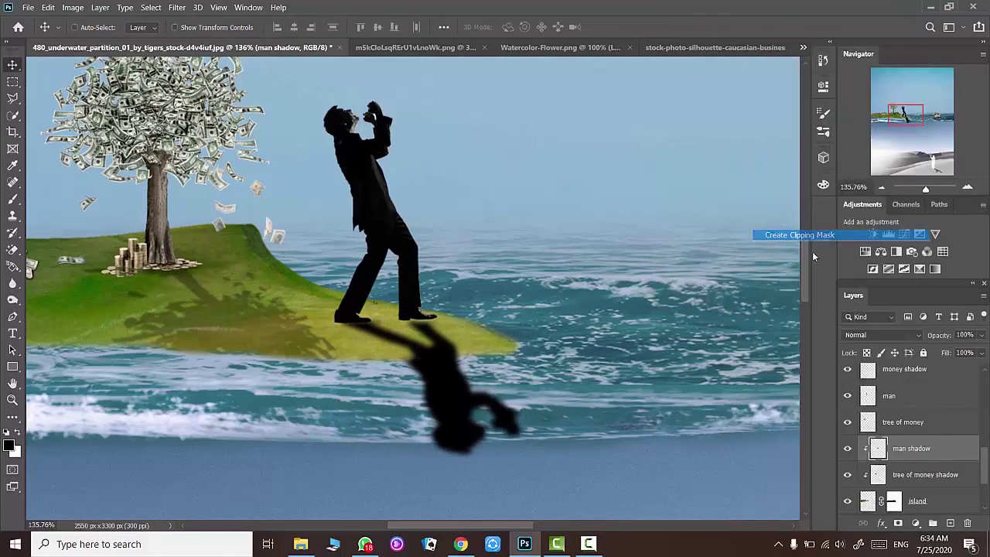
left_click(902, 421)
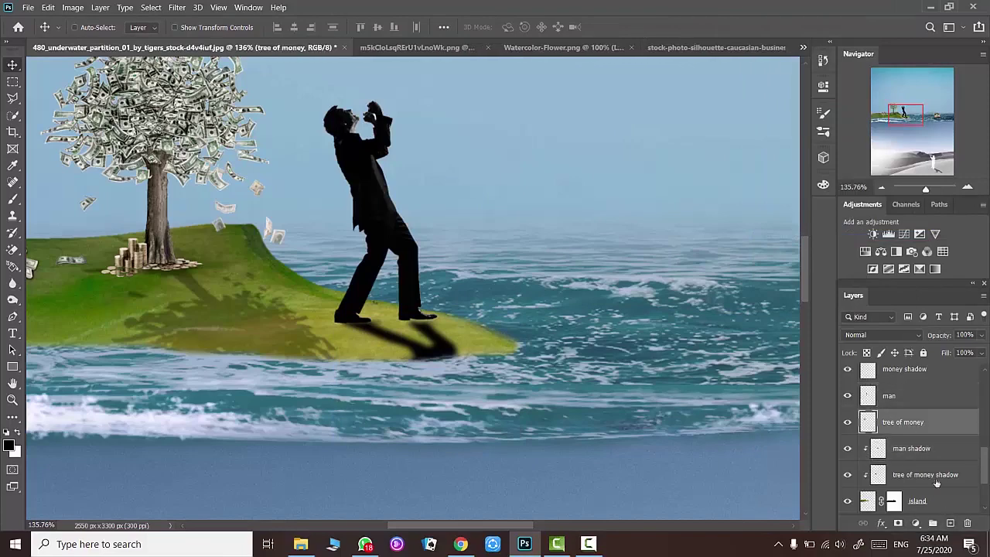
left_click(951, 523)
type("hadow")
key("Return")
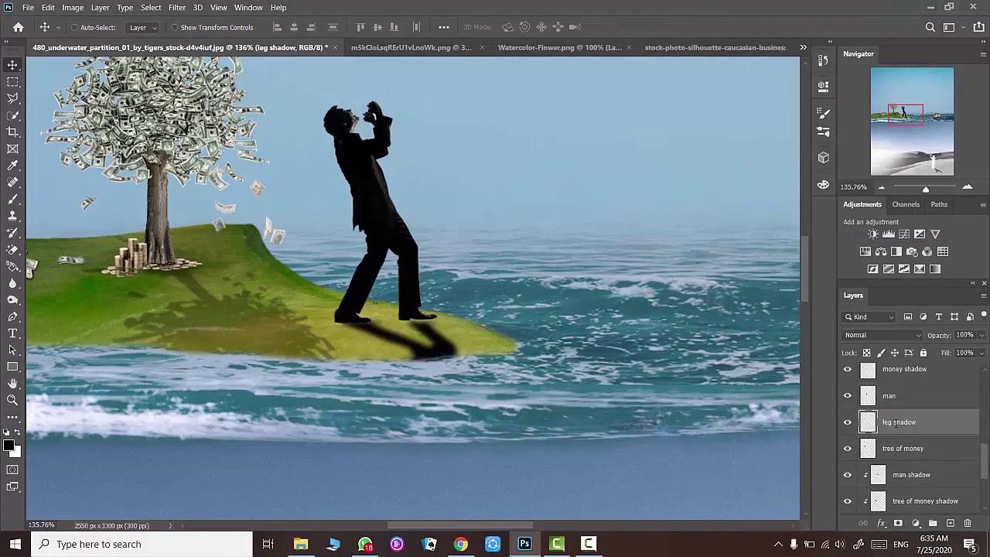
- Brush dark shadow strokes under both shoes, then undo the last strokes
scroll(381, 295, "up", 4)
scroll(381, 294, "up", 2)
key("b")
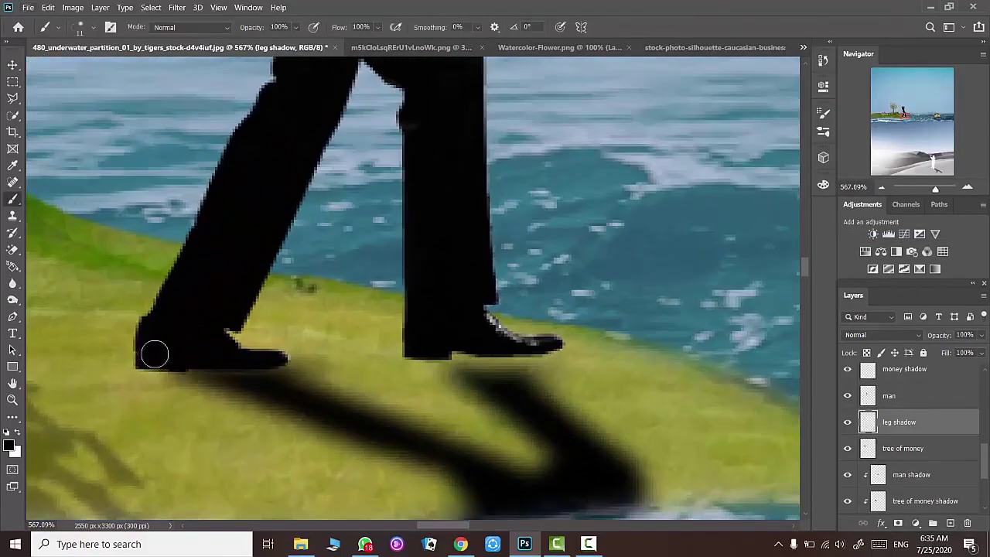
scroll(155, 349, "up", 3)
left_click_drag(150, 369, 364, 375)
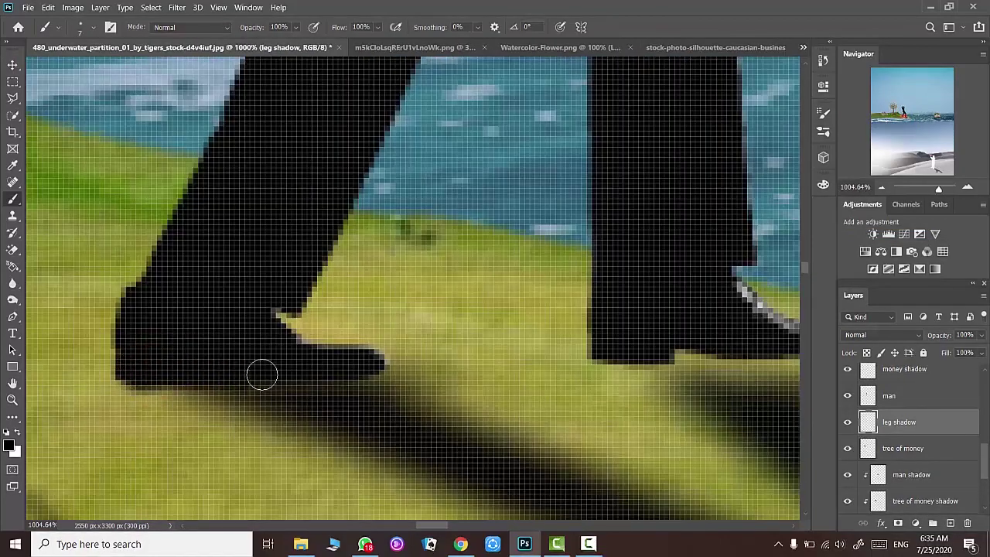
mouse_move(632, 354)
left_mouse_down()
mouse_move(747, 347)
mouse_move(454, 380)
mouse_move(532, 346)
mouse_move(524, 343)
mouse_move(473, 386)
mouse_move(387, 361)
left_mouse_up()
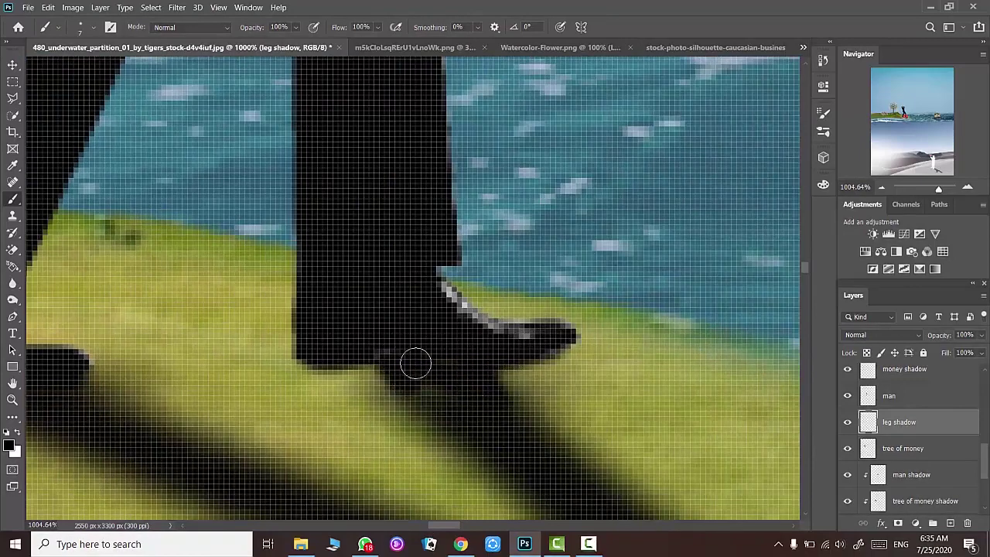
left_click_drag(439, 387, 484, 415)
scroll(484, 415, "down", 2)
scroll(484, 416, "down", 4)
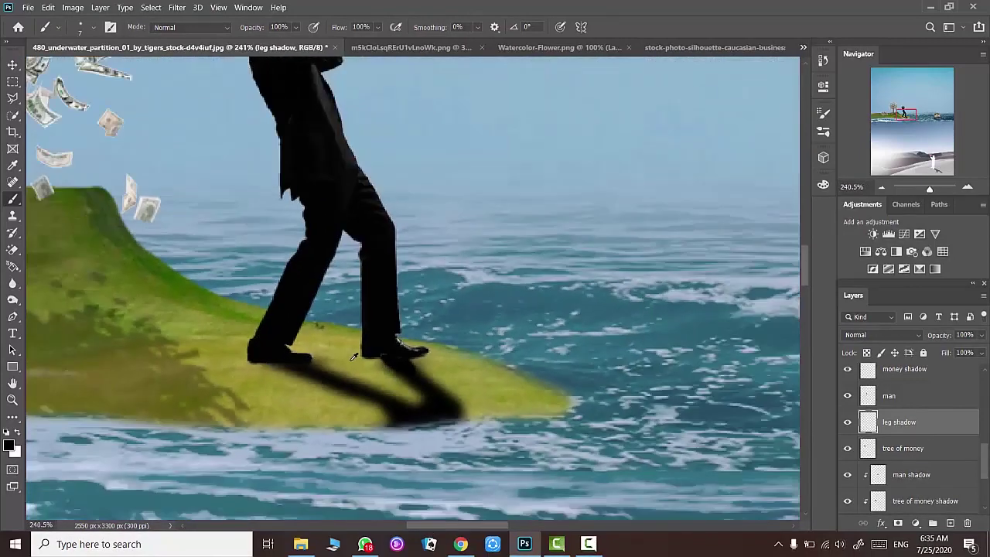
scroll(484, 416, "down", 3)
left_click(823, 60)
key("ctrl+z")
key("ctrl+z")
- Repaint the dark shadow under the front shoe's heel and sole
scroll(369, 369, "up", 2)
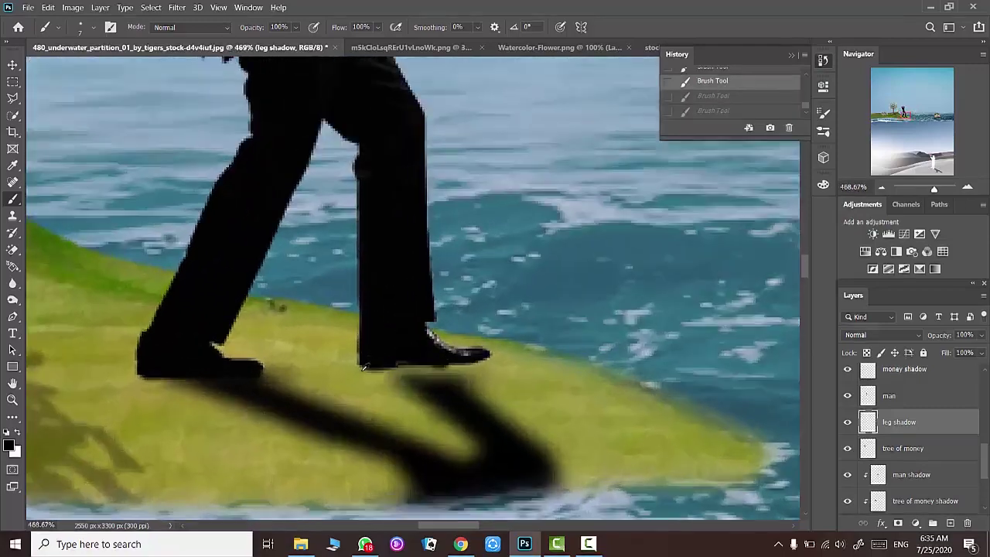
scroll(369, 368, "up", 2)
scroll(369, 369, "up", 2)
left_click_drag(387, 356, 469, 362)
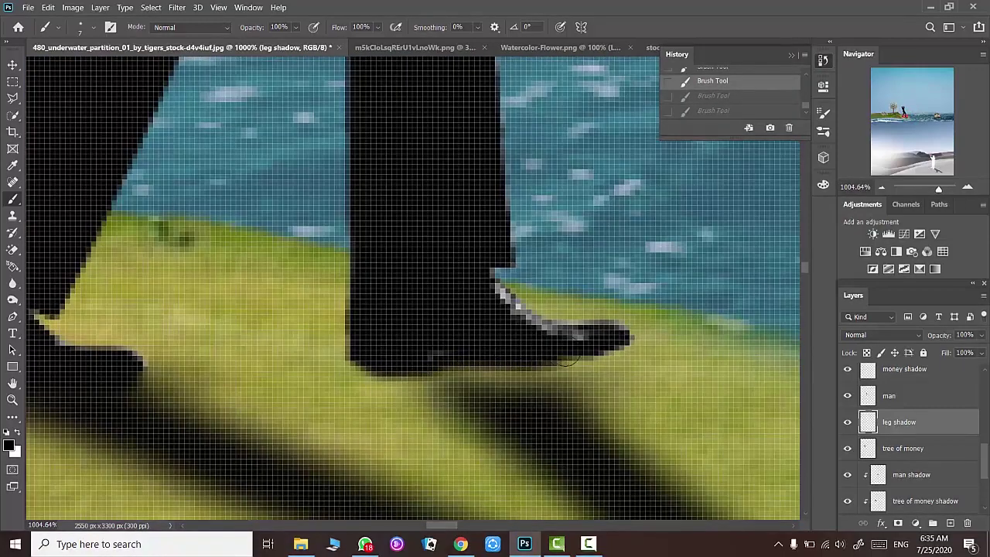
left_click_drag(567, 360, 537, 362)
- Lower the 'man shadow' layer fill to 64%
left_click(930, 447)
scroll(920, 456, "down", 1)
left_click(913, 474)
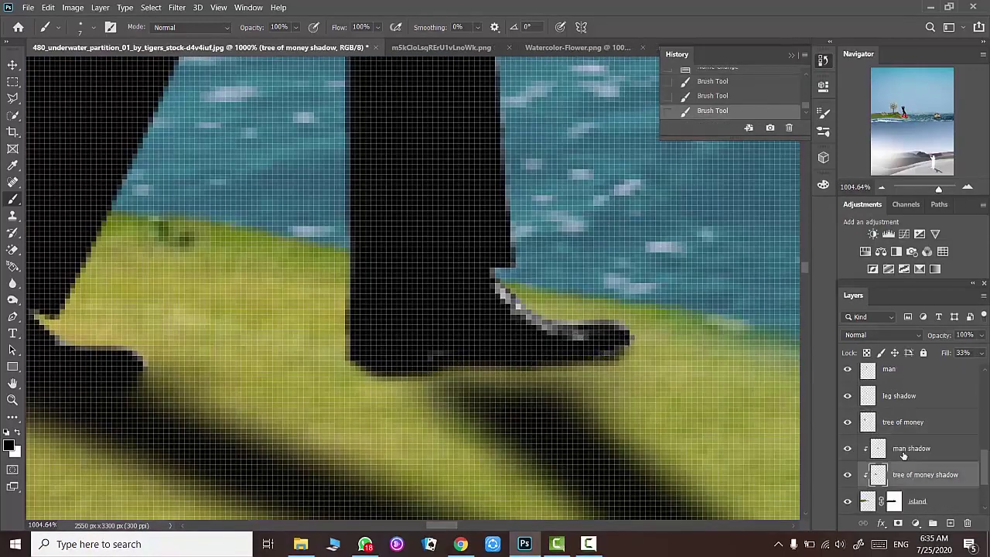
left_click(902, 453)
left_click_drag(925, 354, 919, 360)
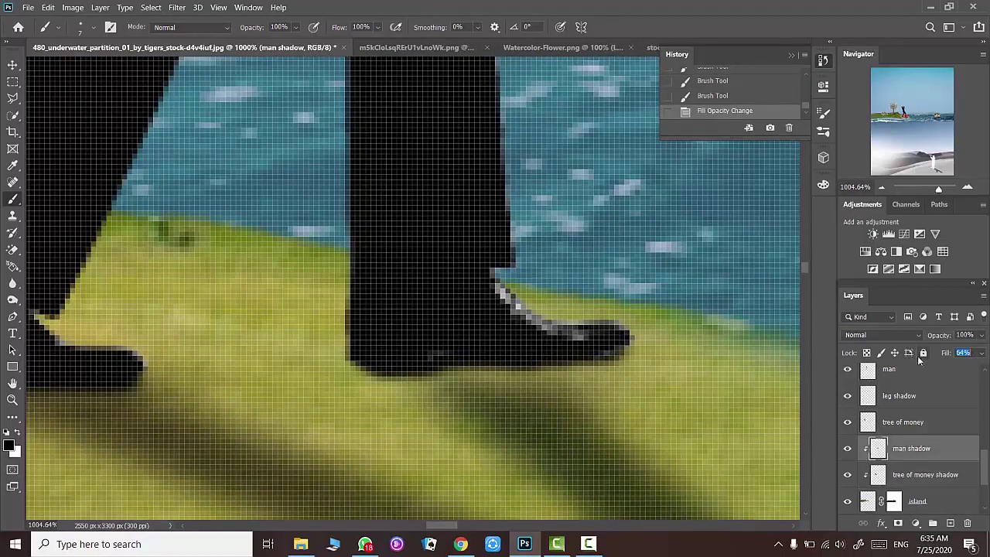
- With a larger brush, dab extra contact shadow under the heel and shoe
left_click_drag(462, 386, 460, 353)
key("ctrl+z")
key("bracketright")
key("bracketright")
key("bracketright")
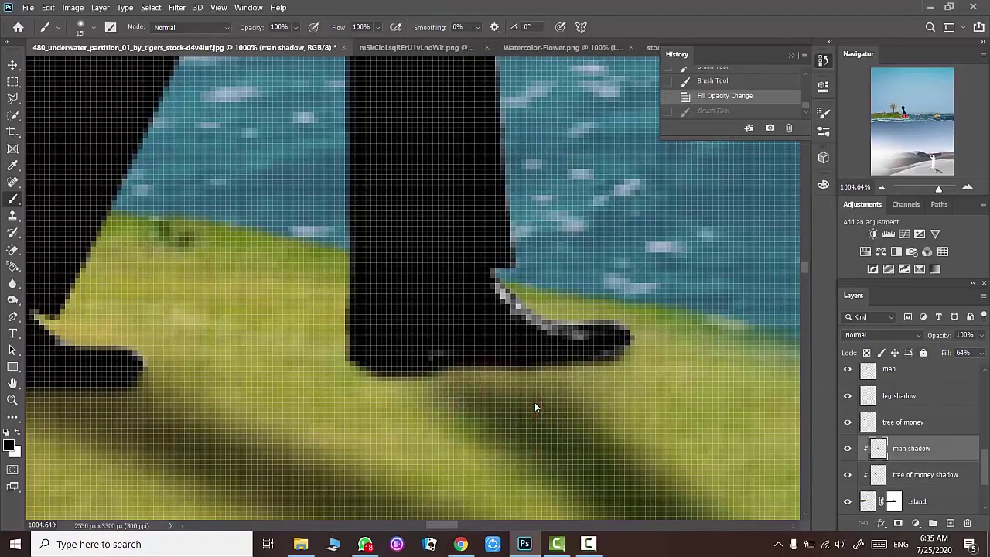
left_click(463, 357)
scroll(463, 357, "down", 2)
scroll(435, 328, "down", 1)
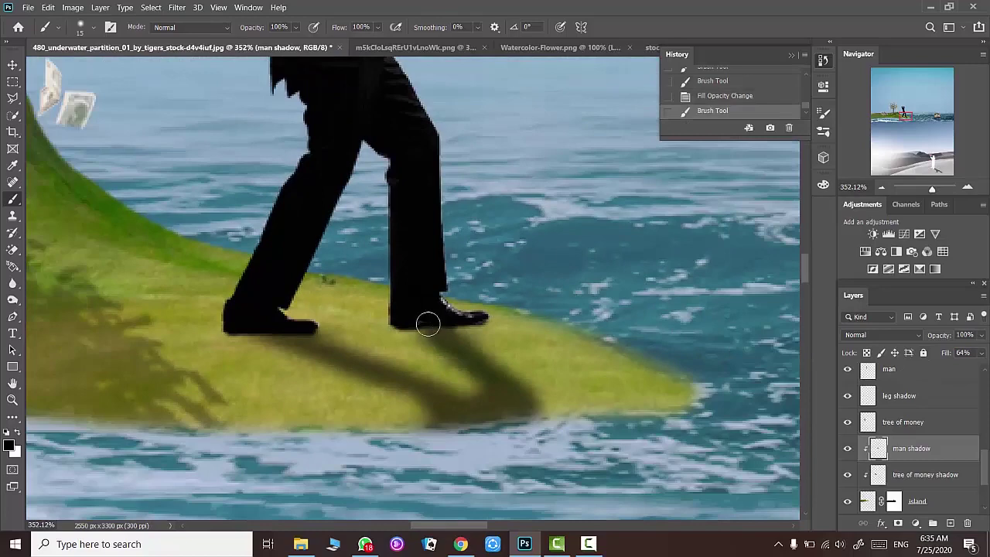
left_click(428, 324)
scroll(428, 324, "down", 2)
scroll(402, 323, "down", 2)
scroll(372, 323, "down", 1)
scroll(346, 322, "down", 1)
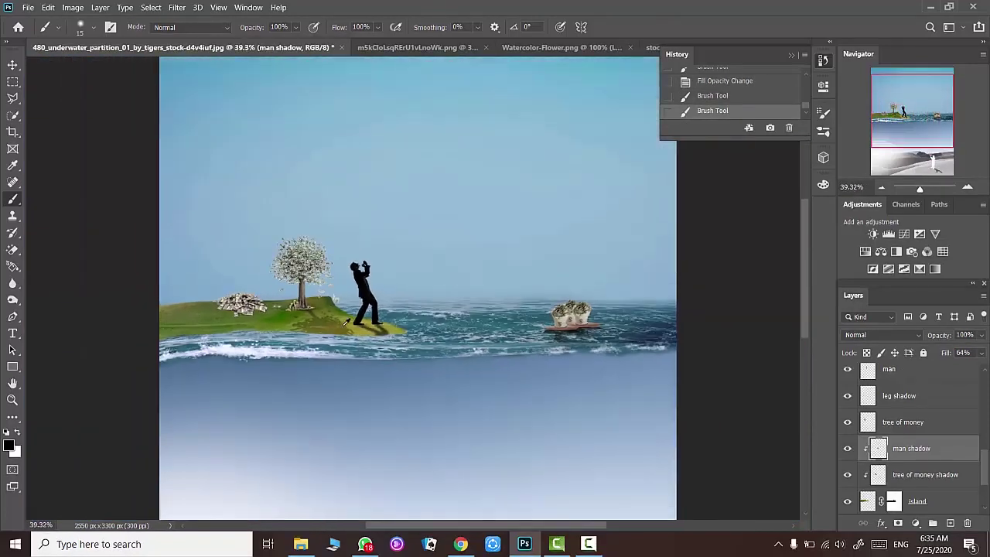
scroll(345, 322, "down", 1)
scroll(346, 321, "down", 1)
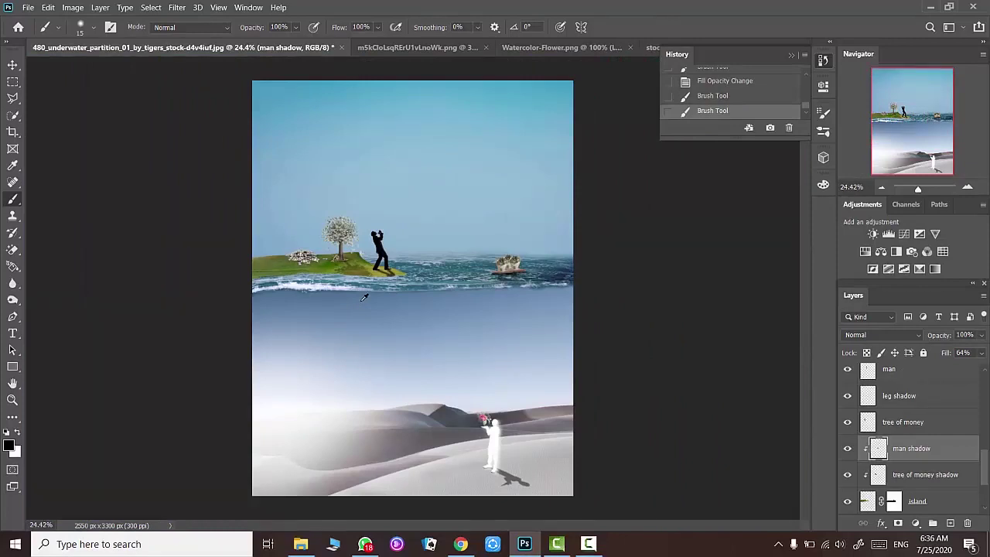
- Select the money-bag island's box groups and scale them up with Free Transform
scroll(913, 437, "down", 2)
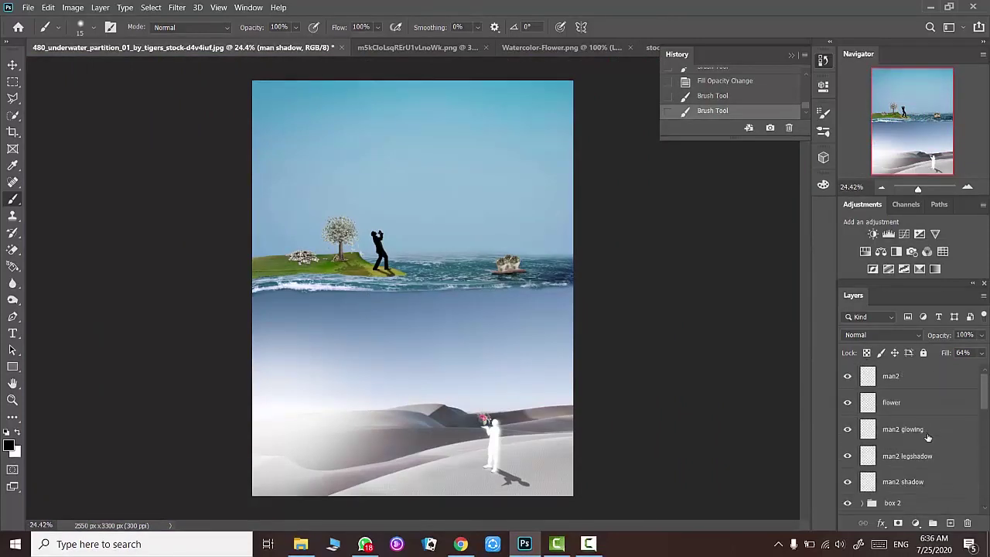
left_click(898, 425)
scroll(900, 437, "down", 1)
scroll(901, 441, "down", 1)
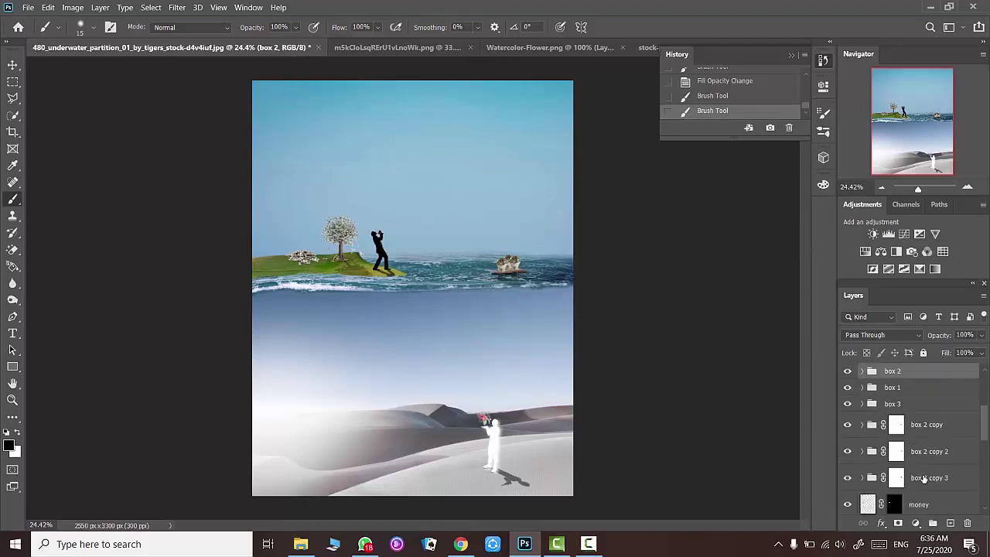
double_click(847, 504)
left_click(928, 477, "shift")
key("ctrl+t")
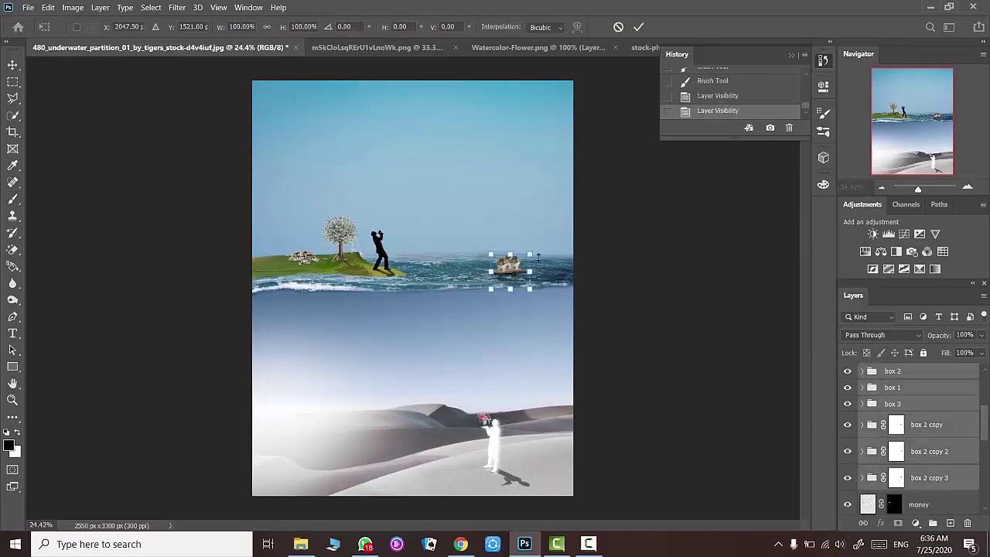
mouse_move(535, 257)
left_mouse_down()
mouse_move(552, 252)
mouse_move(549, 236)
left_mouse_up()
key("Return")
- Nudge the enlarged money-bag island into place along the horizon, checking it zoomed in
key("b")
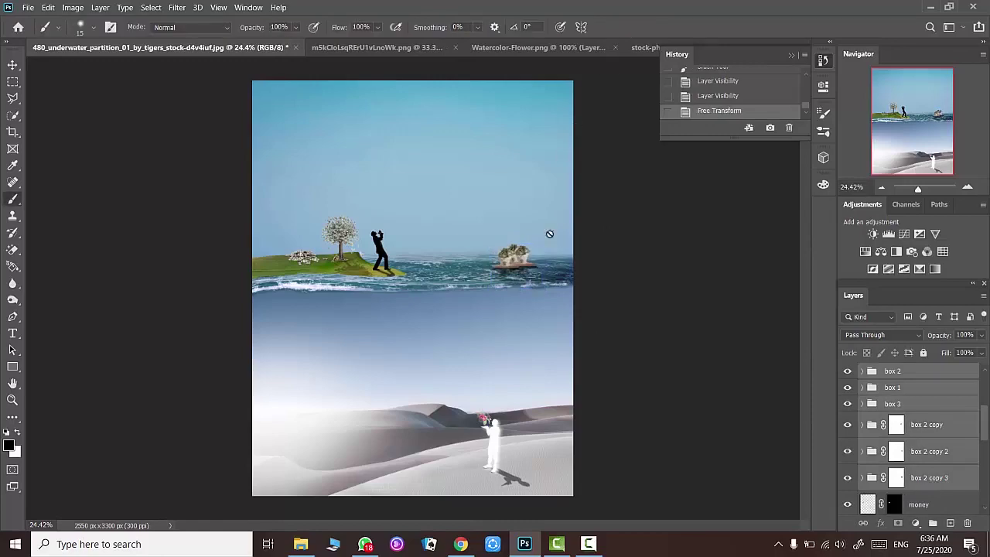
key("v")
left_click_drag(436, 262, 433, 269)
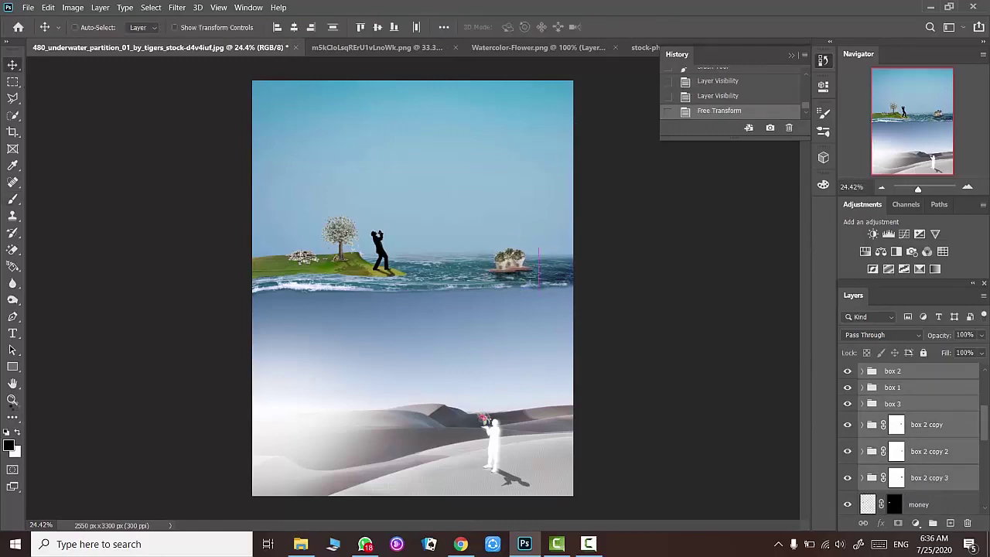
left_click_drag(540, 262, 544, 258)
key("z")
left_click(520, 273)
left_click(521, 273)
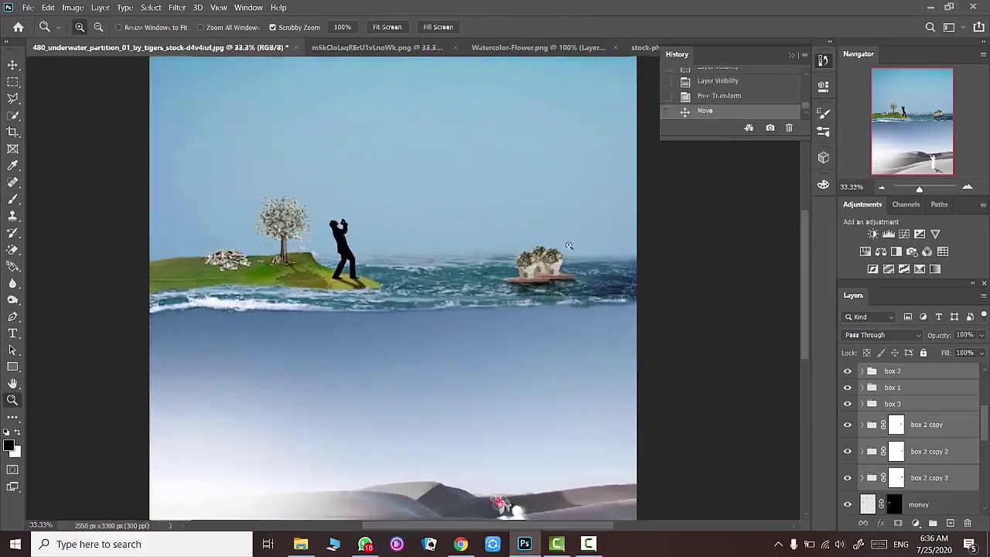
left_click(521, 273)
left_click(342, 28)
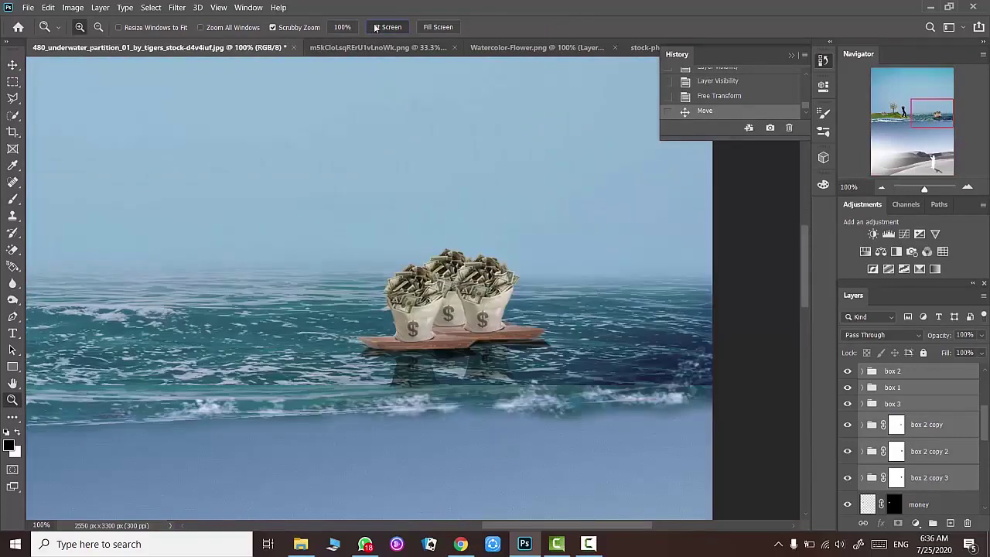
left_click(387, 27)
left_click(13, 64)
left_click_drag(364, 283, 368, 283)
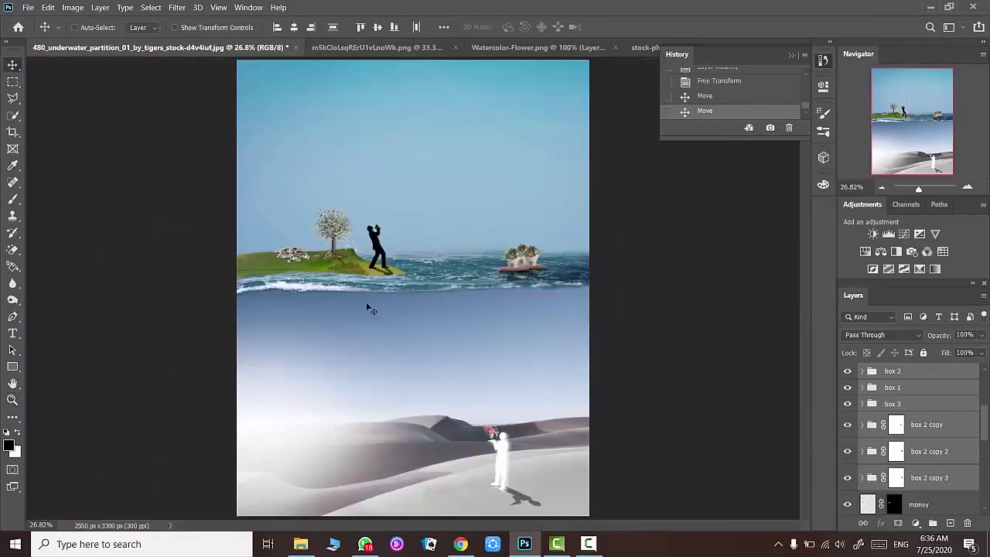
- Select the seperation layer and then the island layer in the Layers panel
scroll(912, 433, "down", 5)
left_click(928, 449)
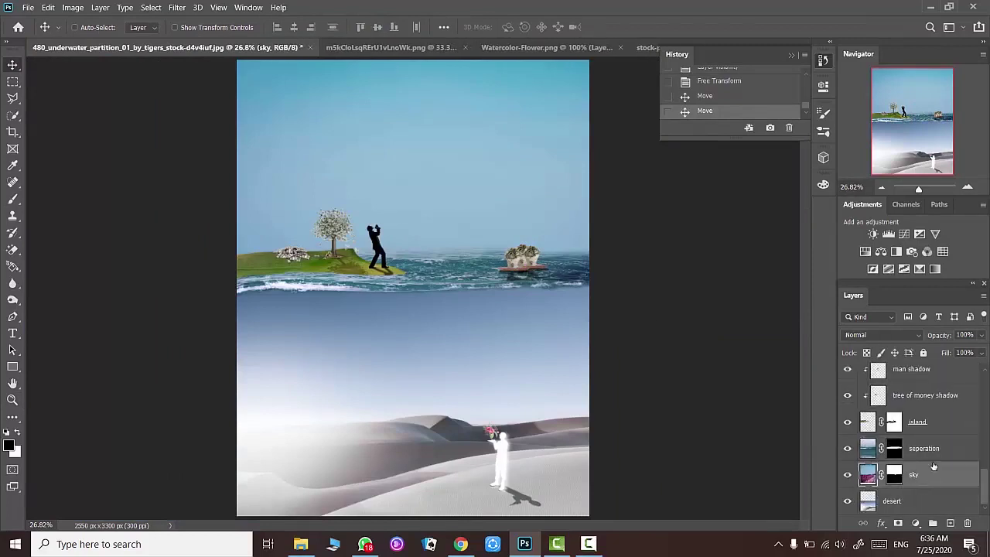
left_click(925, 424)
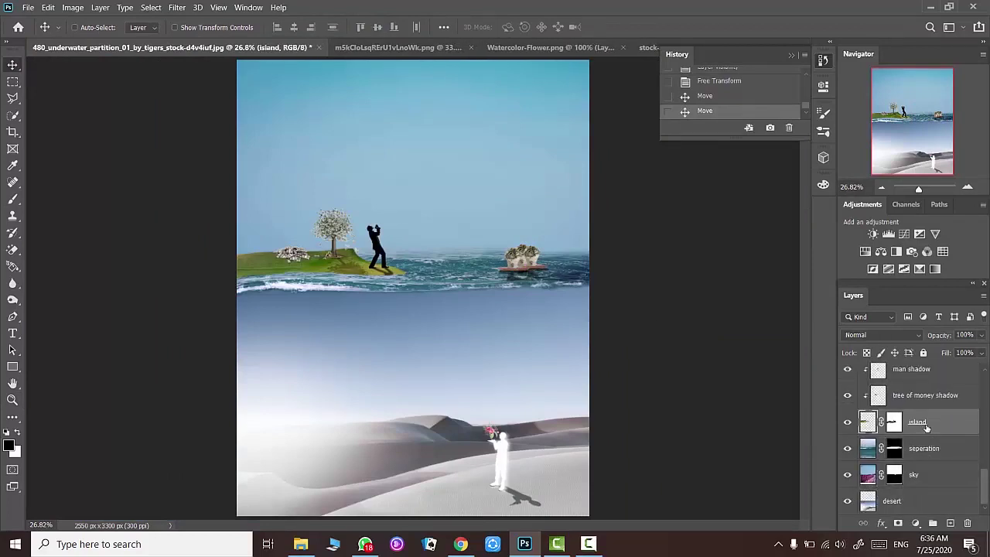
scroll(921, 427, "up", 1)
scroll(921, 428, "up", 1)
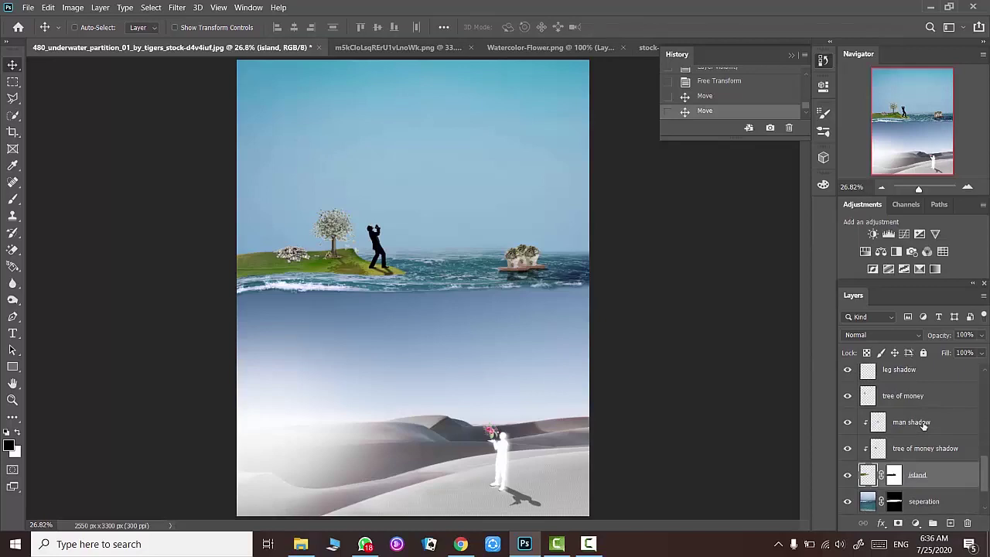
scroll(922, 428, "up", 1)
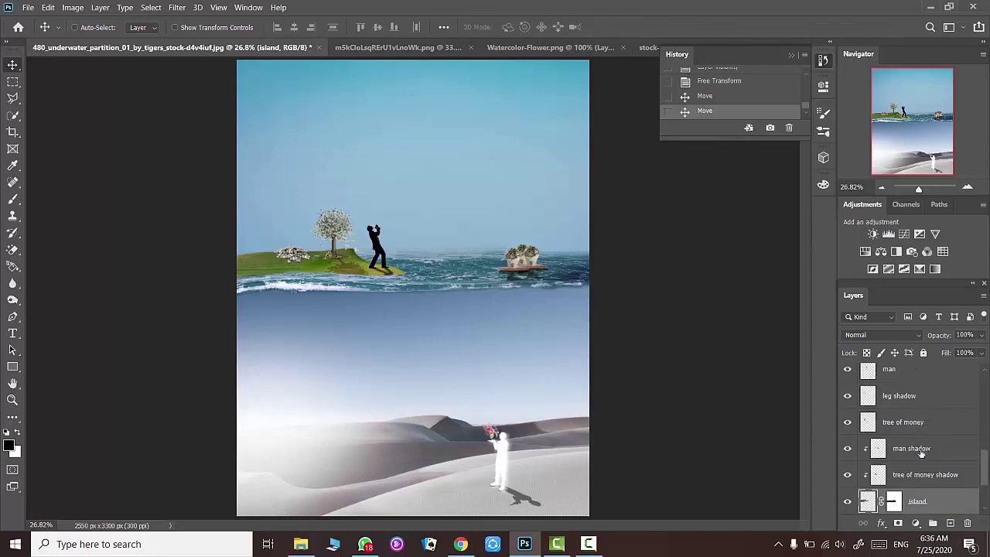
scroll(920, 453, "down", 3)
left_click(924, 455)
left_click(951, 523)
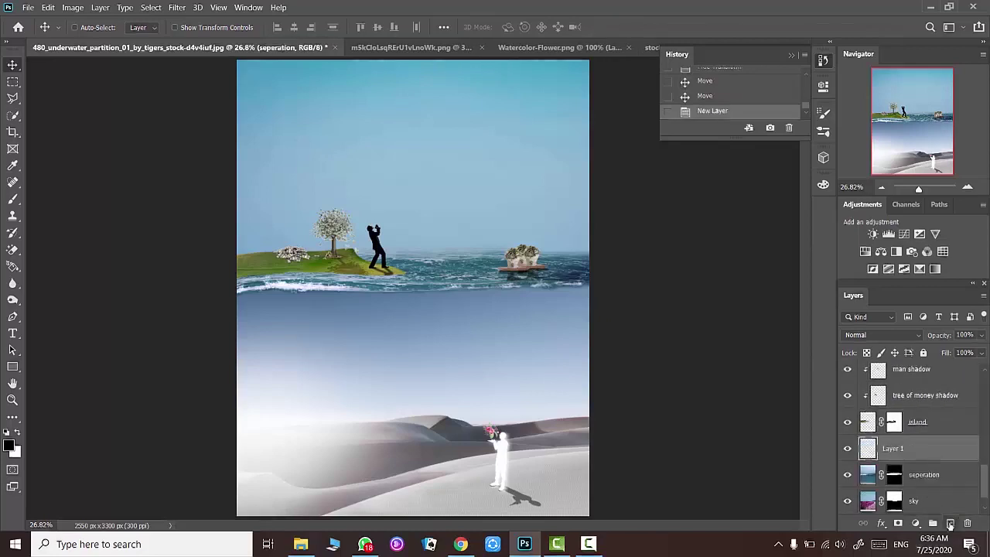
key("m")
mouse_move(323, 134)
left_mouse_down()
mouse_move(511, 338)
mouse_move(467, 300)
left_mouse_up()
left_click_drag(402, 230, 369, 262)
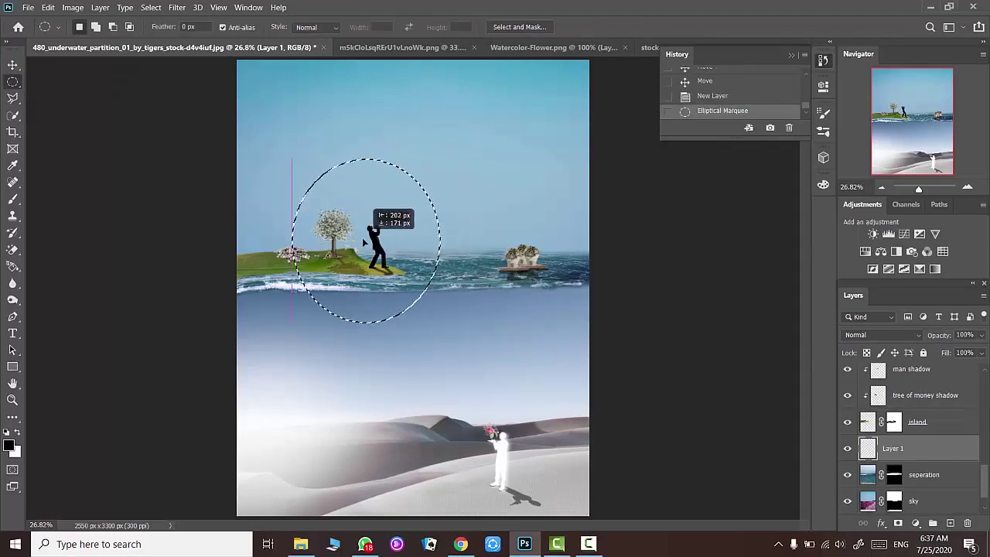
key("alt+ctrl+r")
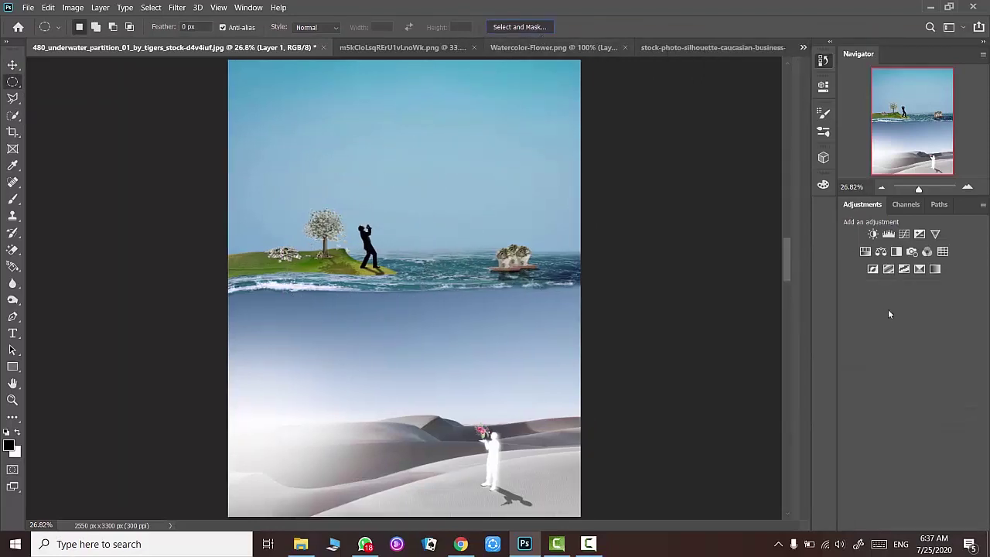
left_click_drag(934, 393, 934, 392)
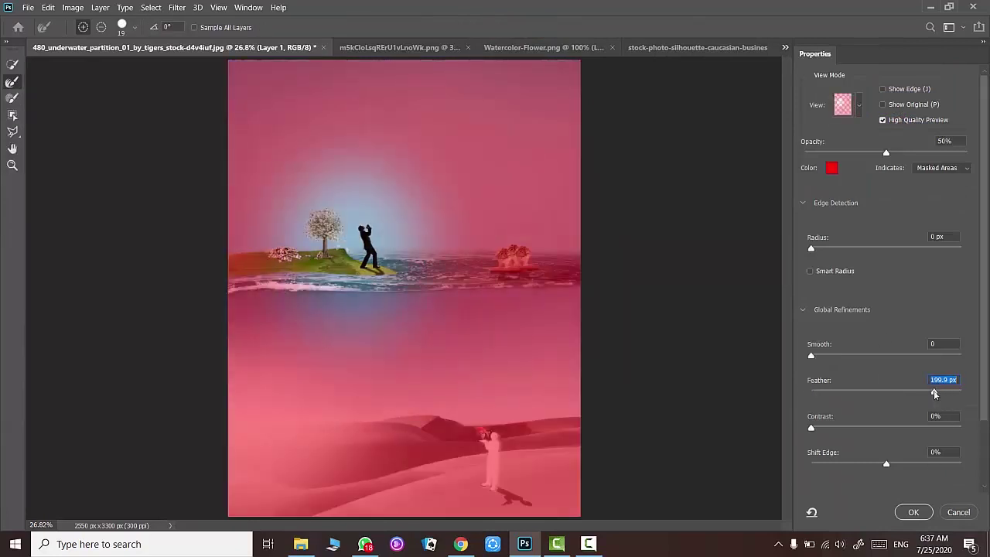
left_click(905, 514)
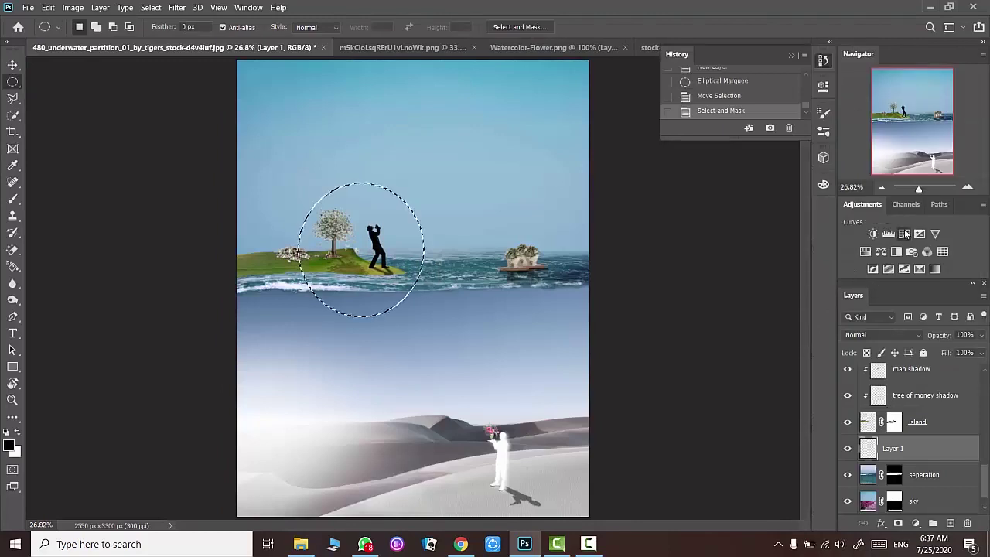
left_click(889, 233)
left_click_drag(714, 230, 703, 203)
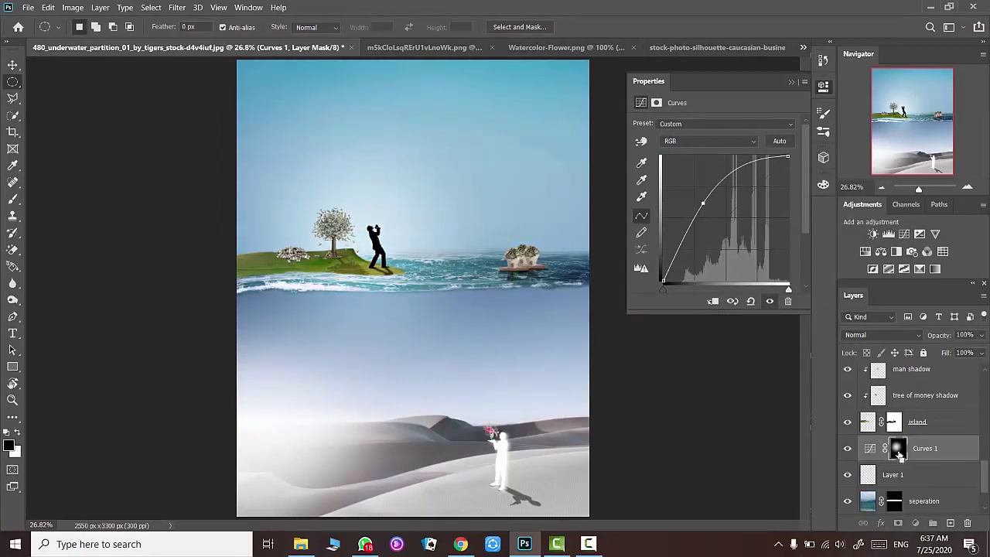
left_click(899, 457, "ctrl")
right_click(442, 230)
left_click(458, 251)
left_click(888, 233)
left_click(721, 222)
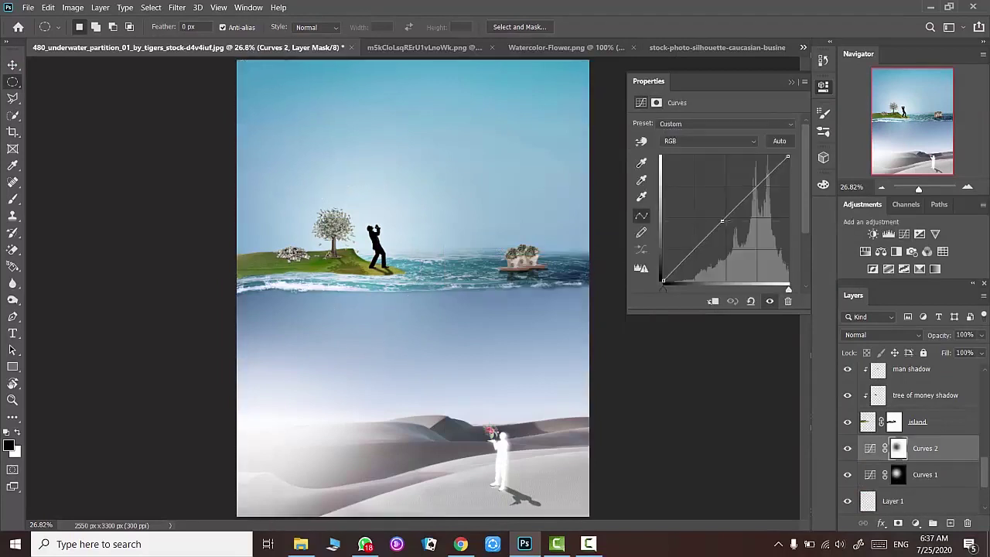
left_click_drag(722, 221, 745, 221)
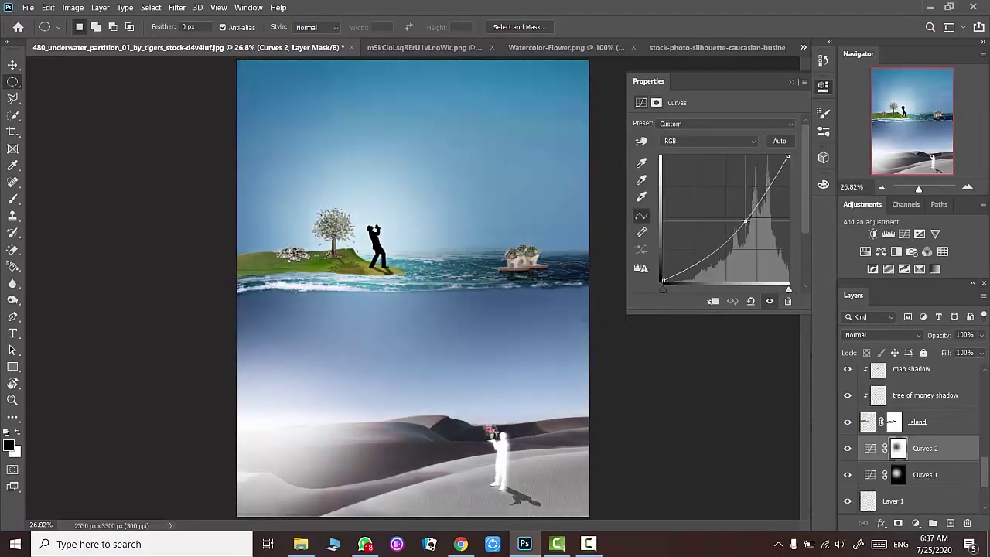
left_click_drag(745, 221, 752, 219)
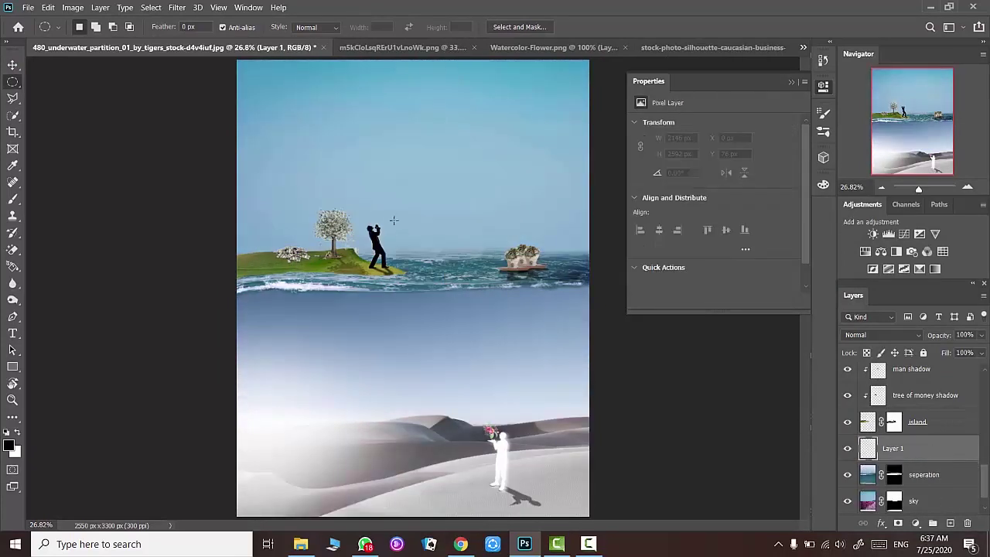
- Draw a feathered circle around the island and brighten it with a Curves adjustment
left_click_drag(334, 236, 389, 277)
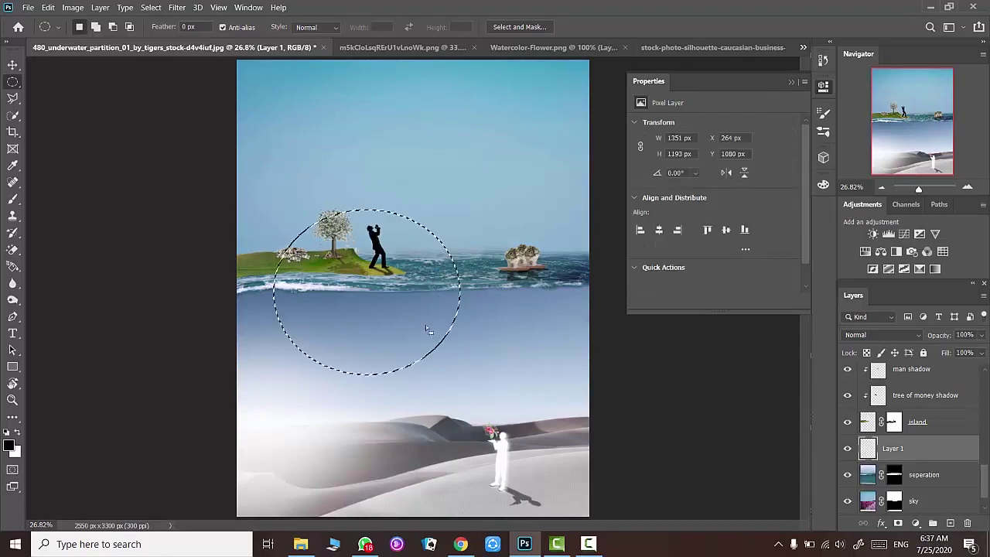
left_click(520, 27)
left_click_drag(810, 392, 944, 395)
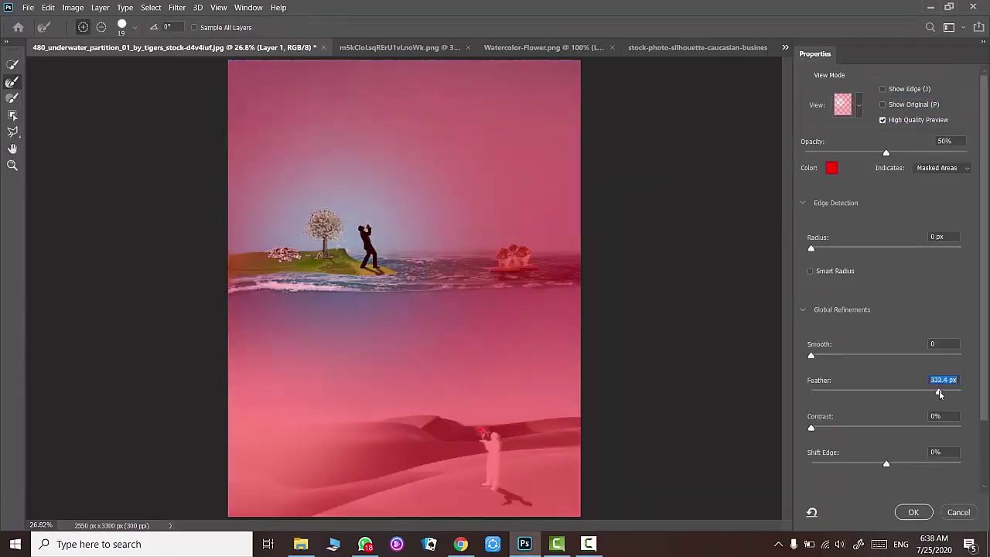
left_click(913, 512)
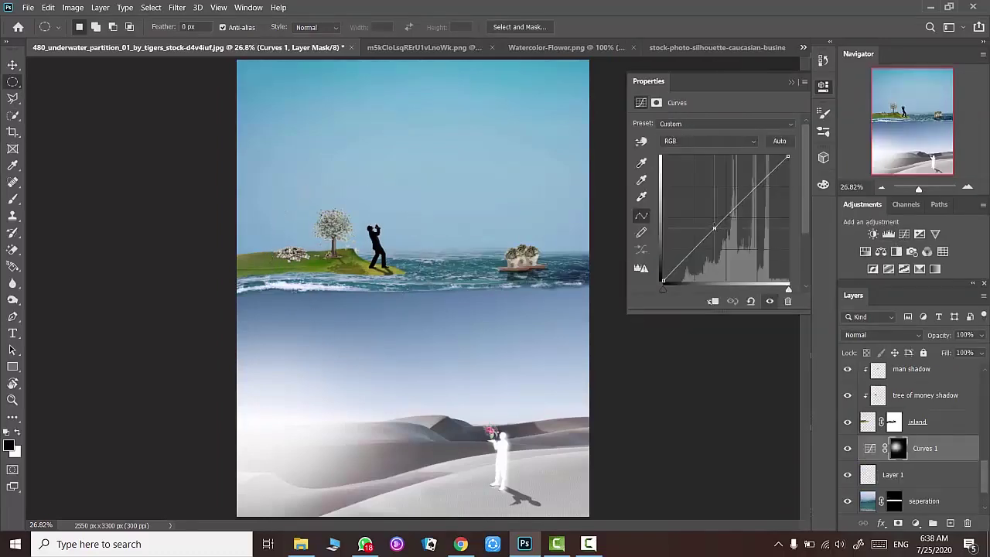
left_click_drag(724, 219, 700, 194)
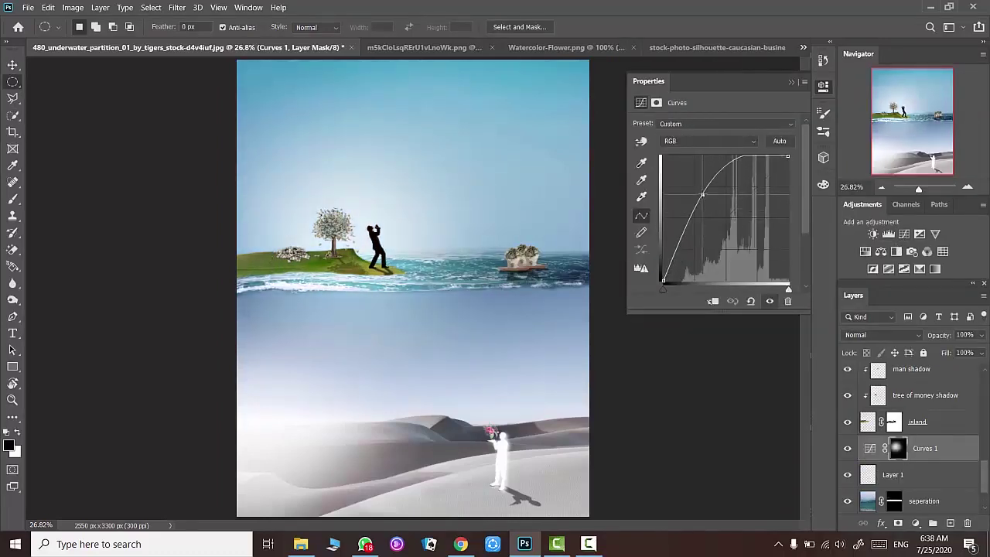
- Invert the circle selection and darken the outer area with a second Curves adjustment
left_click(897, 449)
left_click_drag(271, 177, 421, 319)
right_click(391, 244)
left_click(427, 248)
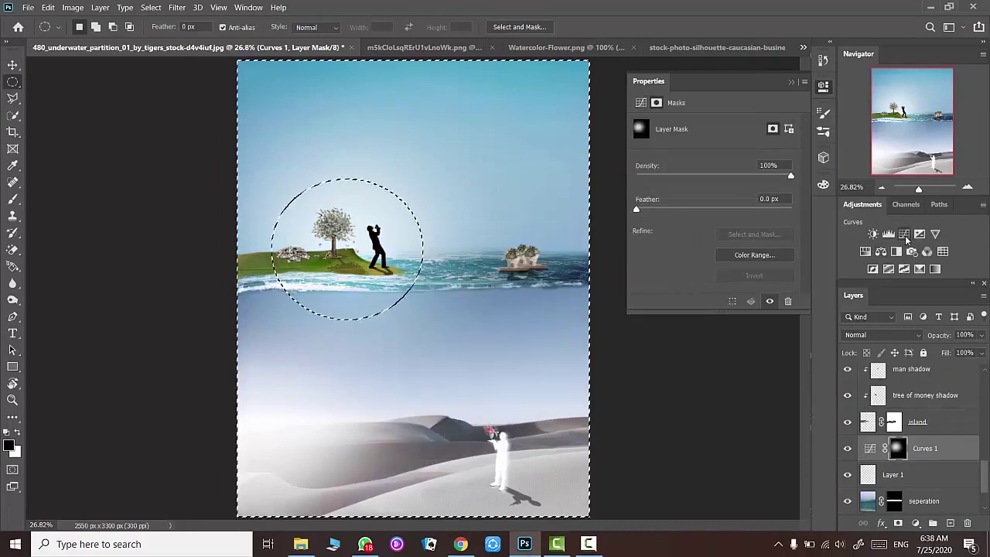
left_click(889, 234)
left_click_drag(748, 197, 746, 225)
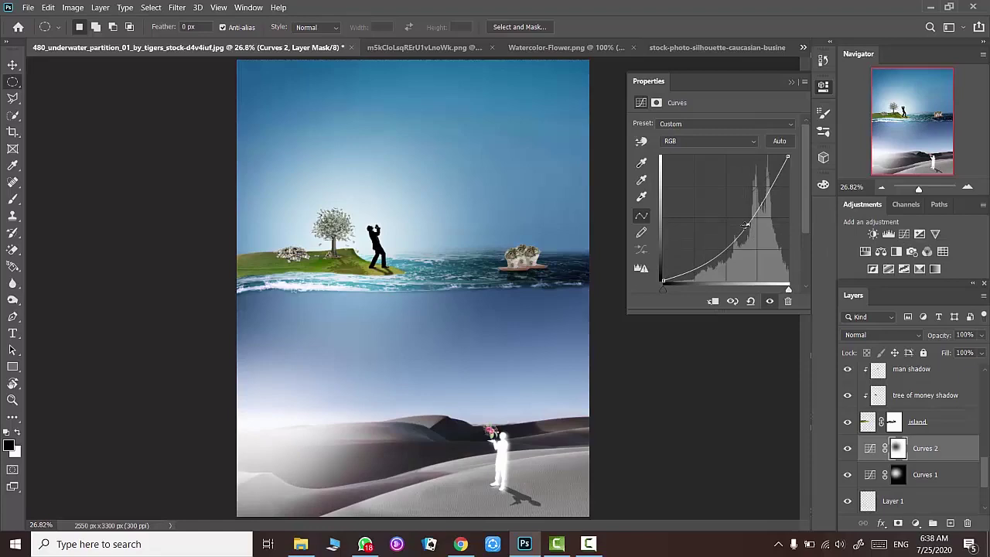
- Target the Curves 2 mask with the Brush tool and bring up soft round brush options
left_click(898, 447)
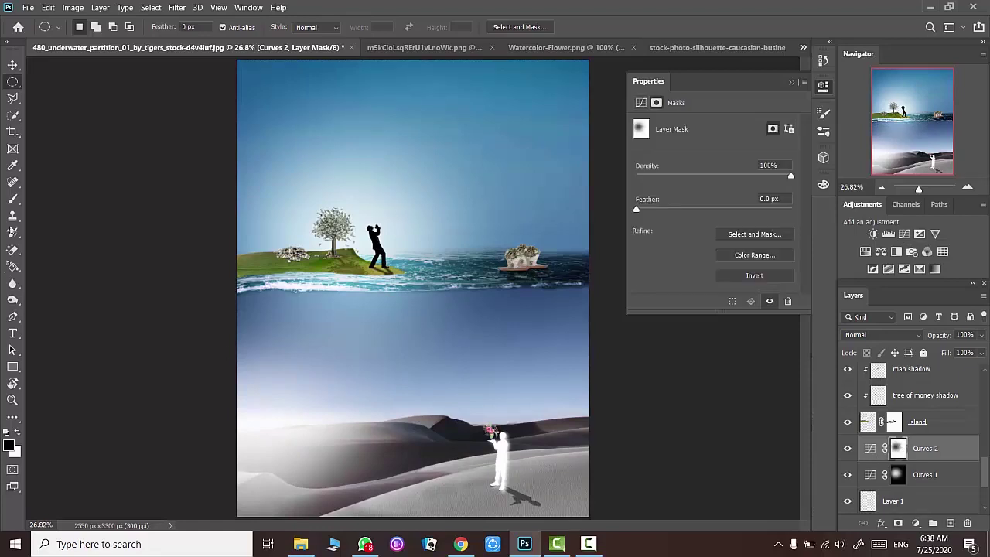
key("b")
right_click(379, 384)
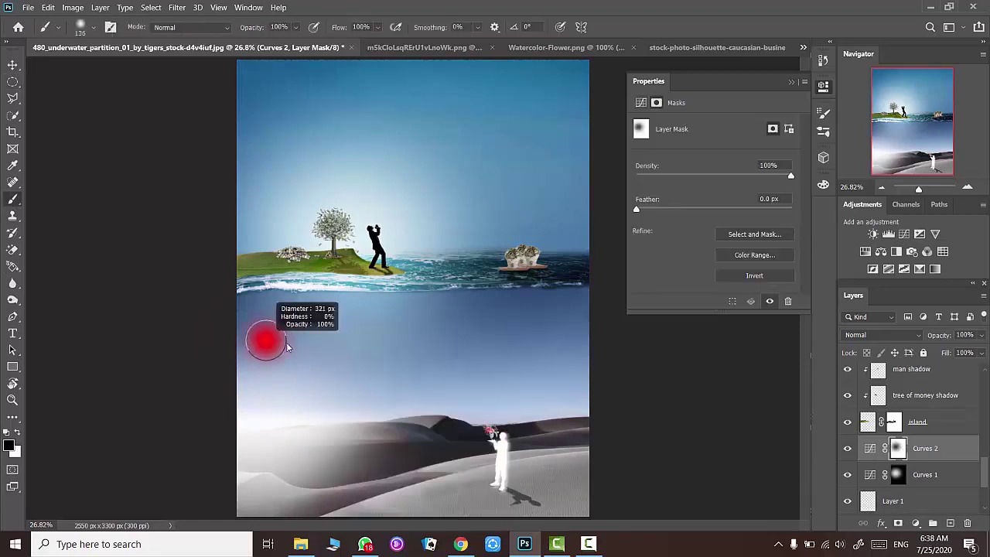
- Enlarge the brush to about 864 px and paint out the lower half of the Curves 2 mask
left_click_drag(266, 336, 347, 360)
mouse_move(286, 335)
left_mouse_down()
mouse_move(552, 332)
mouse_move(188, 353)
mouse_move(665, 470)
left_mouse_up()
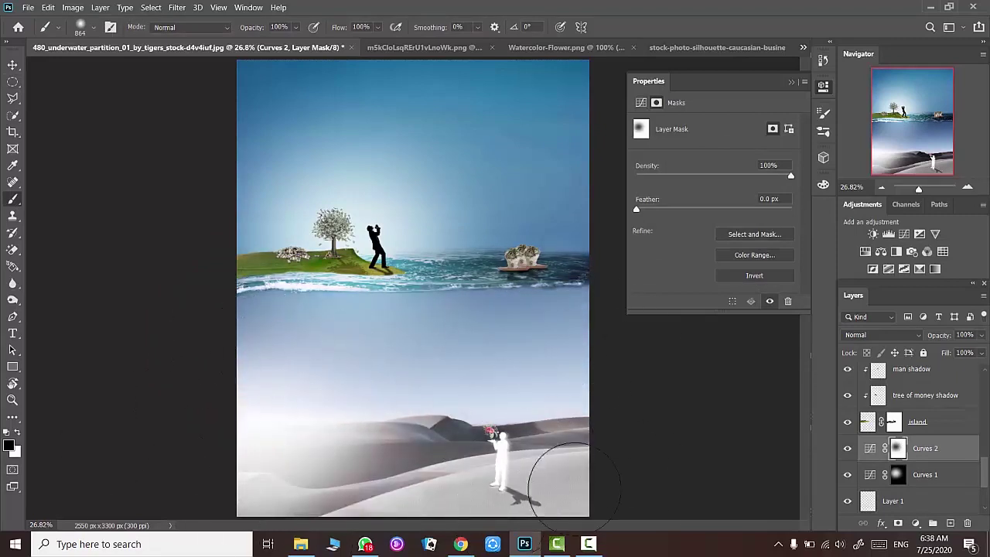
left_click_drag(269, 477, 646, 501)
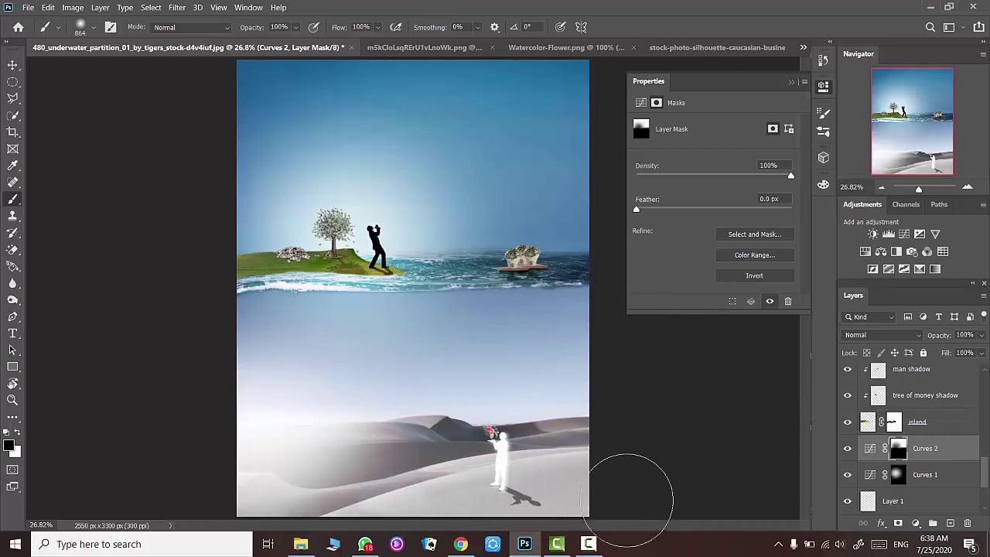
- Fine-tune the Curves 2 point to adjust how strongly the sky darkens
left_click(870, 449)
left_click_drag(753, 223, 752, 223)
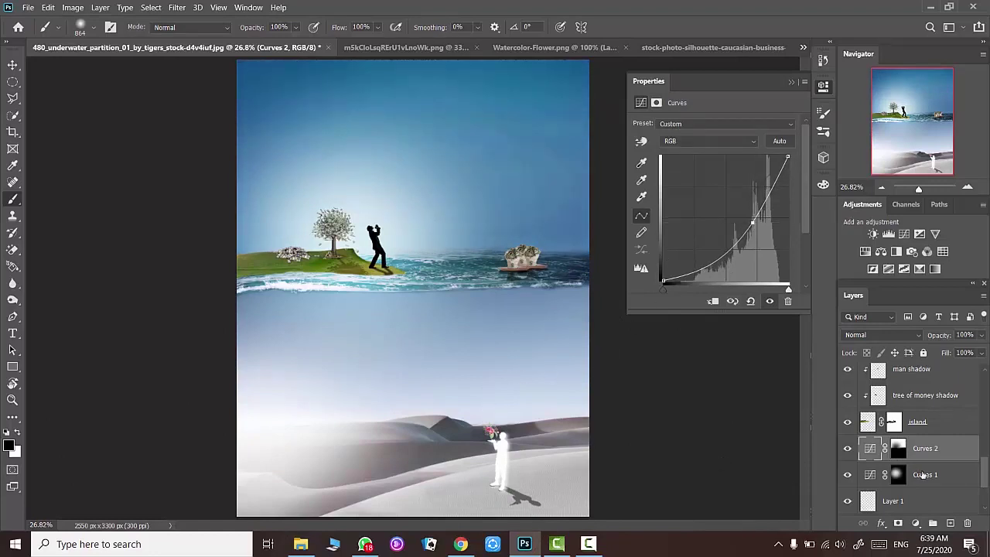
scroll(928, 457, "up", 2)
scroll(922, 463, "down", 2)
- Brighten a heavily feathered oval around the desert figure with a raised Curves 3 adjustment
left_click(951, 523)
key("m")
left_click_drag(484, 394, 534, 465)
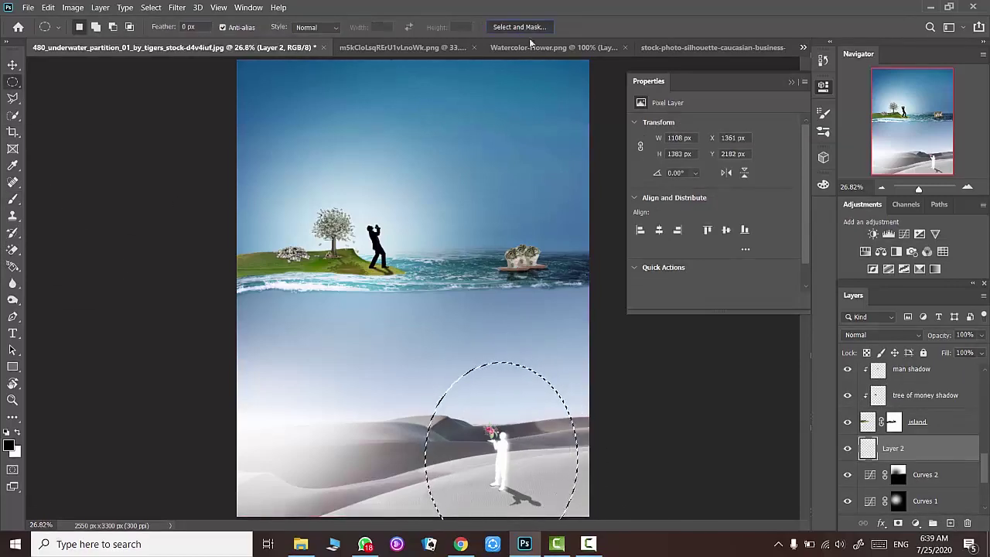
left_click(520, 27)
left_click_drag(811, 391, 939, 393)
left_click(914, 512)
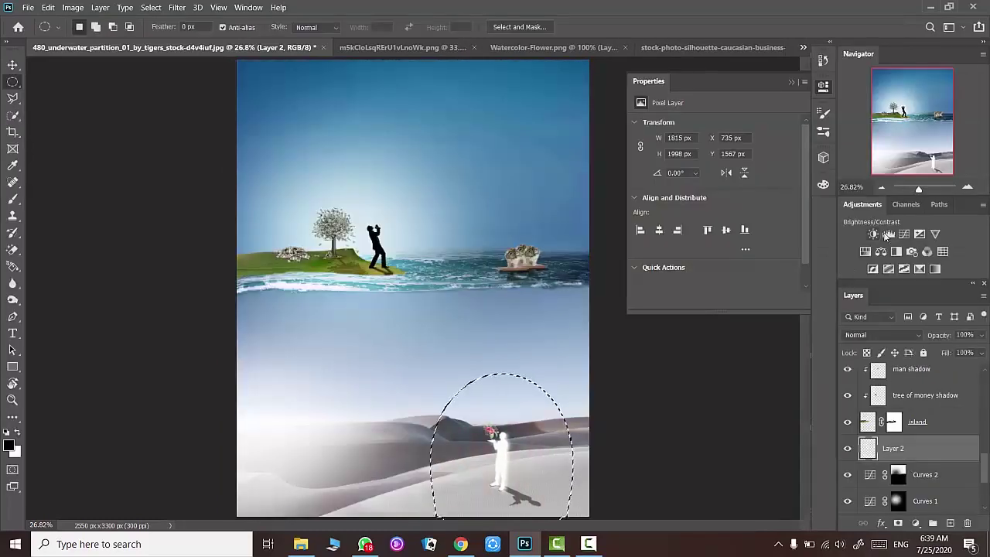
left_click(889, 233)
left_click_drag(706, 237, 707, 215)
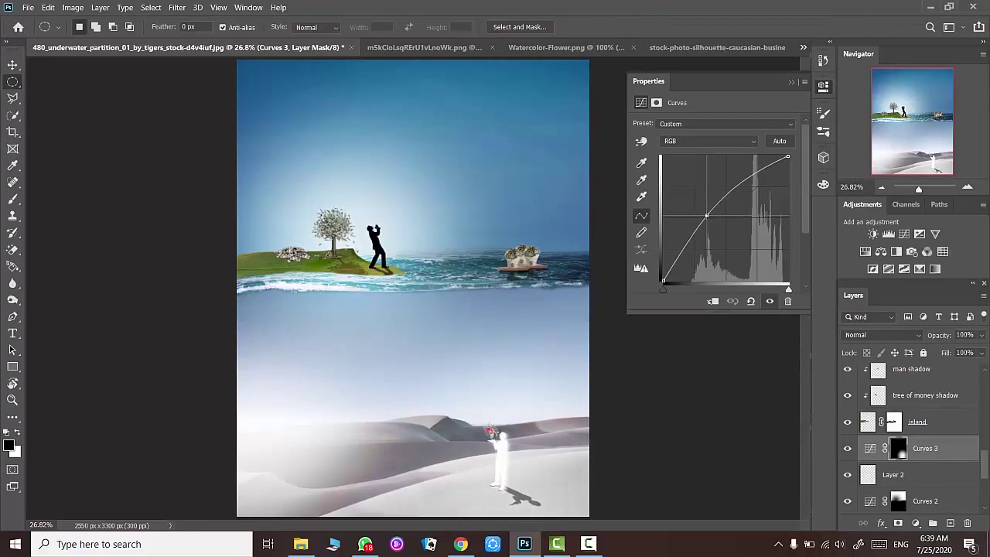
- Invert the oval selection and darken the surroundings with a lowered Curves 4 adjustment
left_click(897, 448, "ctrl")
right_click(510, 268)
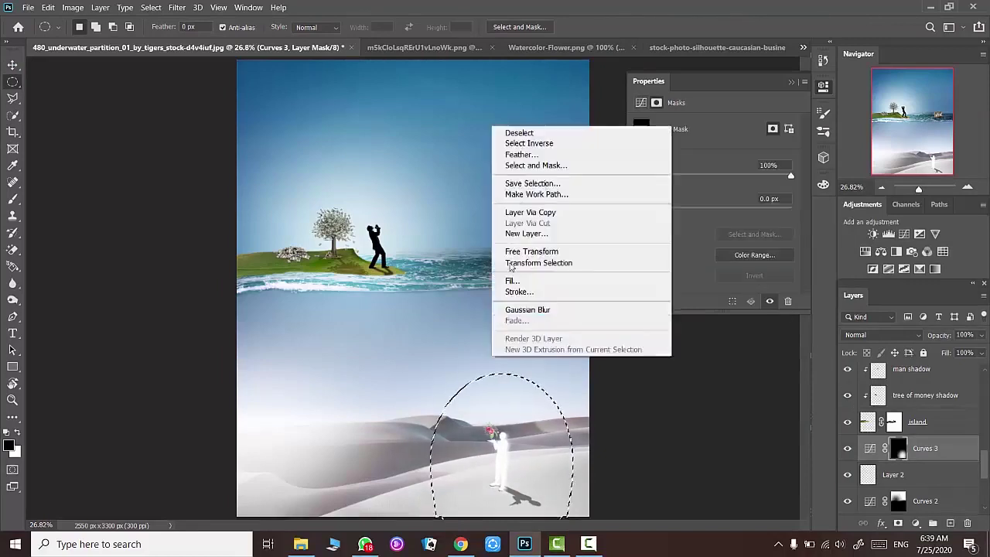
left_click(529, 143)
left_click(888, 233)
left_click_drag(754, 190, 759, 207)
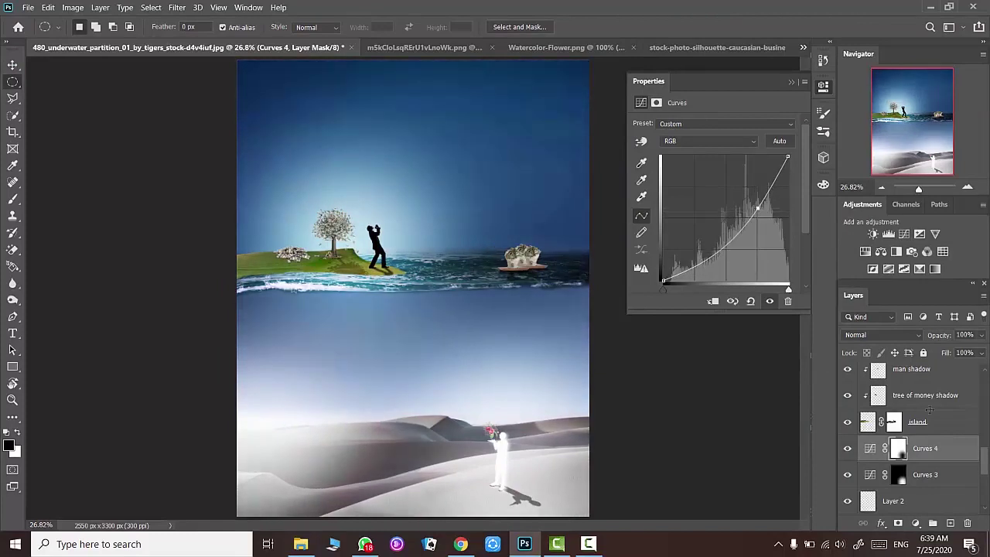
- Paint the upper sky out of the Curves 4 mask and ease its darkening slightly
left_click(14, 198)
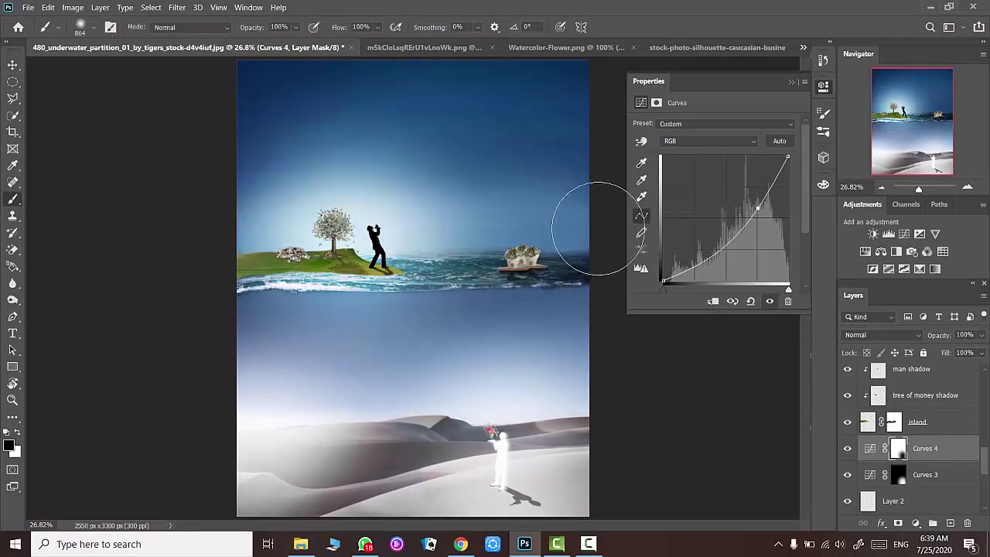
mouse_move(469, 232)
left_mouse_down()
mouse_move(209, 221)
mouse_move(199, 99)
left_mouse_up()
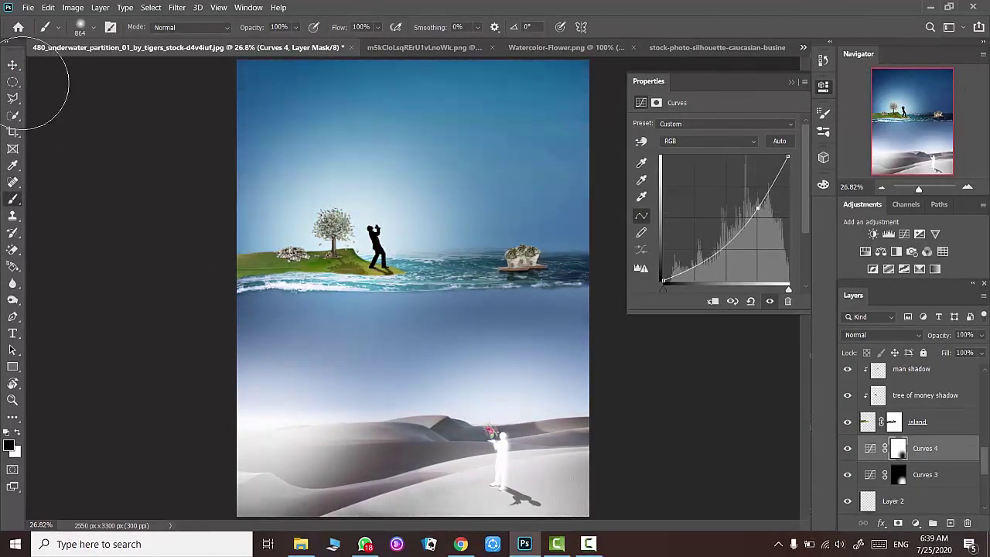
left_click(20, 431)
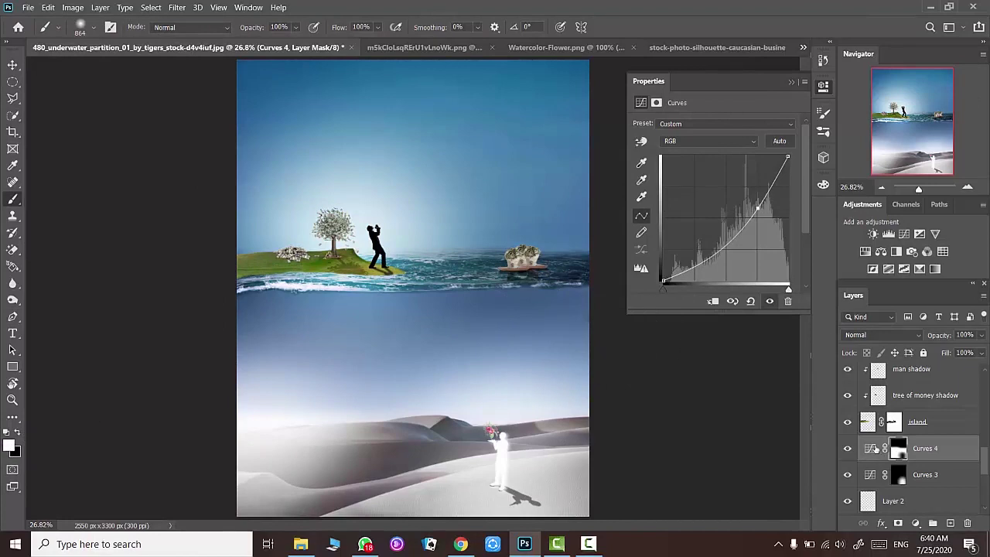
left_click_drag(758, 207, 752, 206)
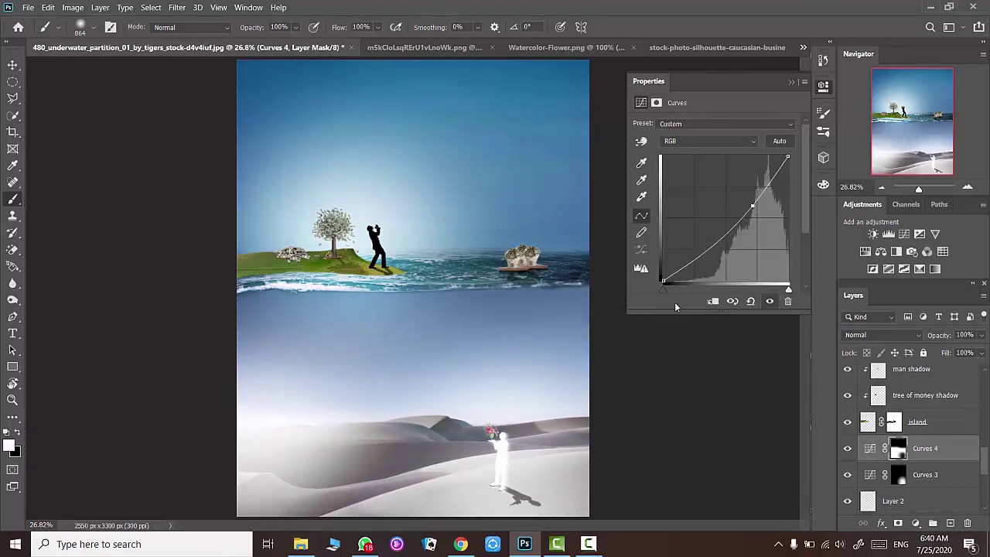
scroll(866, 453, "down", 3)
- Delete empty Layer 2 and Layer 1, and darken the sky slightly more with Curves 2
left_click(866, 421)
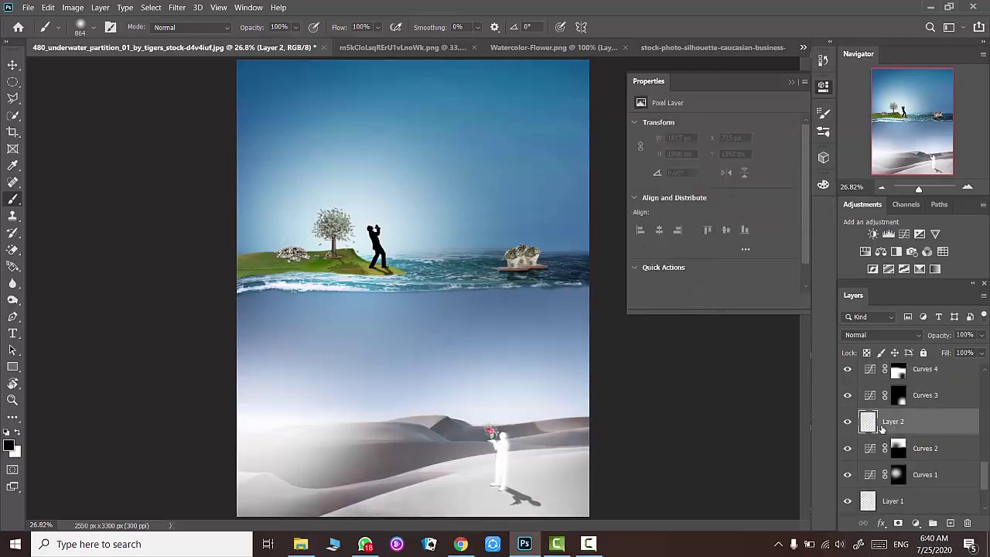
key("Delete")
left_click(867, 475)
key("Delete")
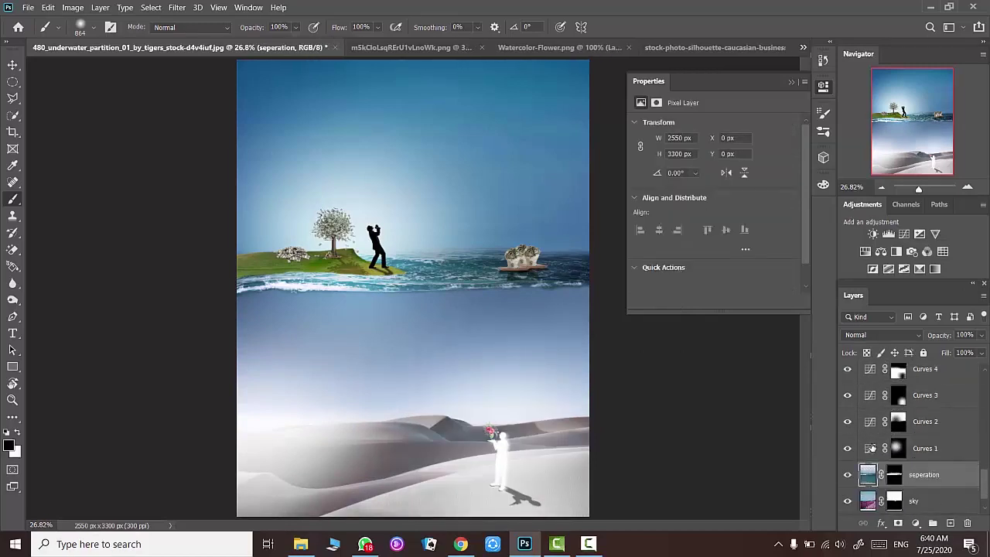
left_click(870, 422)
left_click_drag(752, 224, 755, 220)
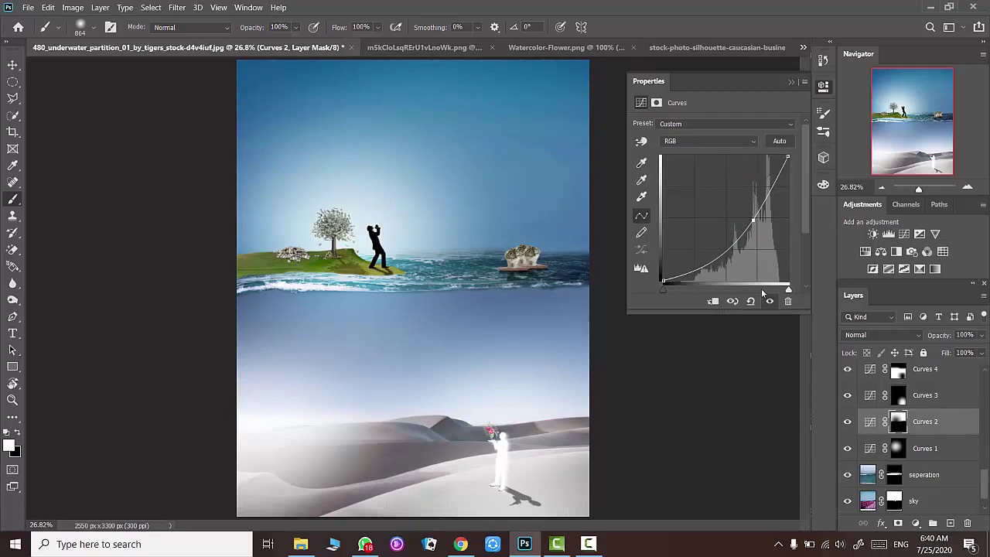
- Stamp all visible layers into a merged layer above man2 and go to the Filter menu
scroll(913, 433, "up", 5)
scroll(927, 380, "up", 3)
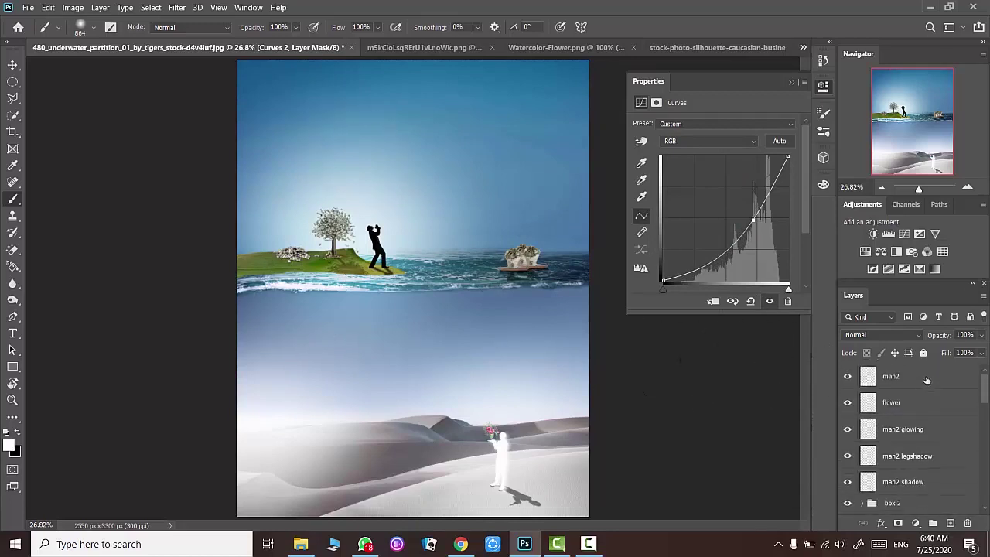
left_click(927, 379)
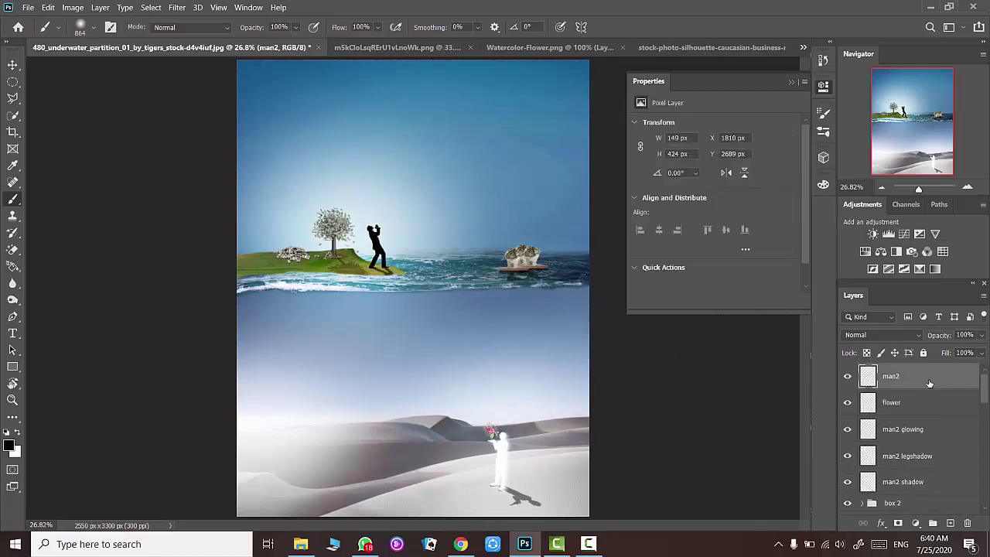
key("ctrl+shift+alt+e")
left_click(177, 7)
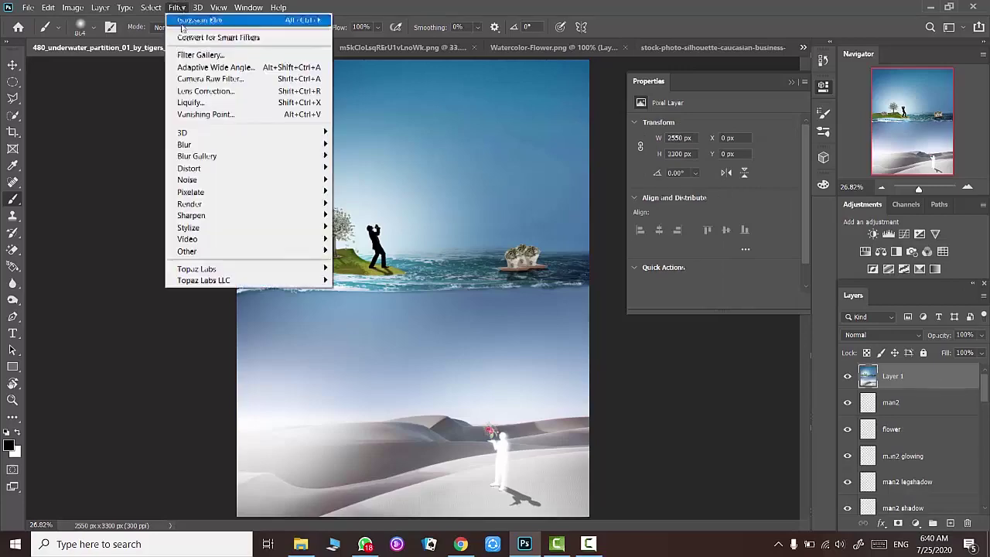
- In Camera Raw, experiment with saturation, shadows and highlights, undoing the highlights change
left_click(197, 78)
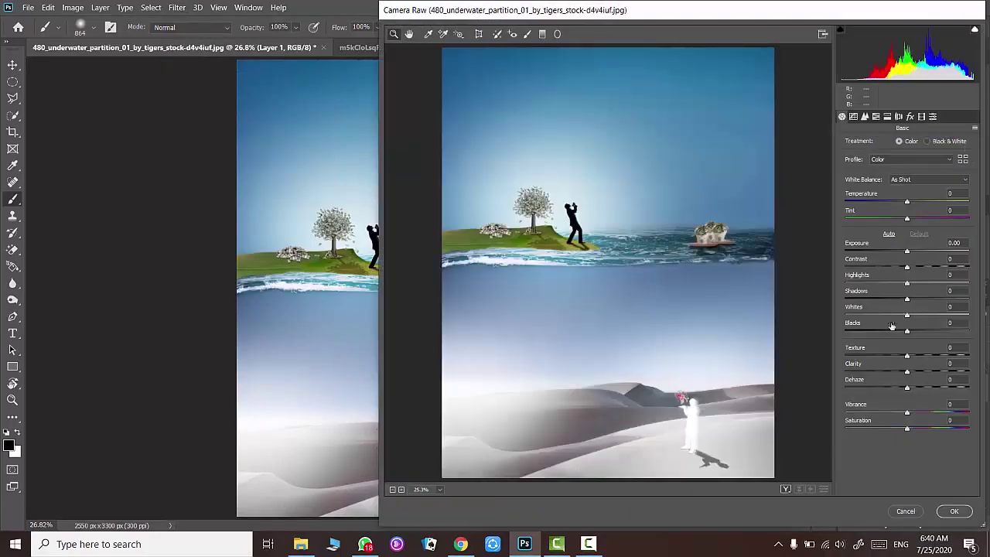
left_click(875, 117)
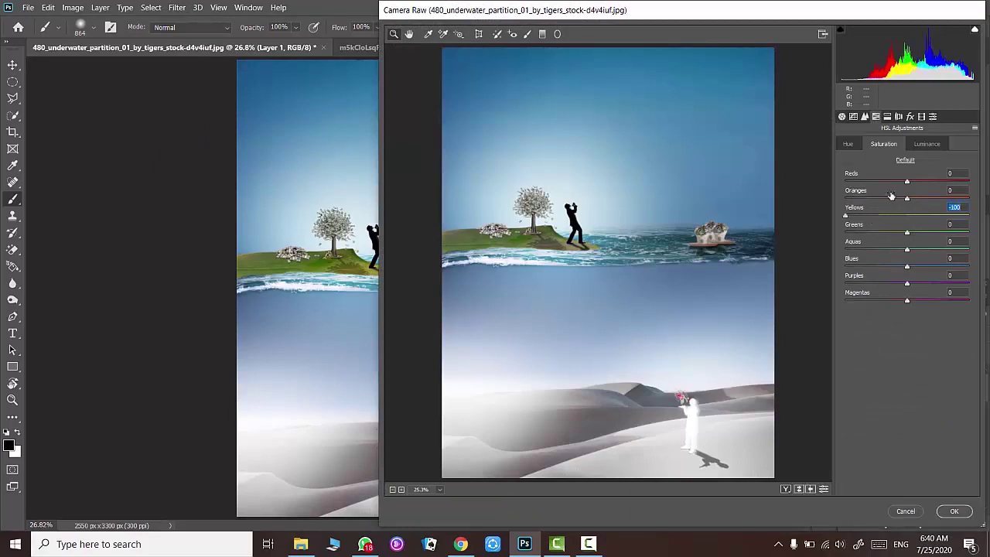
type("0")
left_click(842, 117)
left_click_drag(907, 428, 875, 429)
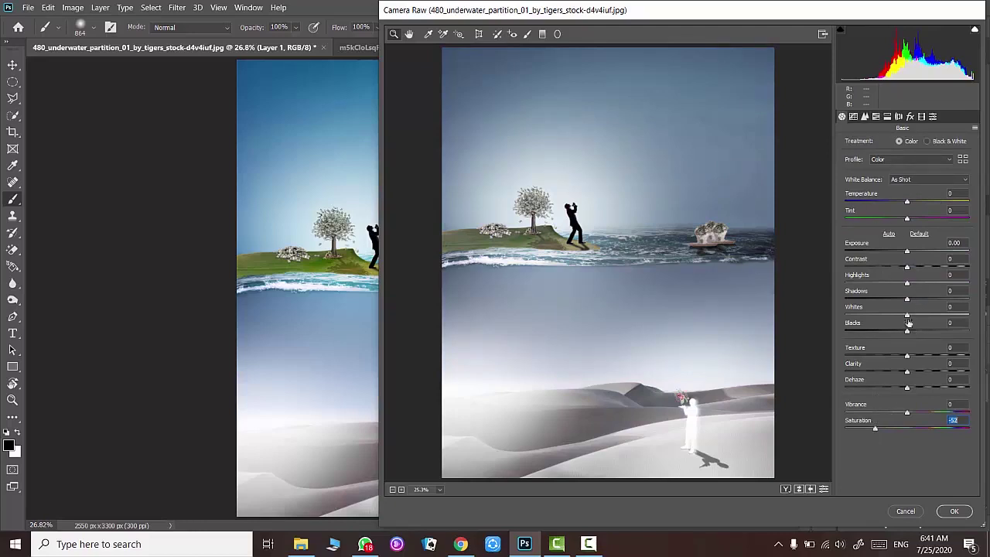
left_click_drag(875, 299, 908, 300)
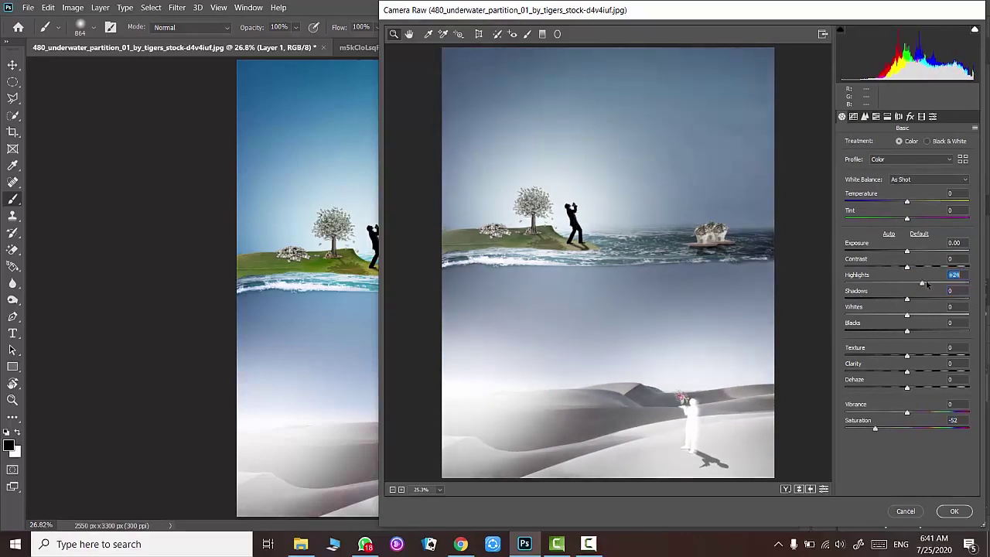
left_click_drag(907, 284, 815, 287)
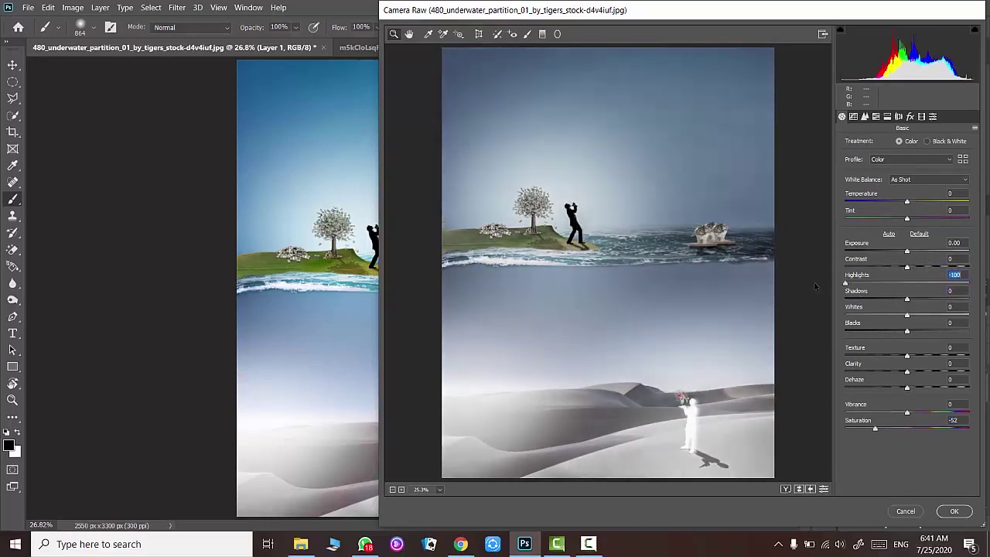
key("ctrl+z")
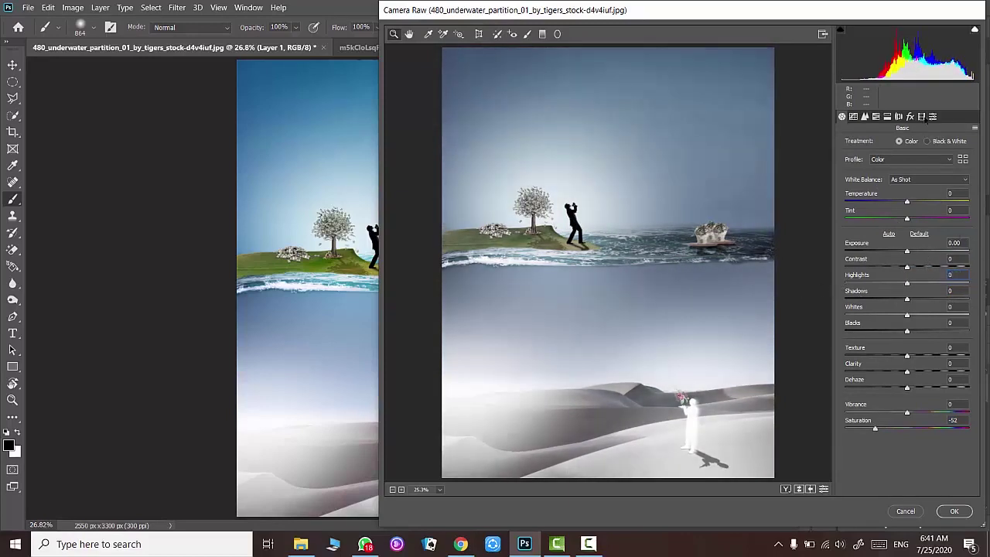
- Preview the Desaturated Contrast preset, then reset Basic and set Saturation about -40, Clarity +24
left_click(922, 116)
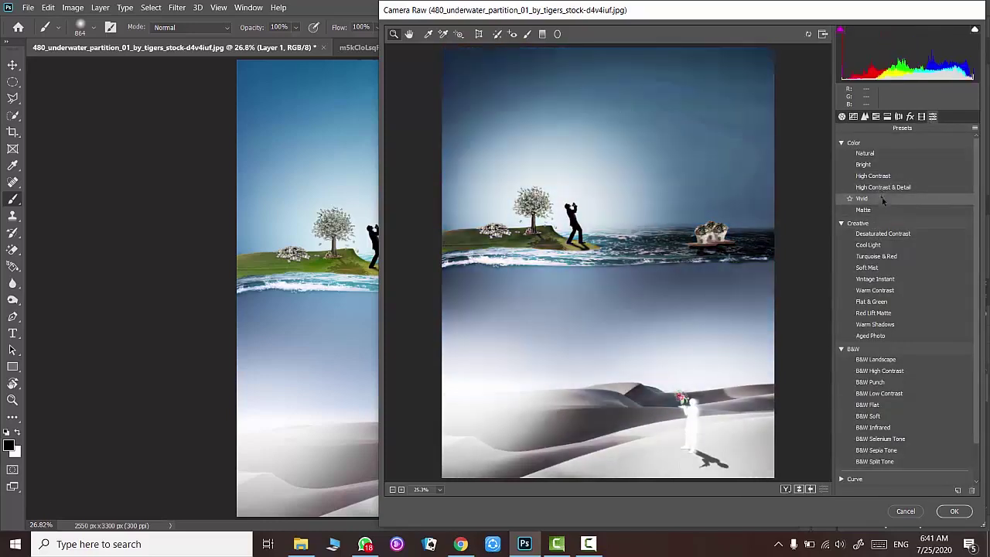
left_click(890, 234)
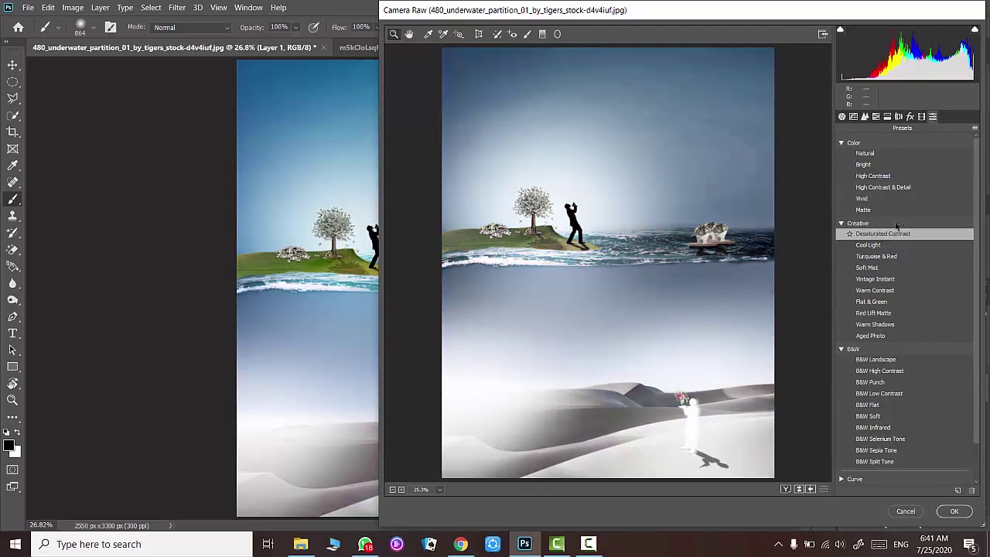
left_click(882, 153)
left_click(841, 117)
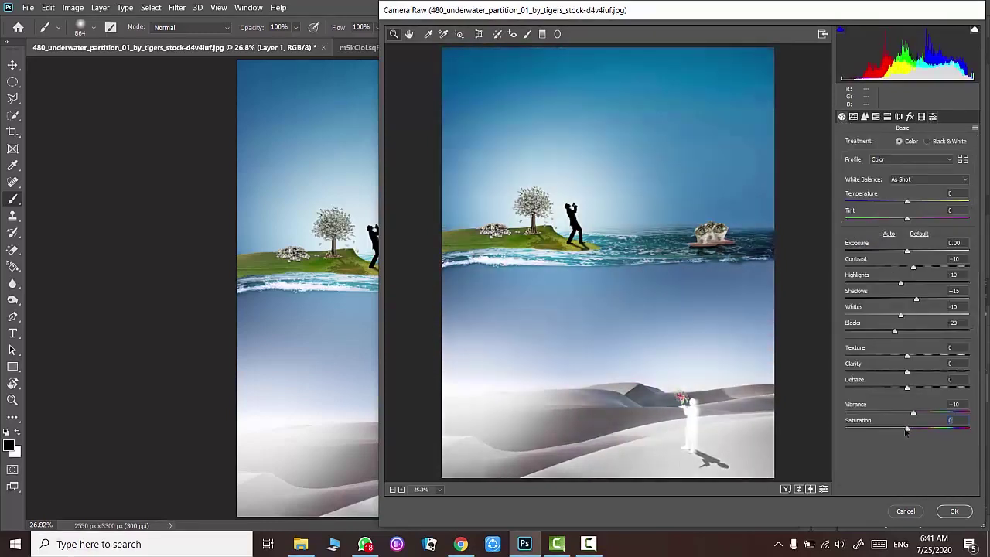
left_click_drag(907, 430, 867, 403)
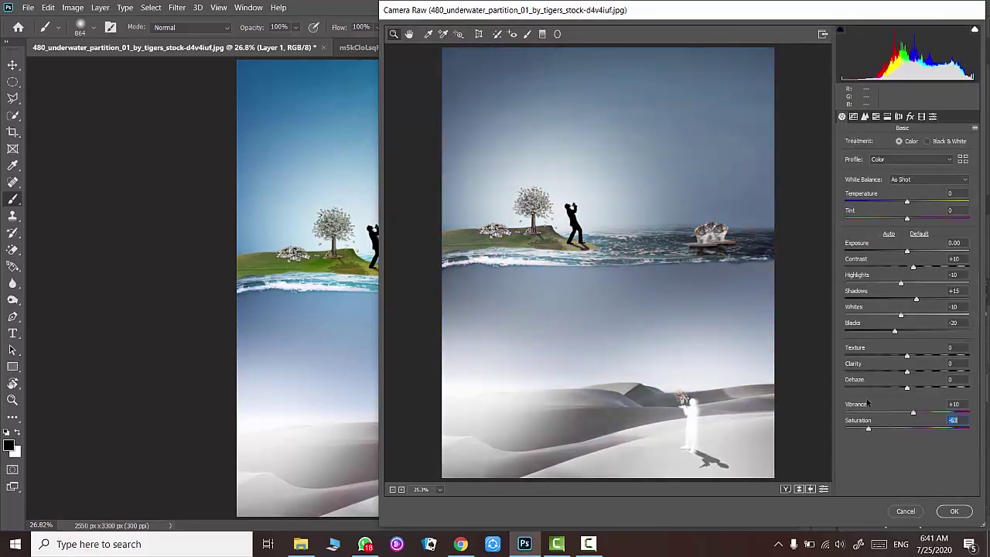
left_click(919, 234)
left_click_drag(887, 430, 883, 431)
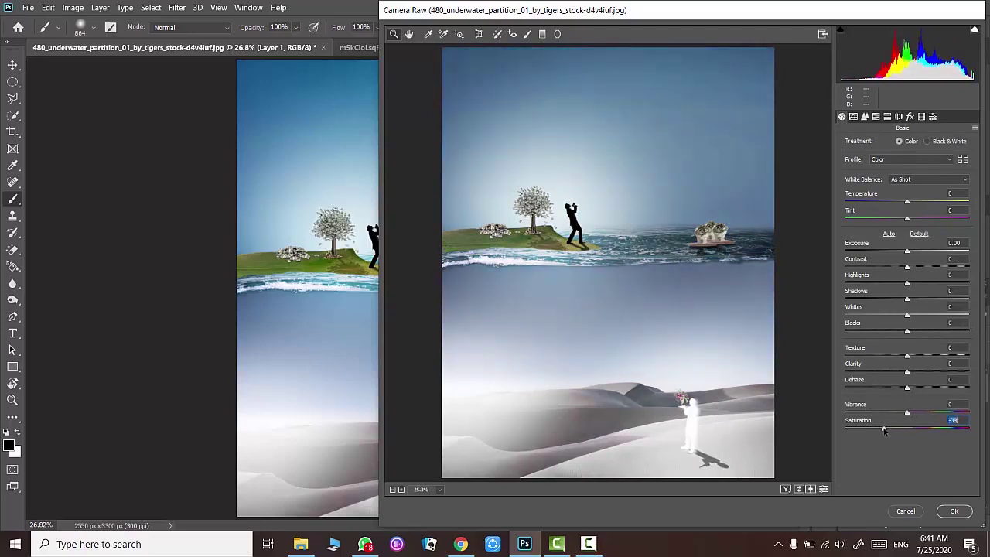
left_click_drag(907, 371, 924, 371)
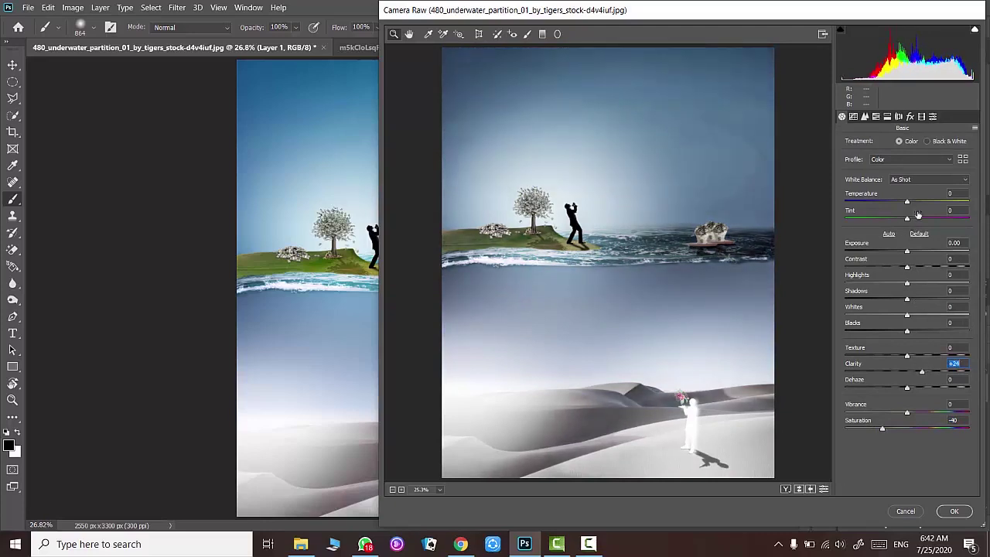
left_click(887, 116)
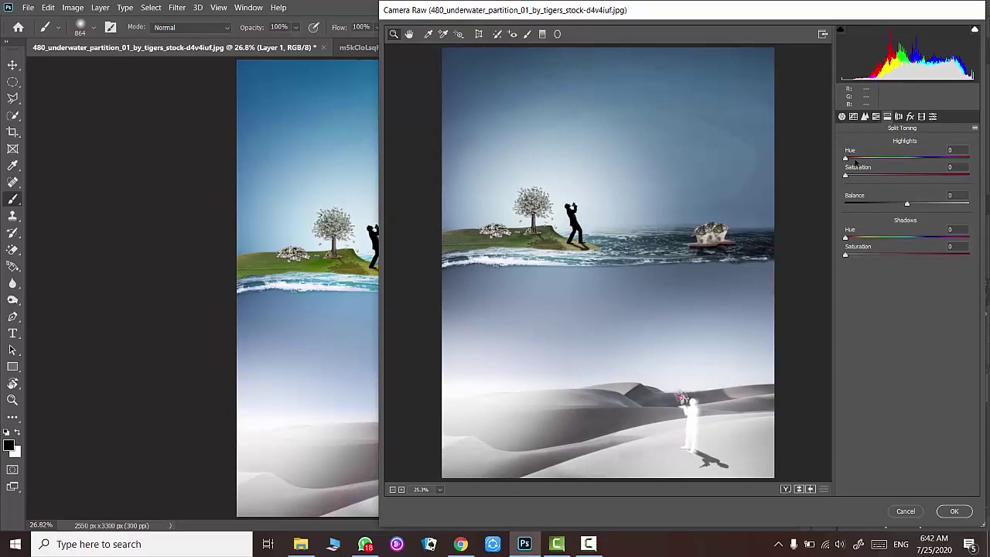
- Split-tone highlights to Hue 44/Saturation 11, tint the shadows, set Clarity 25, and apply
left_click_drag(856, 159, 872, 177)
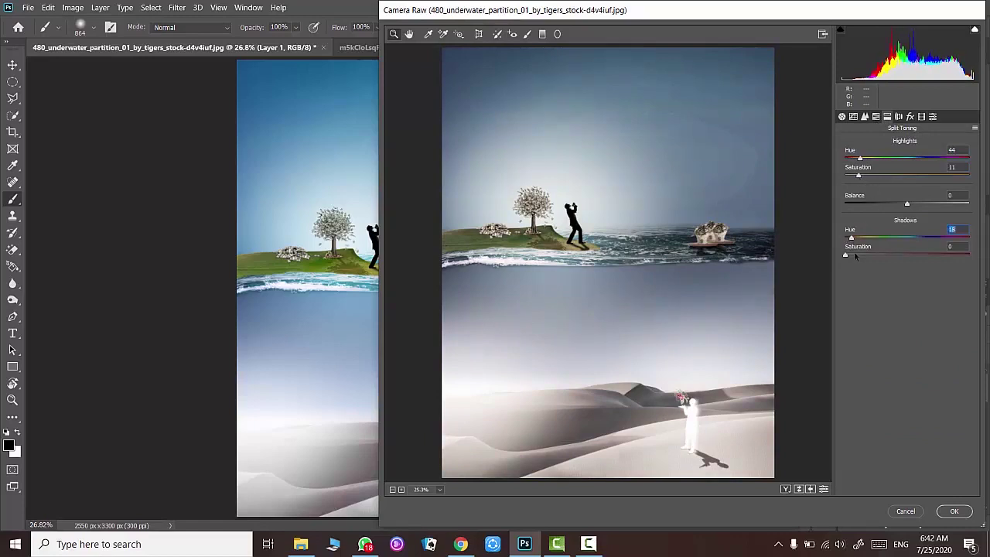
mouse_move(860, 239)
left_mouse_down()
mouse_move(882, 230)
mouse_move(857, 231)
left_mouse_up()
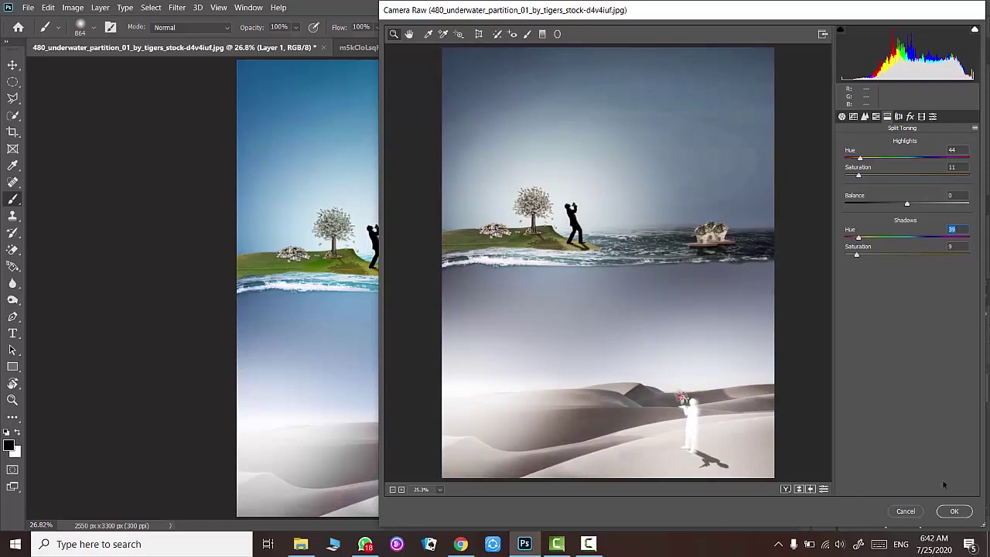
left_click(842, 116)
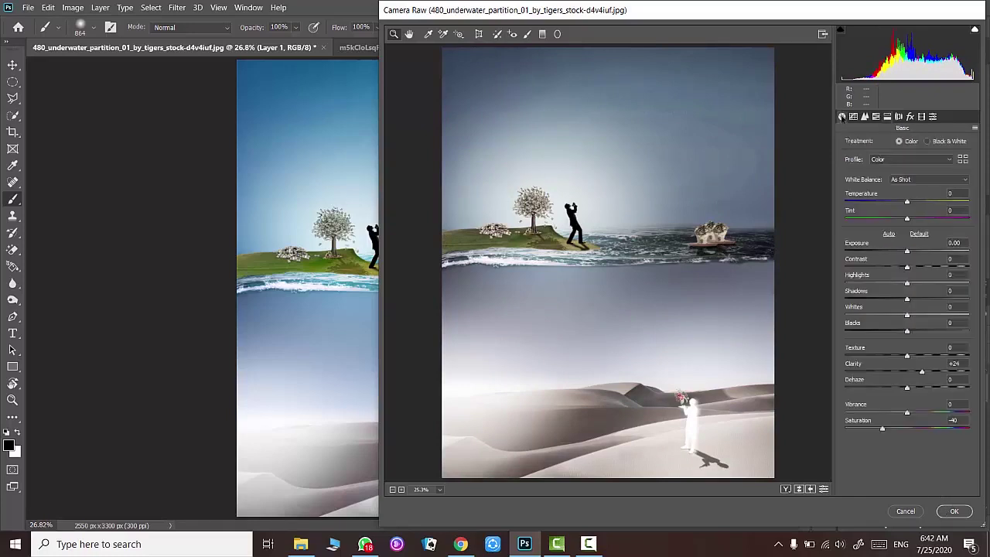
double_click(929, 356)
left_click_drag(922, 371, 922, 372)
type("25")
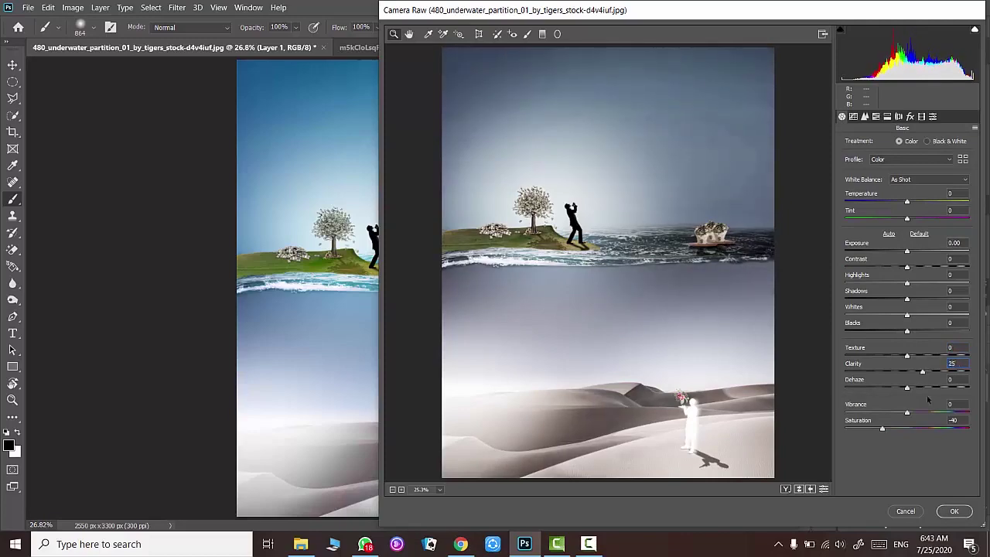
left_click(954, 511)
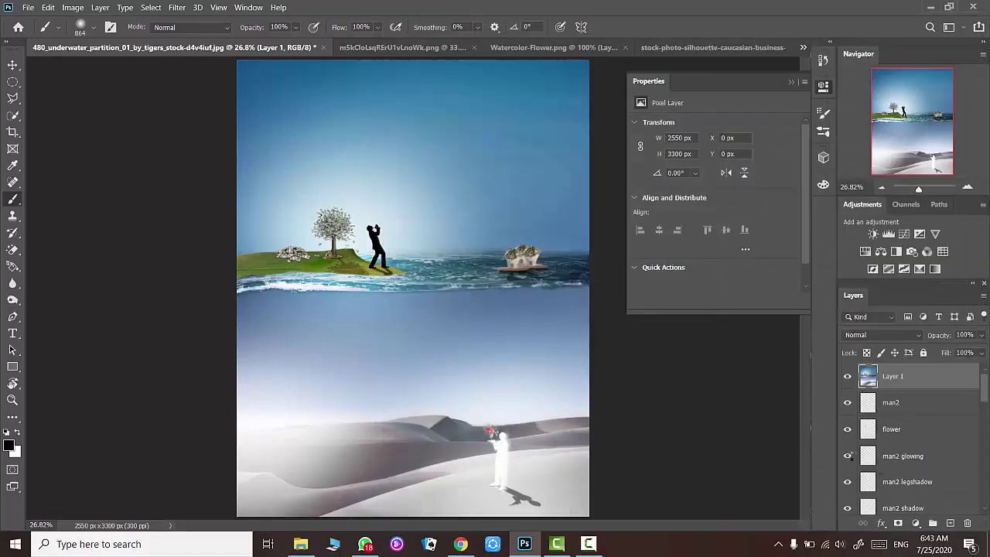
- Pick the Blur tool, look over the composite, and close the Properties panel
left_click(12, 283)
scroll(332, 116, "up", 5)
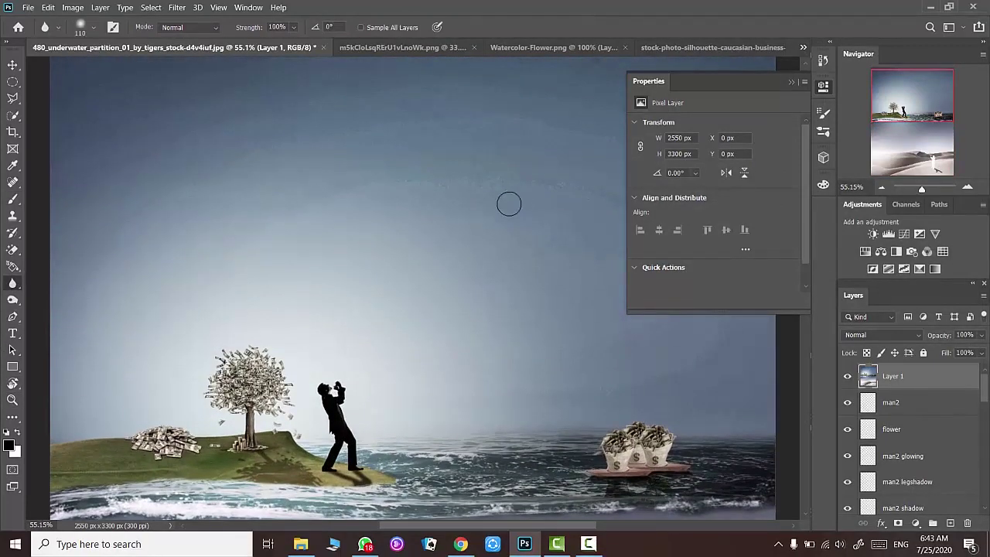
left_click(826, 83)
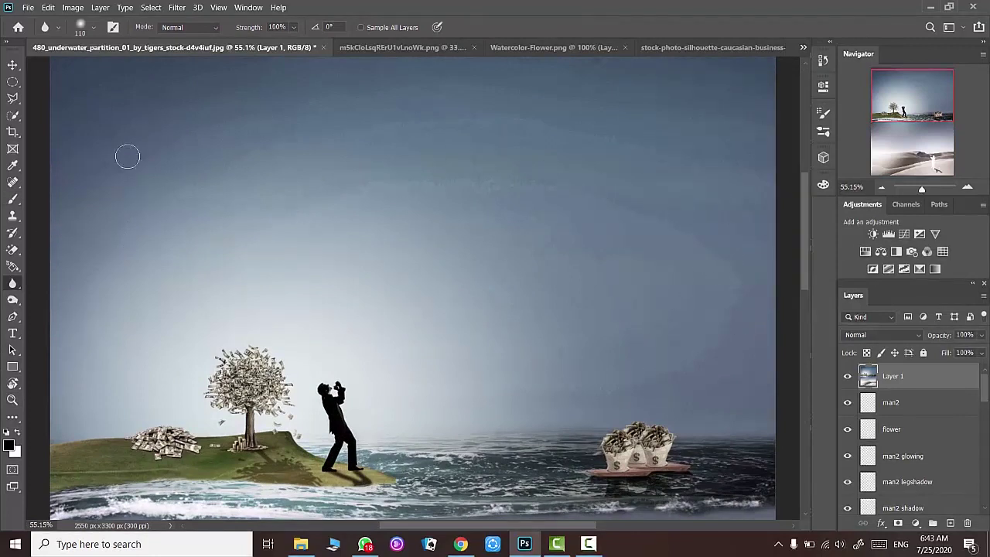
scroll(677, 151, "up", 2)
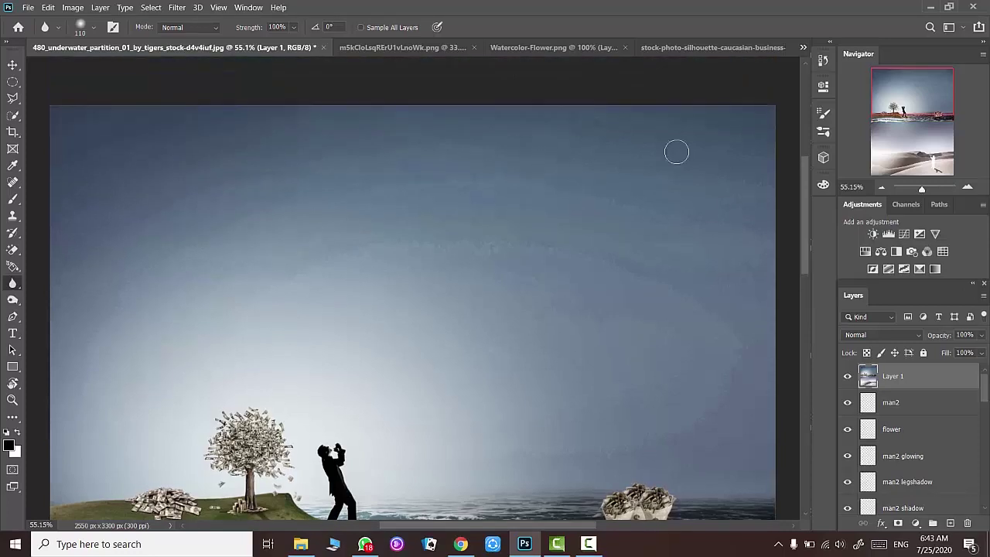
scroll(460, 223, "down", 2)
scroll(441, 168, "down", 3)
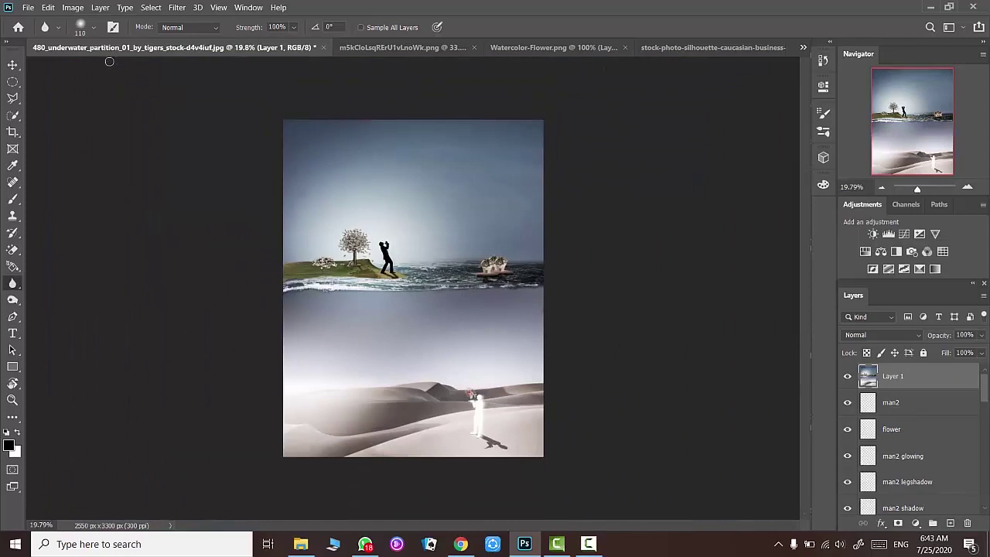
- Delete the graded merged Layer 1, then drag the stormy mountain photo in above the desert layer
key("Delete")
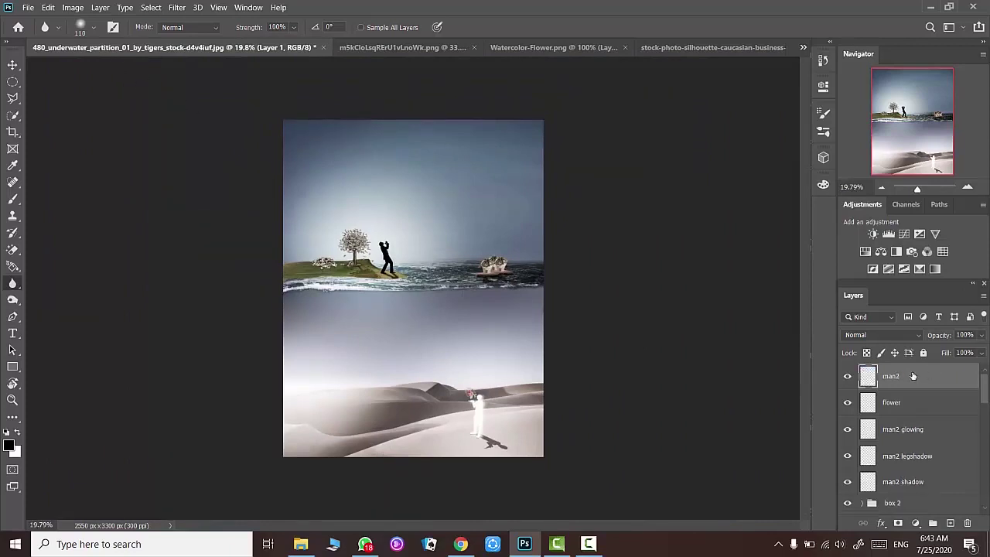
scroll(863, 512, "down", 5)
left_click(859, 503)
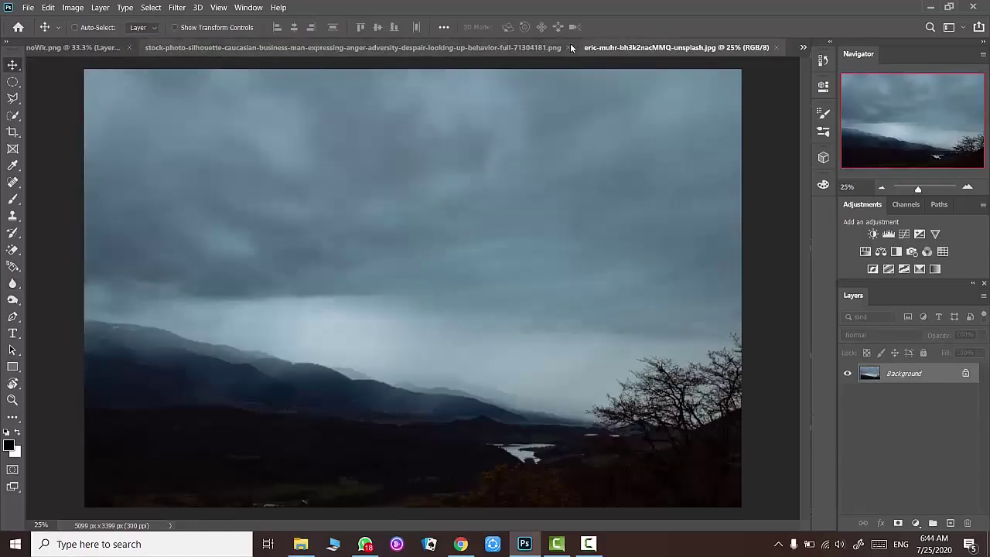
left_click_drag(570, 44, 380, 176)
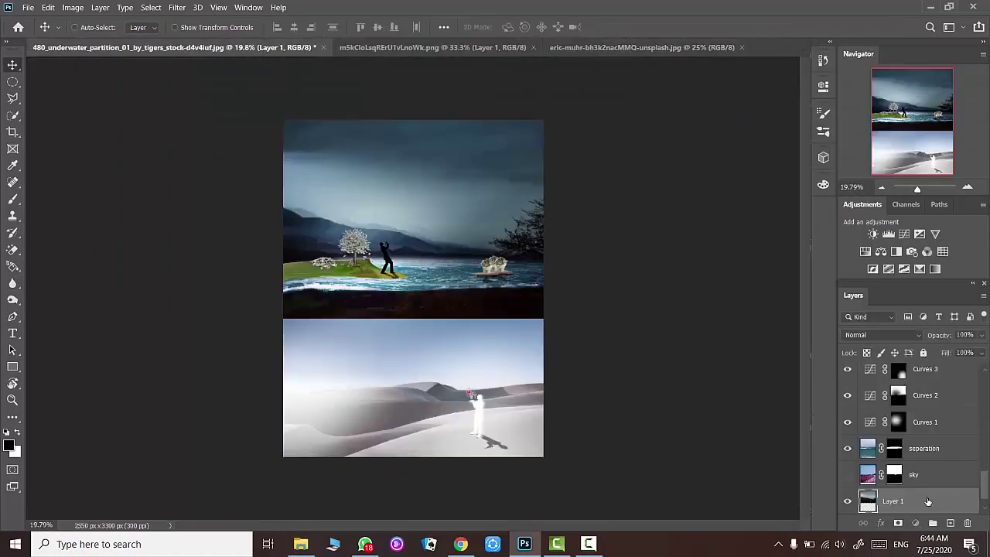
- Stack the mountain photo above the sky layer, scale it to about 74%, and position it
left_click_drag(928, 501, 929, 474)
left_click_drag(427, 187, 491, 266)
key("ctrl+t")
left_click_drag(668, 393, 570, 325)
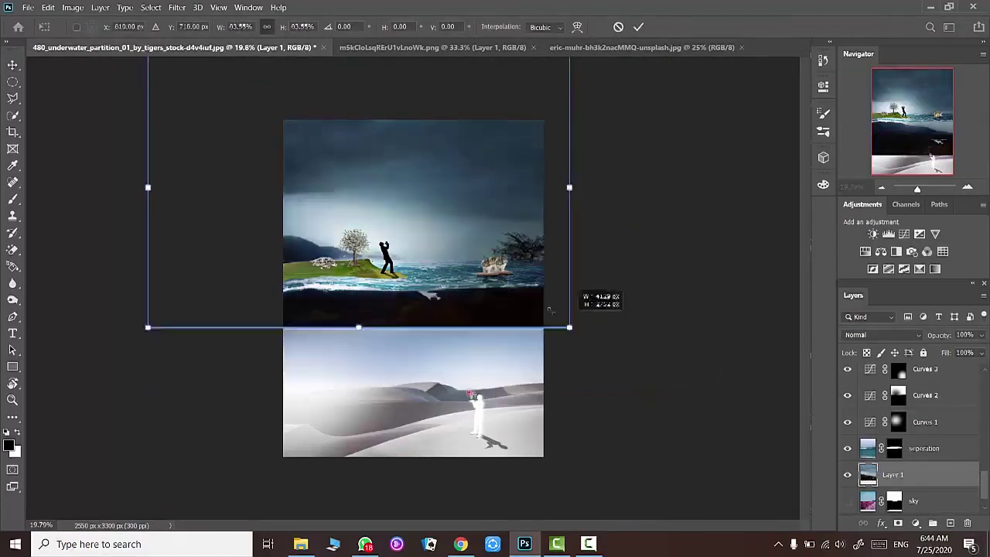
left_click_drag(462, 225, 547, 285)
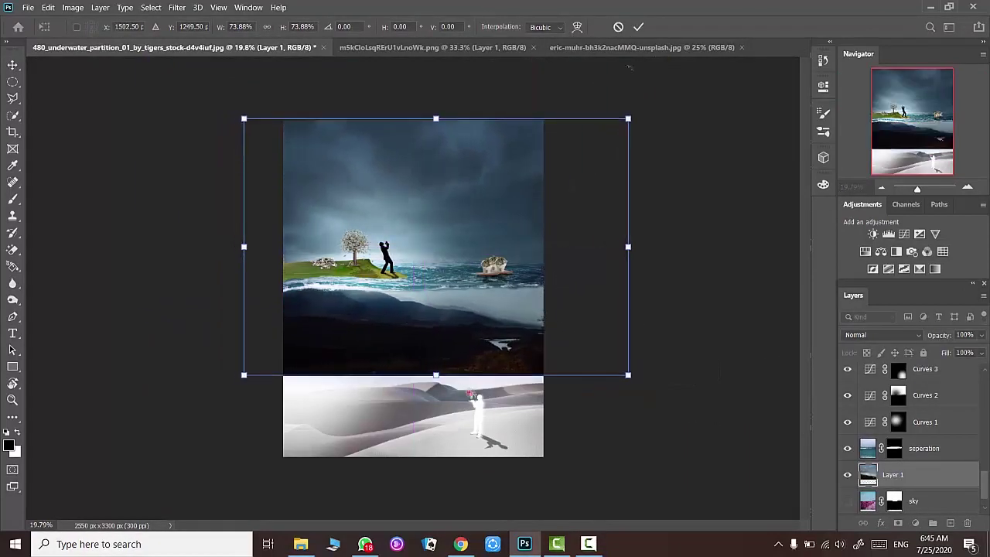
left_click(639, 27)
- Add a mask to the mountain layer and paint out its dark lower area
left_click(898, 523)
left_click(12, 199)
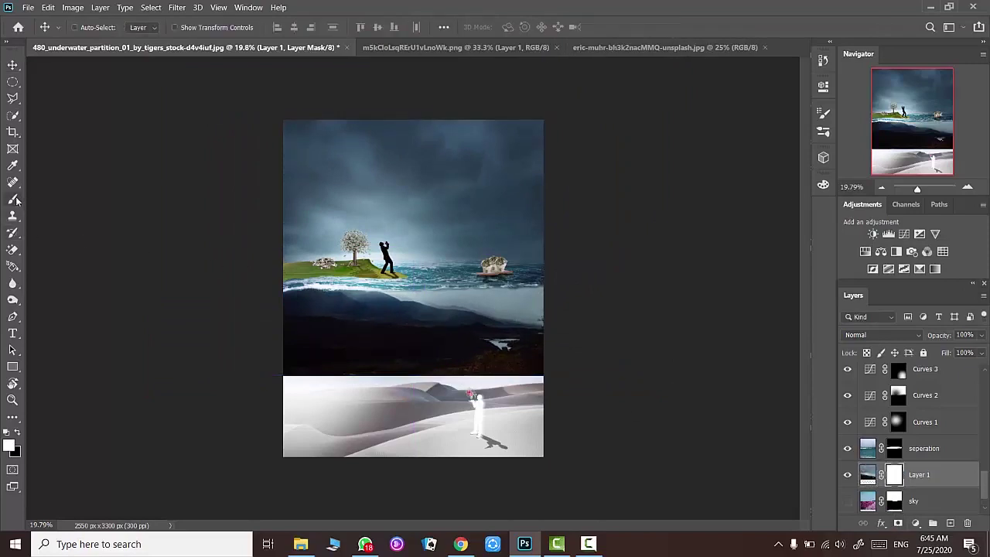
left_click_drag(306, 320, 534, 340)
left_click(823, 59)
left_click(719, 95)
right_click(473, 302)
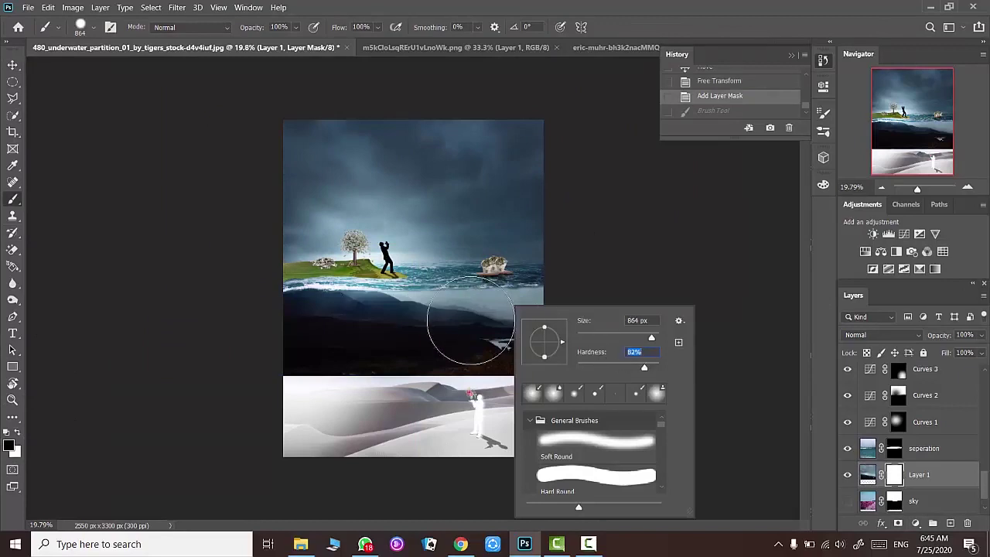
left_click(499, 302)
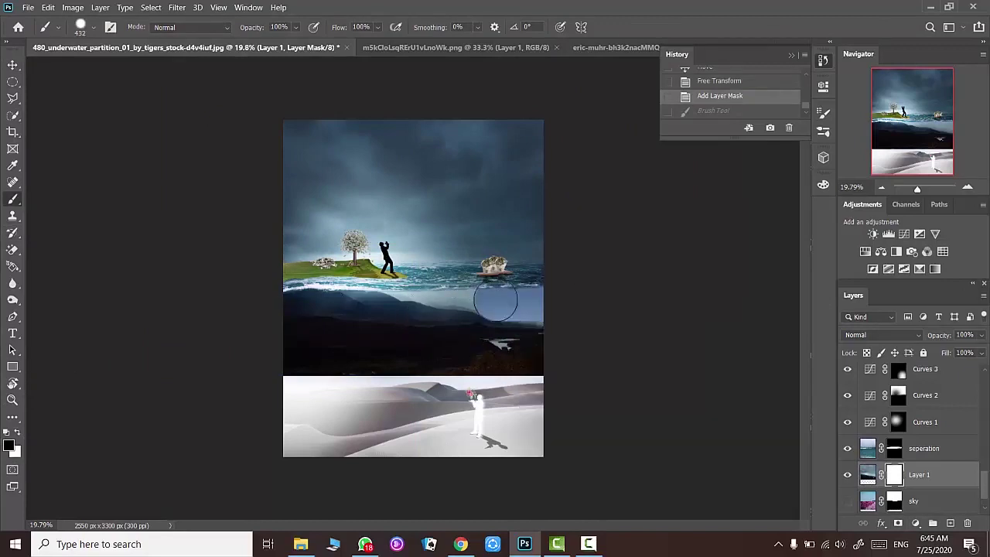
mouse_move(534, 301)
left_mouse_down()
mouse_move(294, 305)
mouse_move(464, 340)
mouse_move(489, 362)
left_mouse_up()
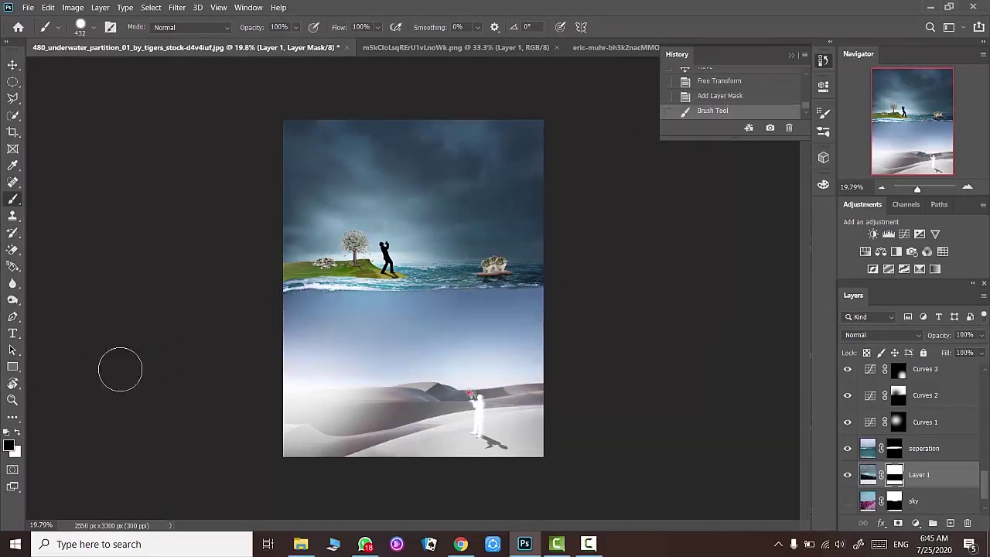
key("ctrl+2")
- Shift the mountain photo sideways and brush over Layer 1's mask to soften the blend
key("v")
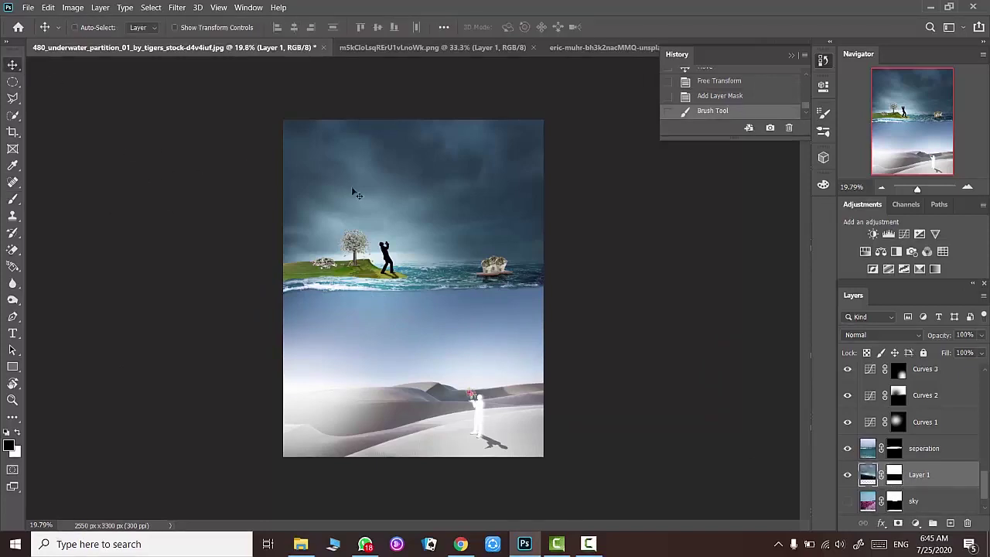
left_click_drag(350, 188, 393, 190)
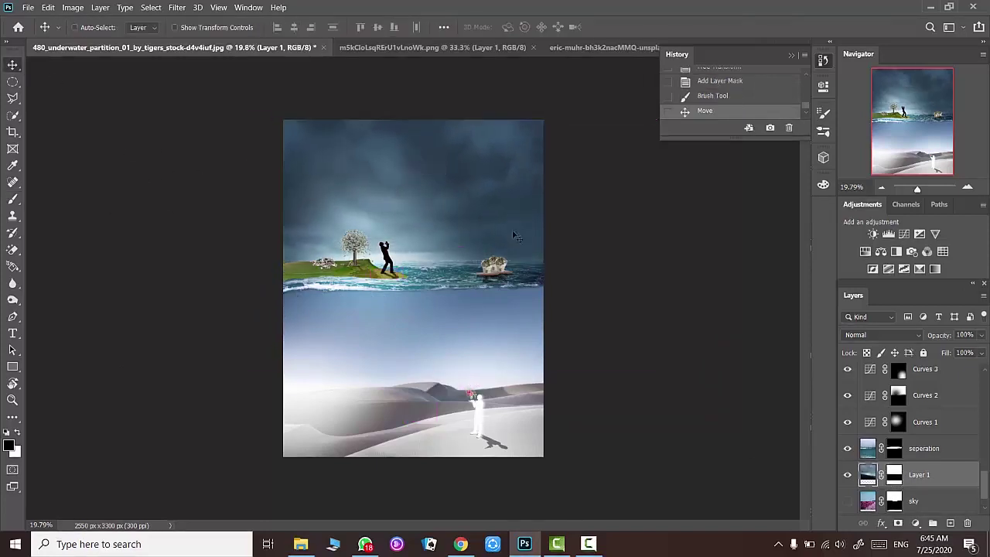
left_click(894, 474)
key("b")
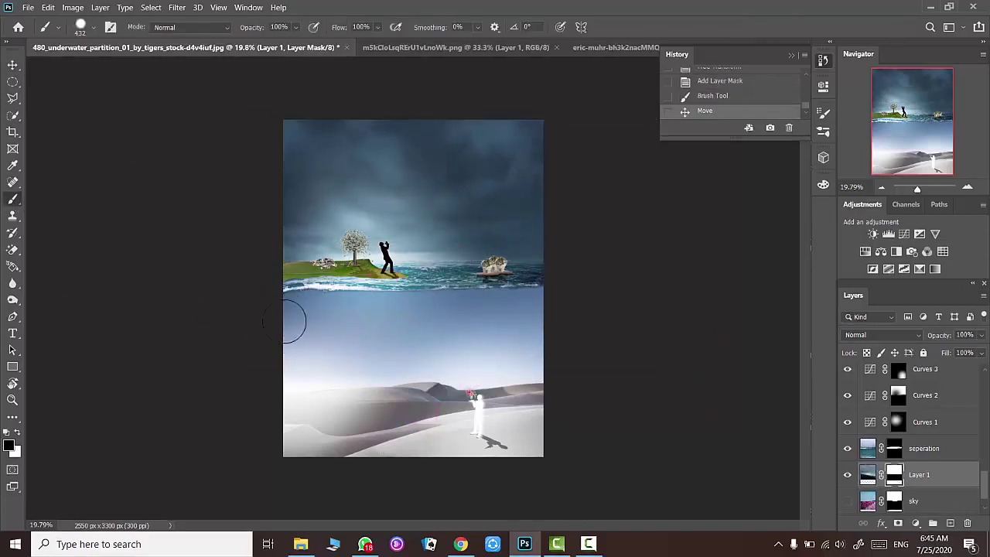
left_click(553, 317)
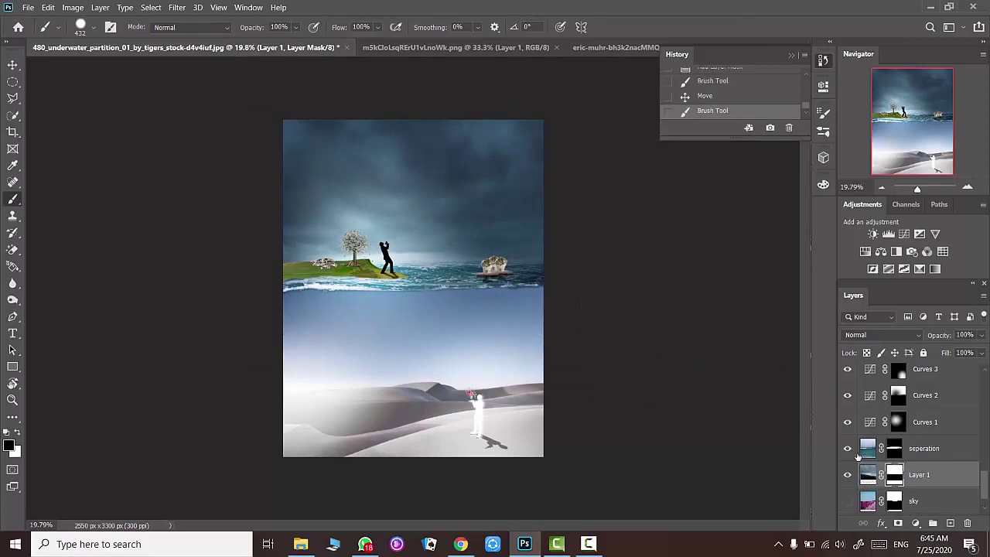
left_click(868, 475)
- Lower the stormy sky layer's saturation with Hue/Saturation
key("ctrl+u")
left_click_drag(744, 156, 748, 155)
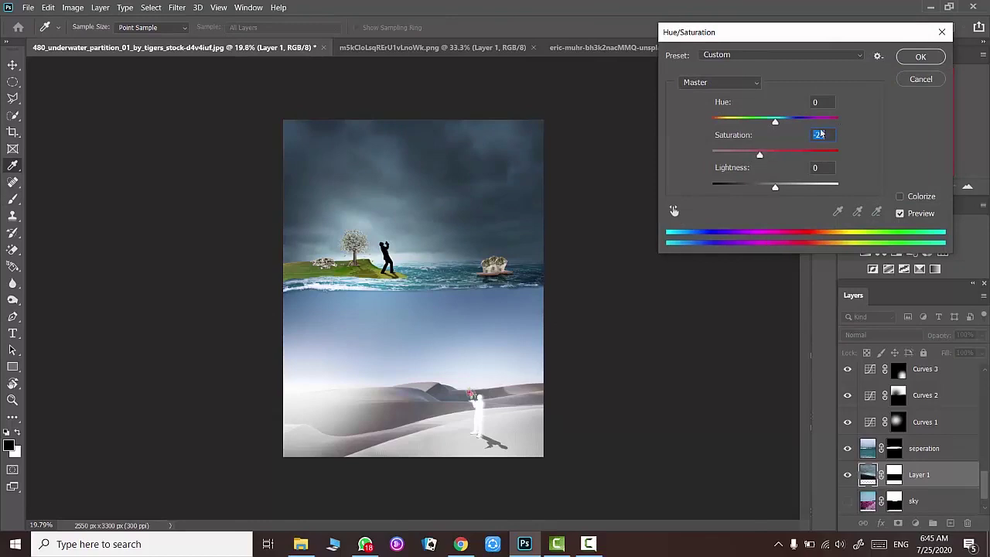
left_click(920, 57)
- Use Color Balance to shift the sky's highlights and midtones toward blue
key("ctrl+b")
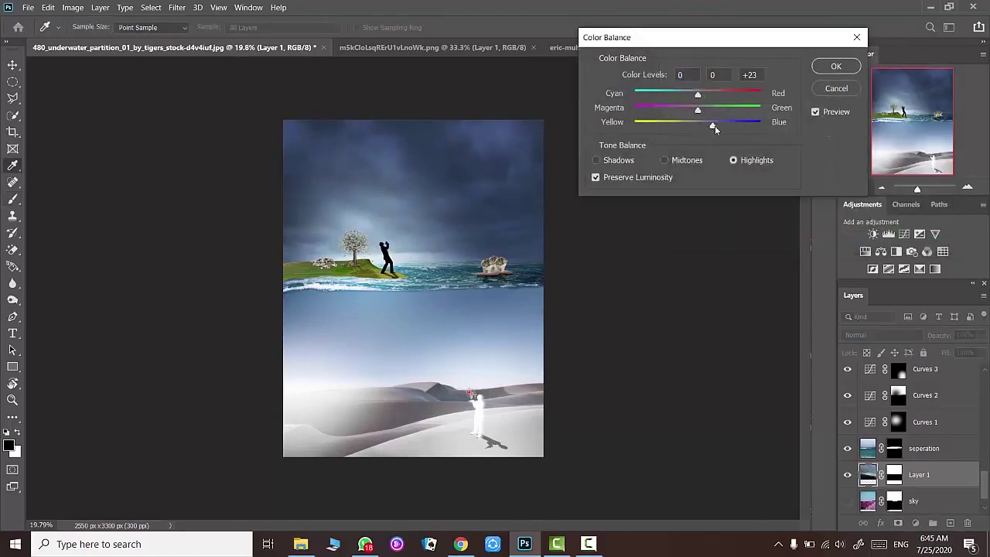
mouse_move(698, 94)
left_mouse_down()
mouse_move(684, 94)
mouse_move(701, 126)
left_mouse_up()
left_click(664, 160)
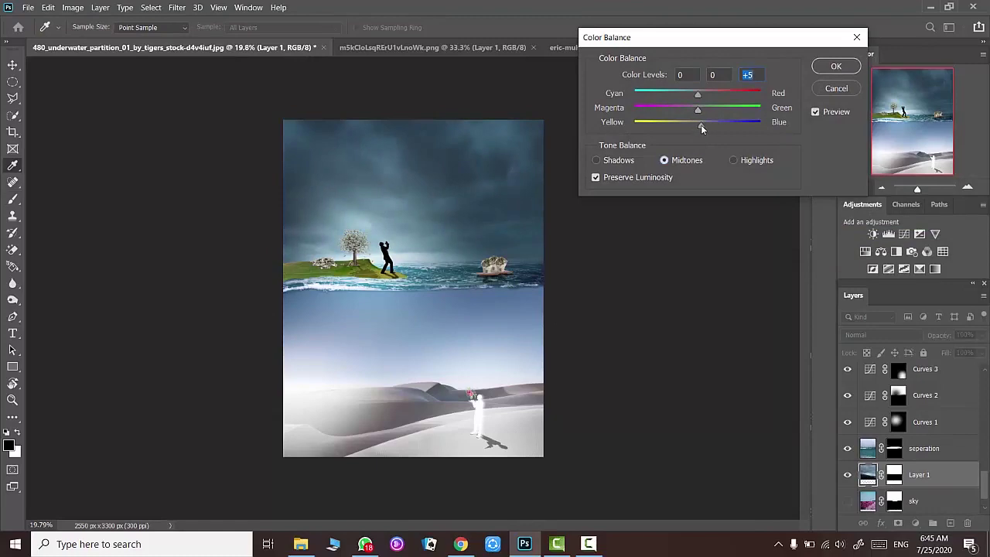
left_click(836, 66)
- Brighten Layer 1's shadows with the Camera Raw Filter
left_click(184, 7)
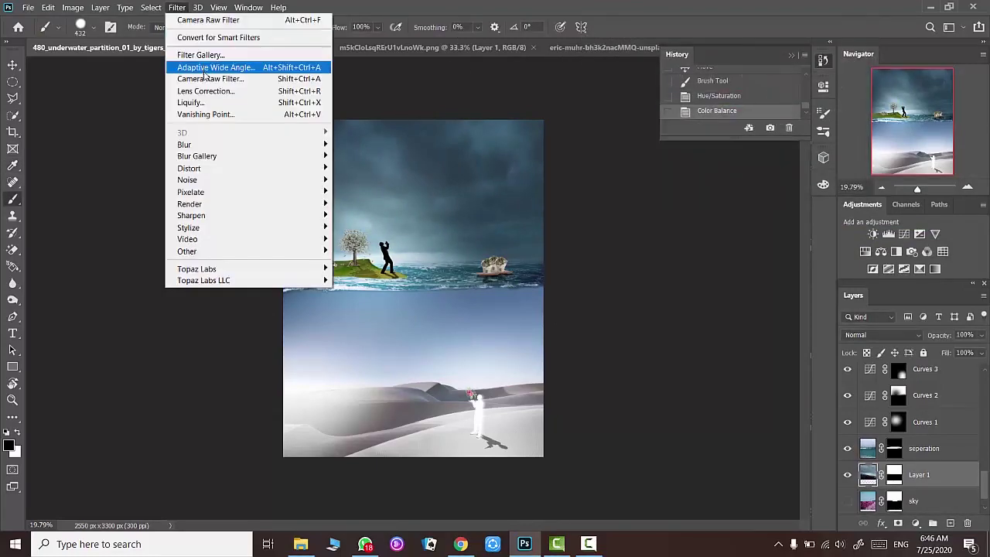
left_click(205, 77)
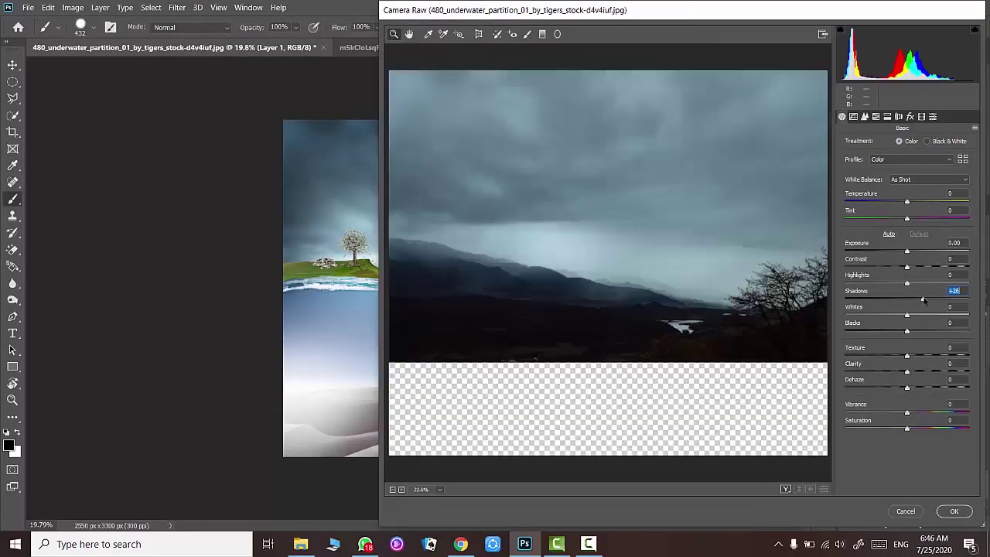
left_click(947, 510)
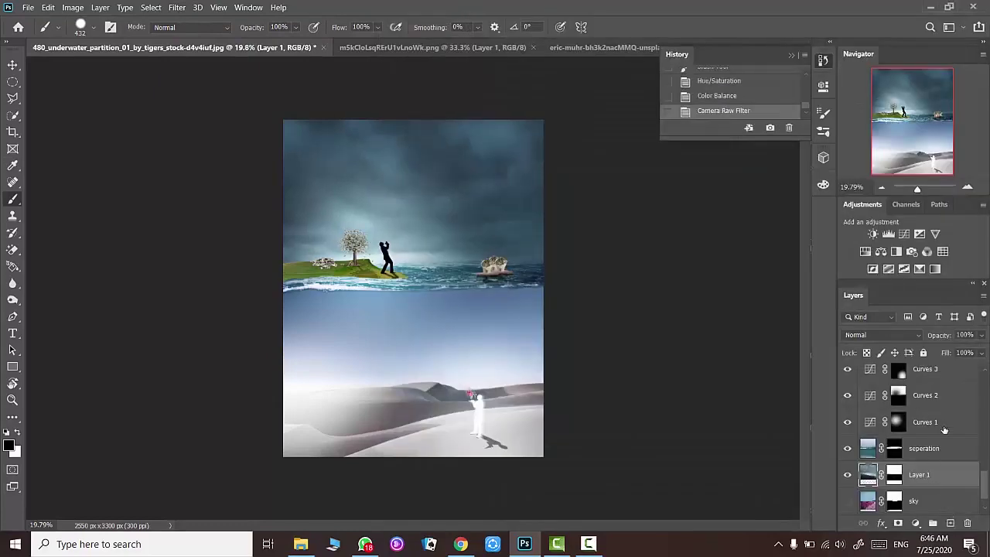
- Select the top man2 layer and stamp all visible layers into a new layer
scroll(920, 462, "up", 10)
scroll(937, 379, "up", 2)
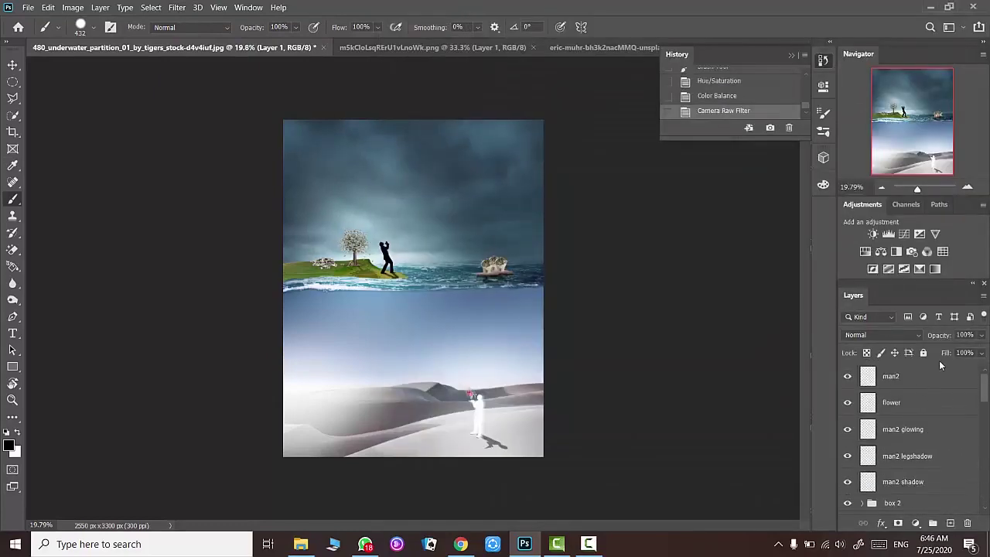
left_click(934, 380)
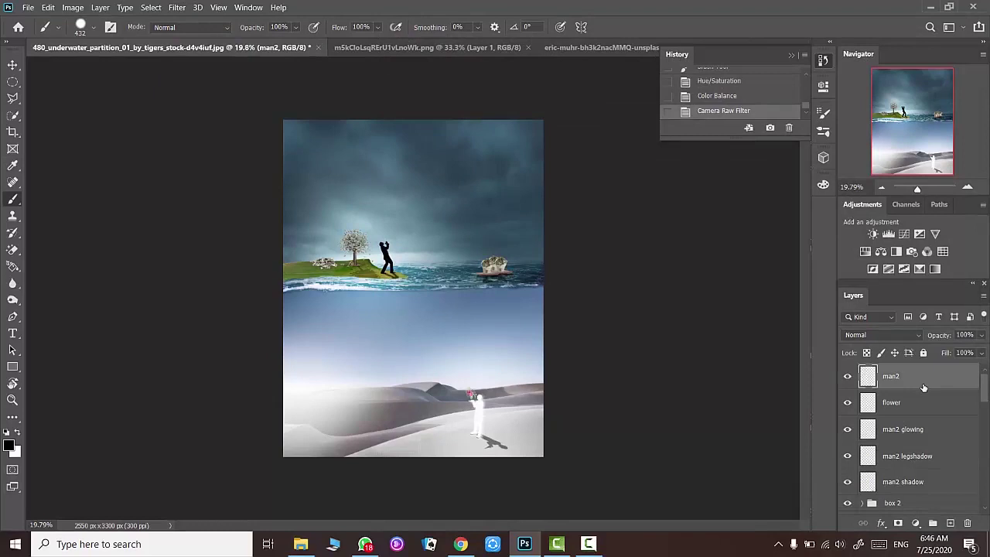
key("ctrl+shift+alt+e")
- In Camera Raw, lower the stamped layer's saturation and raise its clarity
left_click(177, 7)
left_click(201, 81)
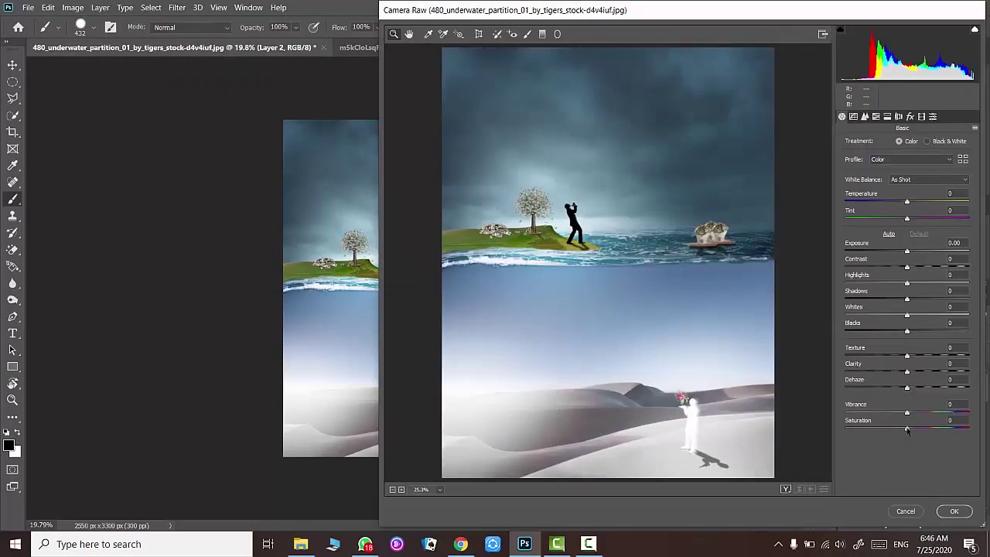
left_click_drag(907, 430, 882, 427)
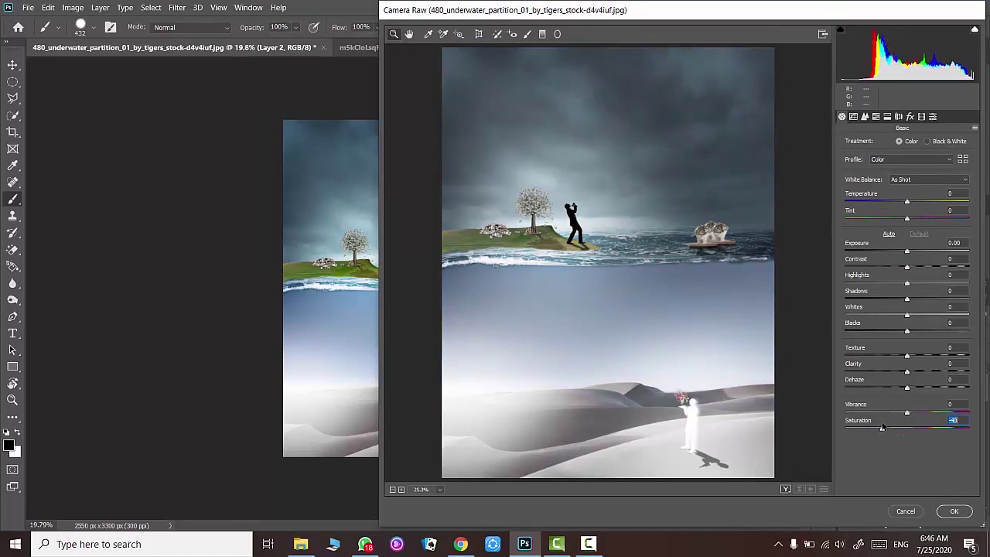
left_click_drag(906, 372, 917, 374)
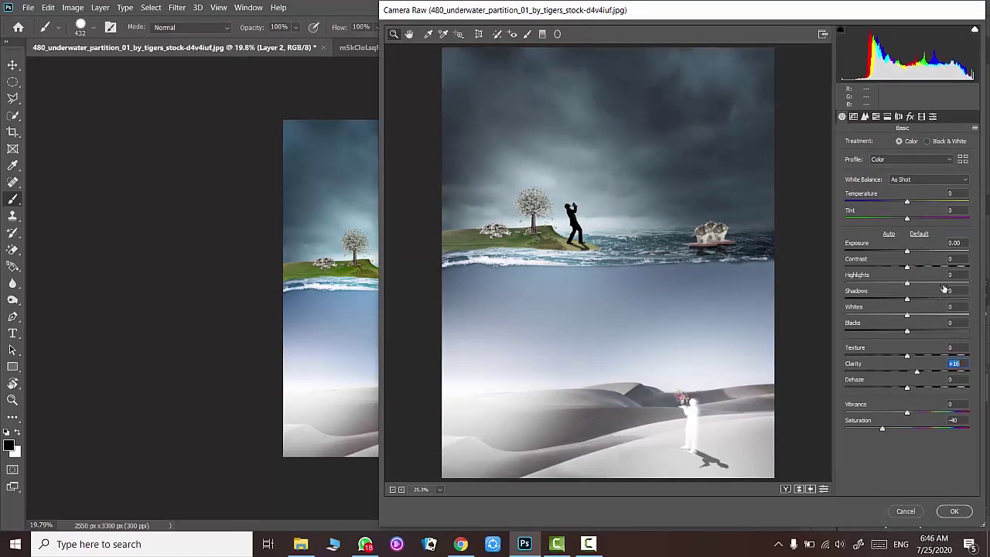
- Split-tone the highlights and shadows with warm hues and light saturation, then apply
left_click(887, 116)
left_click_drag(846, 159, 860, 159)
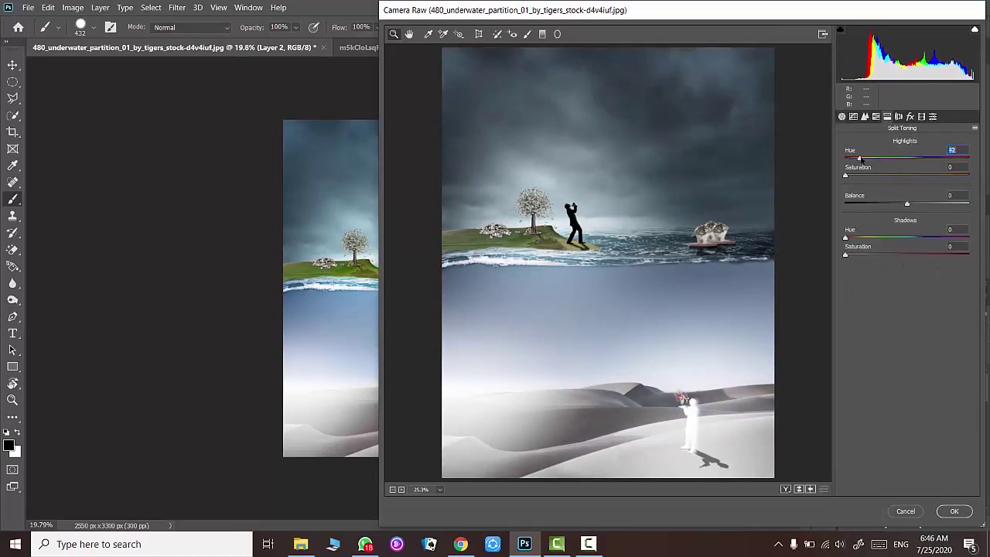
left_click(860, 176)
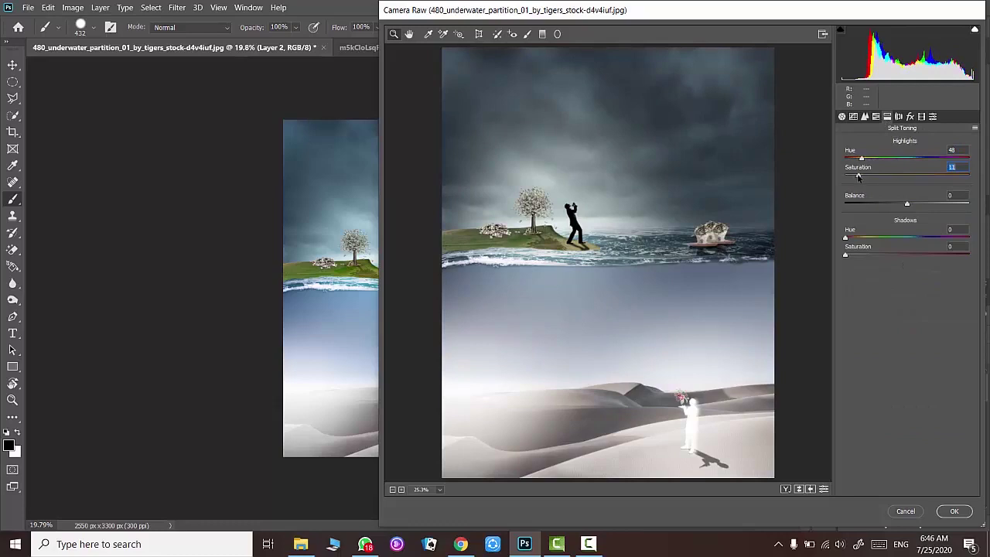
left_click(857, 237)
left_click_drag(859, 239, 859, 255)
left_click(849, 255)
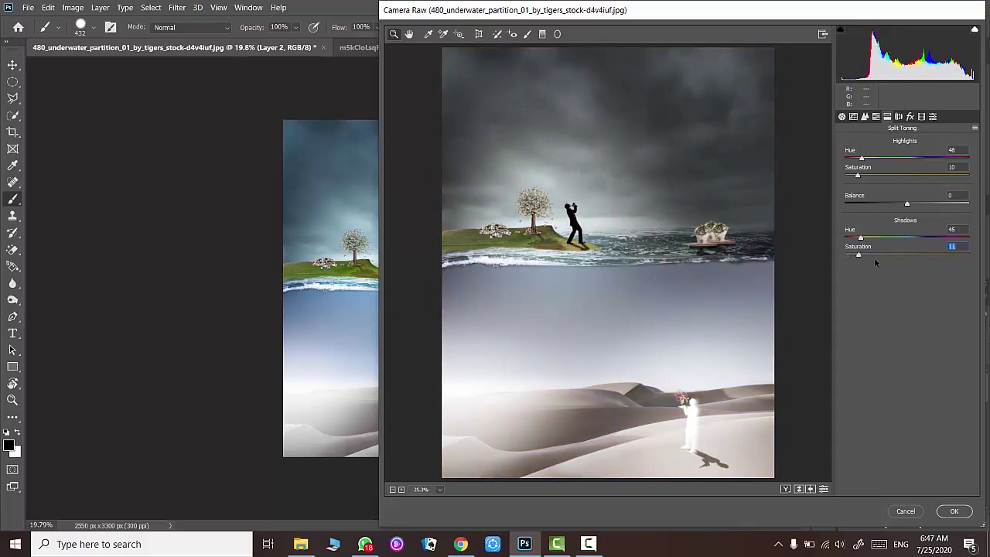
left_click(861, 175)
left_click(864, 255)
left_click_drag(862, 256, 857, 255)
left_click(858, 176)
left_click(954, 511)
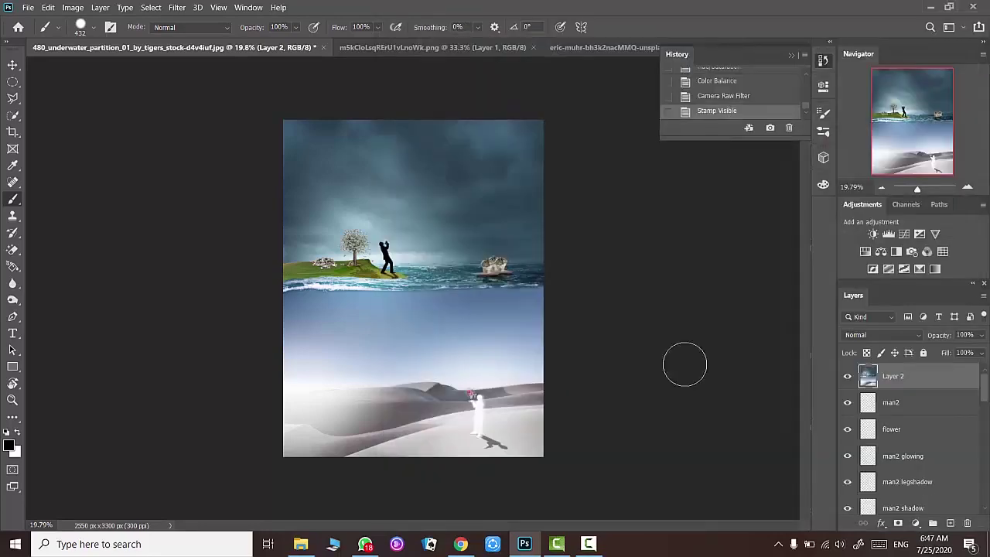
- Drag the scratch texture from its document into the main composite
key("ctrl+shift+Tab")
key("v")
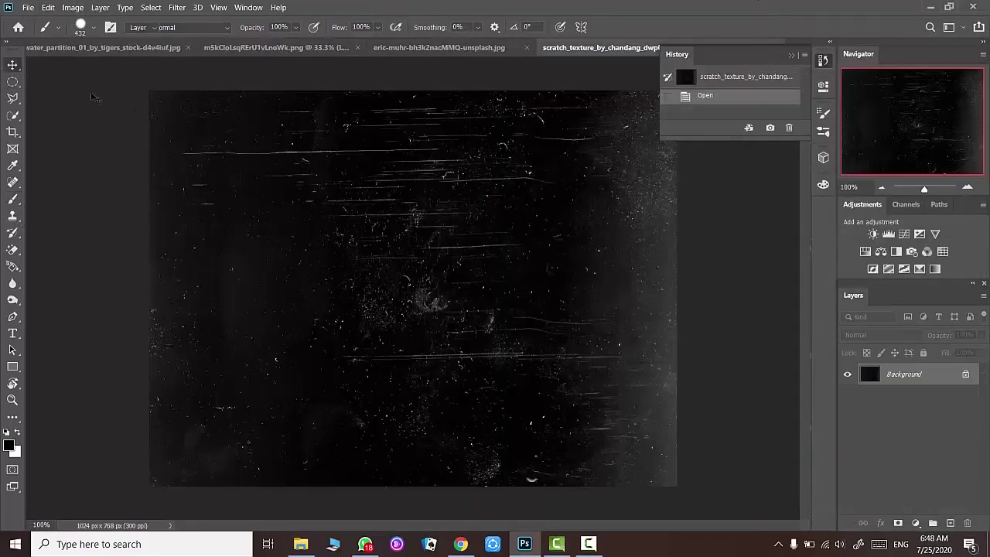
left_click_drag(310, 232, 480, 280)
- Rotate the texture 90° and scale it to cover the whole canvas
key("ctrl+t")
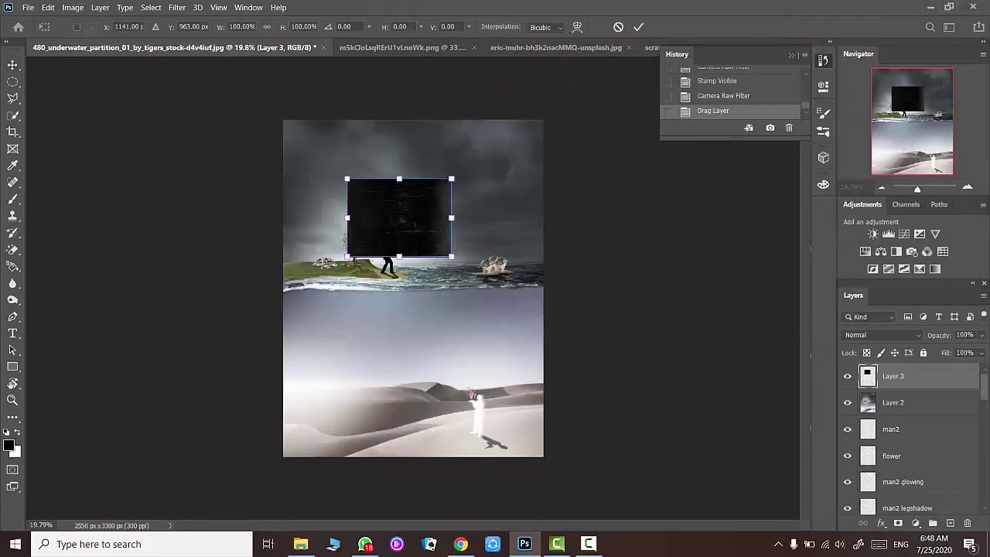
left_click(345, 26)
type("90")
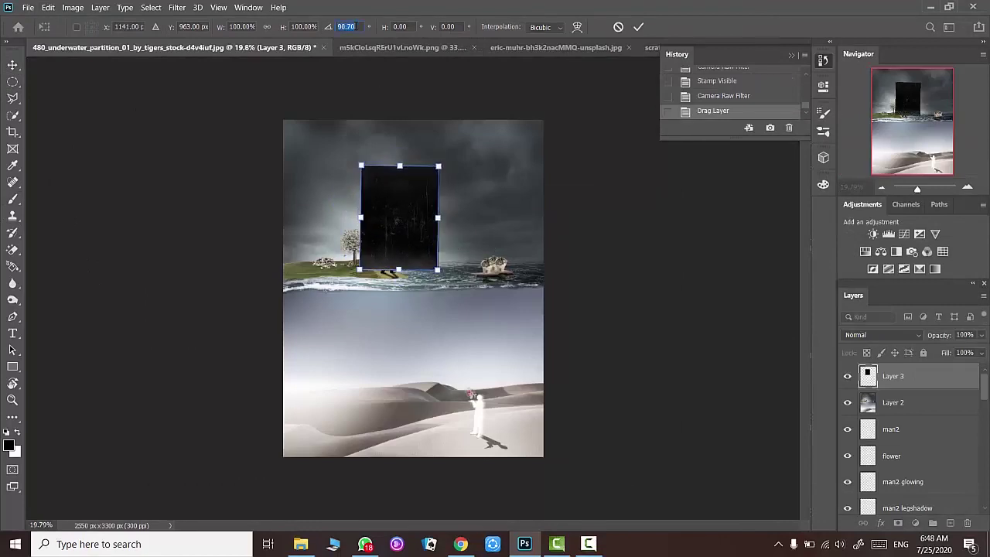
left_click_drag(438, 270, 596, 471)
left_click_drag(553, 290, 467, 240)
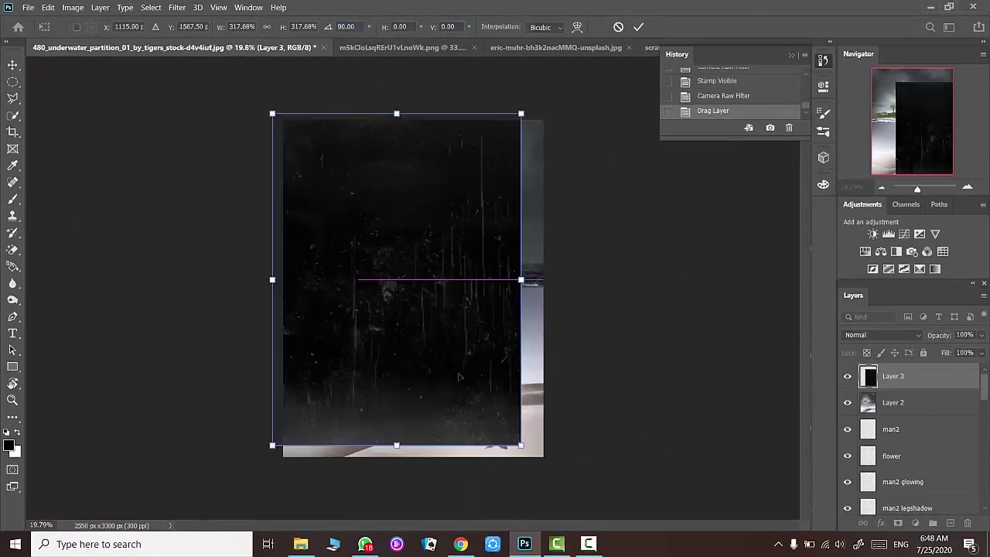
left_click_drag(521, 446, 611, 516)
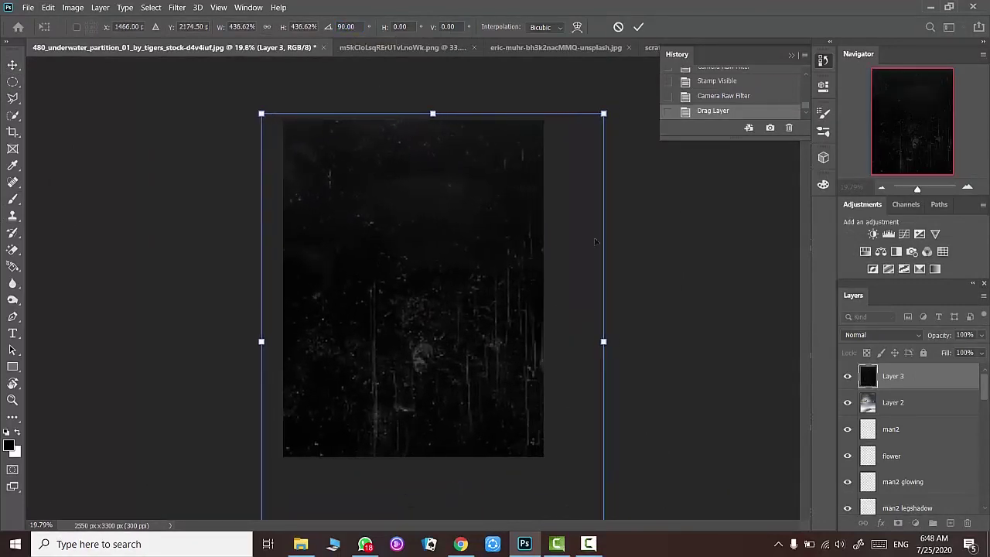
key("Return")
- Blend the texture layer in Screen mode with Fill at 64%
left_click(882, 334)
left_click(859, 312)
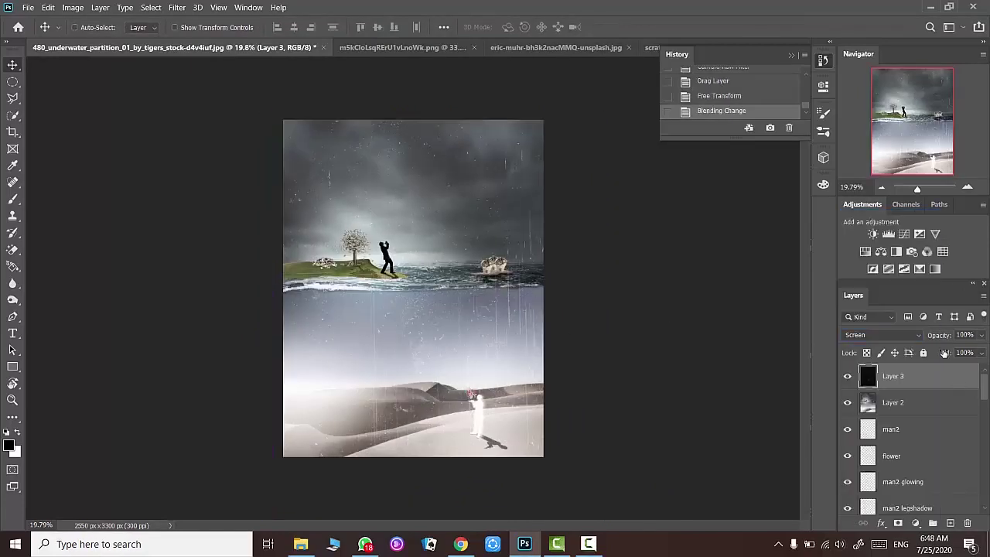
mouse_move(945, 352)
left_mouse_down()
mouse_move(847, 350)
mouse_move(898, 350)
left_mouse_up()
left_click(896, 335)
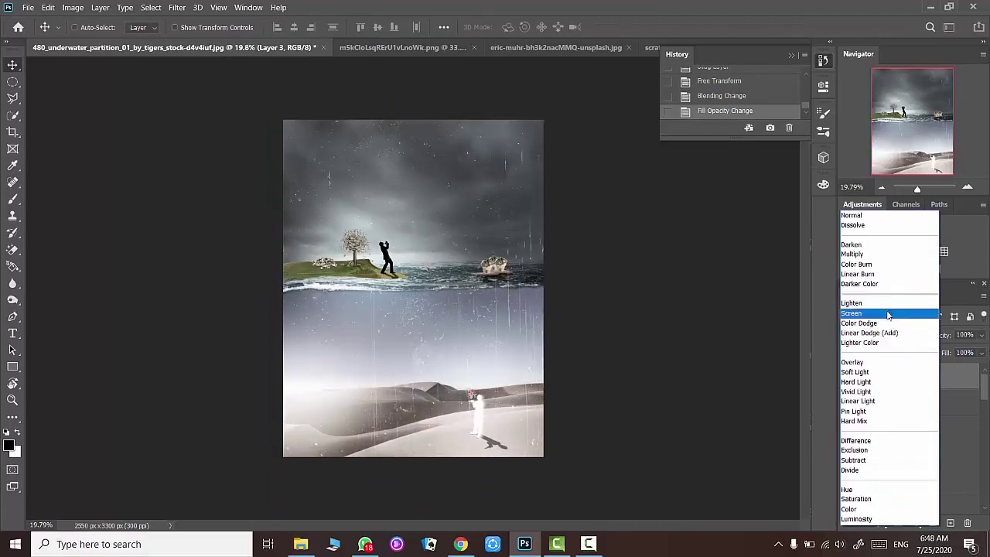
left_click(894, 312)
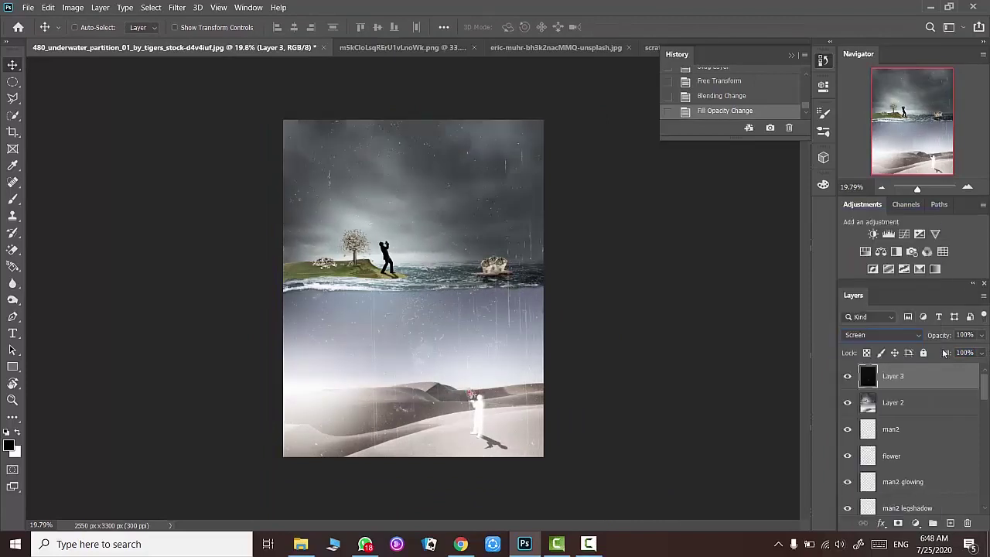
left_click_drag(945, 353, 914, 352)
left_click(13, 400)
left_click(325, 155)
left_click(390, 30)
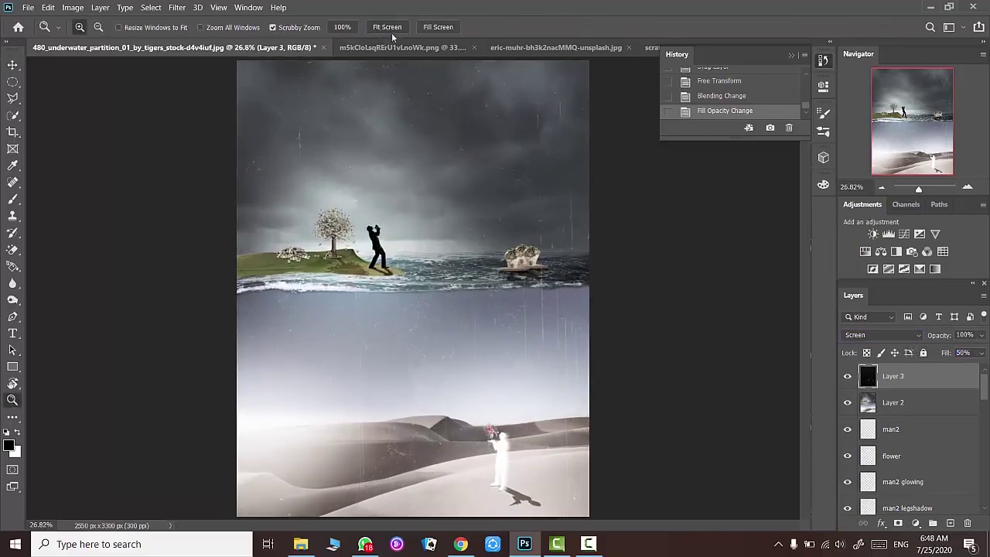
left_click_drag(942, 358, 948, 358)
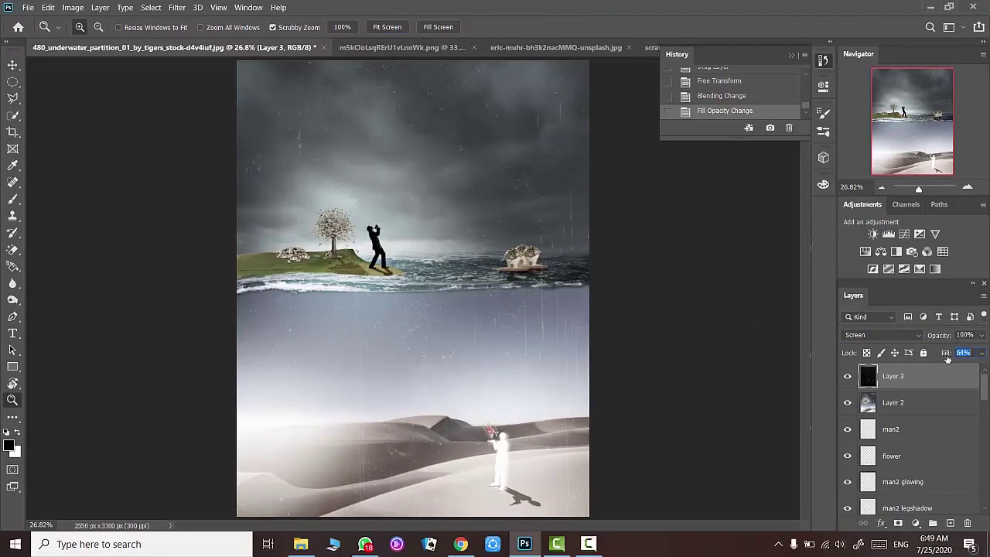